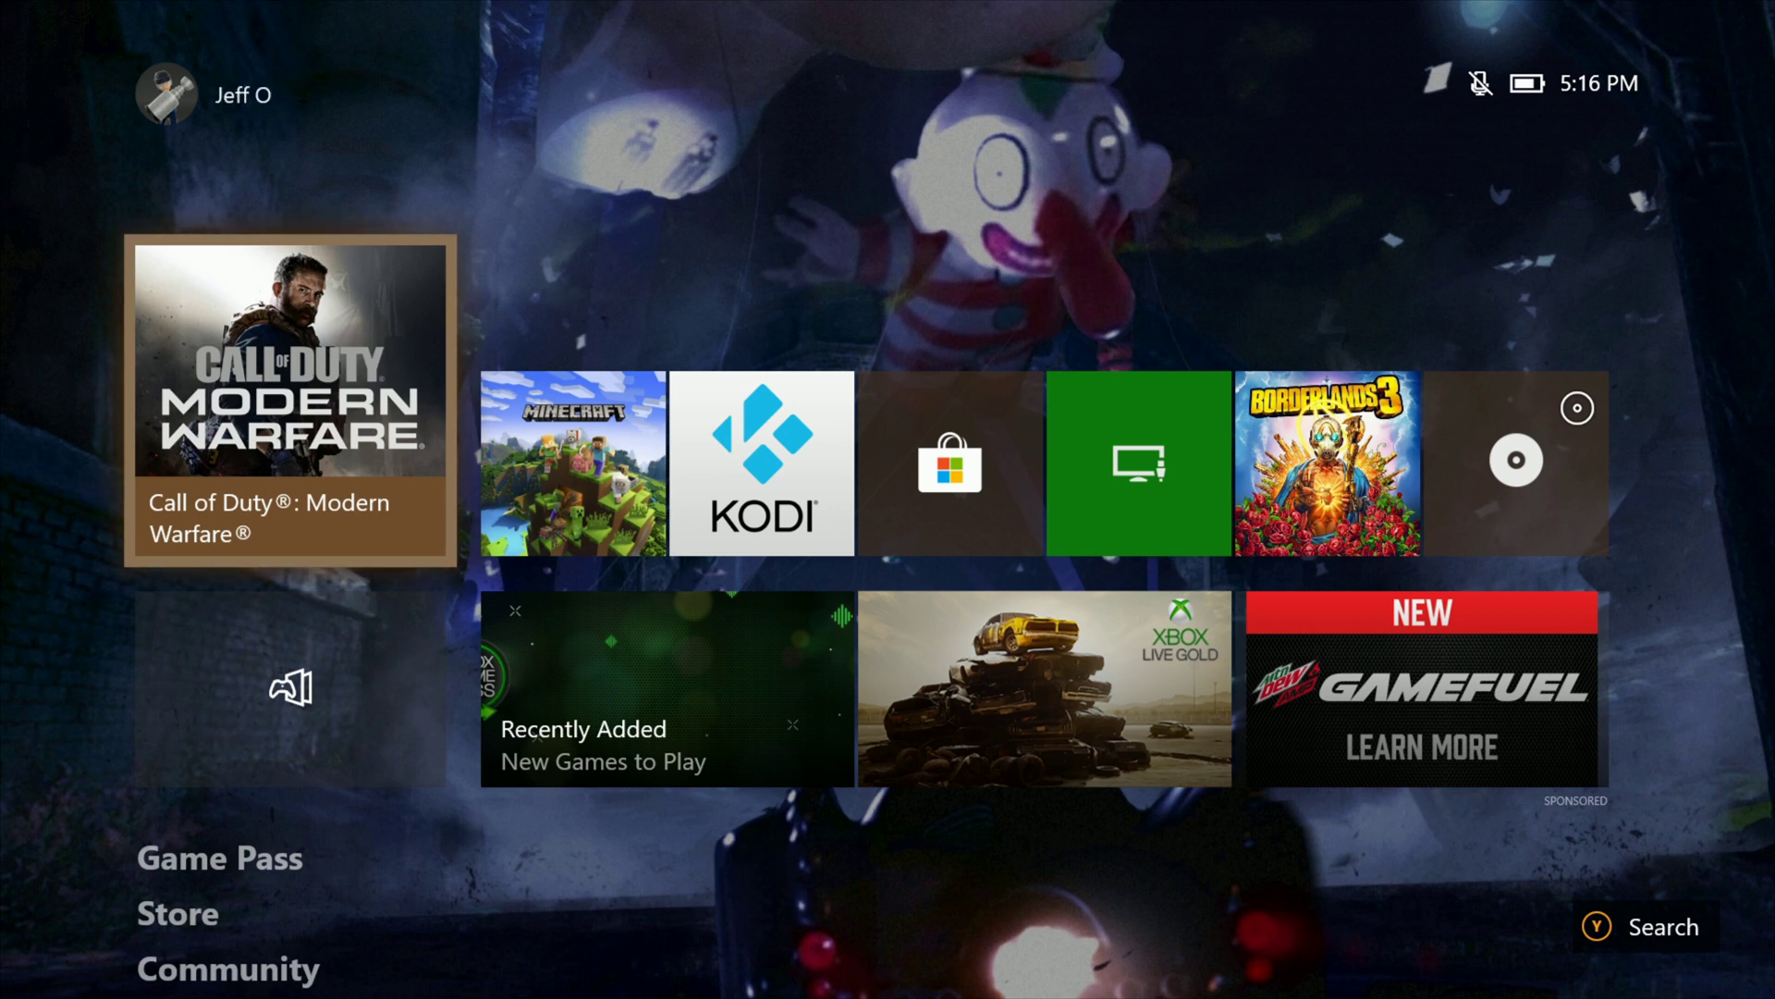
Look through the dashboard sections from Game Pass down to Add more, ending back on the featured game in Home.
{"action": "key", "text": "Down"}
{"action": "key", "text": "Down"}
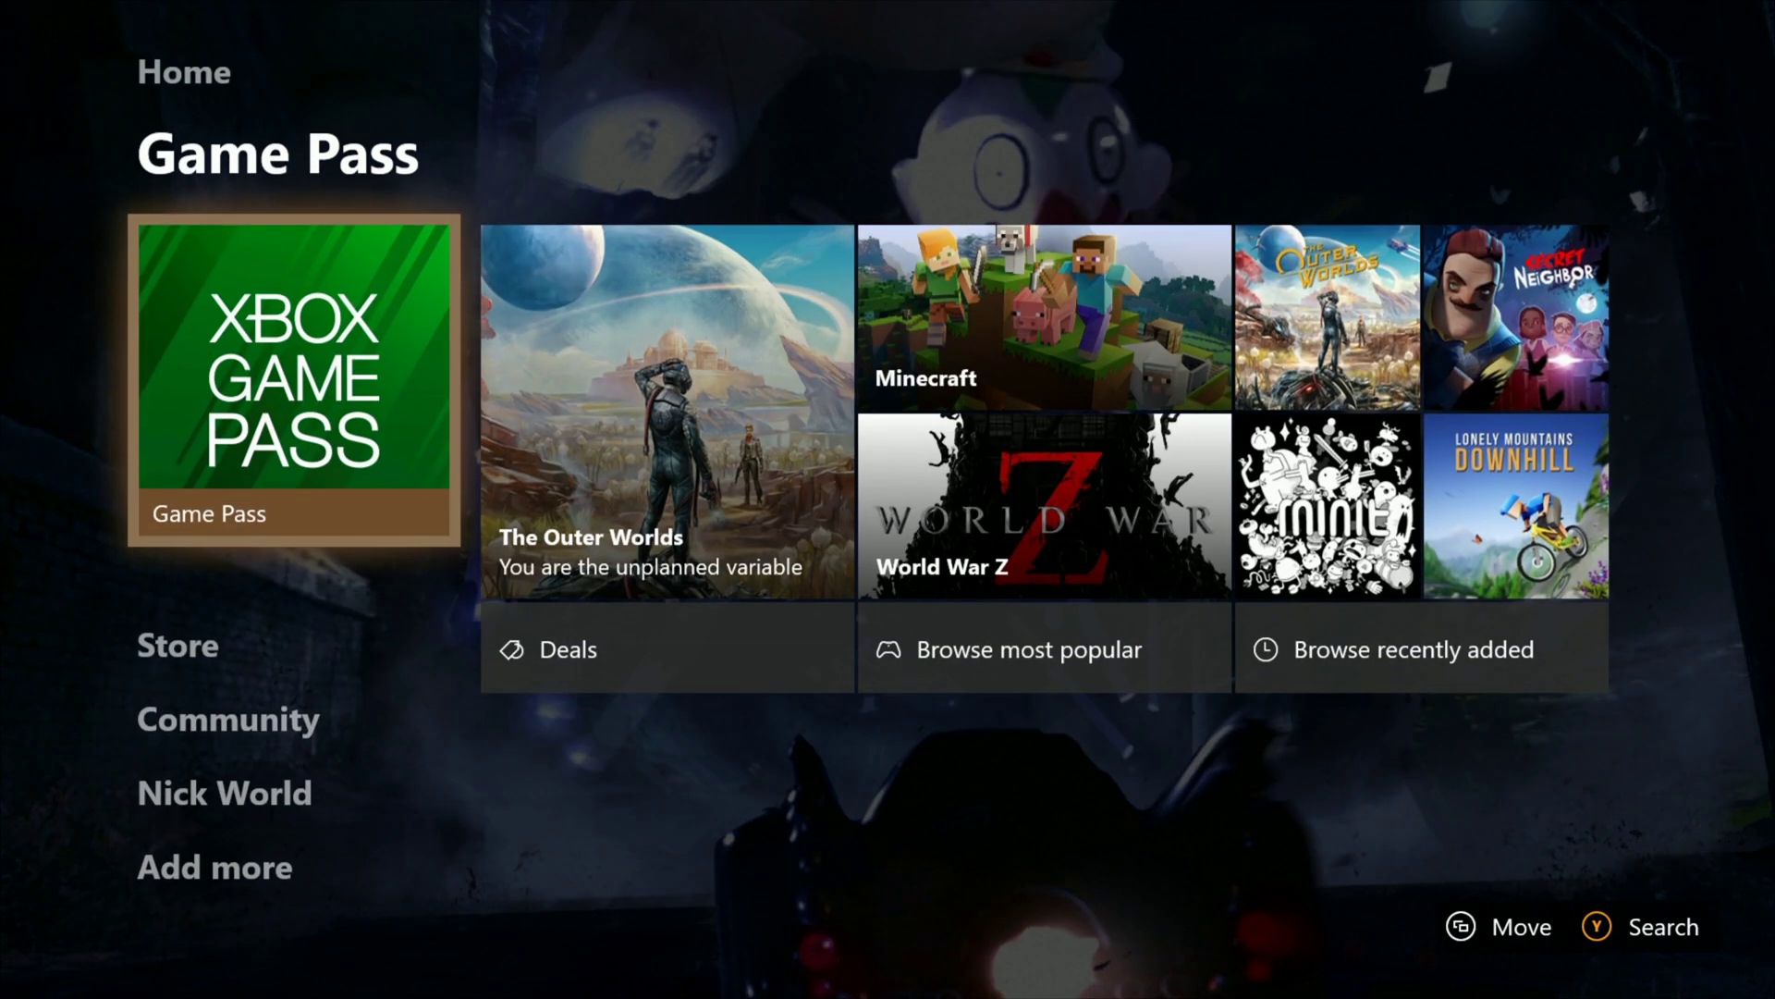
{"action": "key", "text": "Down"}
{"action": "key", "text": "Down"}
{"action": "key", "text": "Down"}
{"action": "key", "text": "Down"}
{"action": "key", "text": "Up"}
{"action": "key", "text": "Up"}
{"action": "key", "text": "Up"}
{"action": "key", "text": "Up"}
{"action": "key", "text": "Up"}
{"action": "key", "text": "Up"}
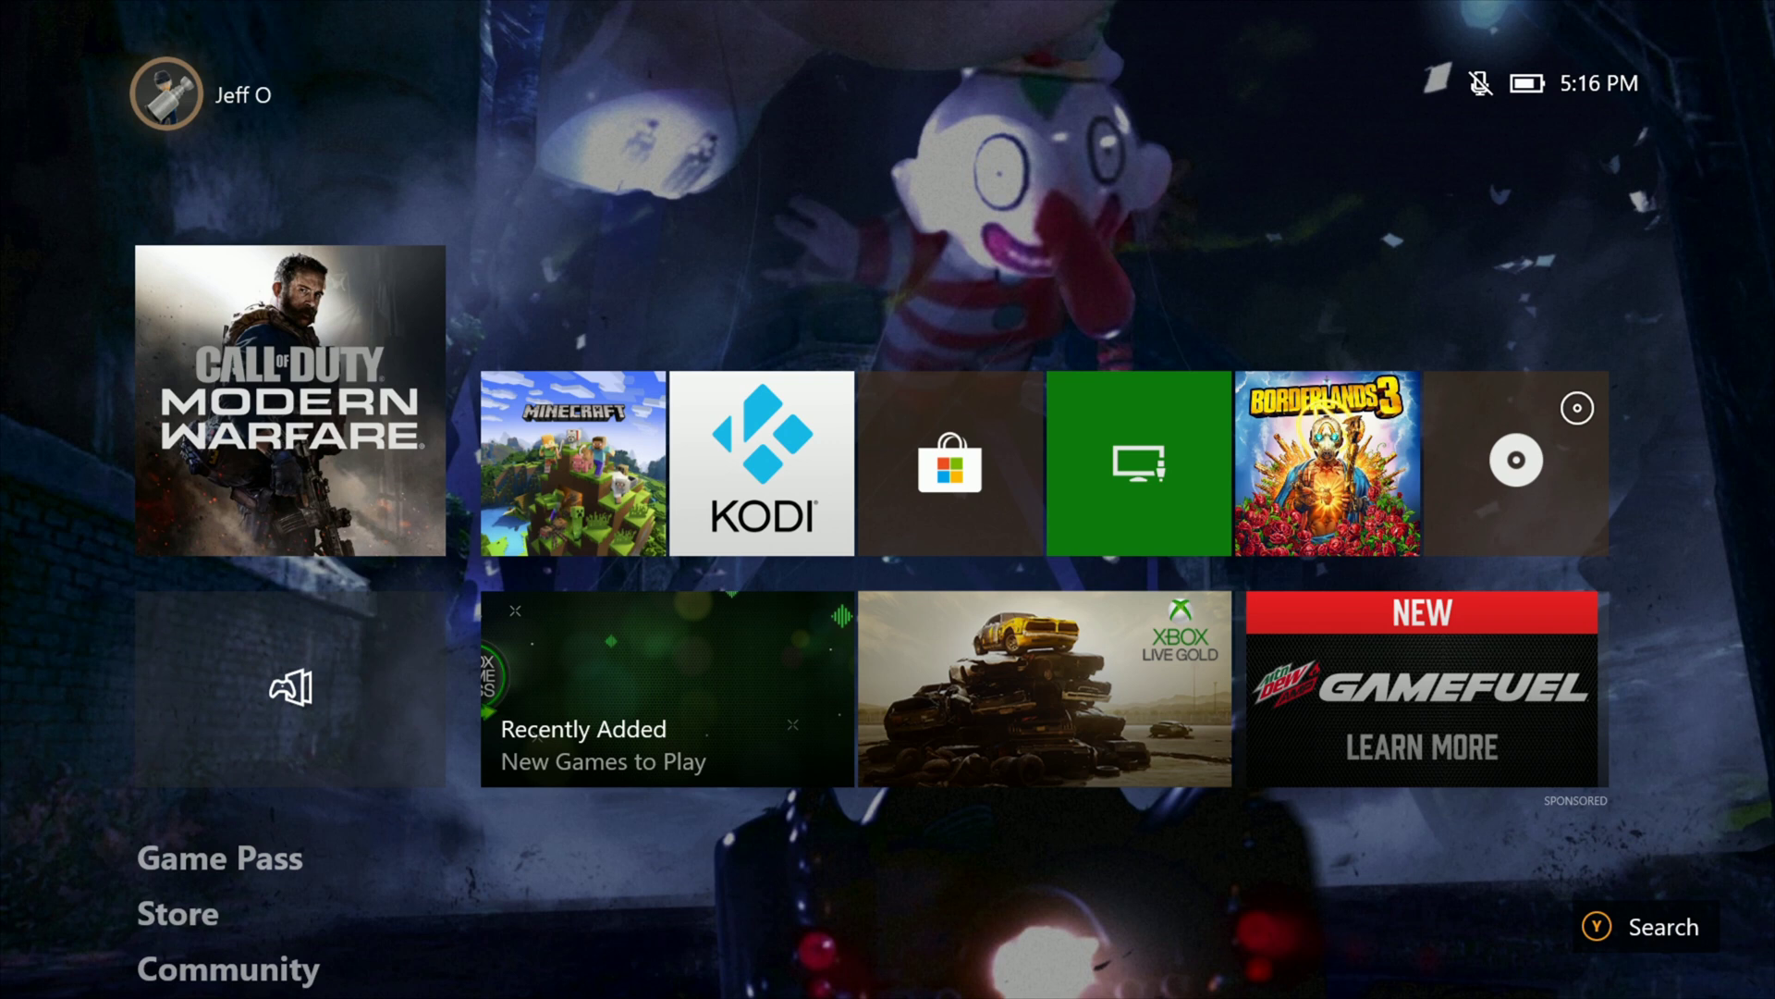
{"action": "key", "text": "Down"}
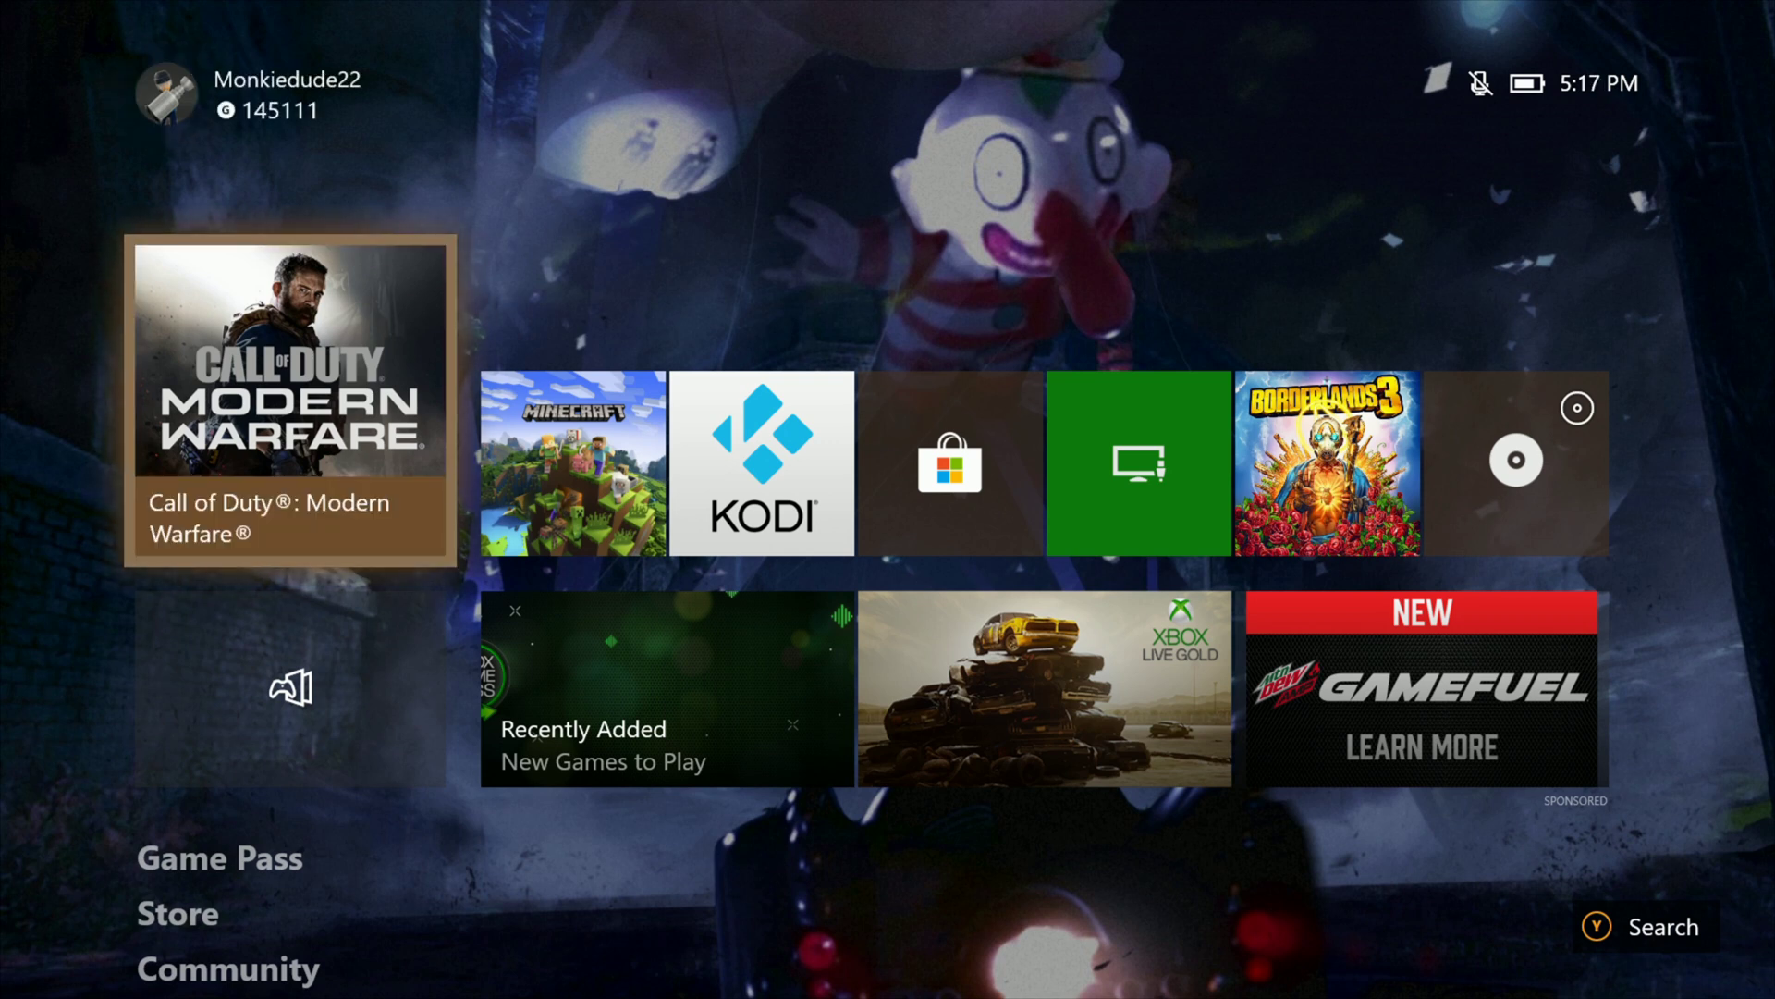
Open the console's Settings from the System section of the guide.
{"action": "key", "text": "super"}
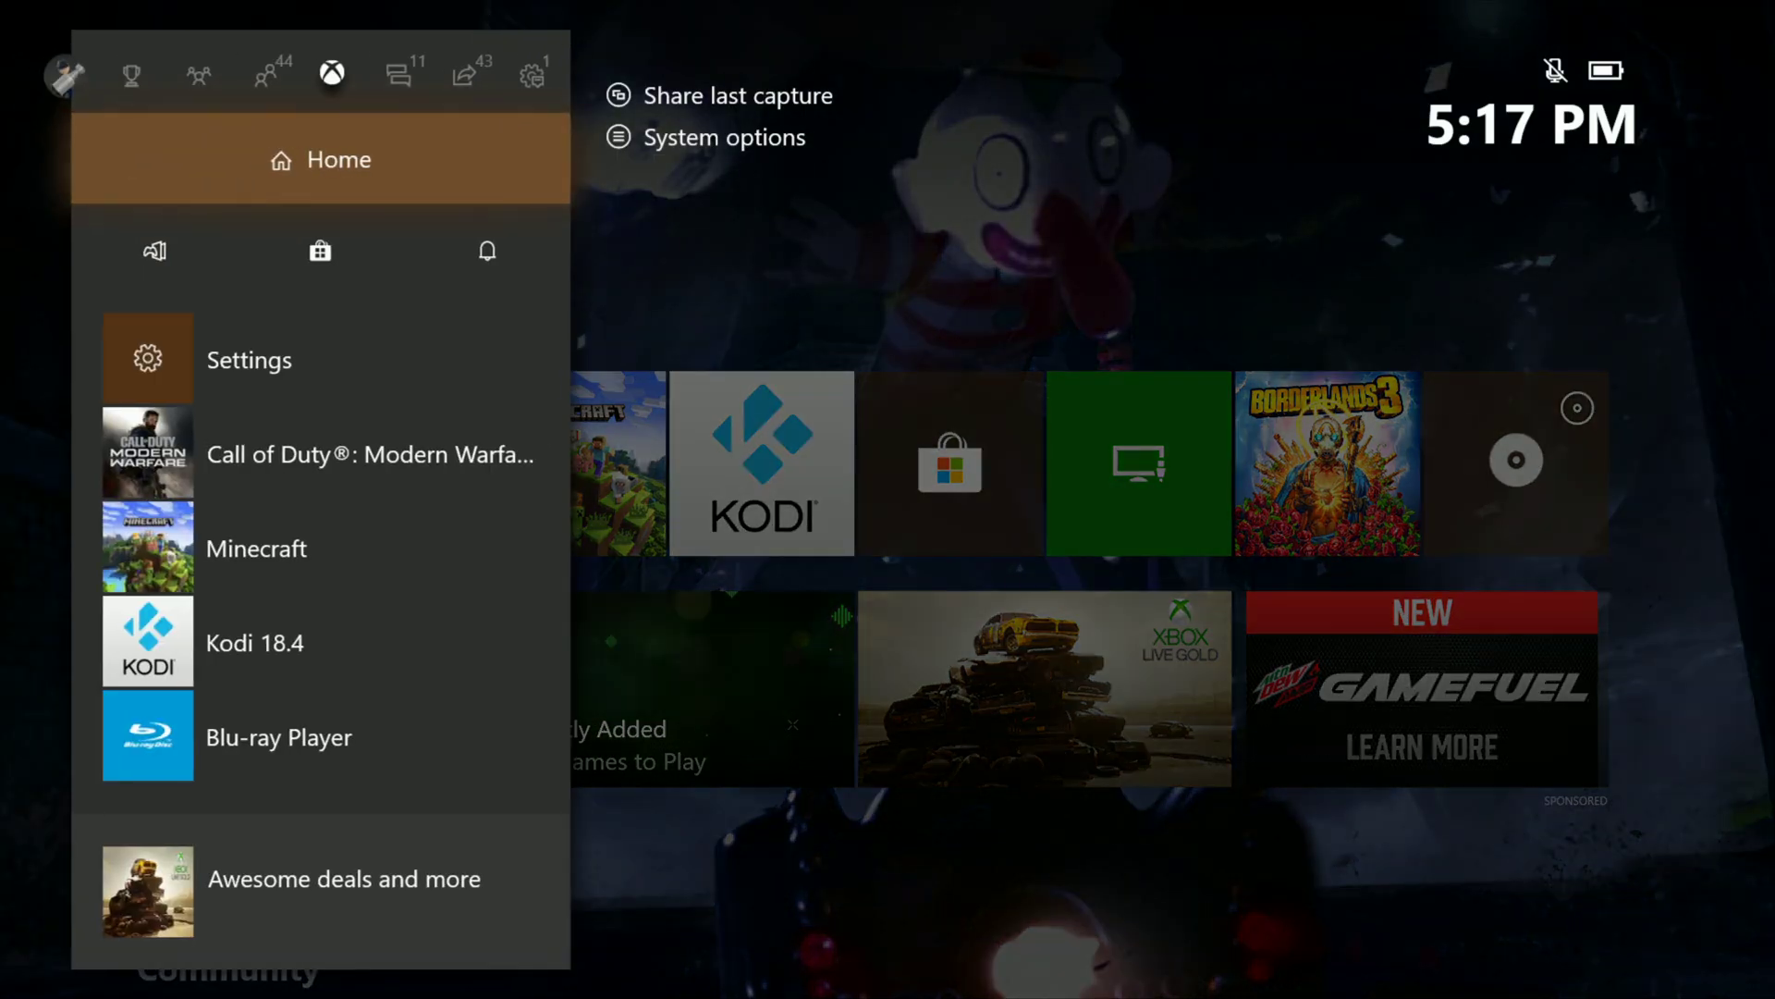
{"action": "key", "text": "Right"}
{"action": "key", "text": "Right"}
{"action": "key", "text": "Right"}
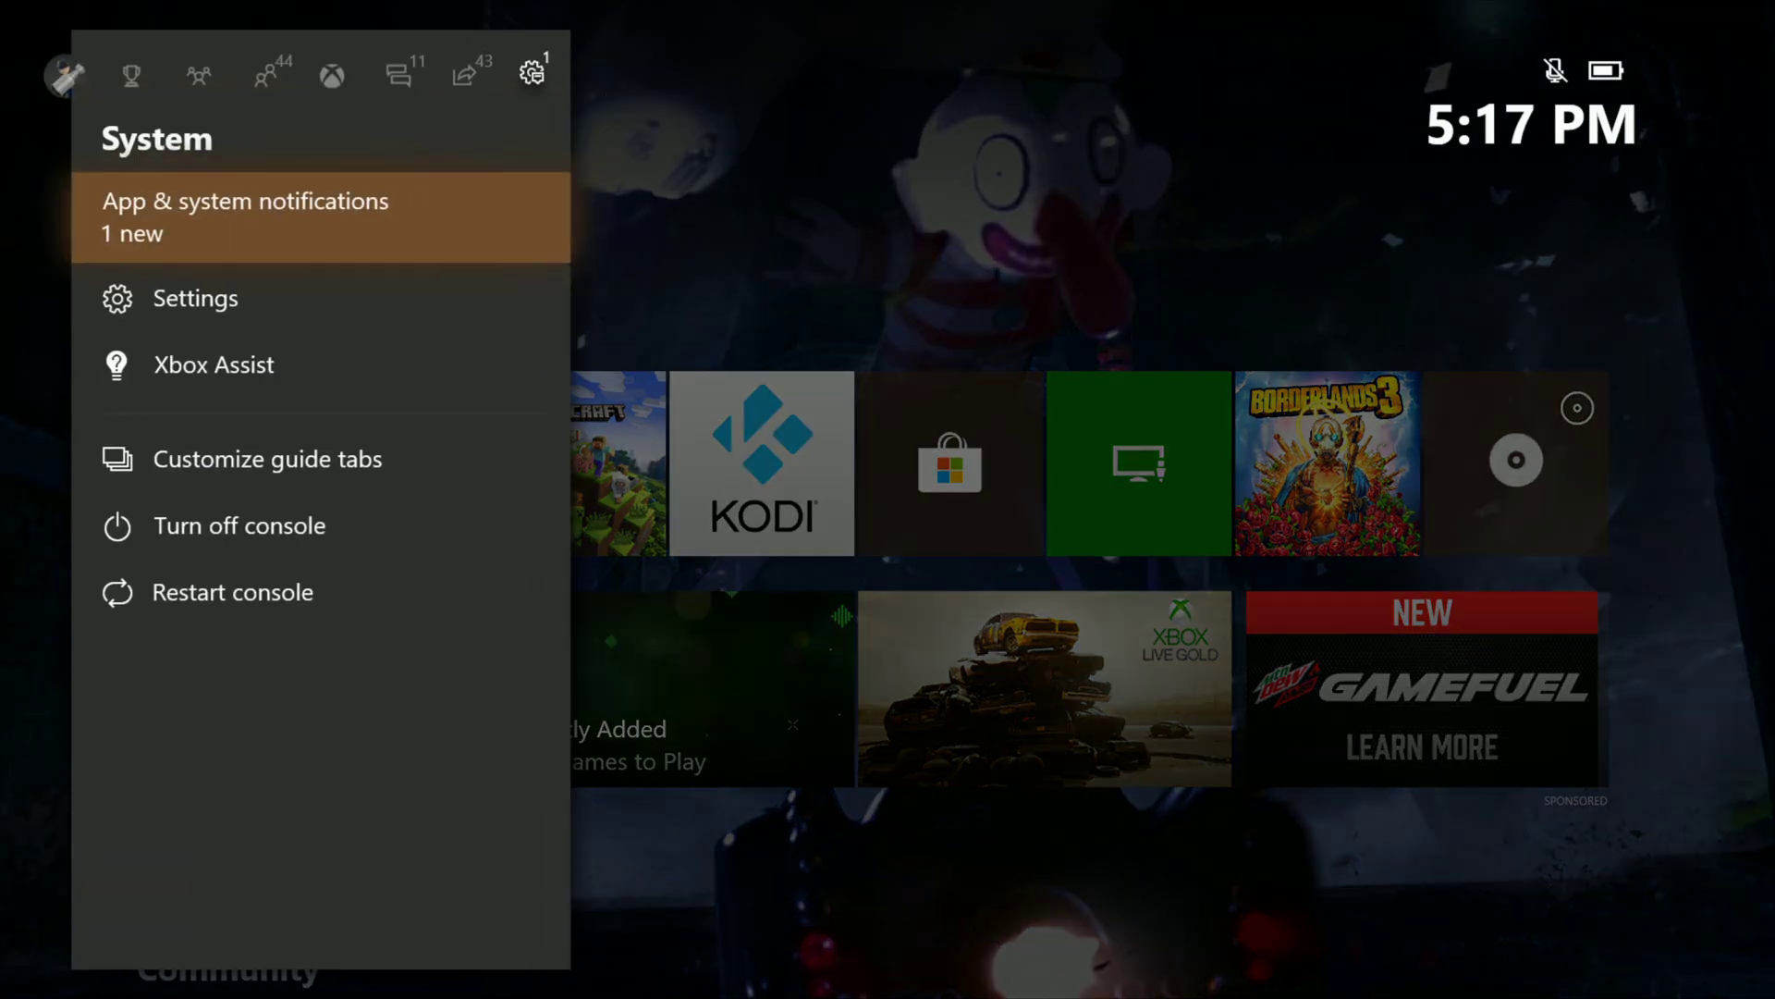
{"action": "key", "text": "Down"}
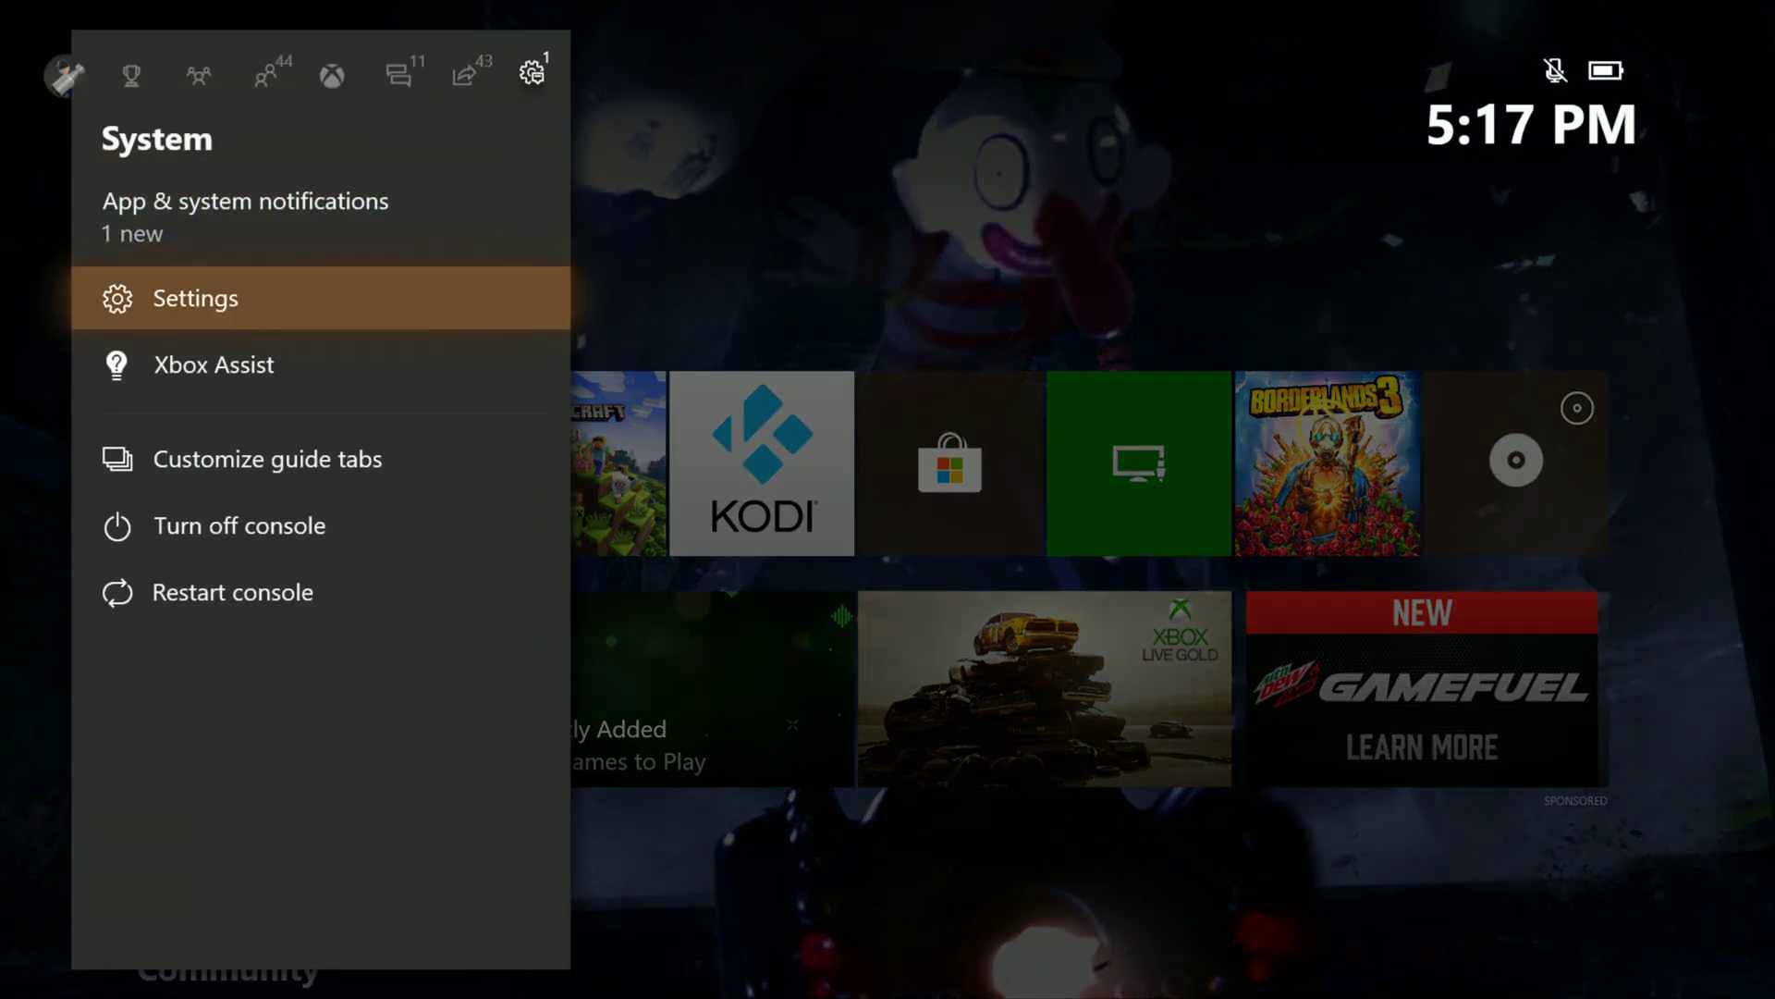
{"action": "key", "text": "Return"}
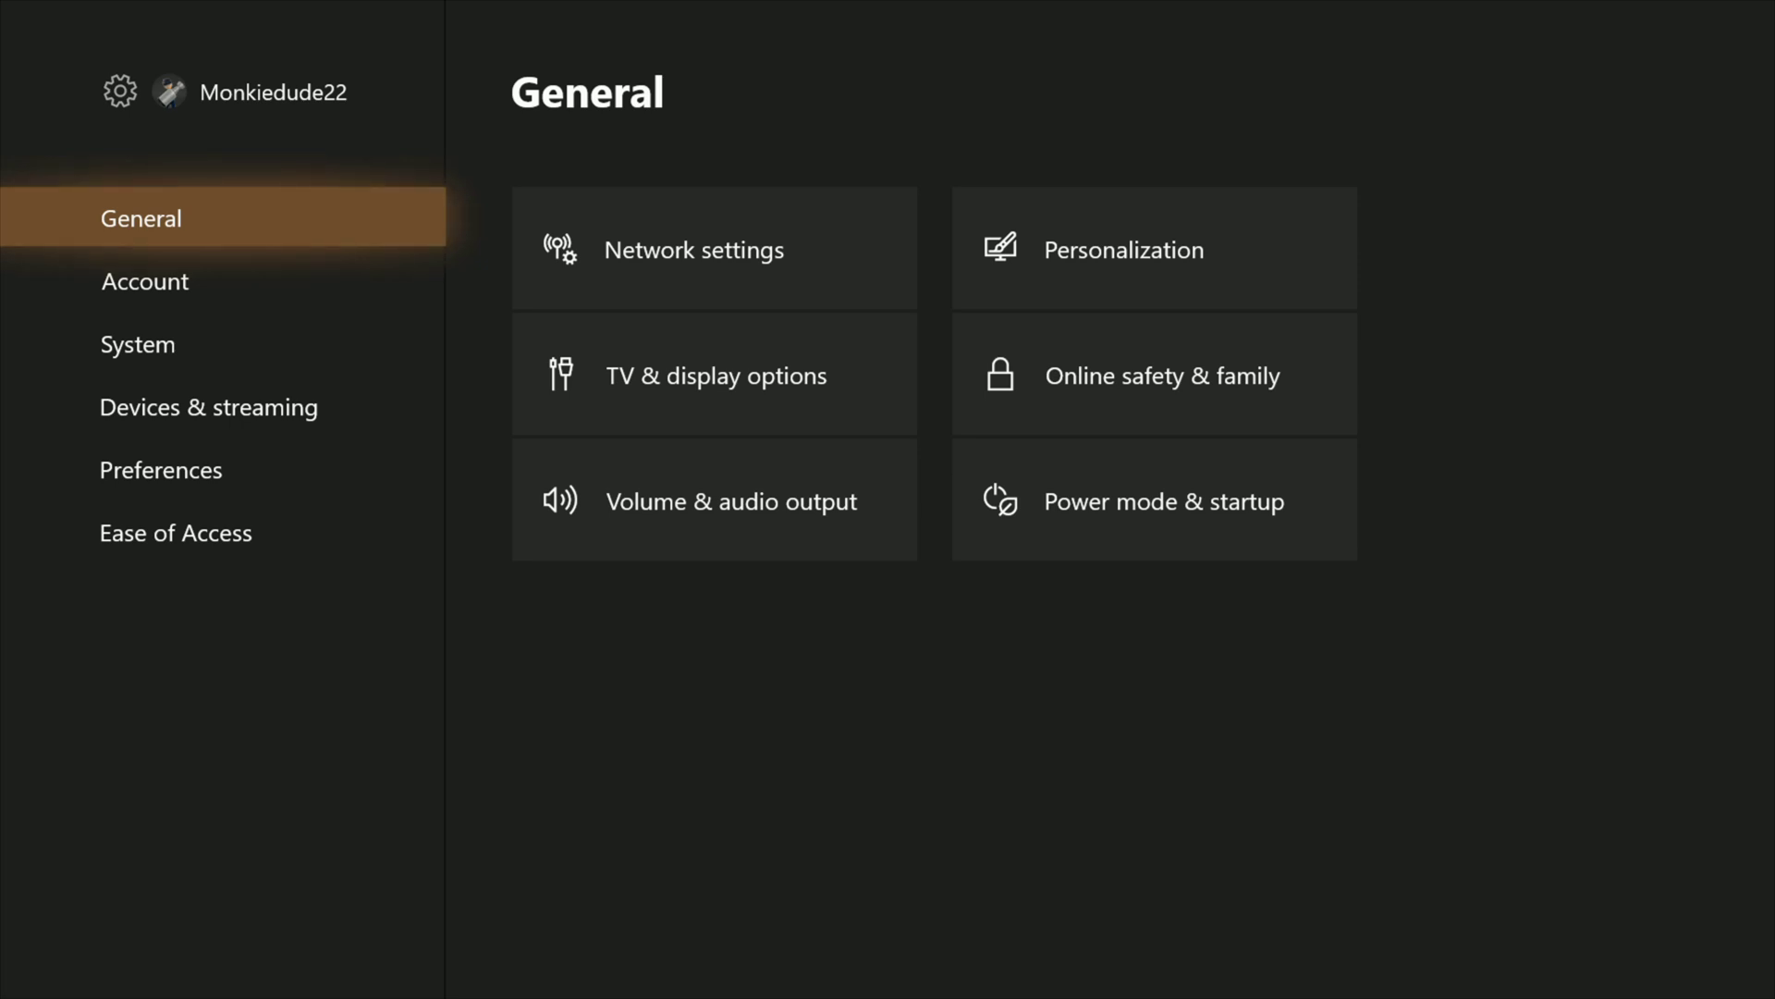
Look through the settings categories from General down to Ease of Access.
{"action": "key", "text": "Down"}
{"action": "key", "text": "Down"}
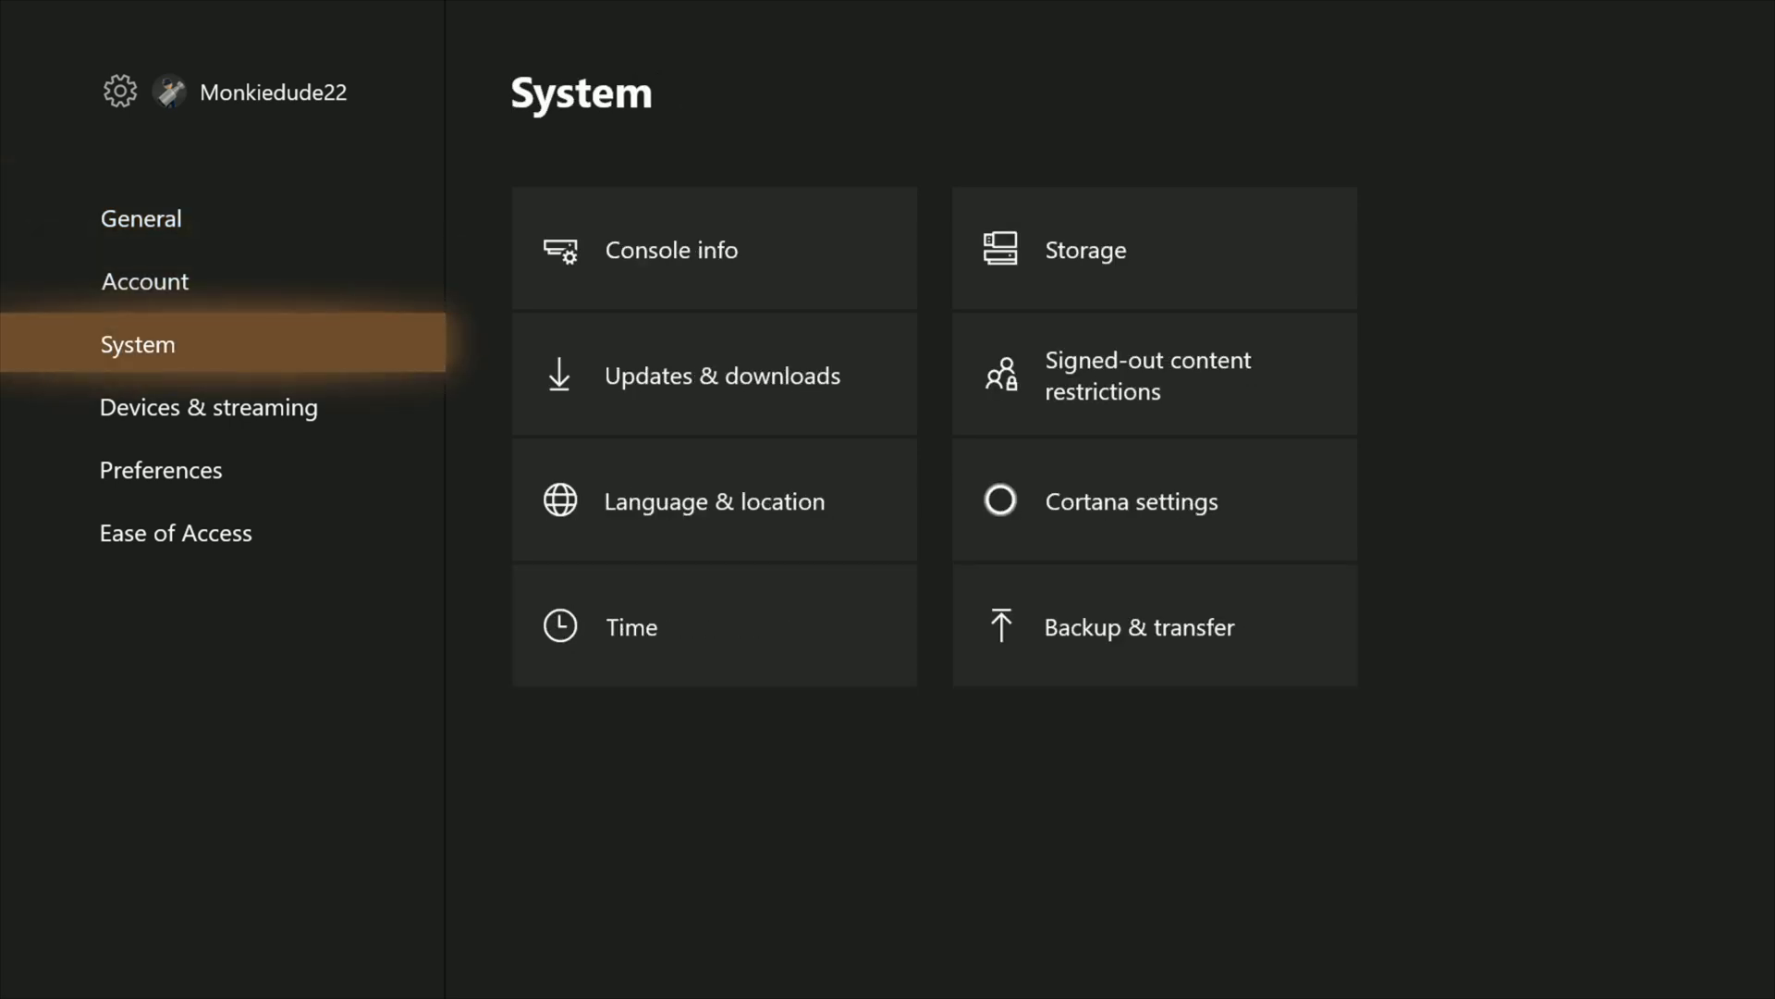
{"action": "key", "text": "Down"}
{"action": "key", "text": "Down"}
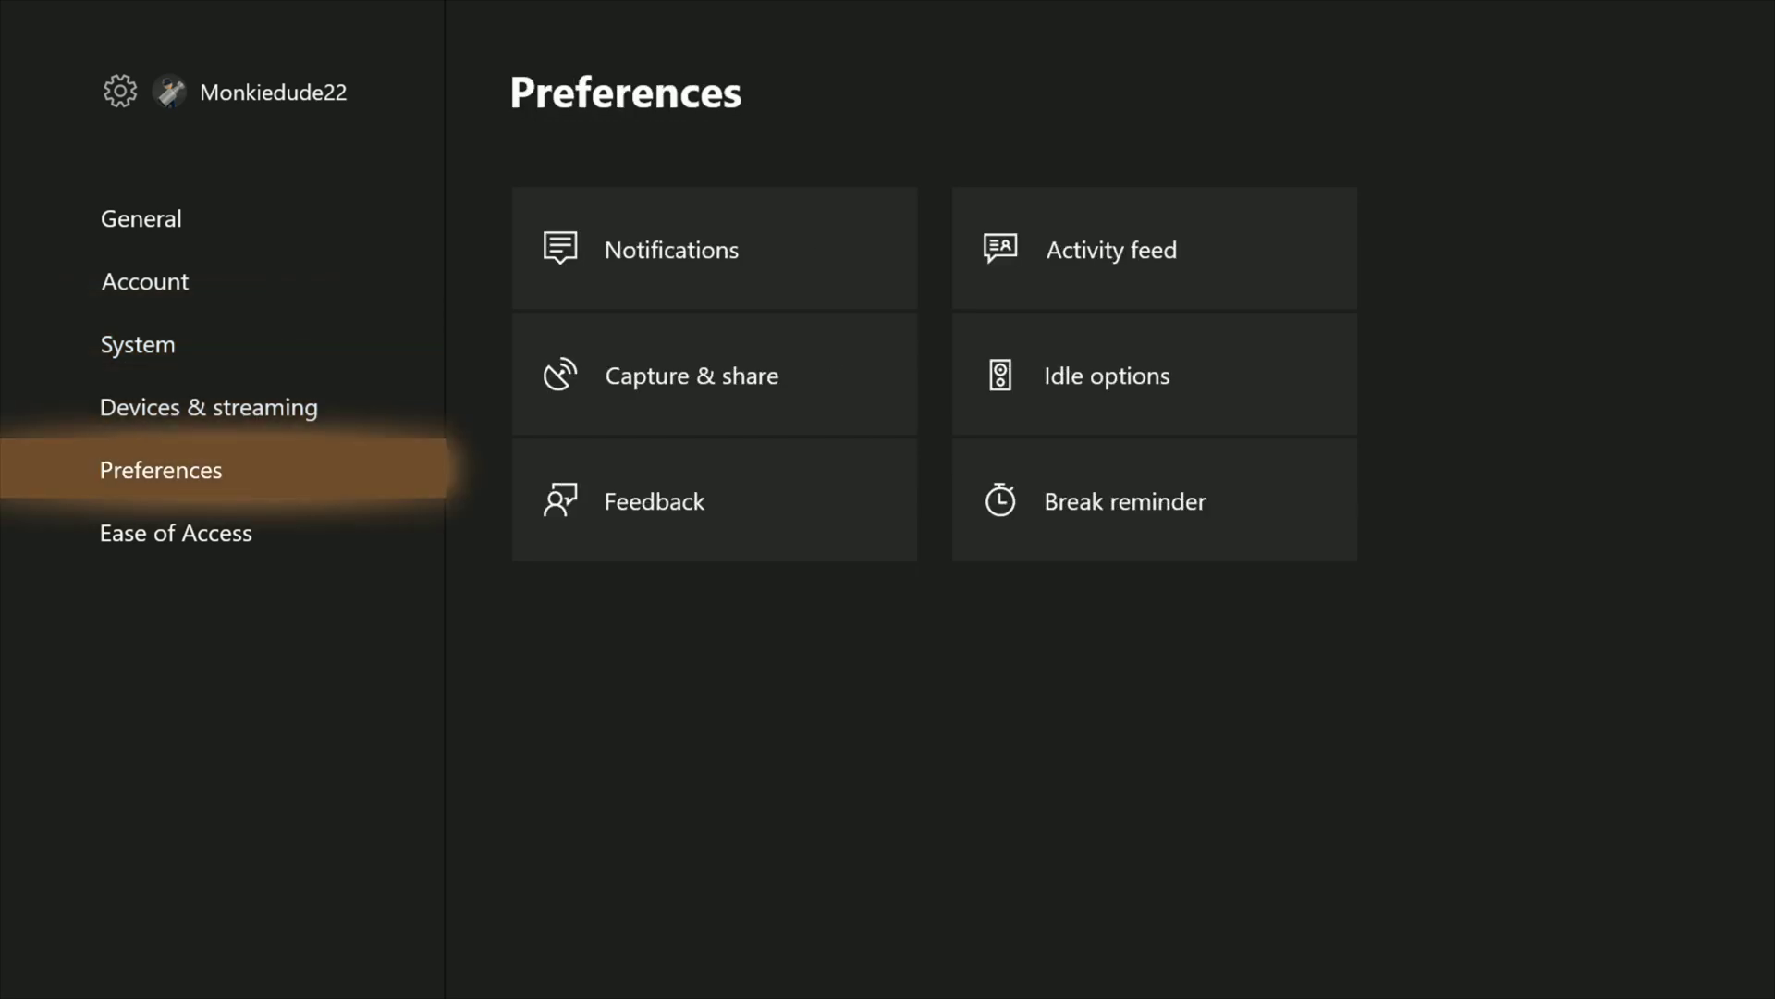
{"action": "key", "text": "Down"}
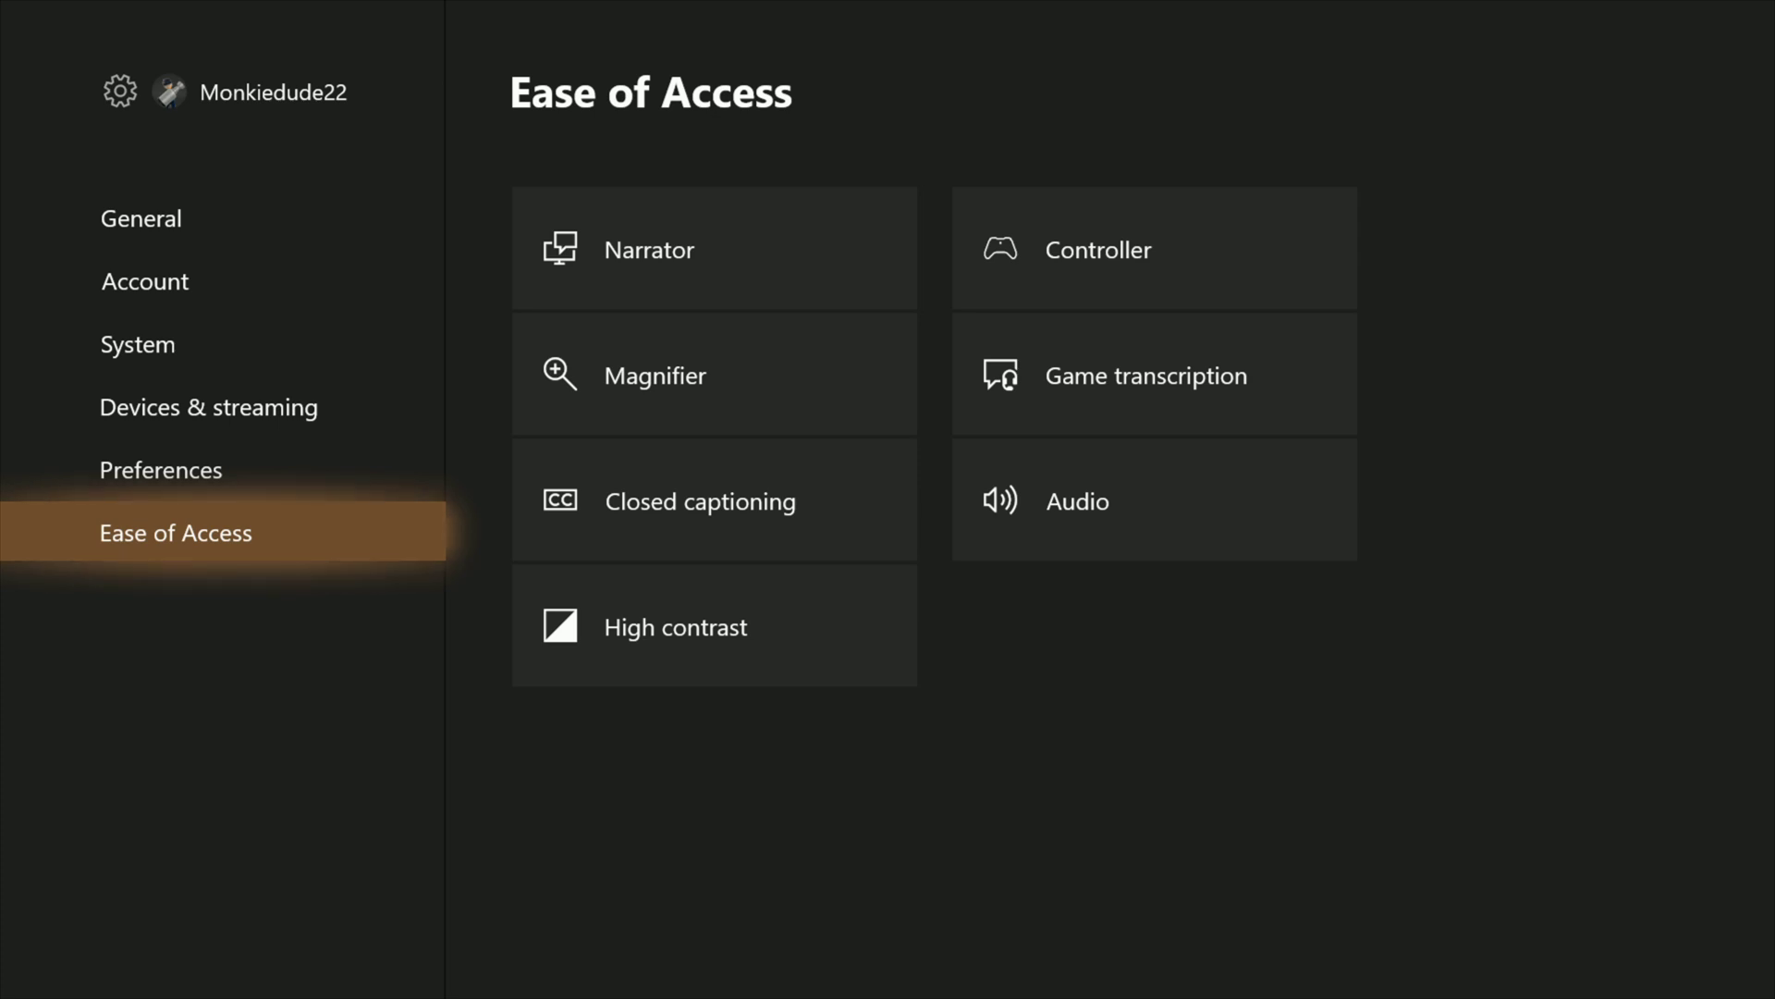
Examine the Preferences options, including Notifications, Capture & share, Idle options, Break reminder and Feedback.
{"action": "key", "text": "Up"}
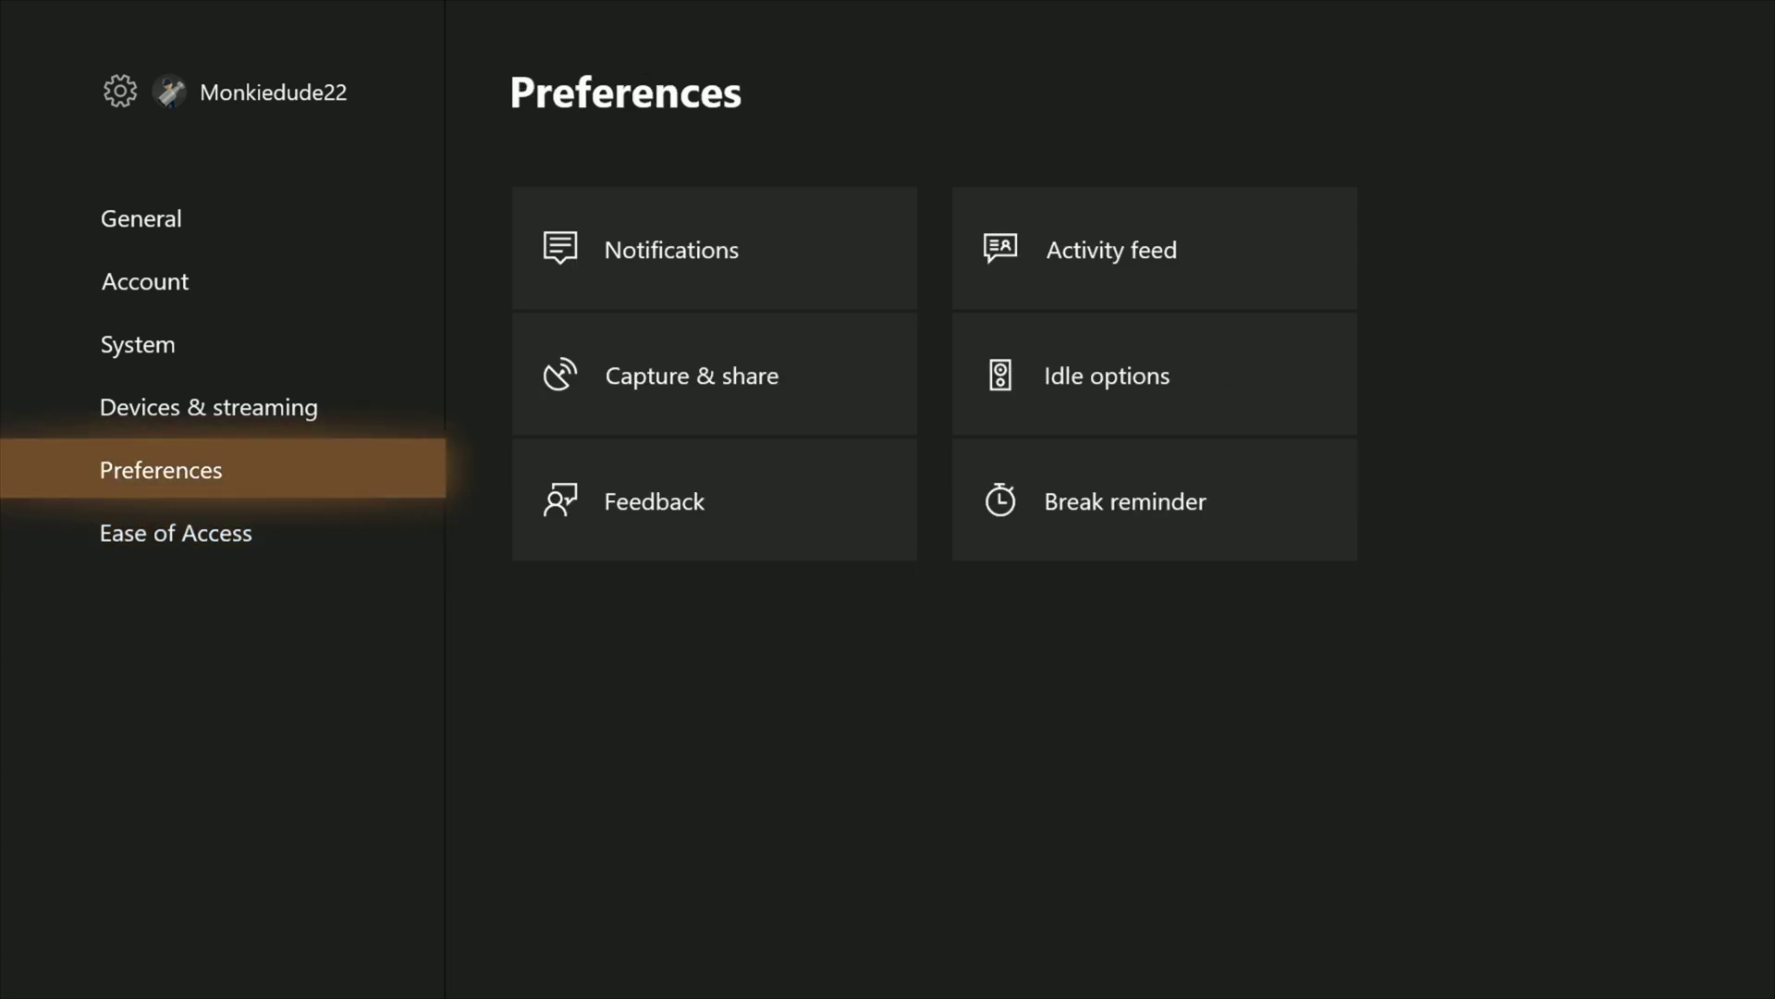
{"action": "key", "text": "Right"}
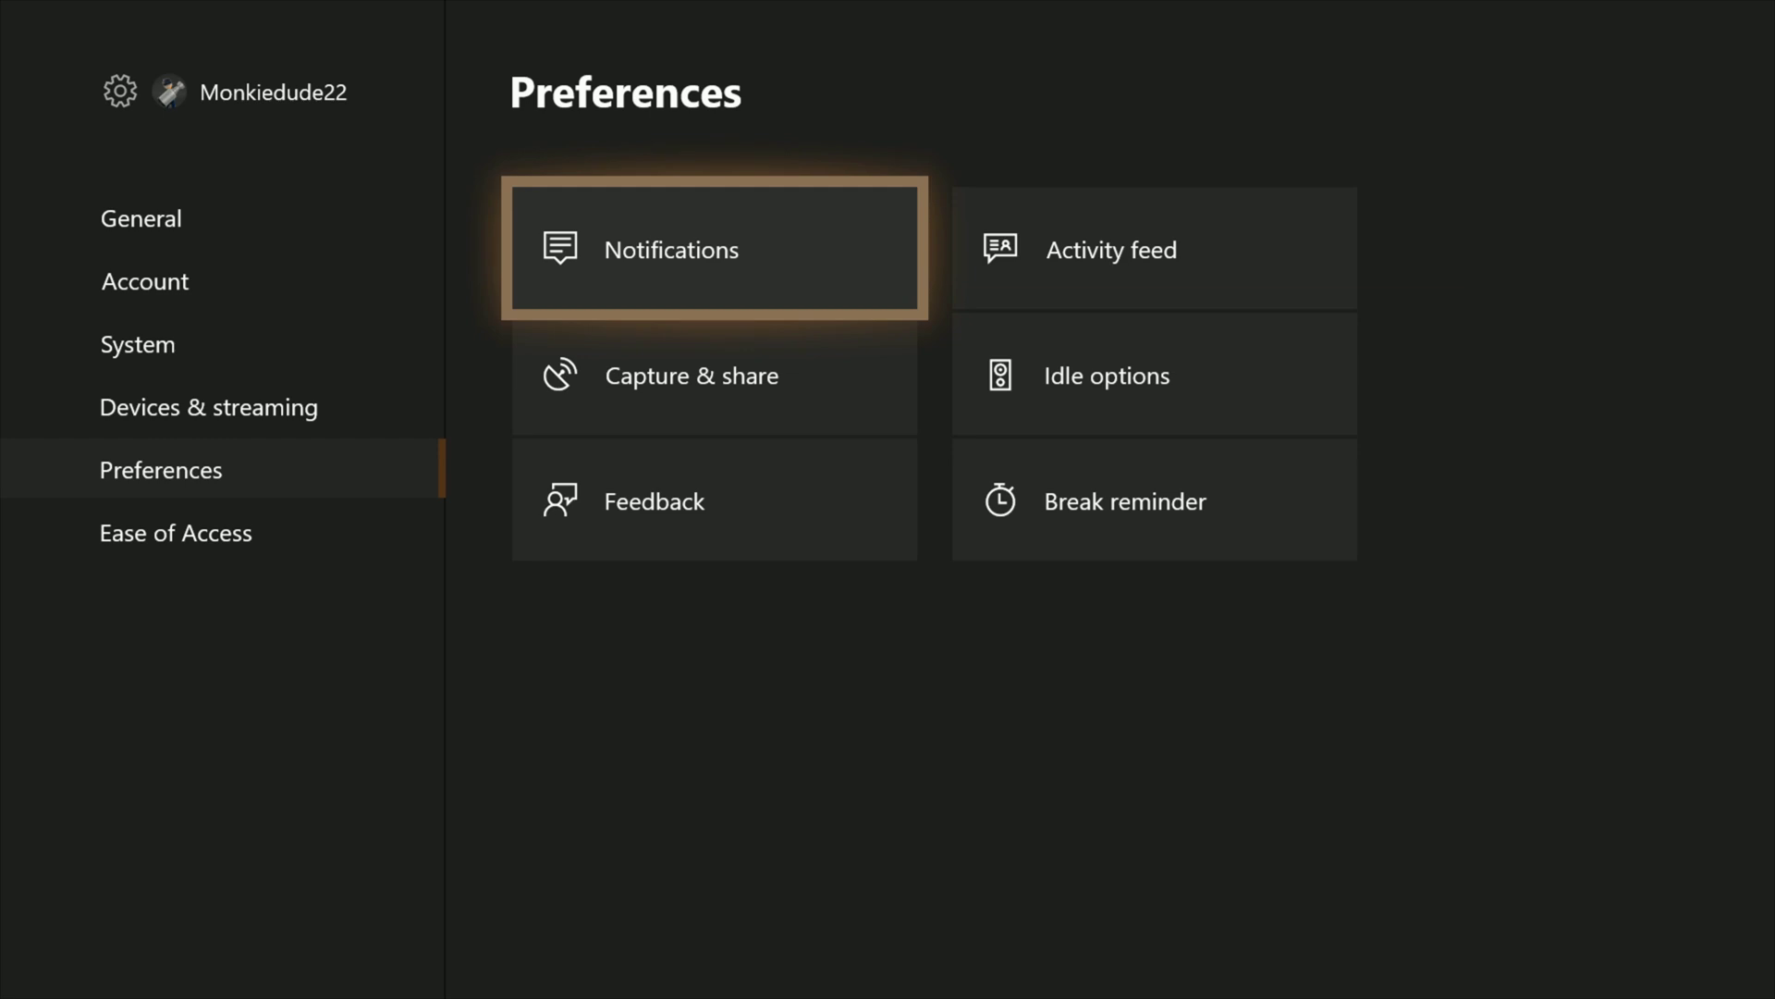
{"action": "key", "text": "Right"}
{"action": "key", "text": "Left"}
{"action": "key", "text": "Down"}
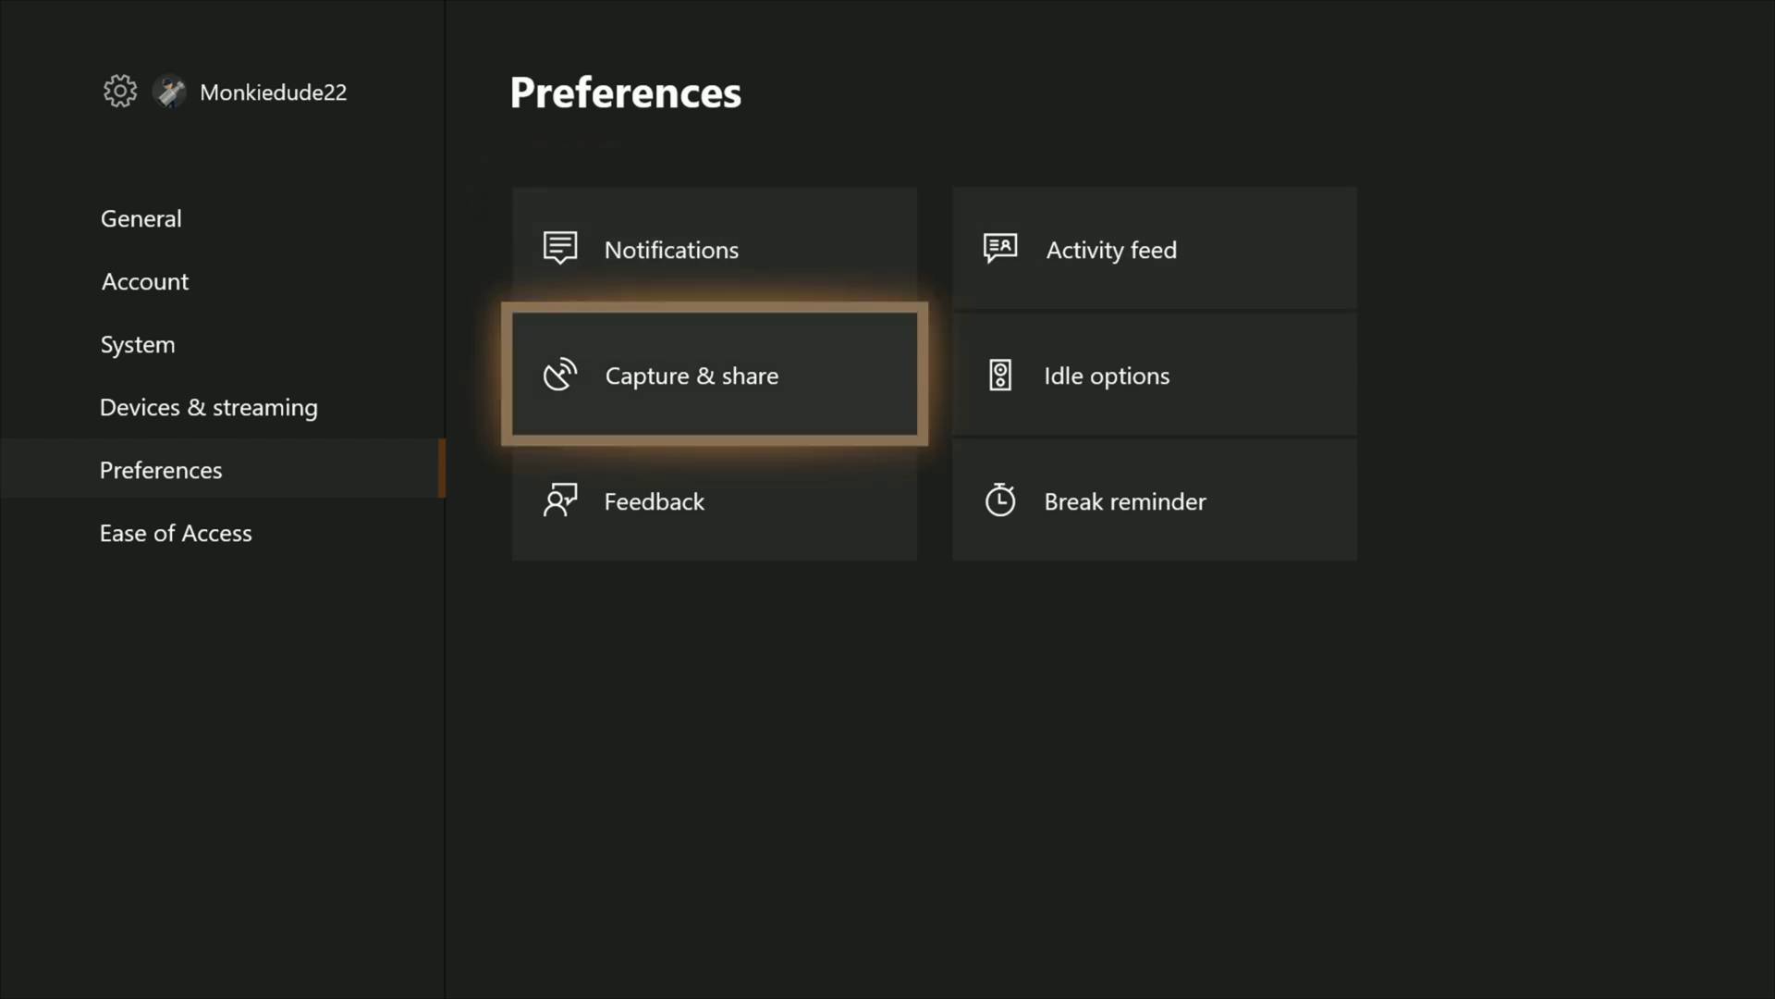
{"action": "key", "text": "Right"}
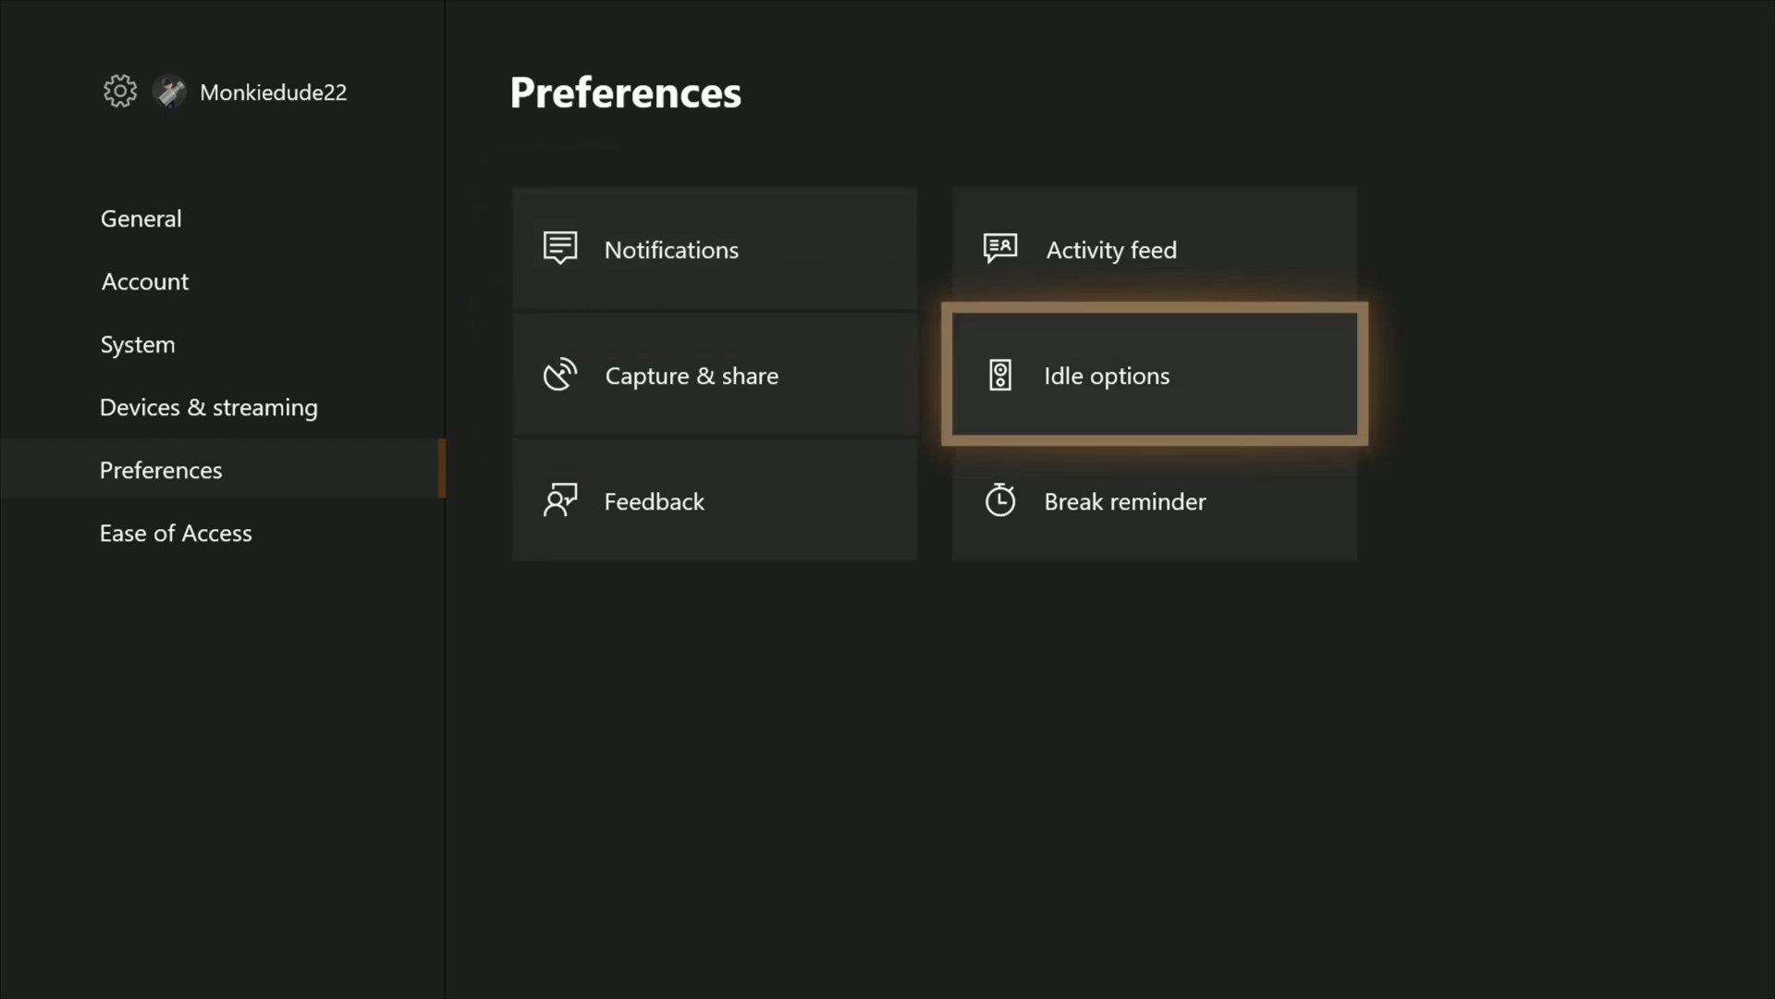
{"action": "key", "text": "Down"}
{"action": "key", "text": "Left"}
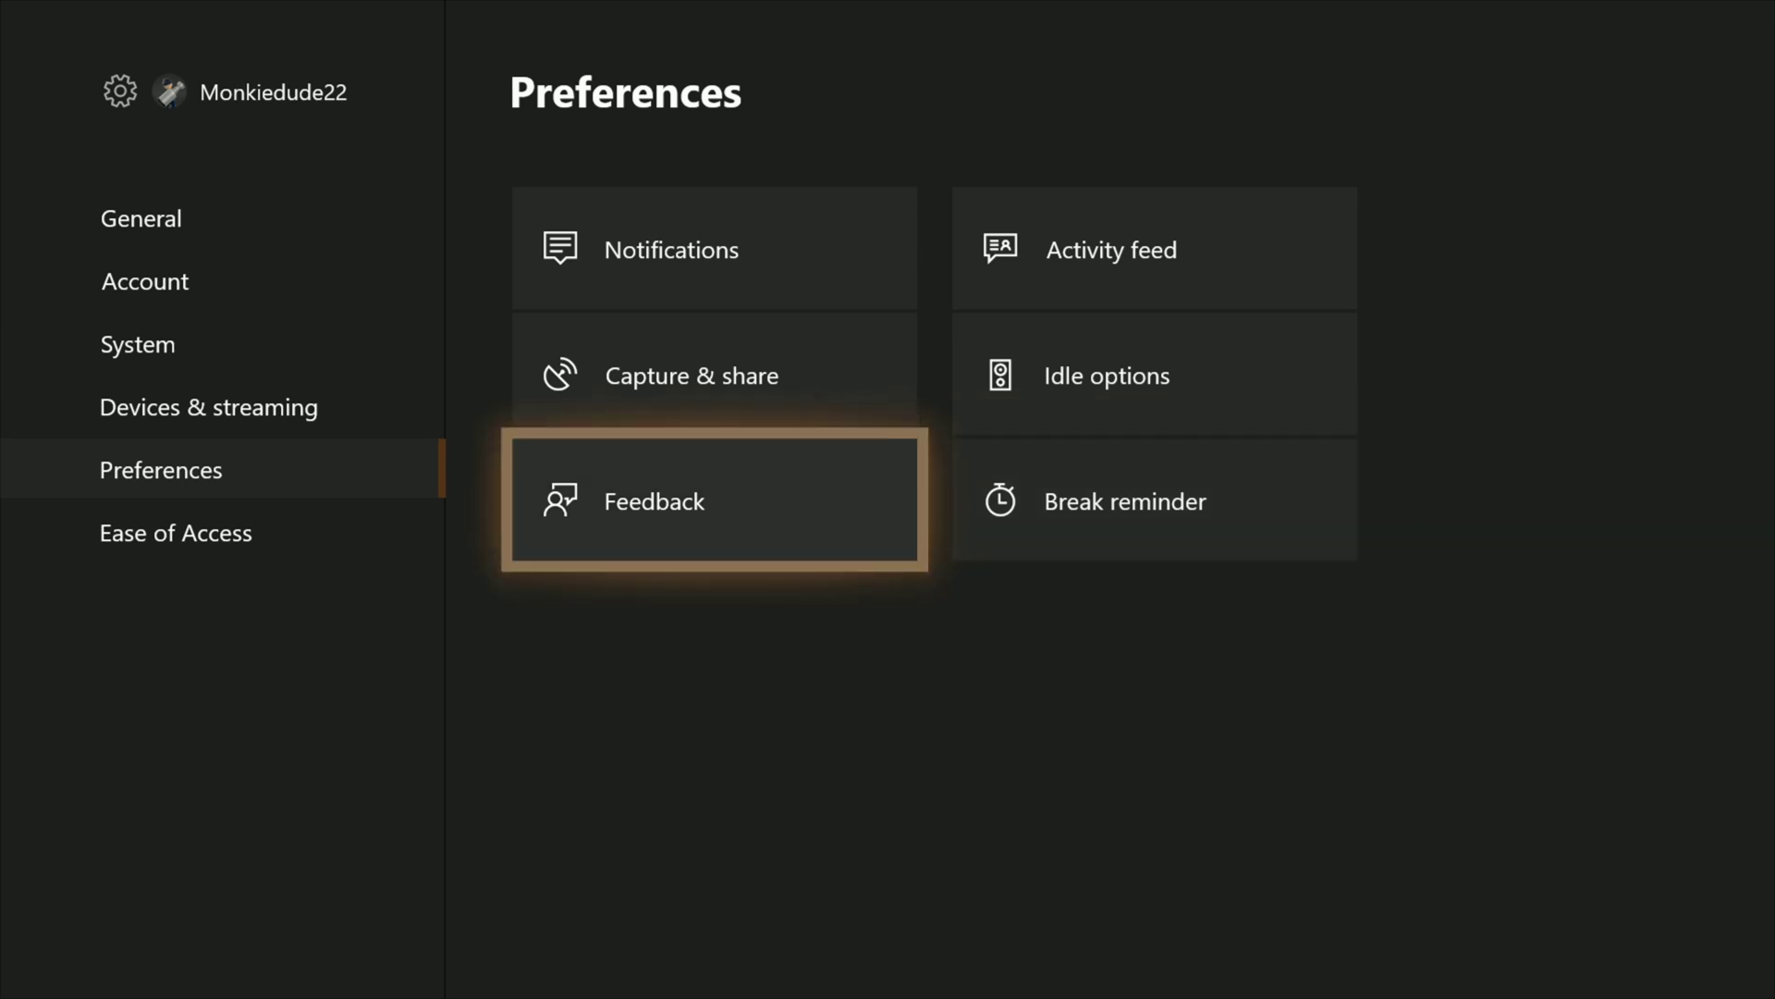
{"action": "key", "text": "Left"}
Examine the Devices & streaming options, from Accessories and Digital assistants through Mouse, Blu-ray, Disc, Kinect and Media remote.
{"action": "key", "text": "Up"}
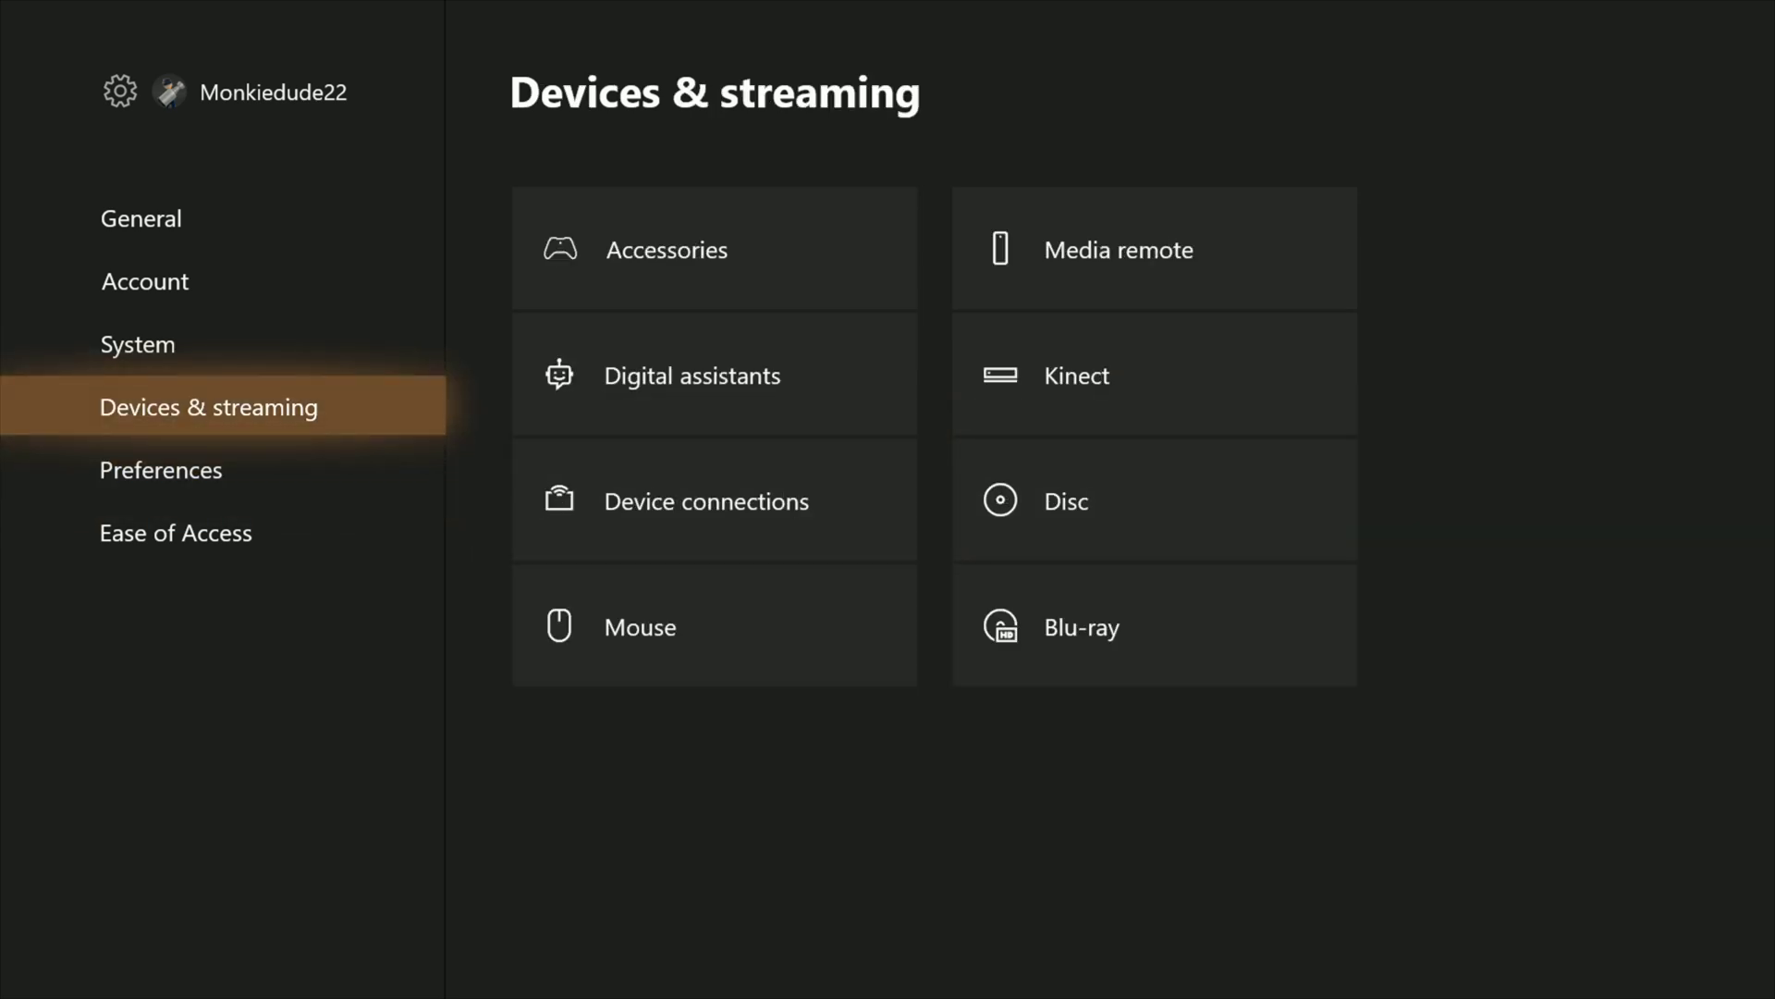
{"action": "key", "text": "Right"}
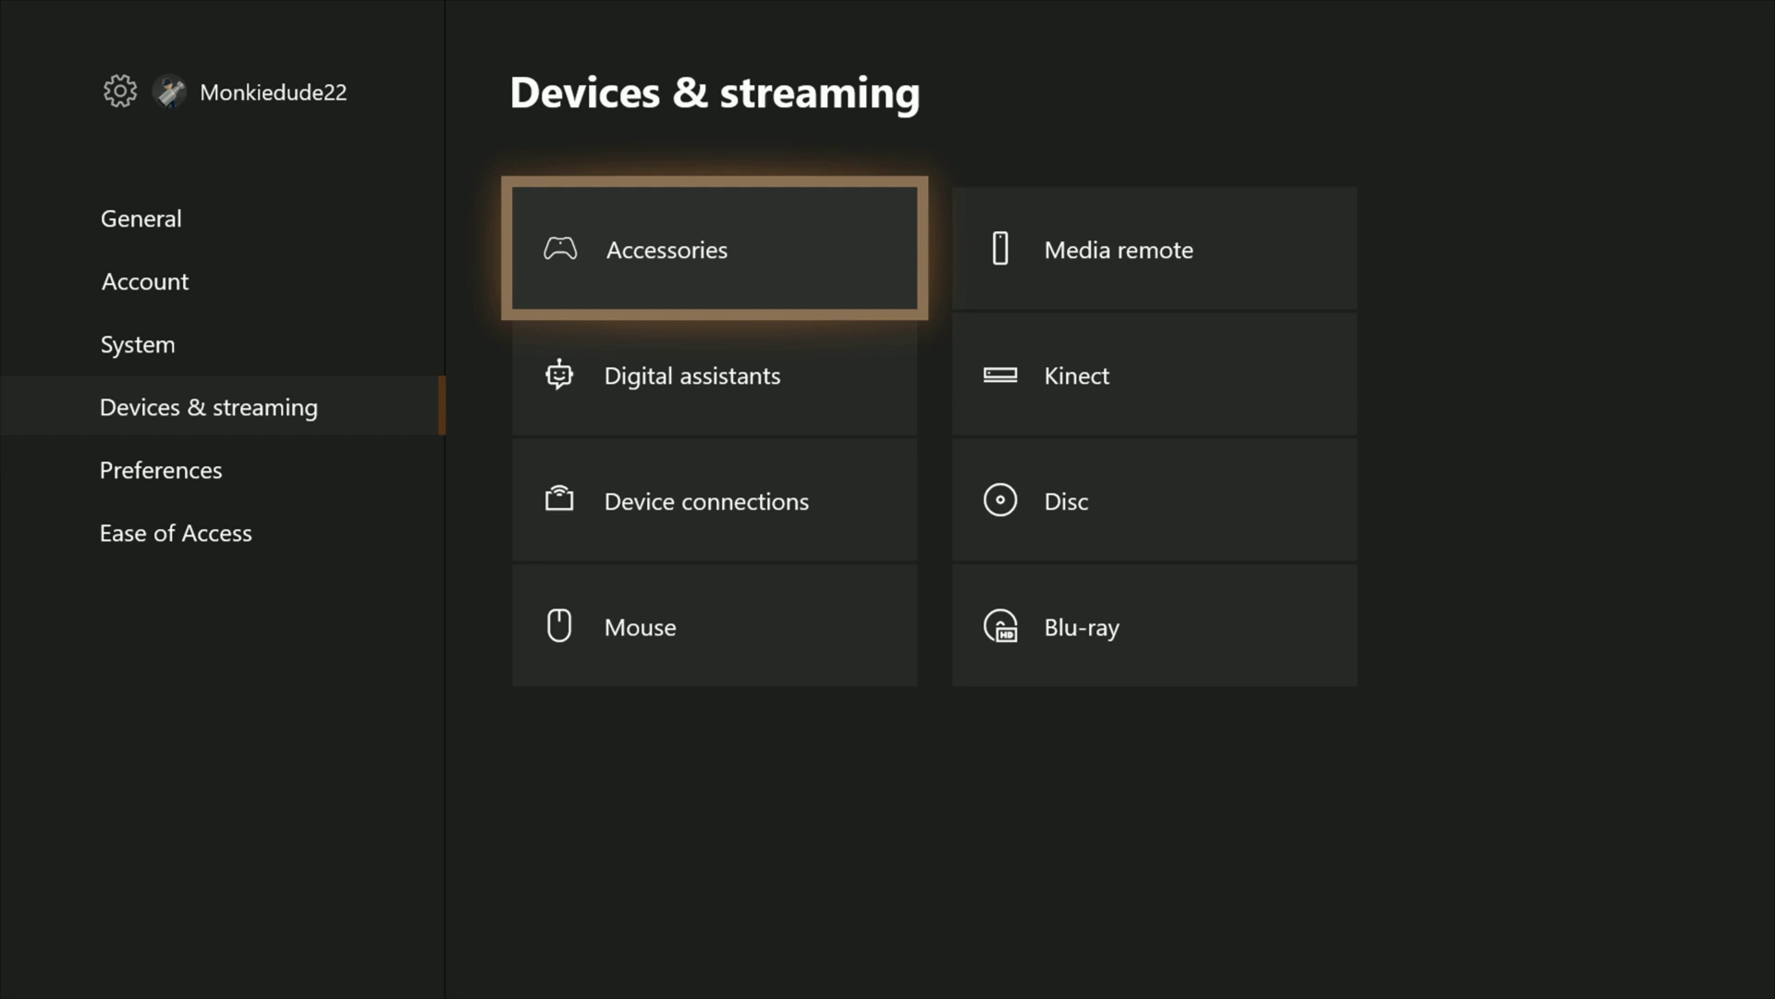
{"action": "key", "text": "Down"}
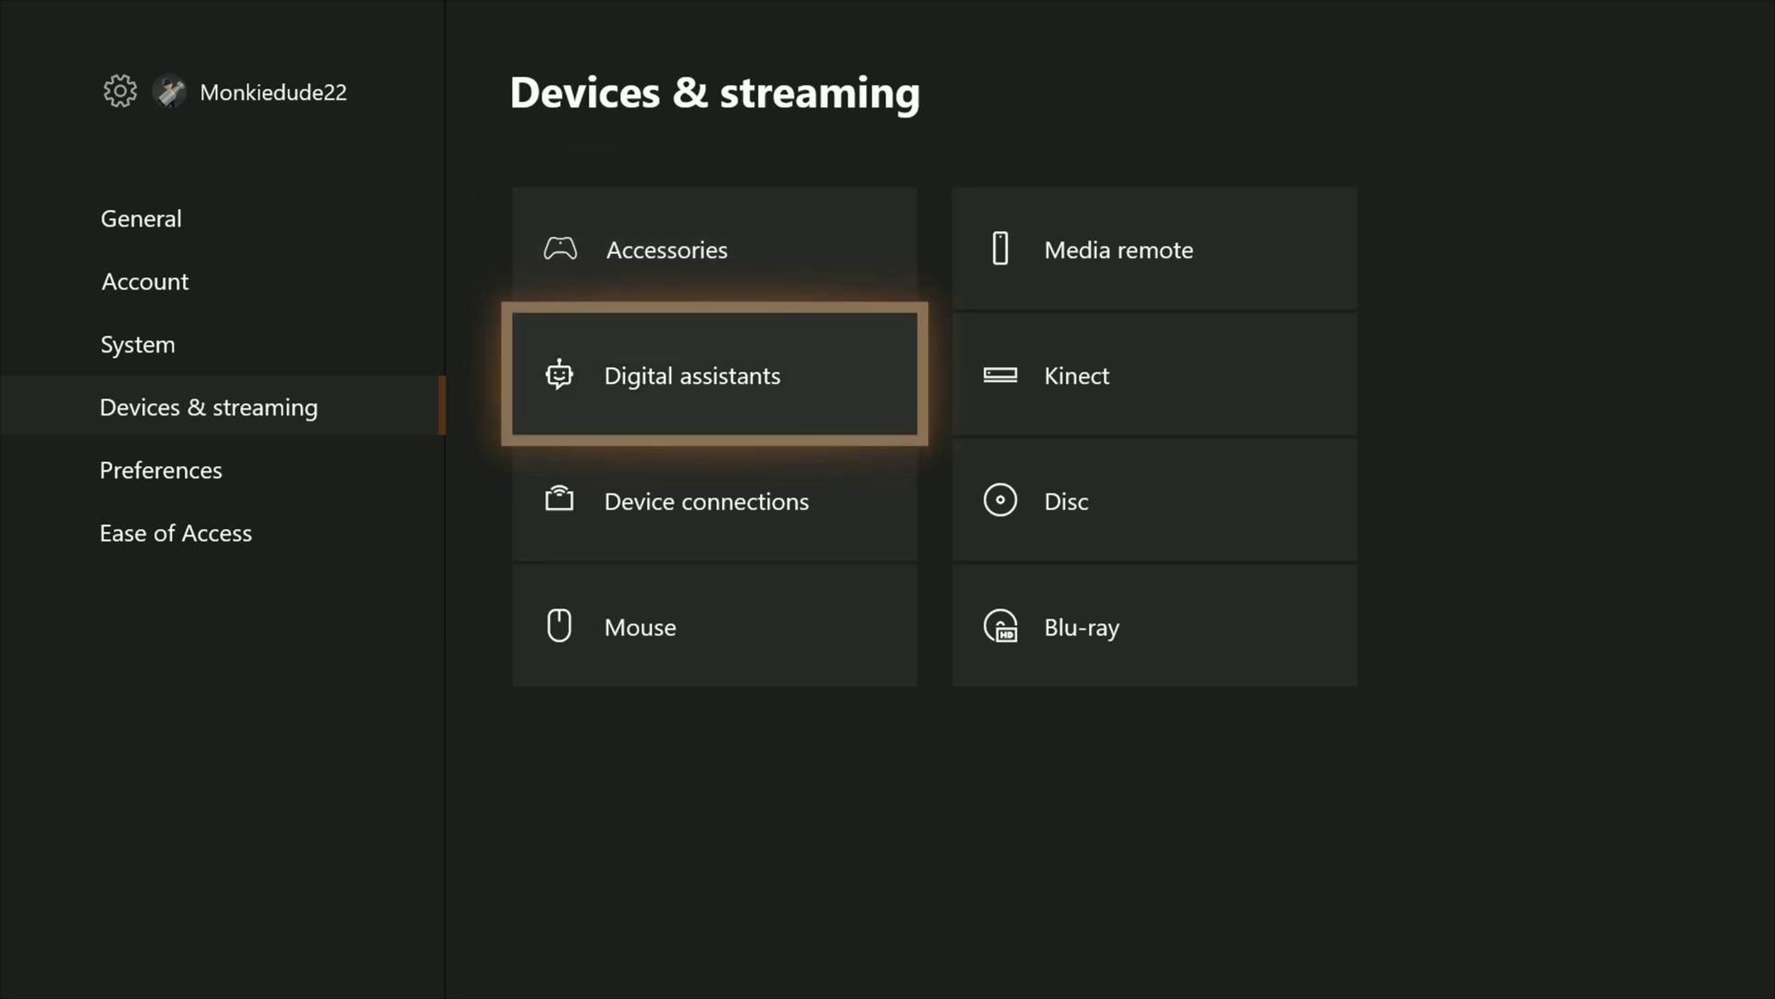
{"action": "key", "text": "Down"}
{"action": "key", "text": "Down"}
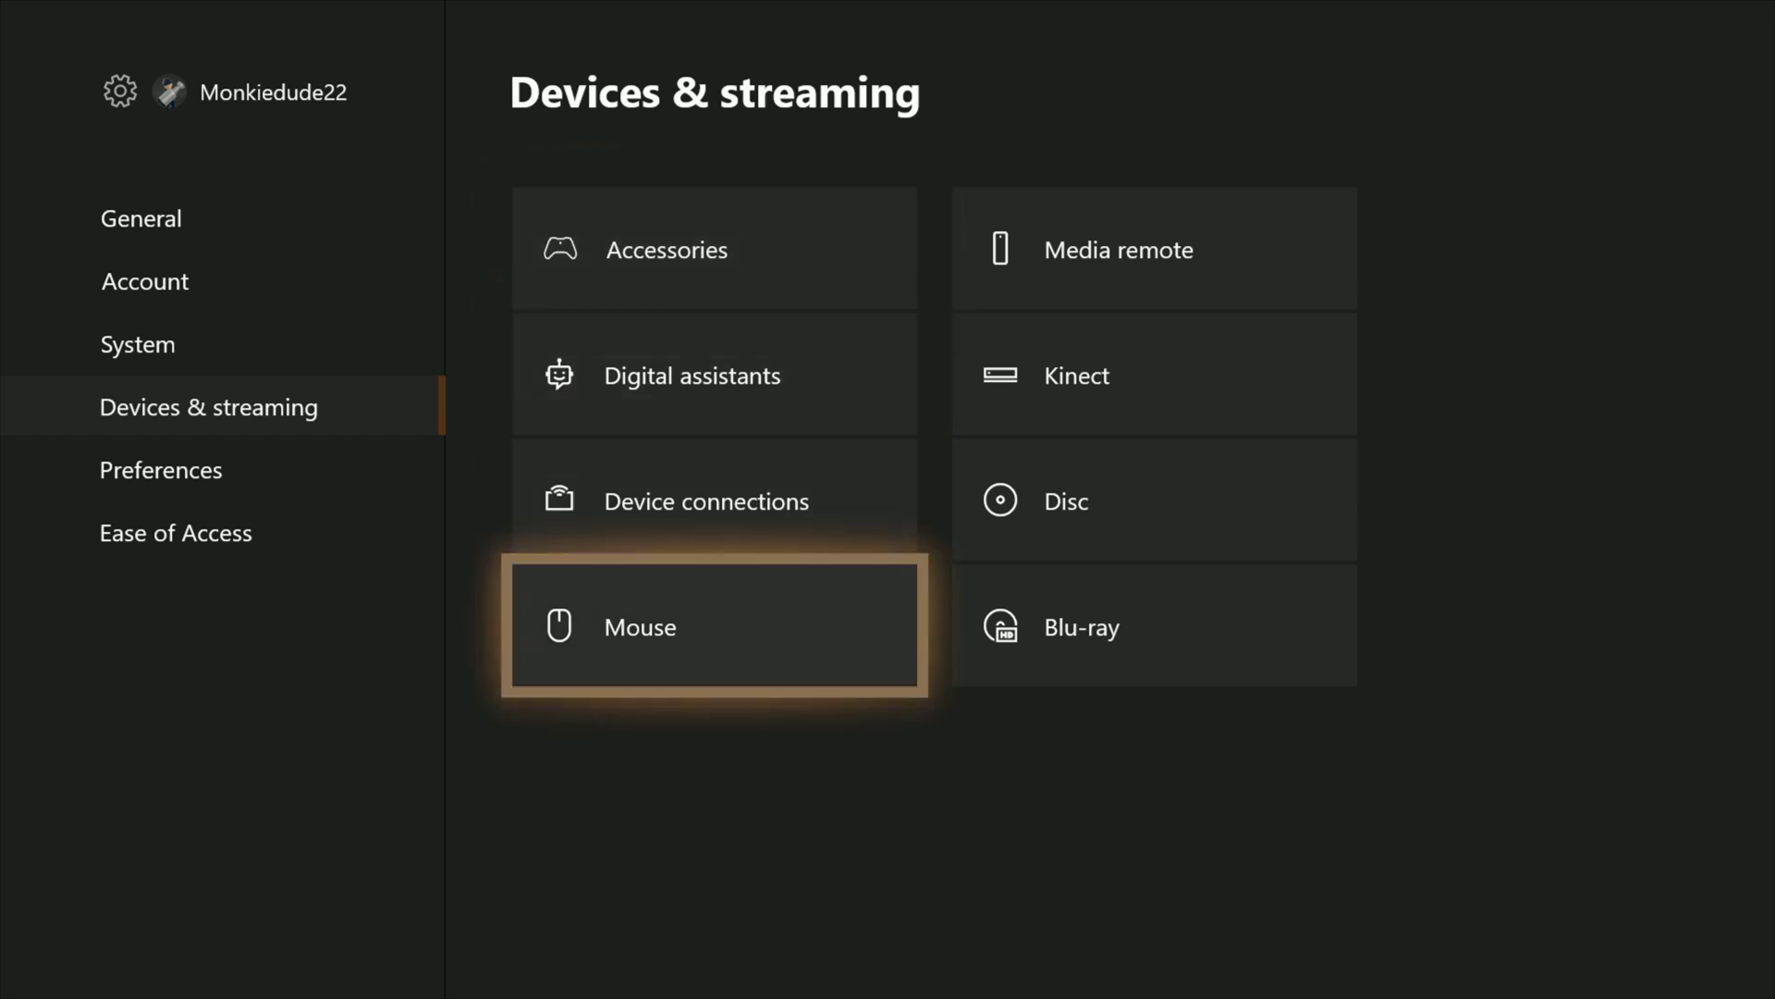
{"action": "key", "text": "Right"}
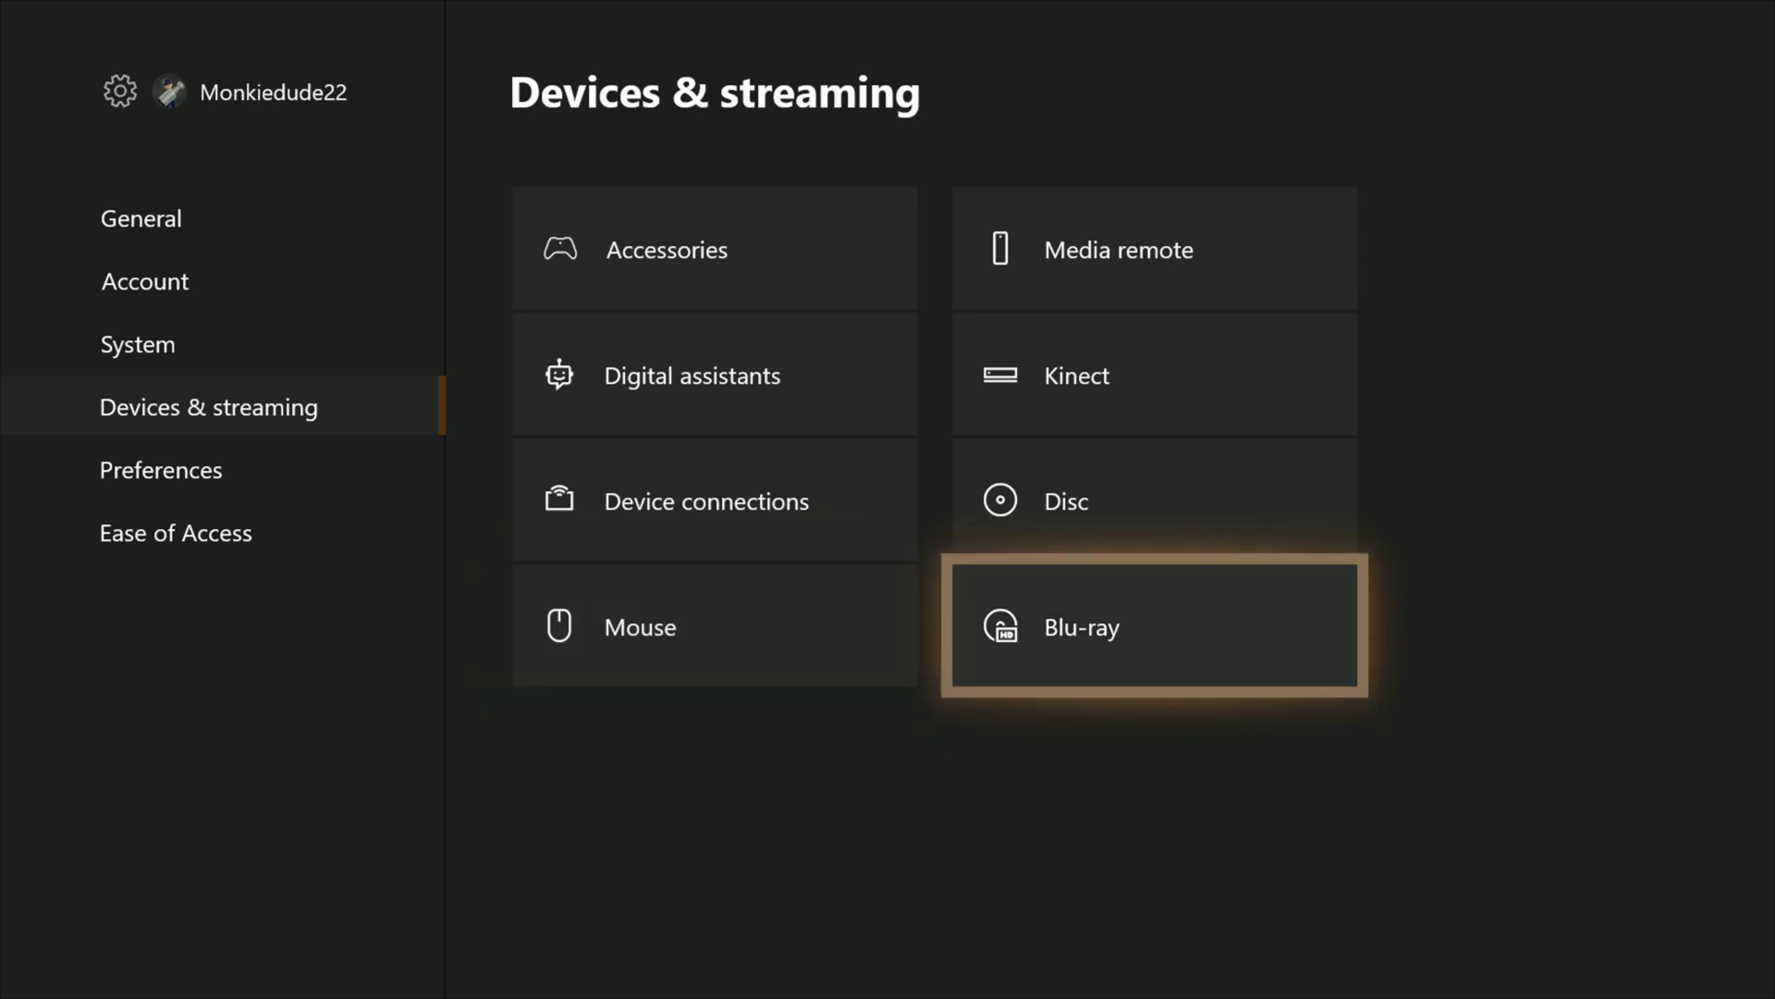
{"action": "key", "text": "Up"}
{"action": "key", "text": "Up"}
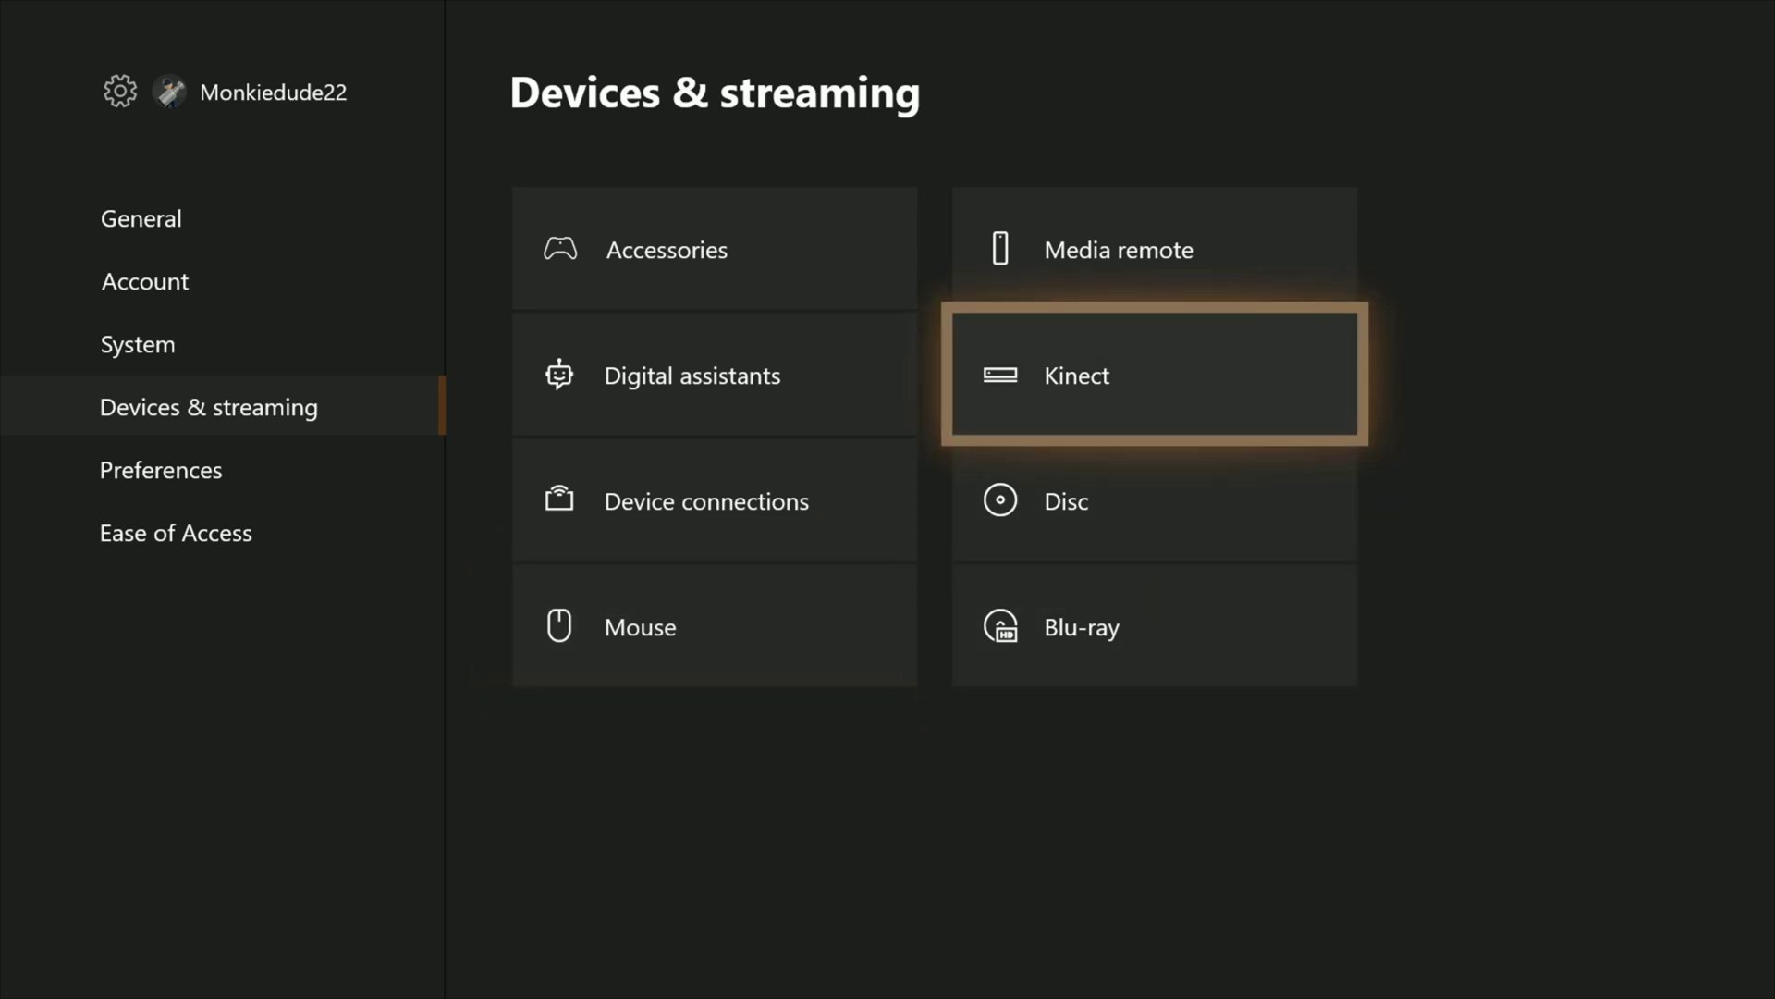
{"action": "key", "text": "Up"}
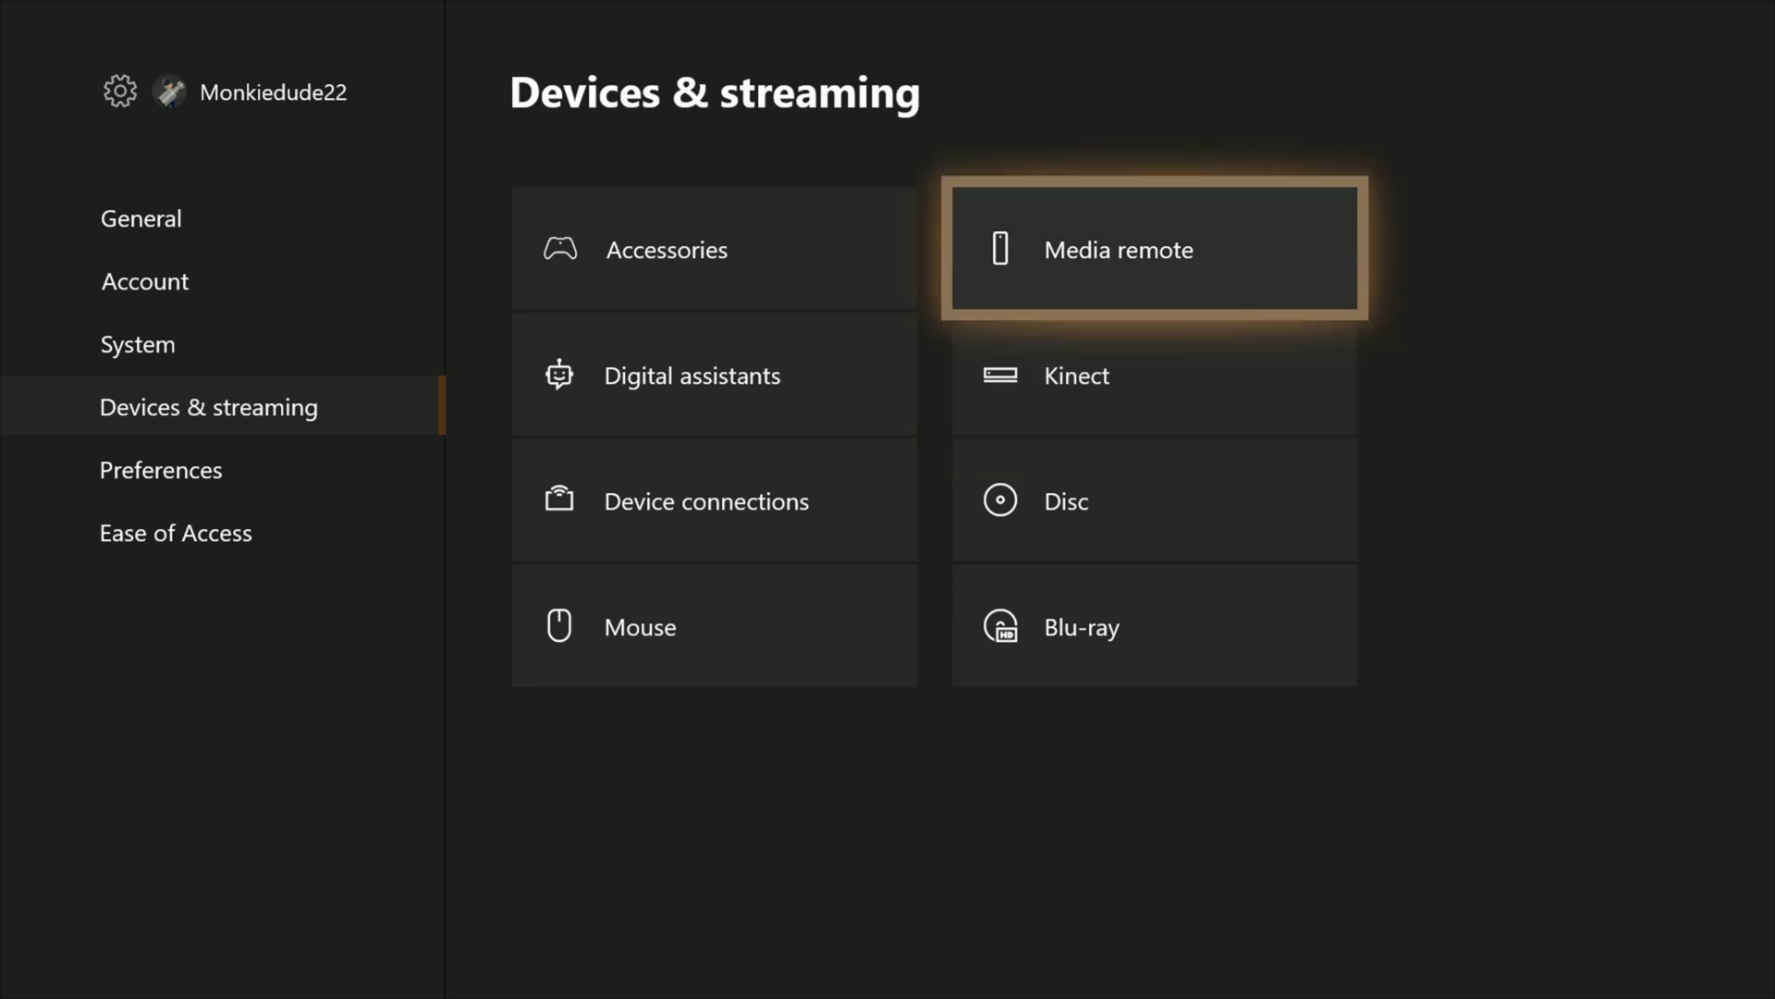
{"action": "key", "text": "Left"}
{"action": "key", "text": "Left"}
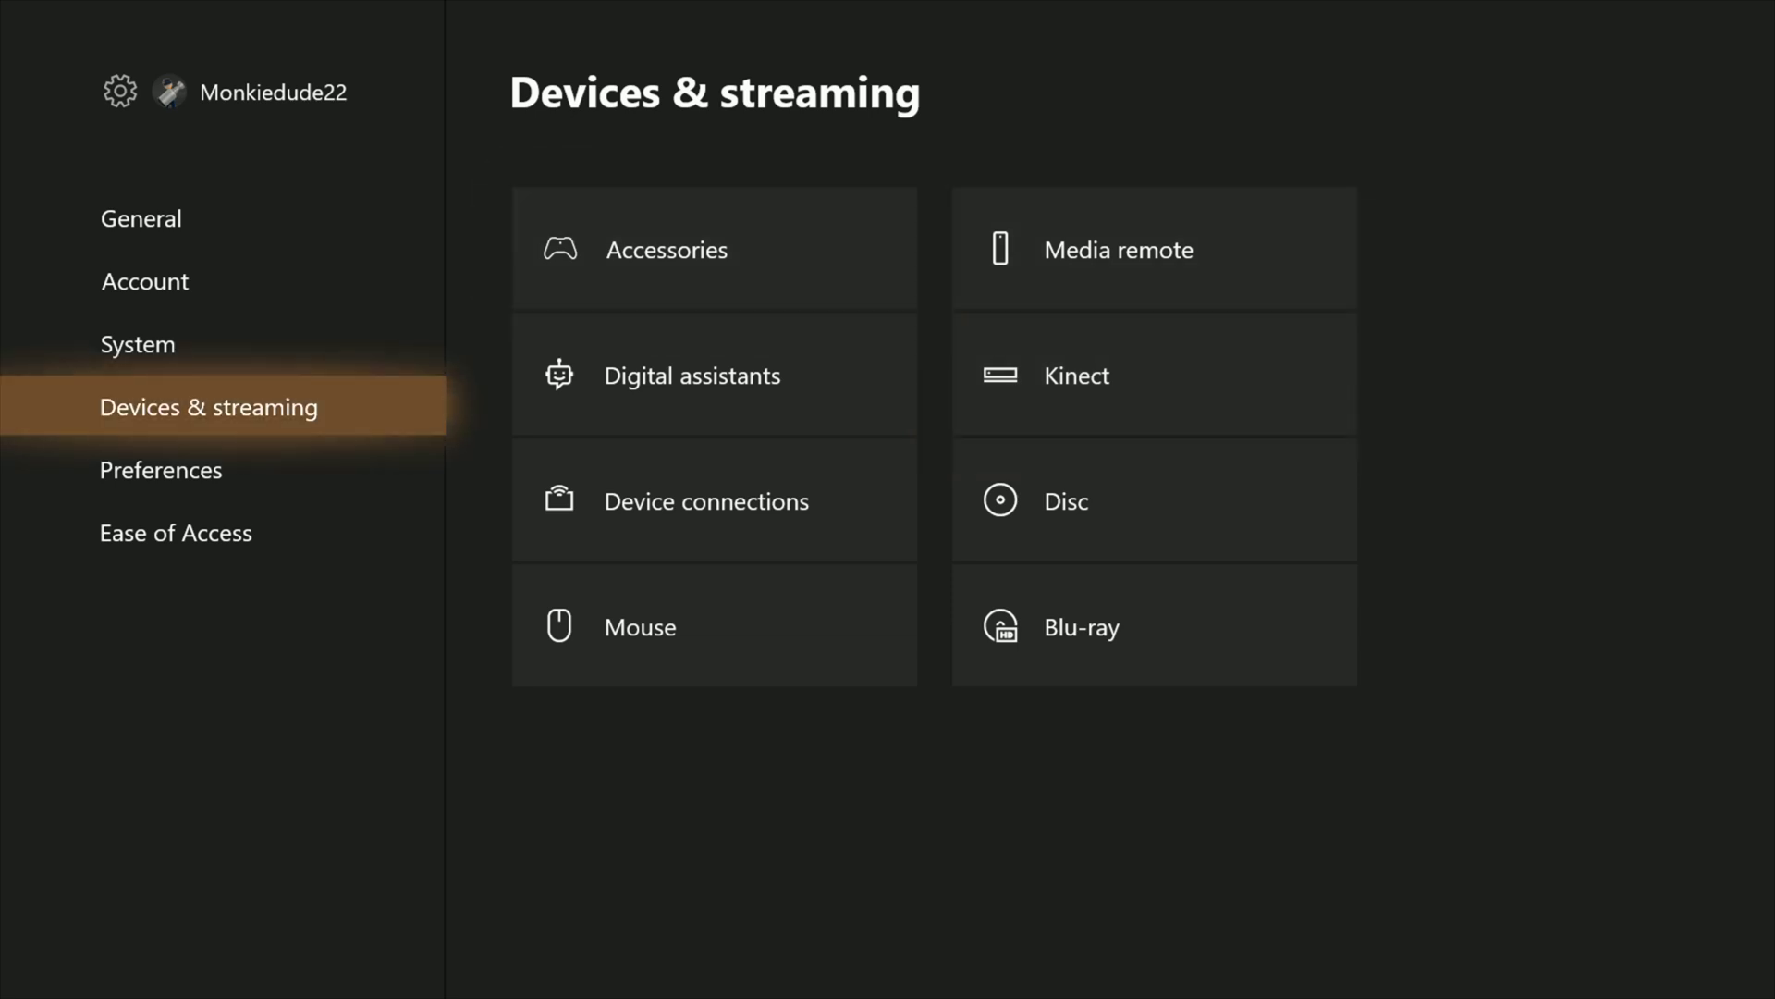
Examine the System options, including Console info, Storage, Updates & downloads, Language & location, Cortana settings, Backup & transfer and Time.
{"action": "key", "text": "Up"}
{"action": "key", "text": "Right"}
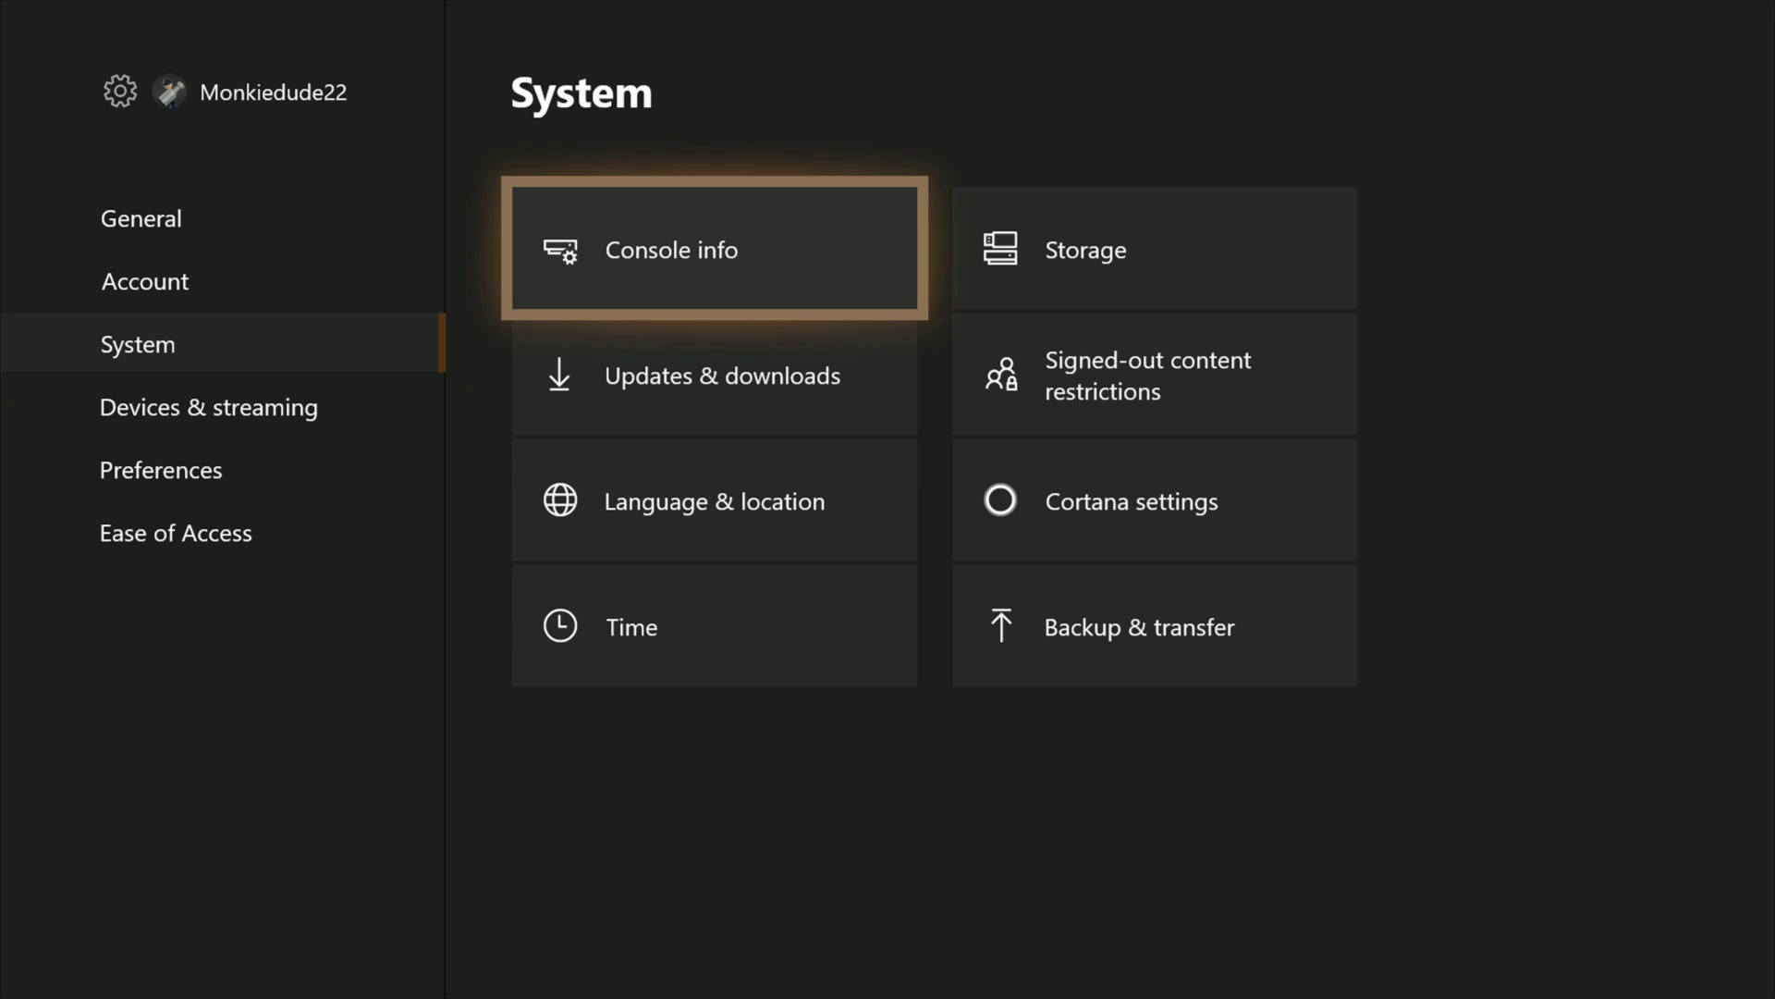
{"action": "key", "text": "Right"}
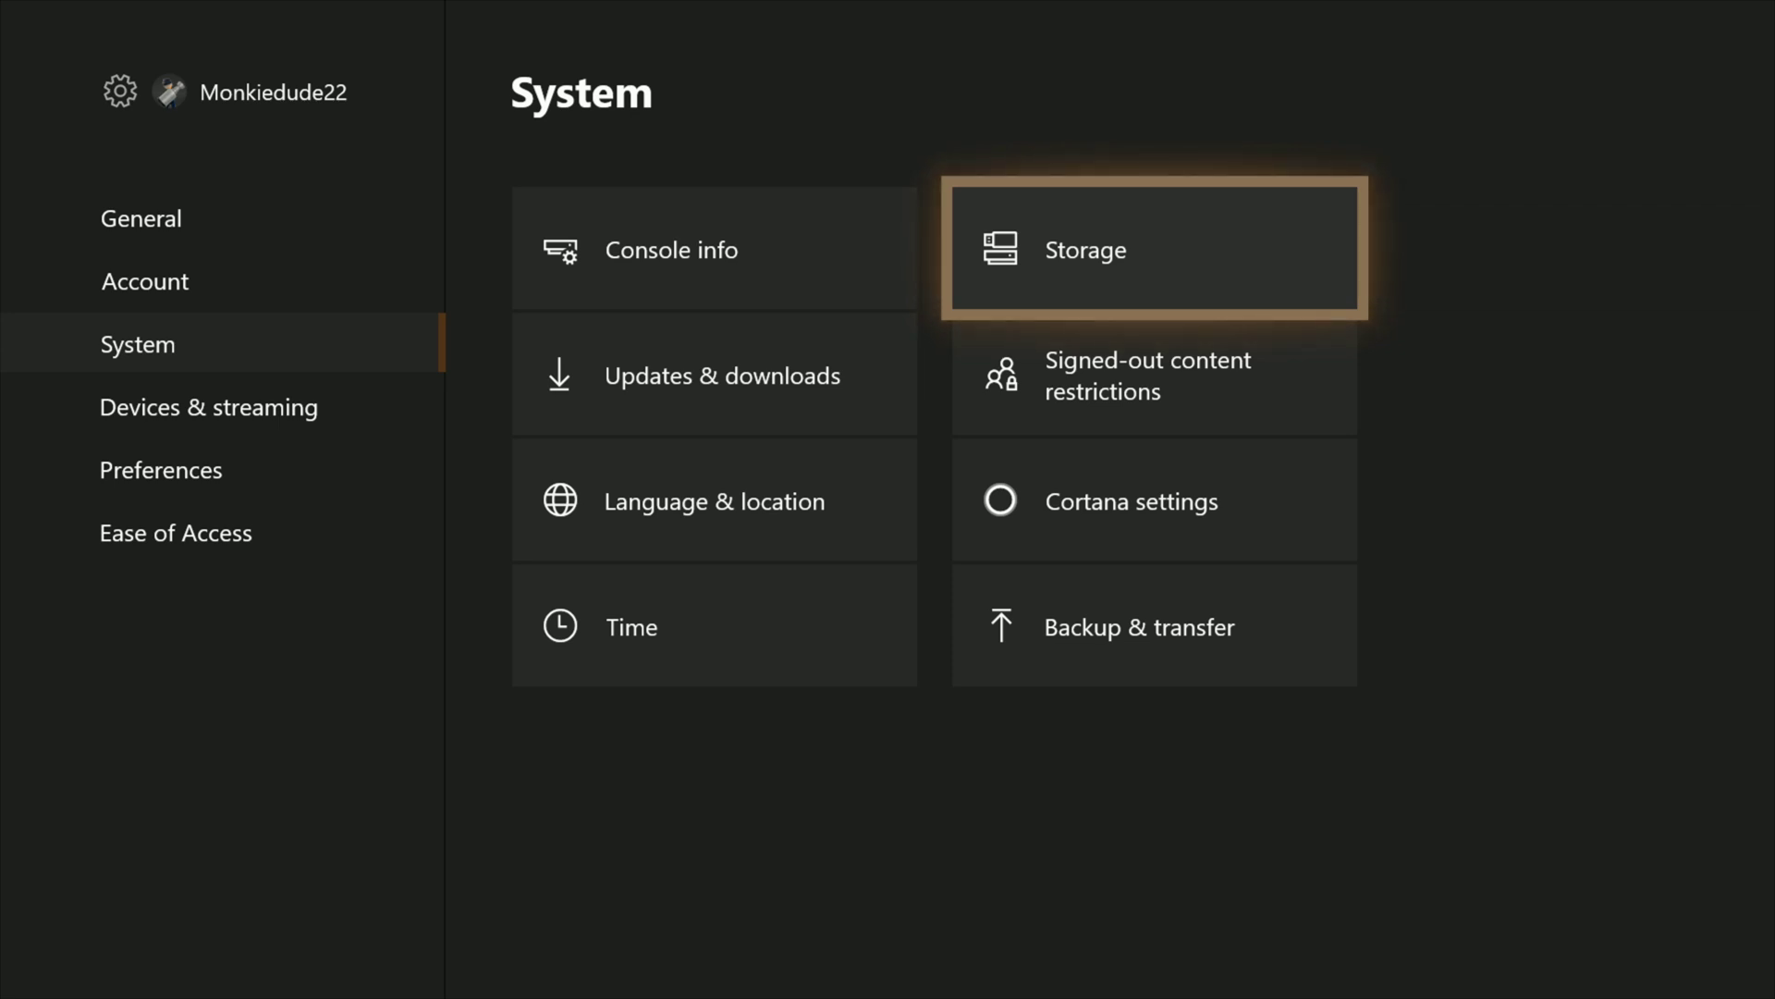
{"action": "key", "text": "Down"}
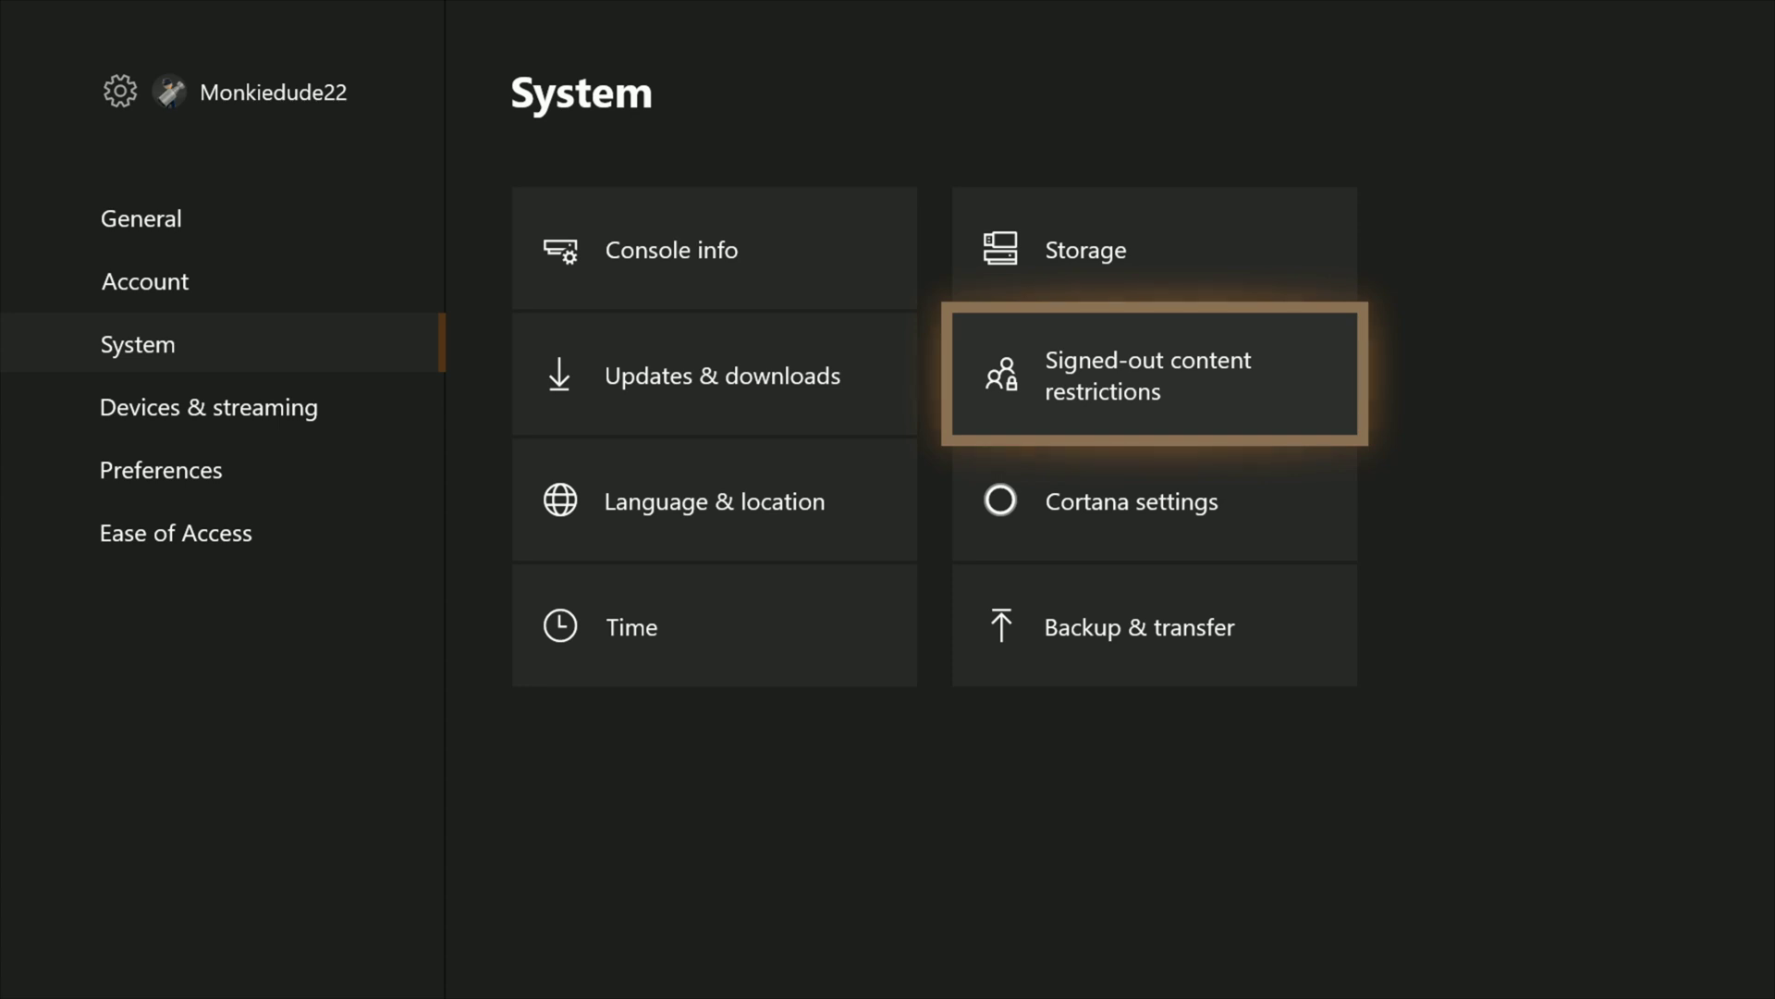
{"action": "key", "text": "Left"}
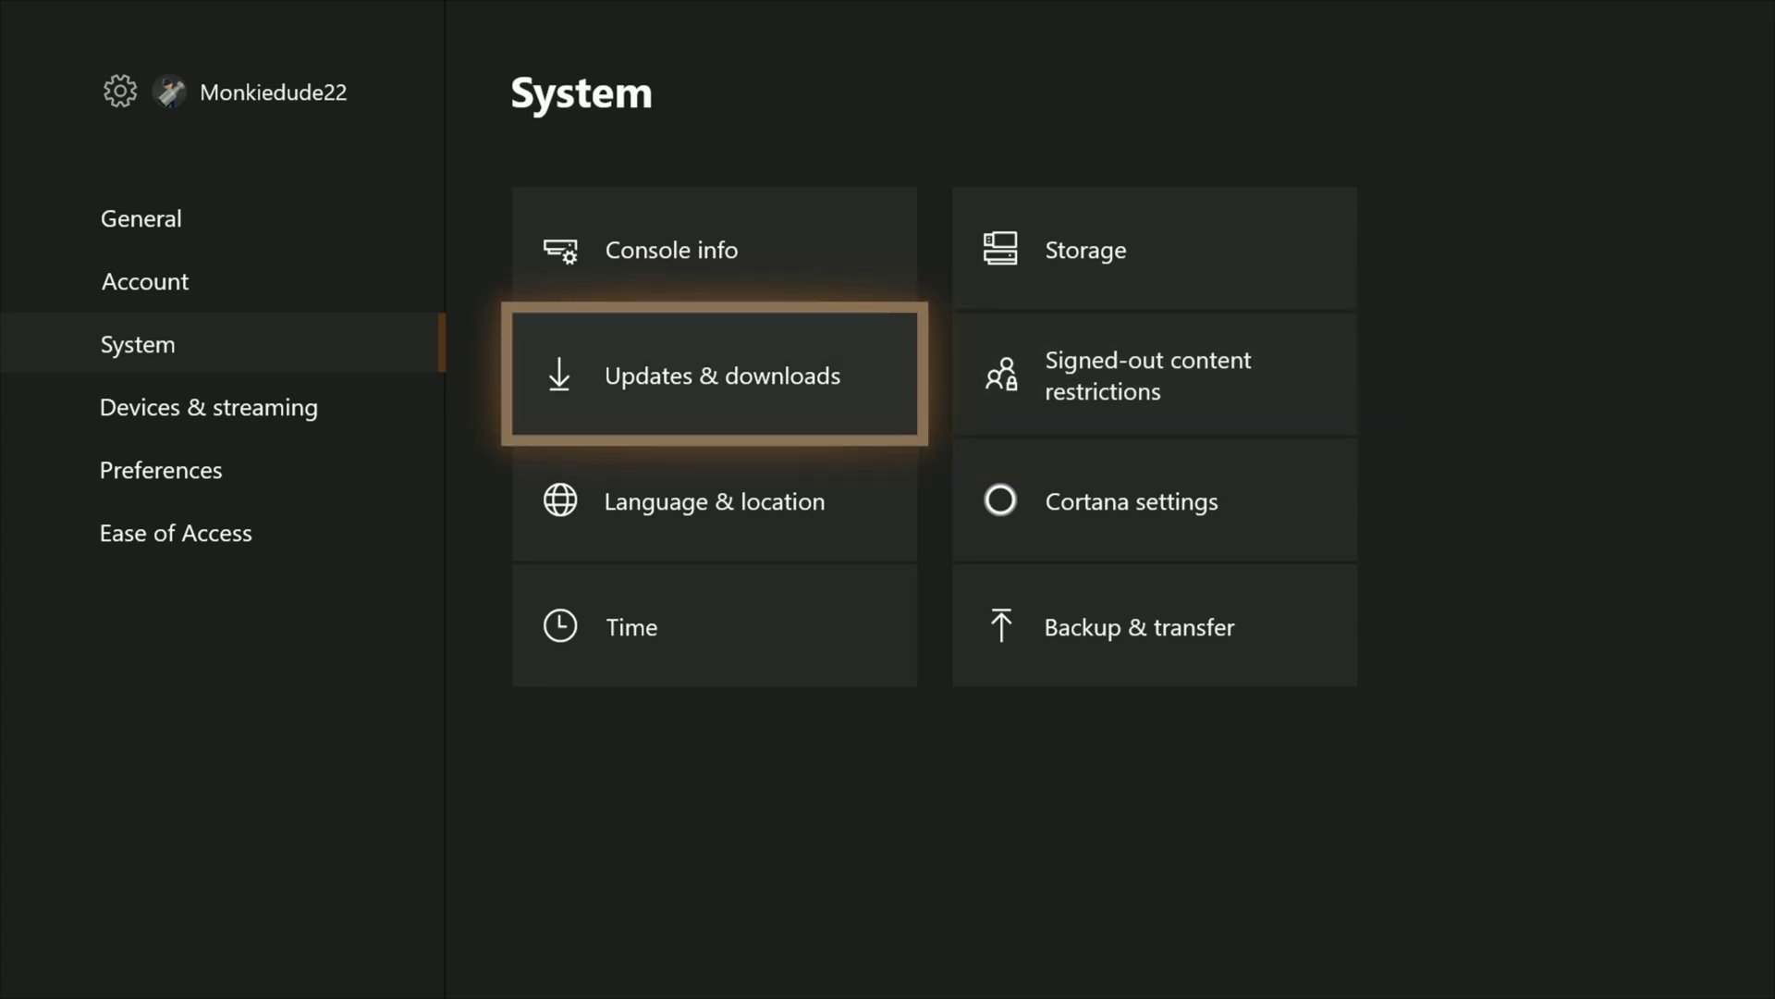
{"action": "key", "text": "Down"}
{"action": "key", "text": "Right"}
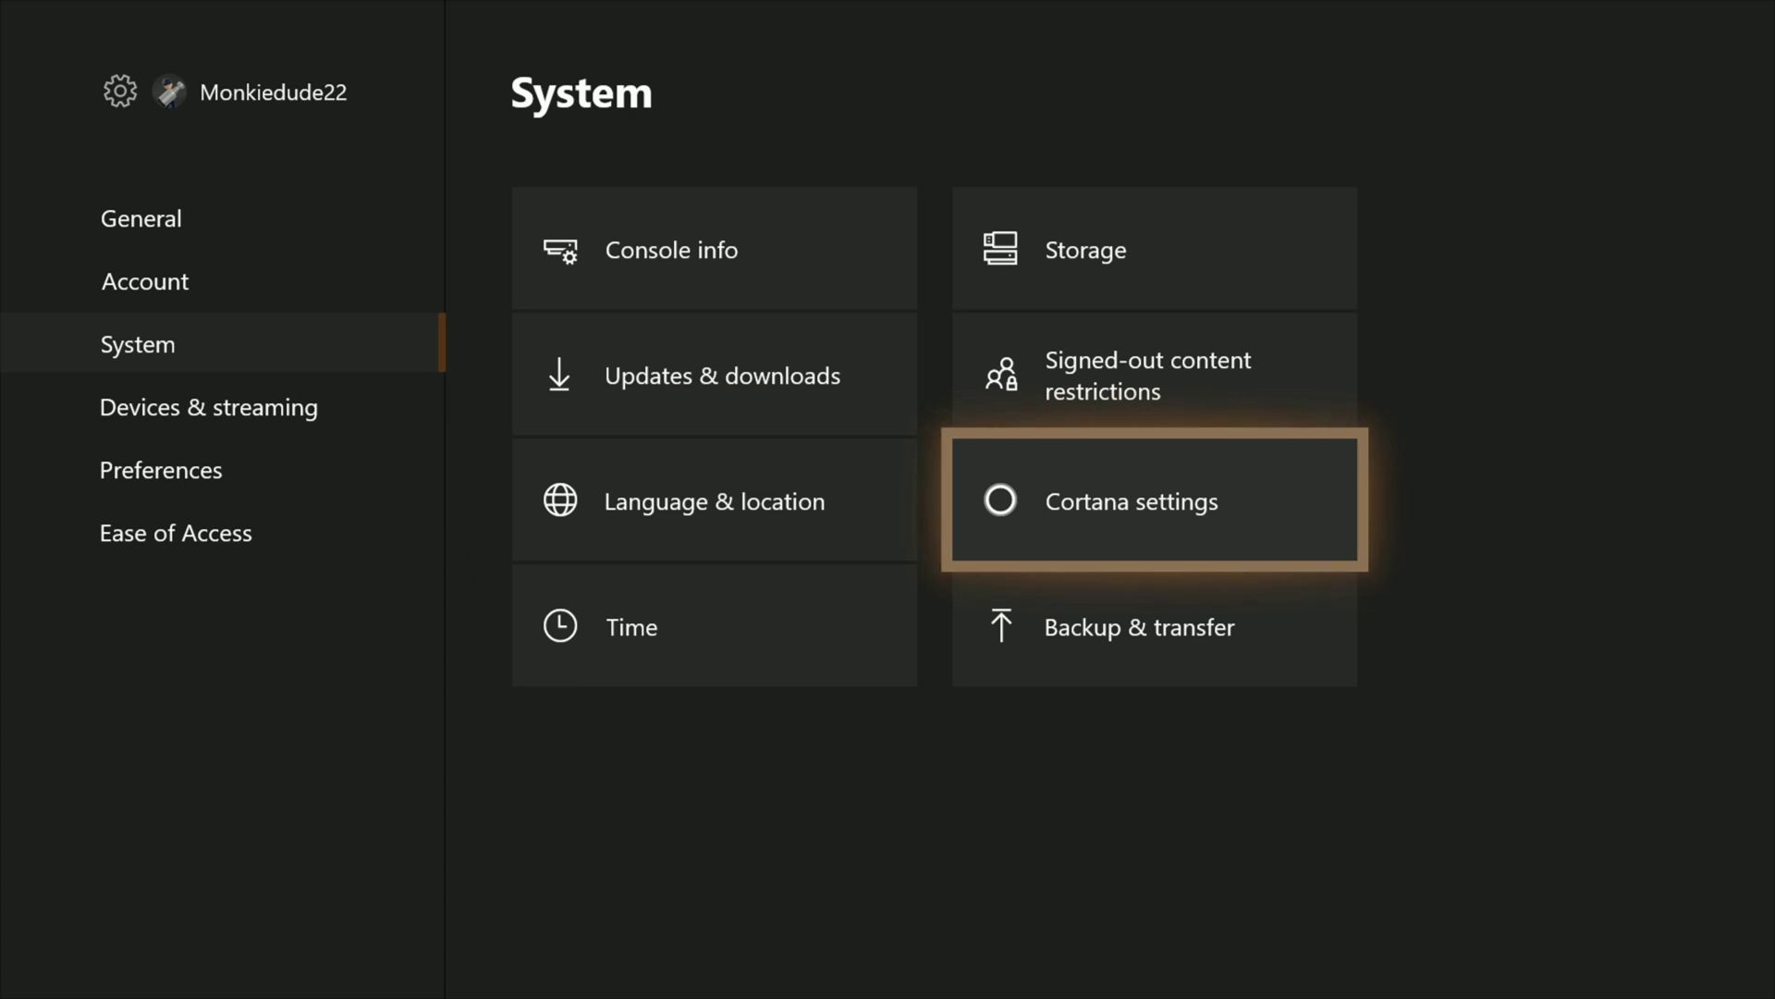
{"action": "key", "text": "Down"}
{"action": "key", "text": "Left"}
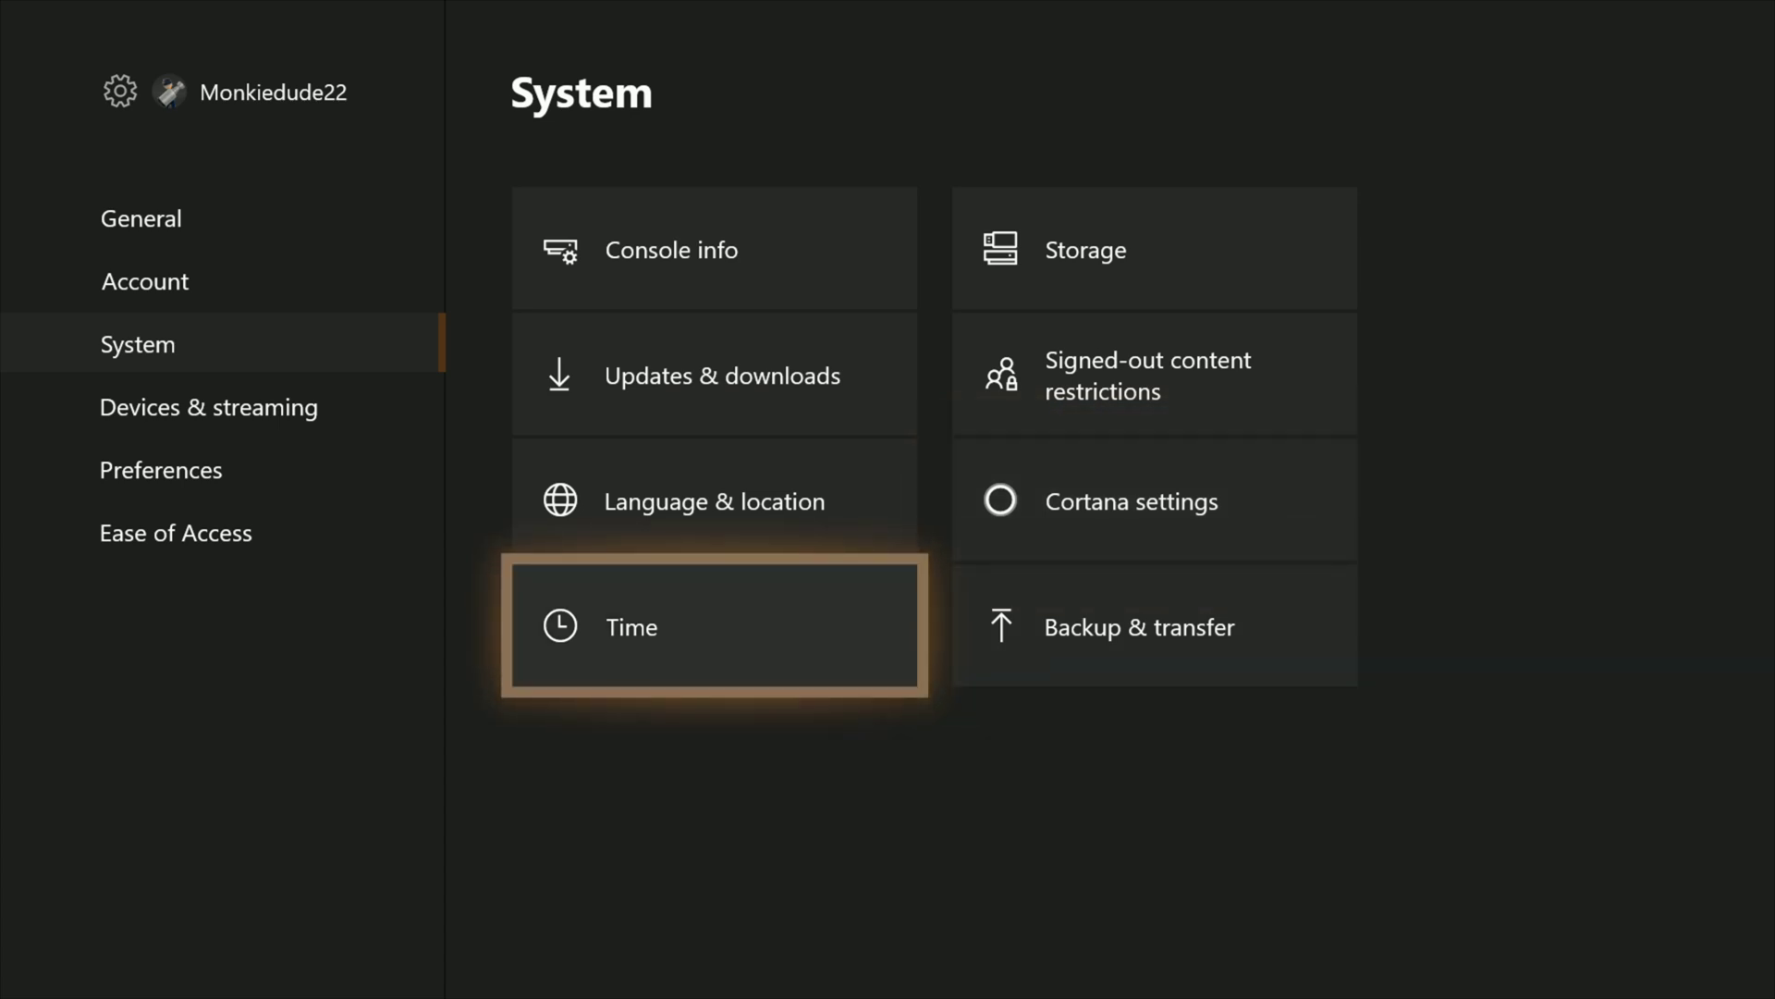
{"action": "key", "text": "Left"}
Examine the Account options, including Sign-in, security & passkey, Payment & billing, Linked social accounts, Privacy & online safety, Family settings and Content restrictions.
{"action": "key", "text": "Up"}
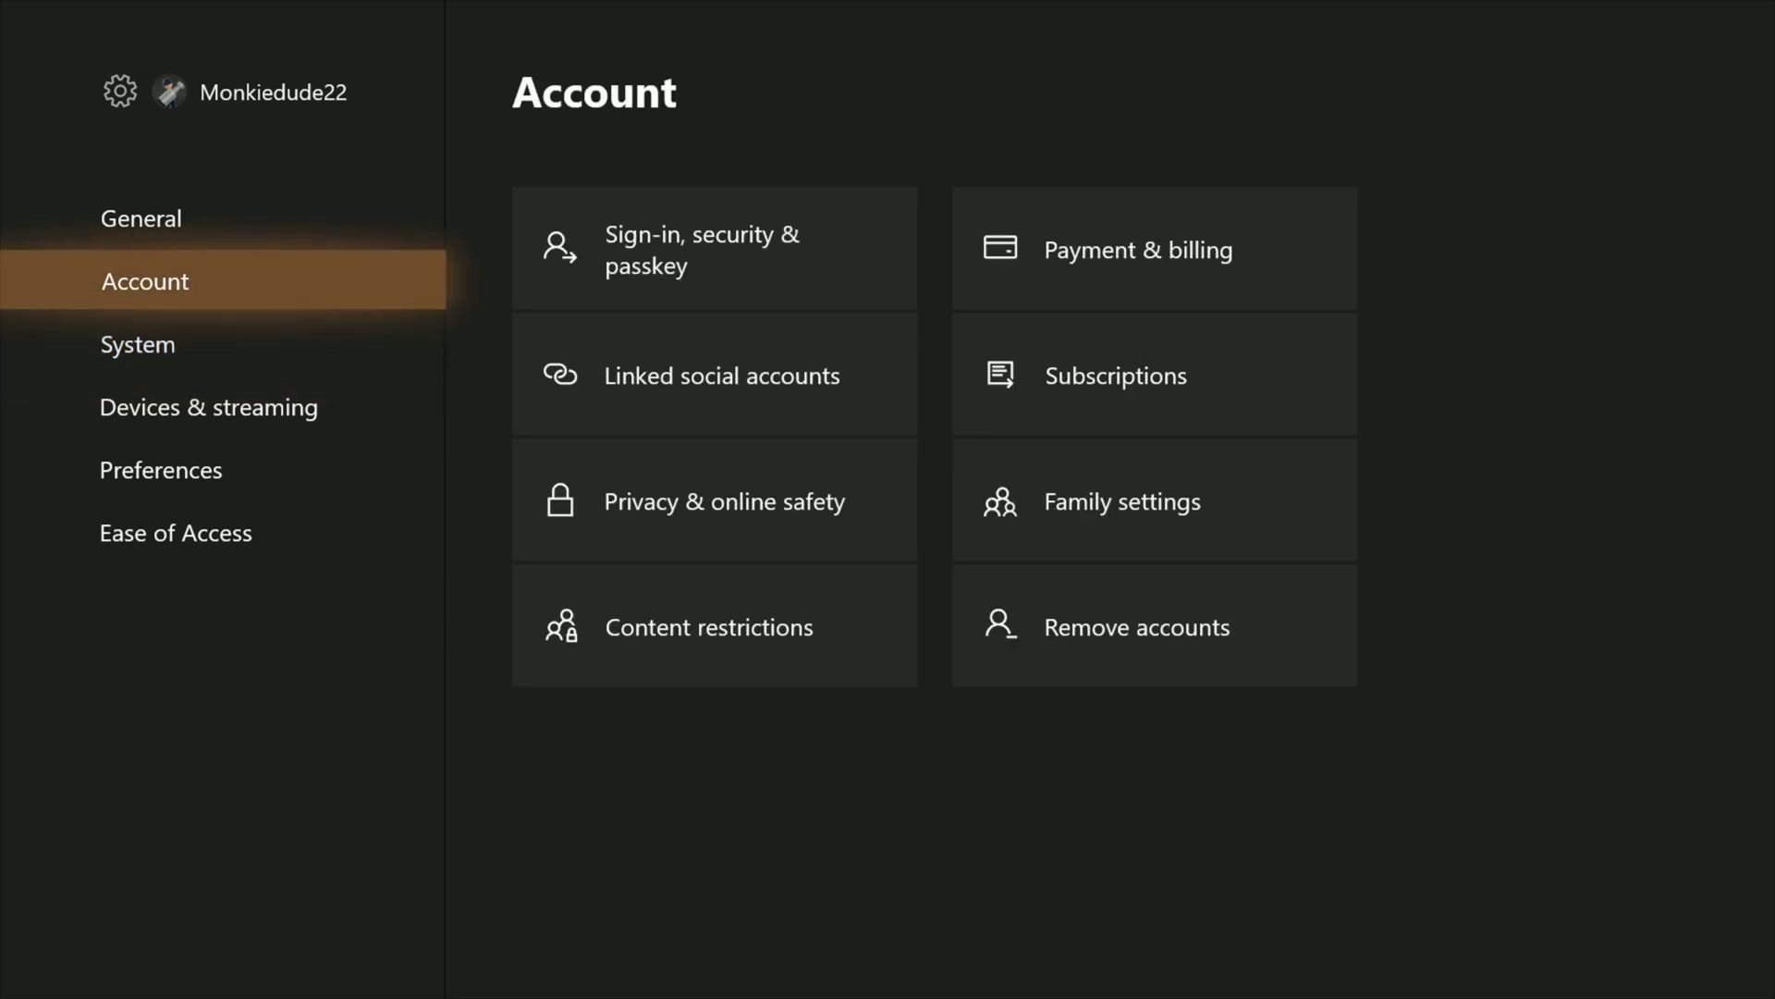
{"action": "key", "text": "Right"}
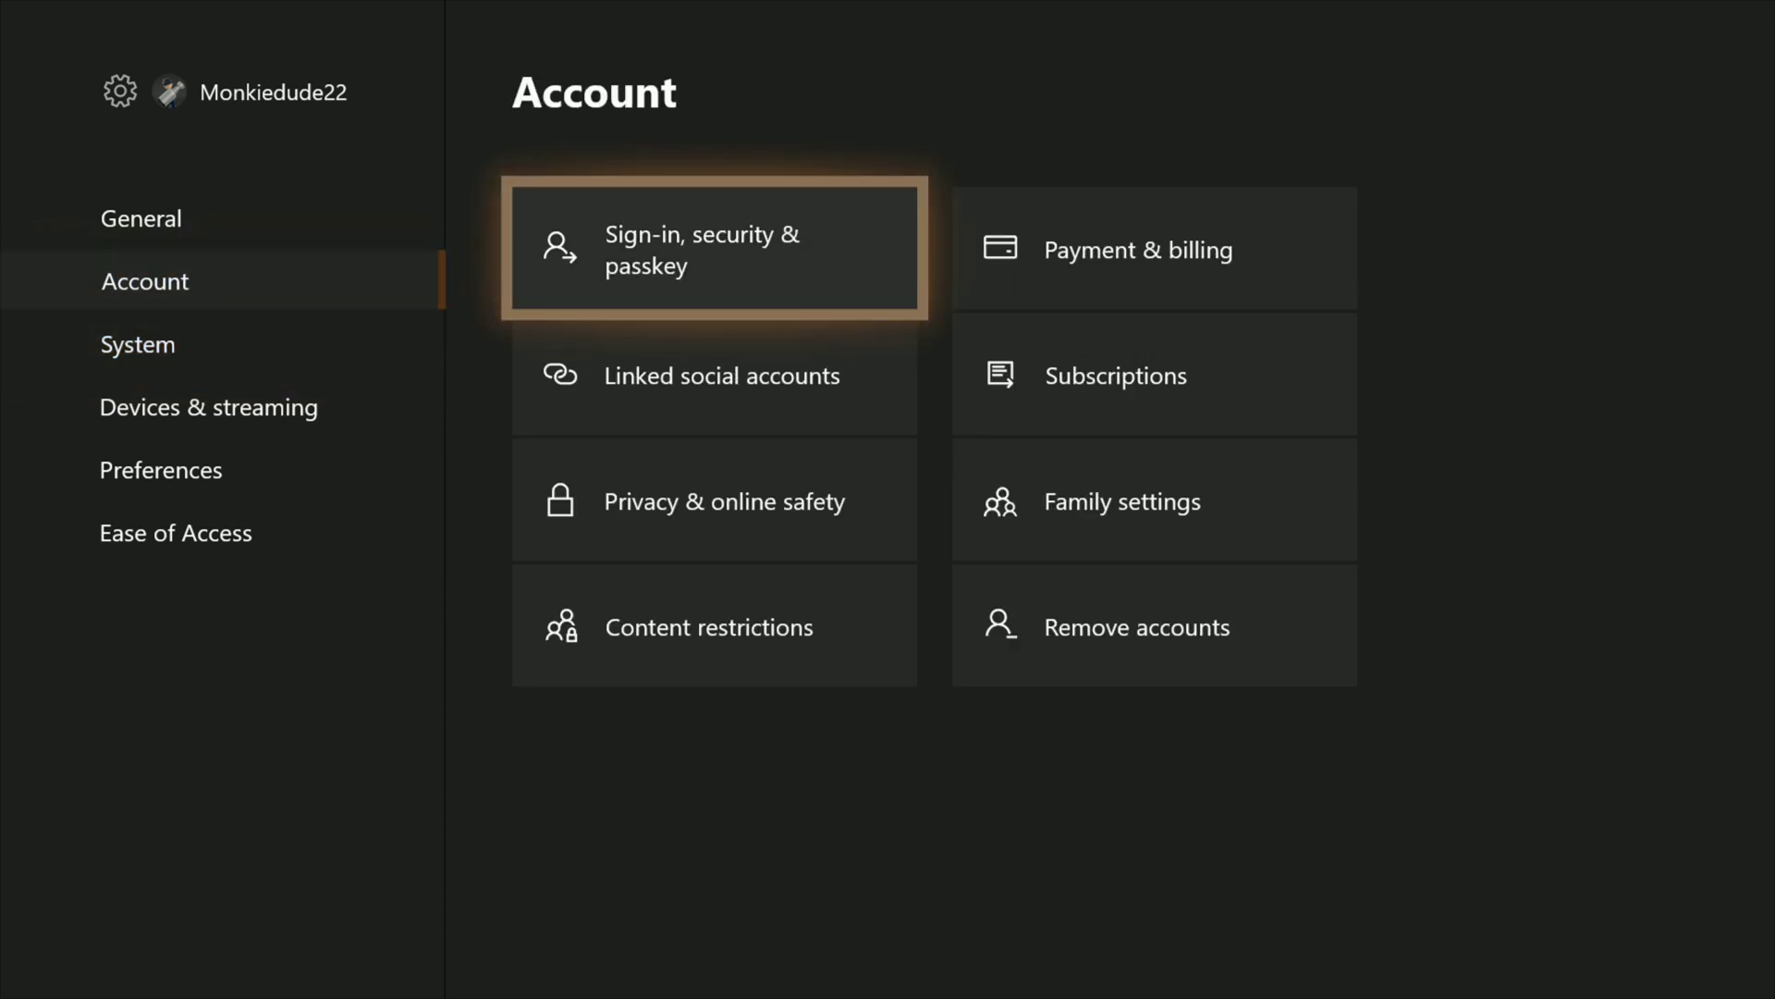
{"action": "key", "text": "Right"}
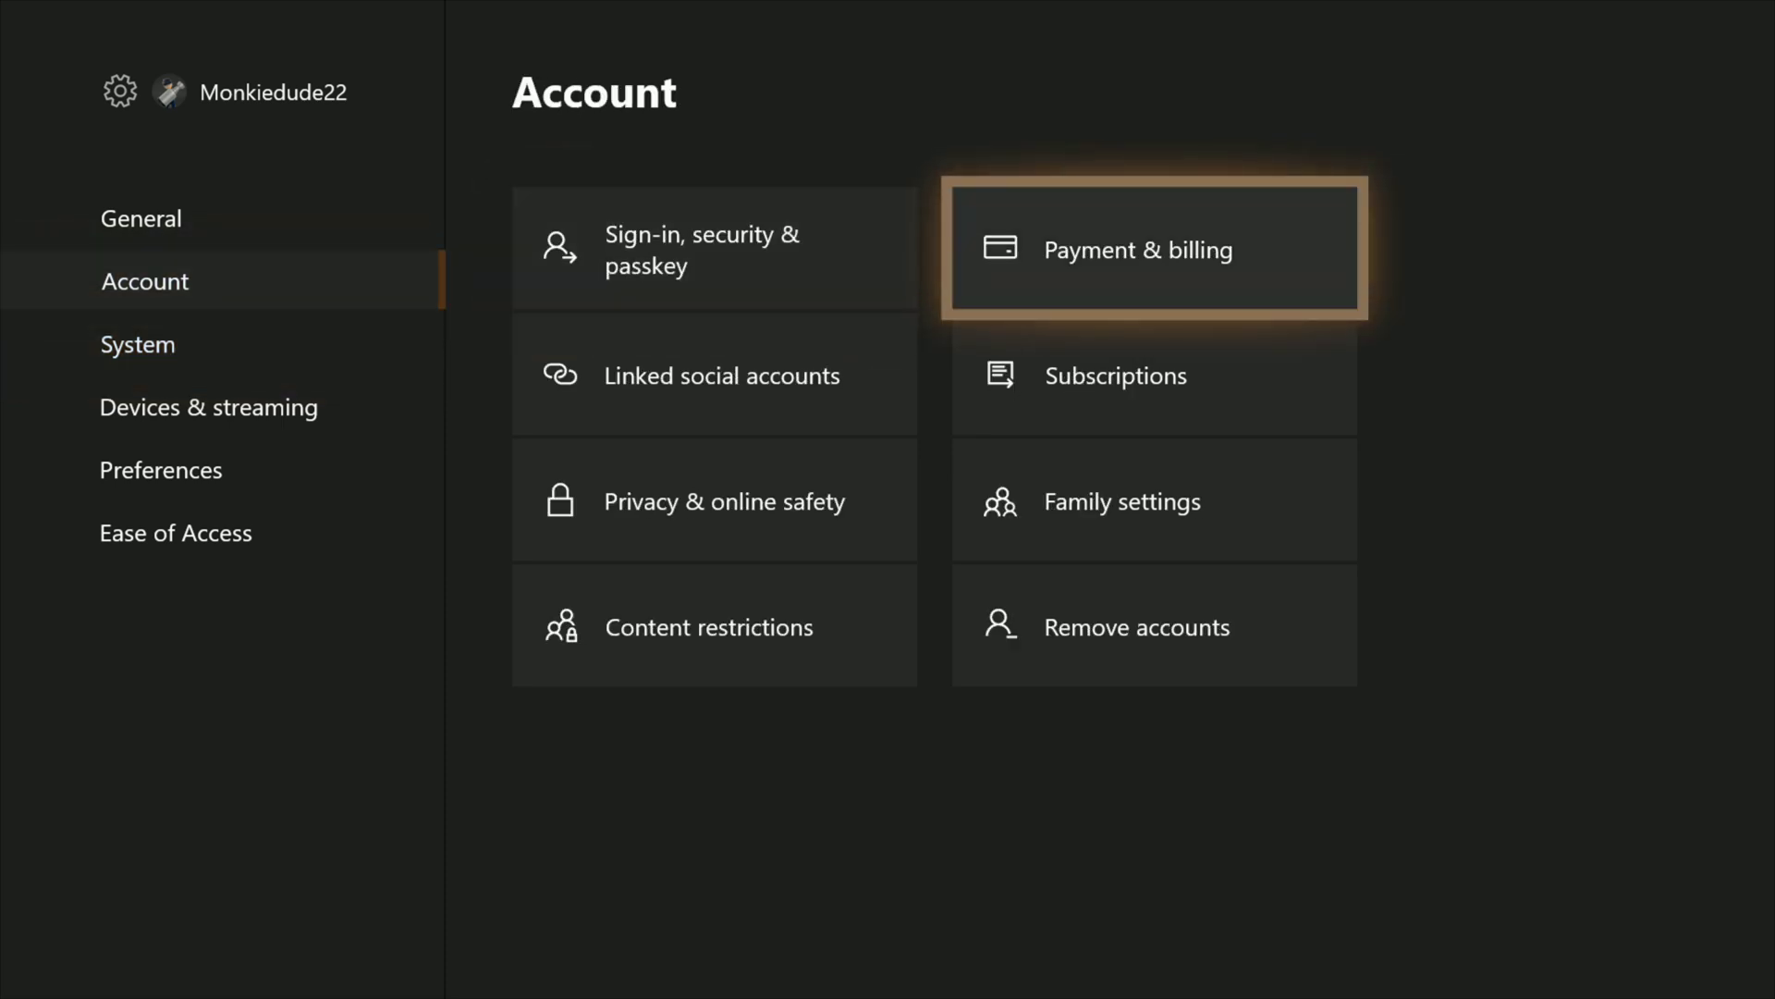
{"action": "key", "text": "Down"}
{"action": "key", "text": "Left"}
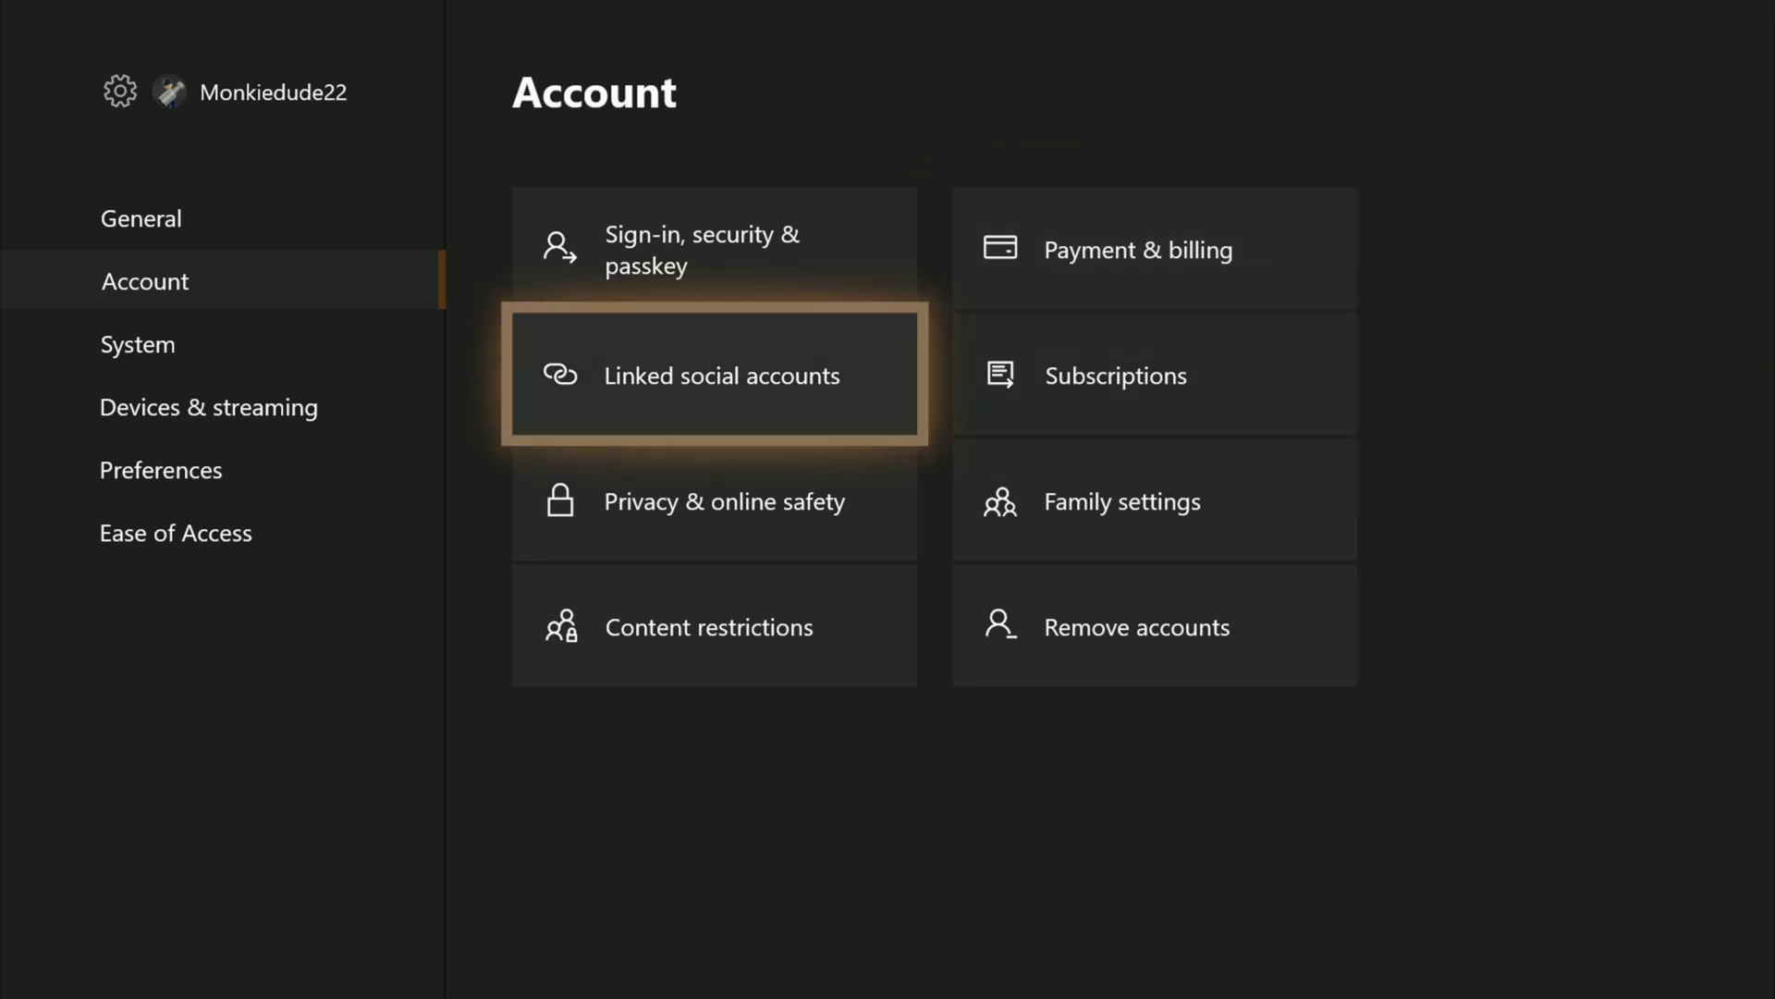
{"action": "key", "text": "Down"}
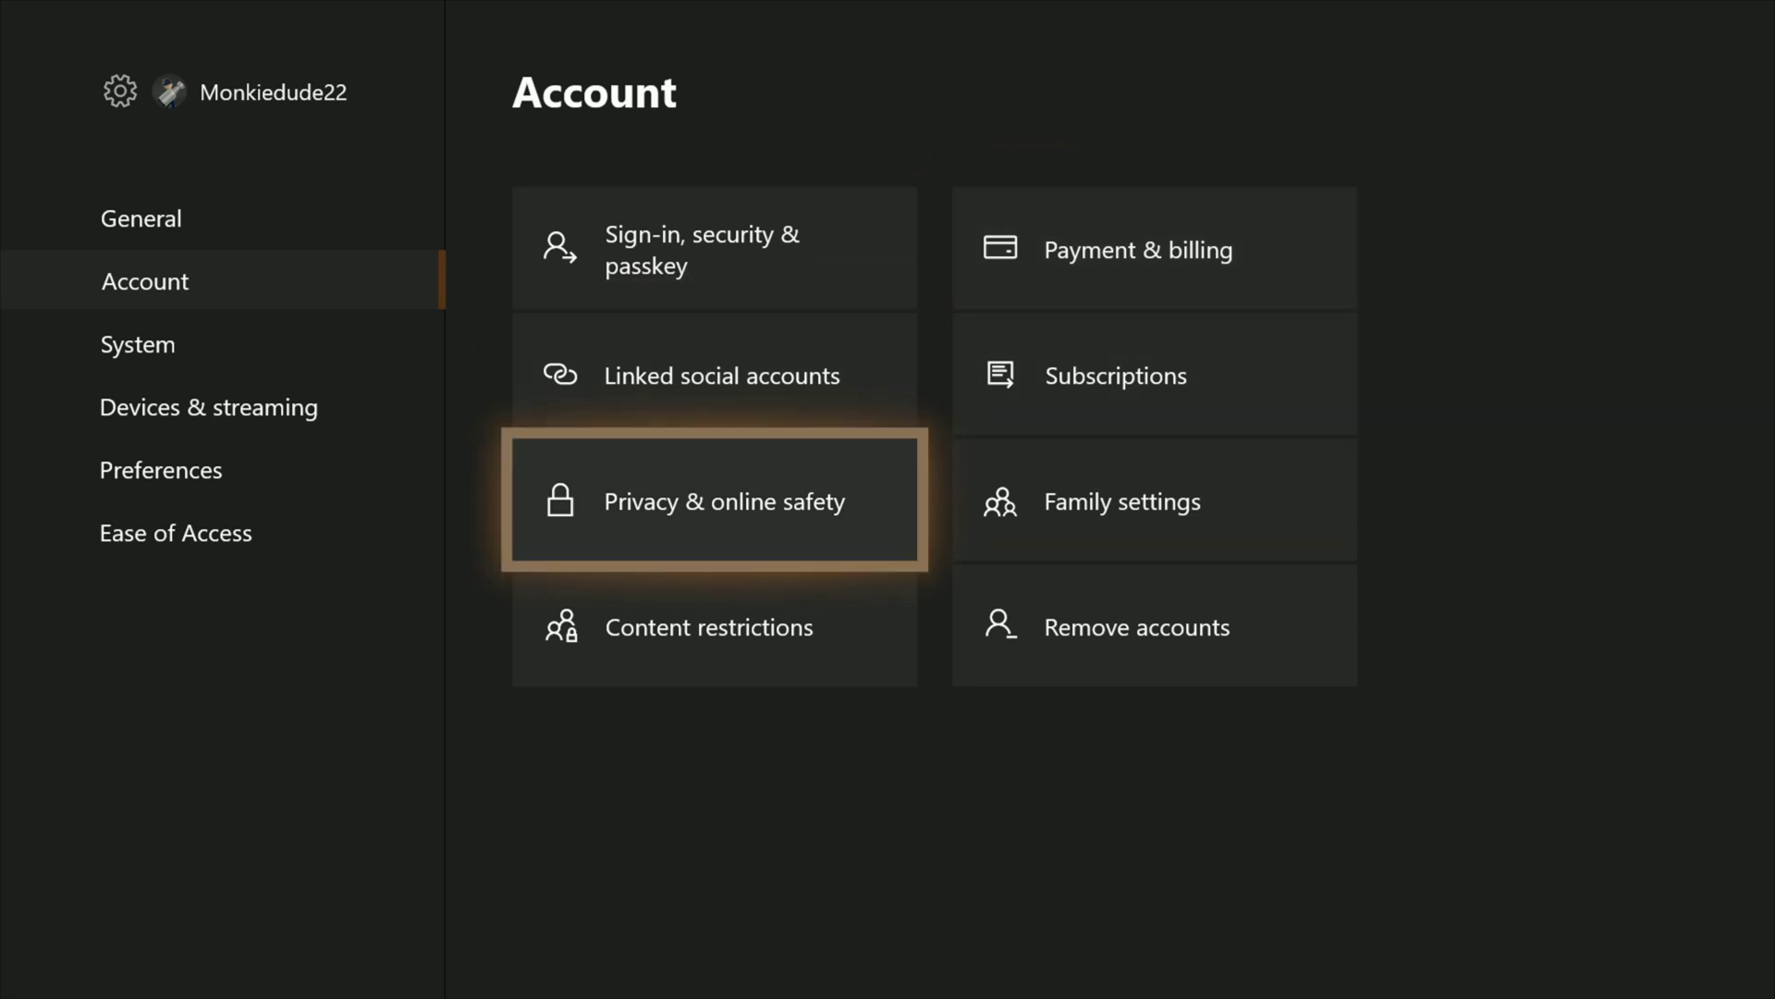
{"action": "key", "text": "Right"}
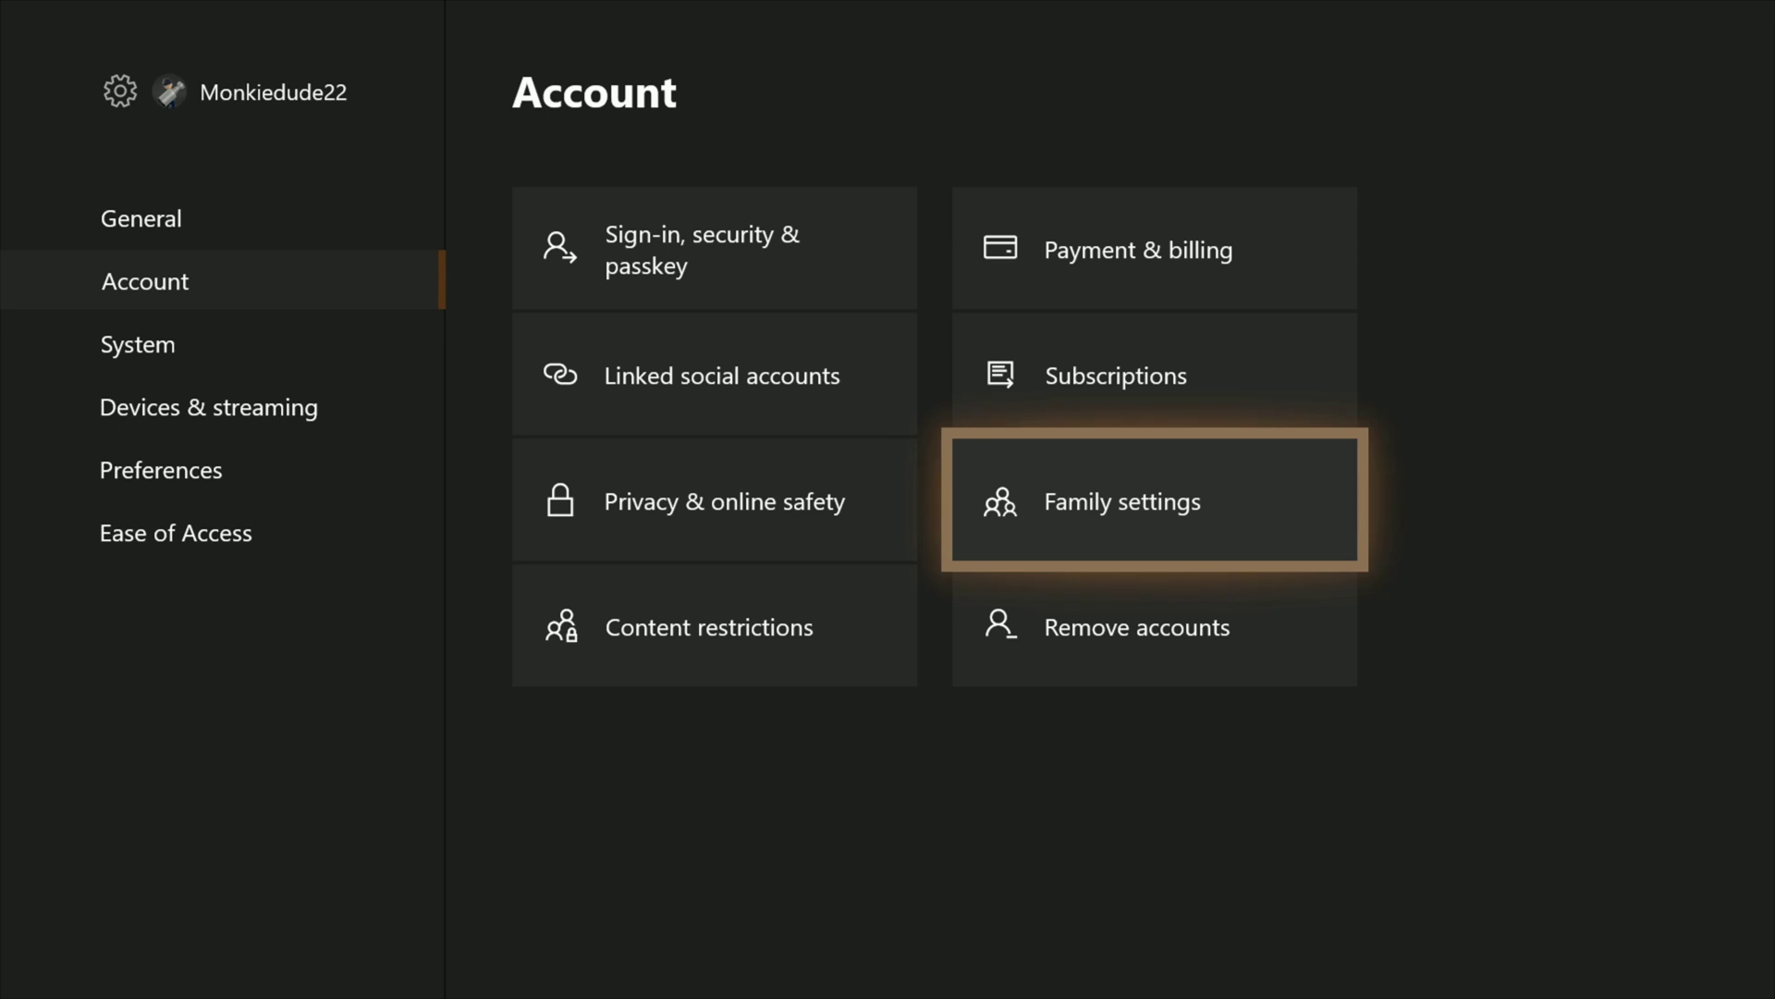
{"action": "key", "text": "Down"}
{"action": "key", "text": "Left"}
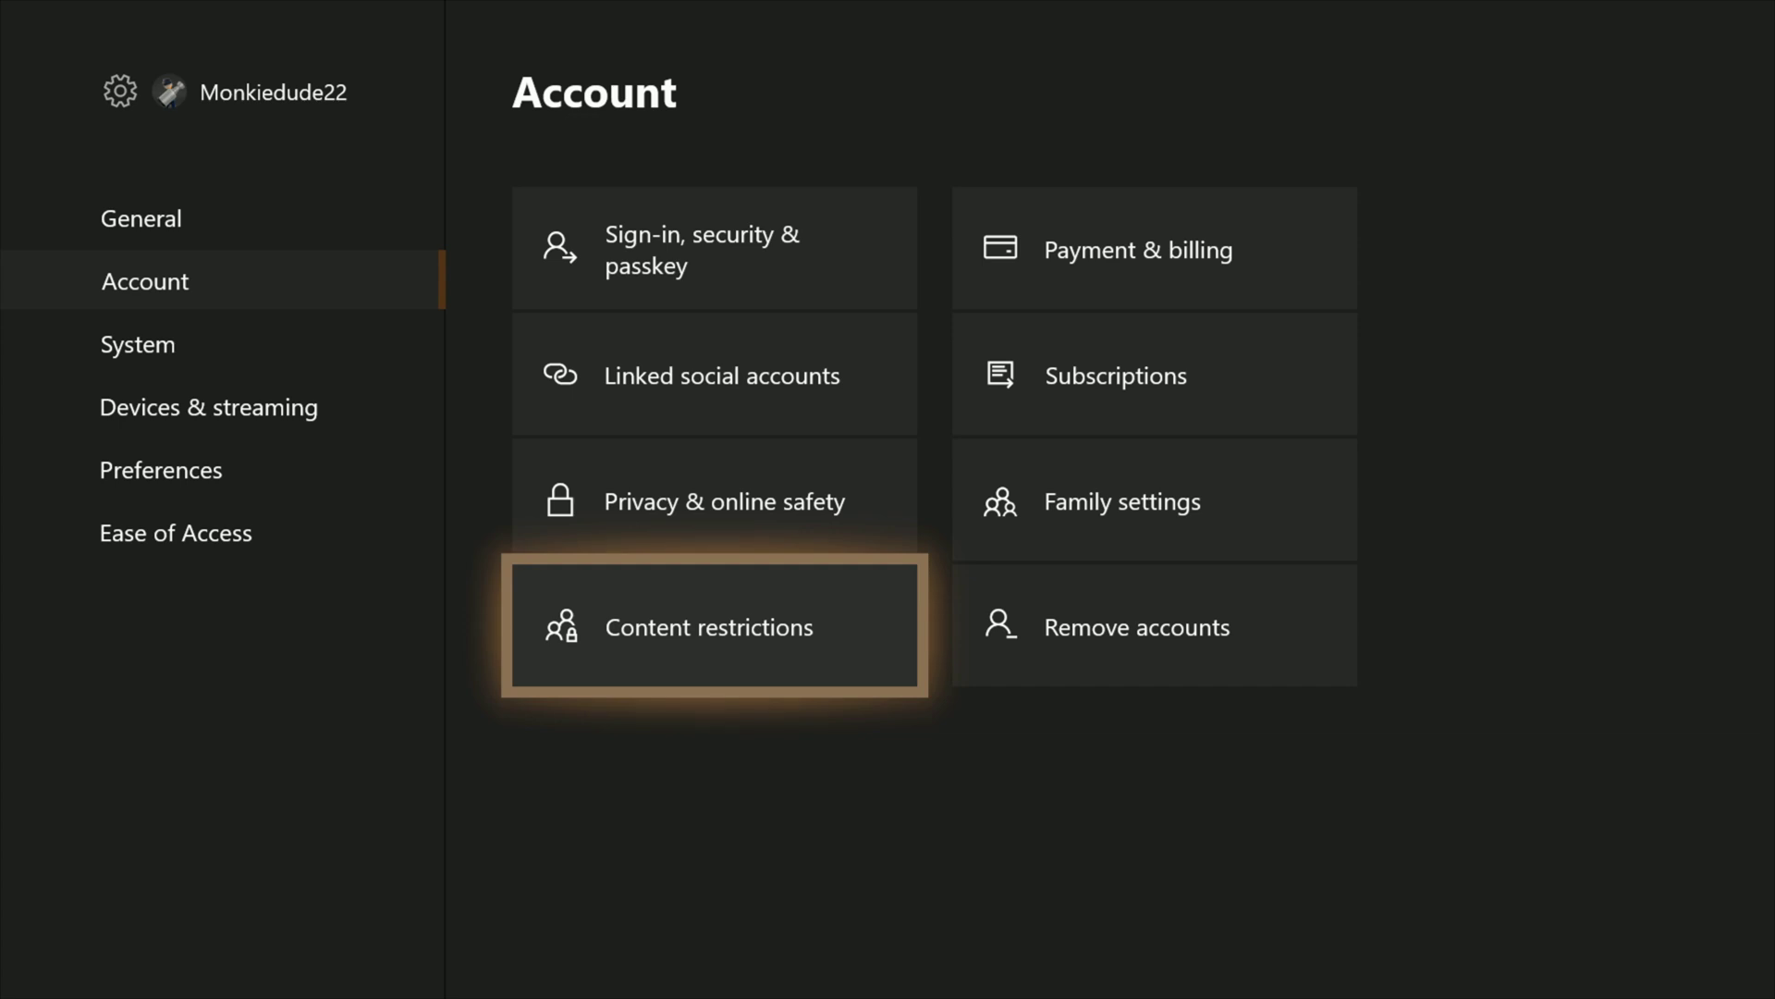
Examine the General options, including Personalization, Online safety & family, TV & display options, Volume & audio output and Power mode & startup.
{"action": "key", "text": "Left"}
{"action": "key", "text": "Up"}
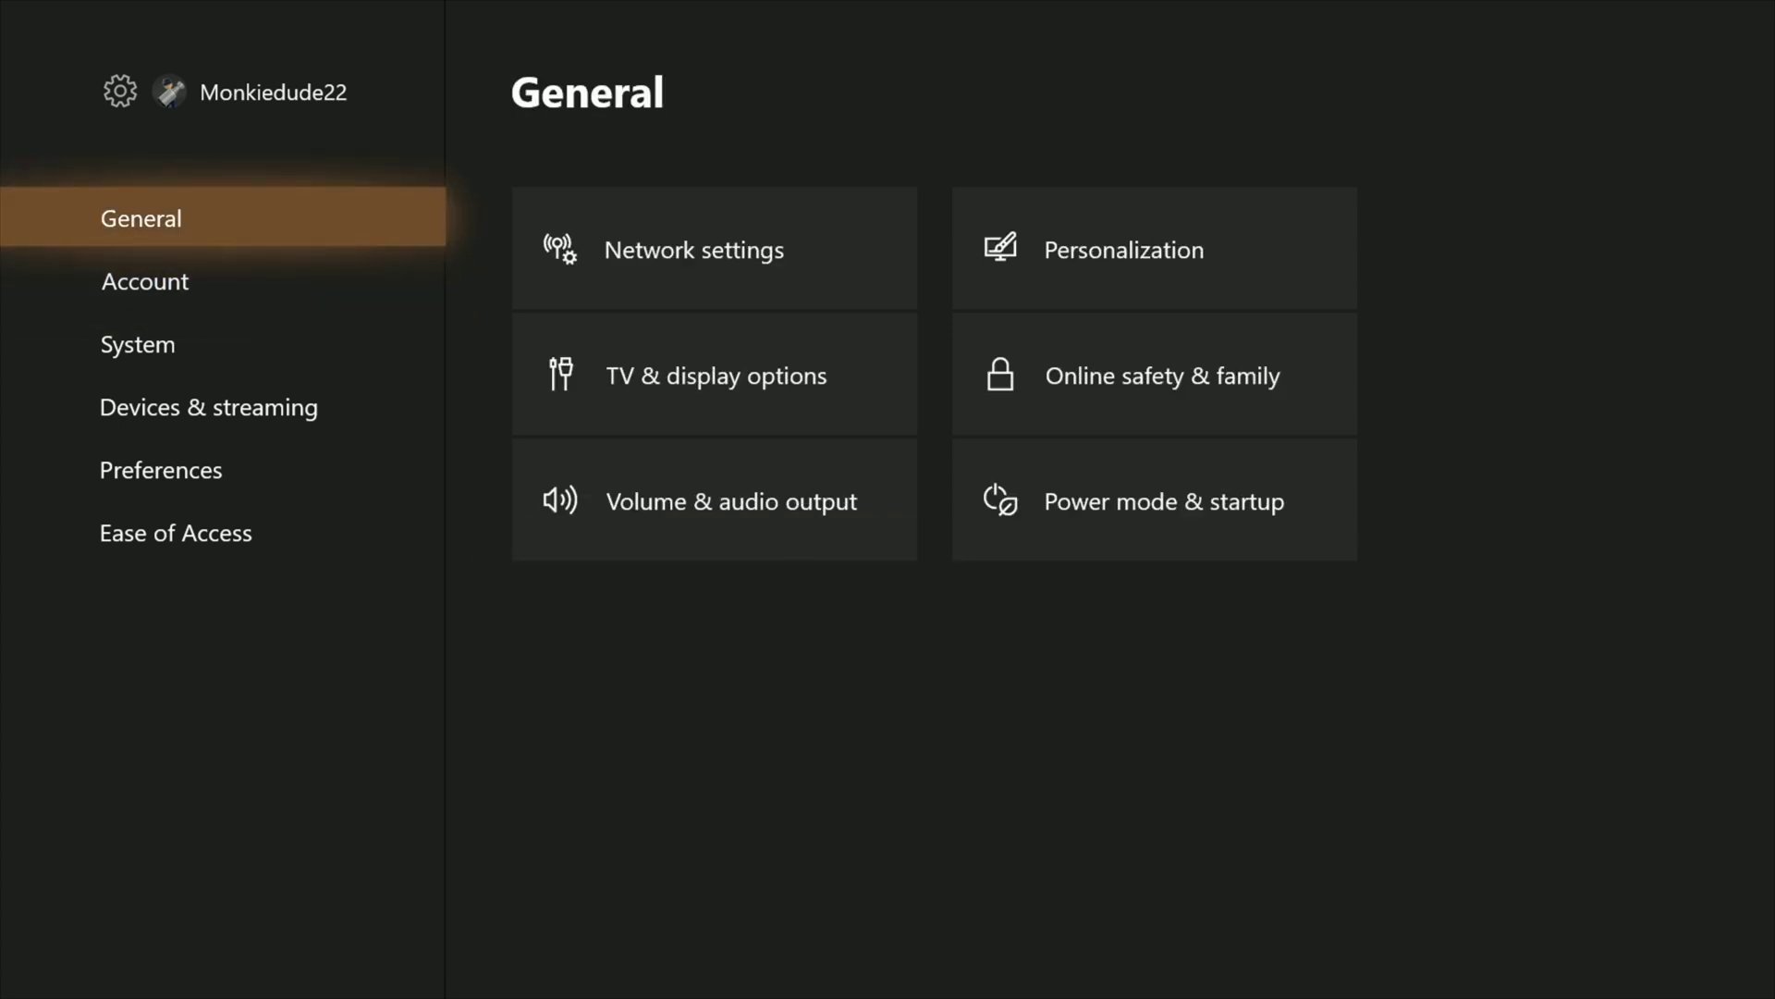
{"action": "key", "text": "Right"}
{"action": "key", "text": "Right"}
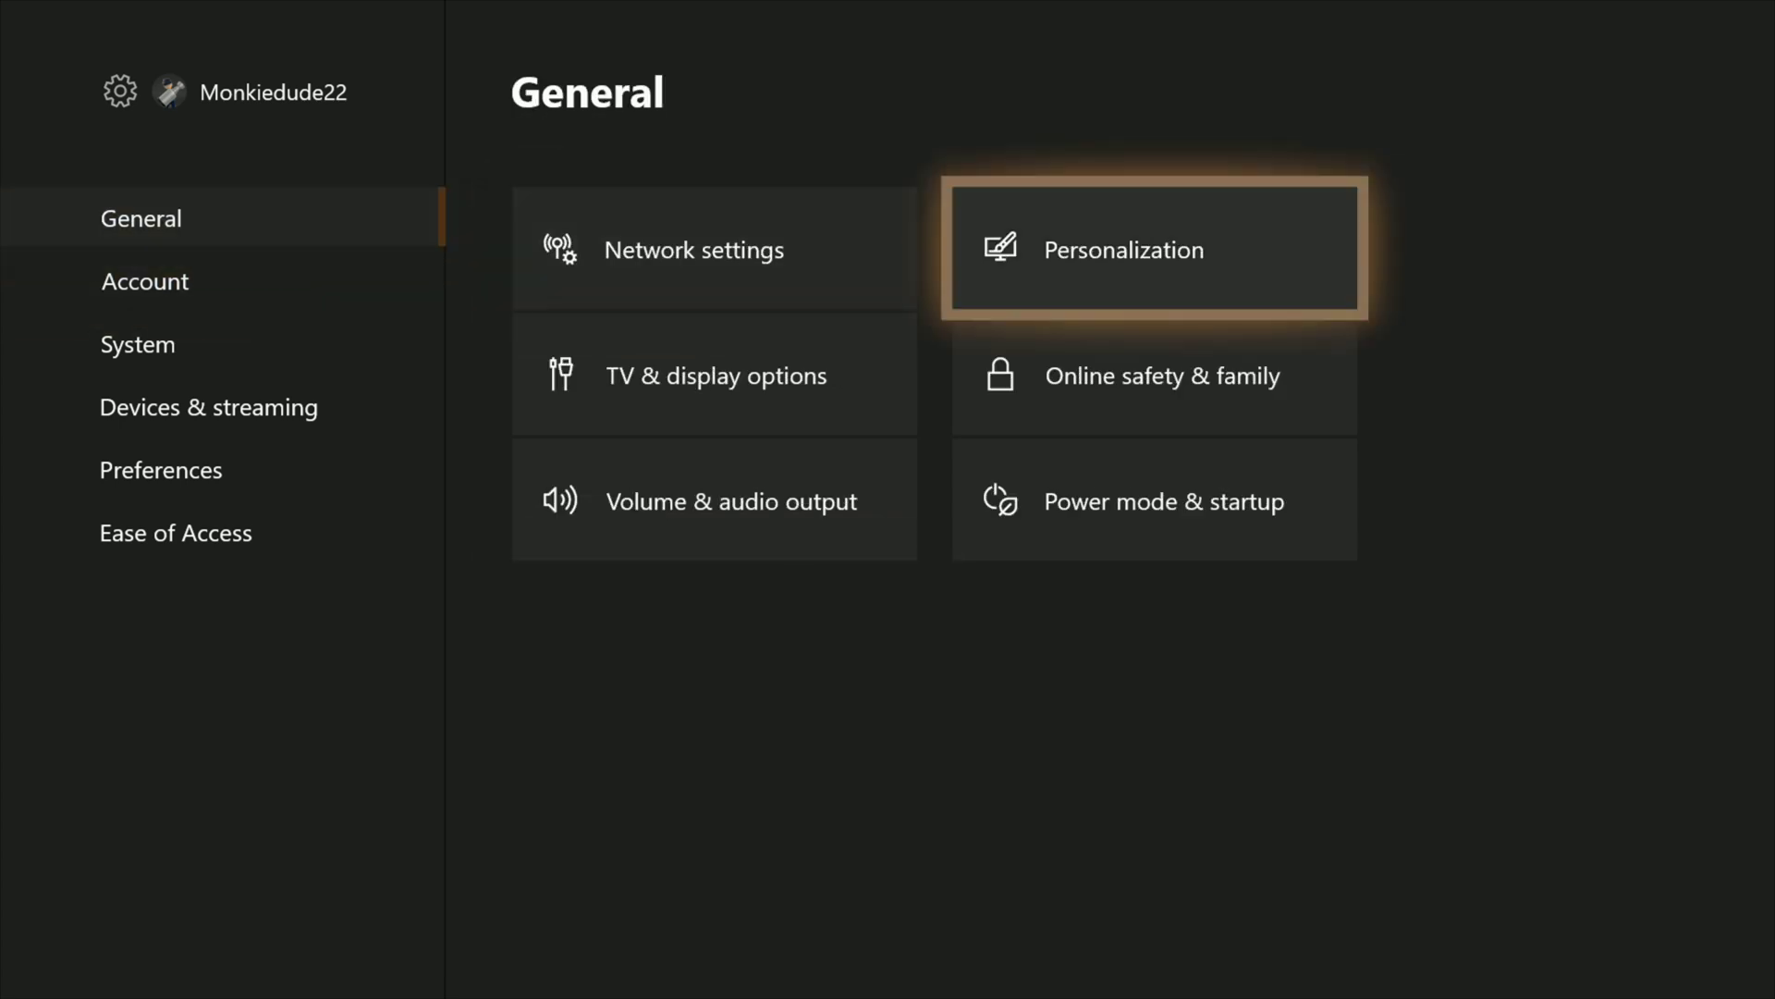
{"action": "key", "text": "Down"}
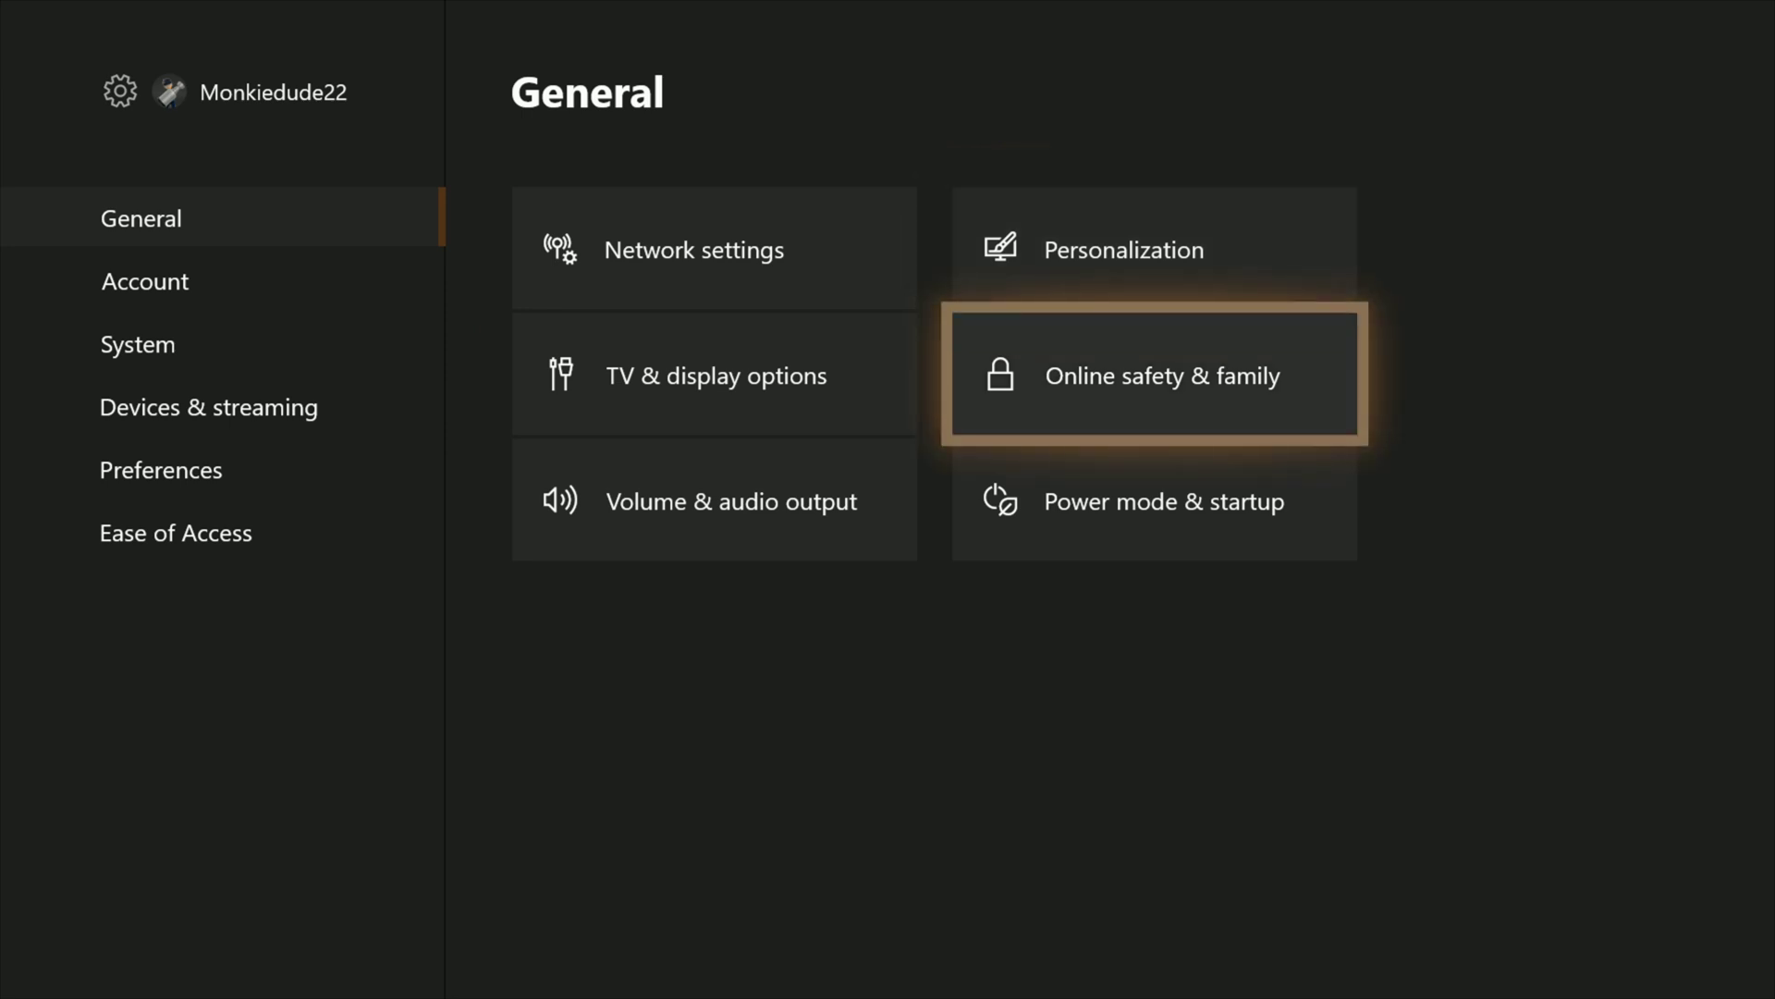
{"action": "key", "text": "Left"}
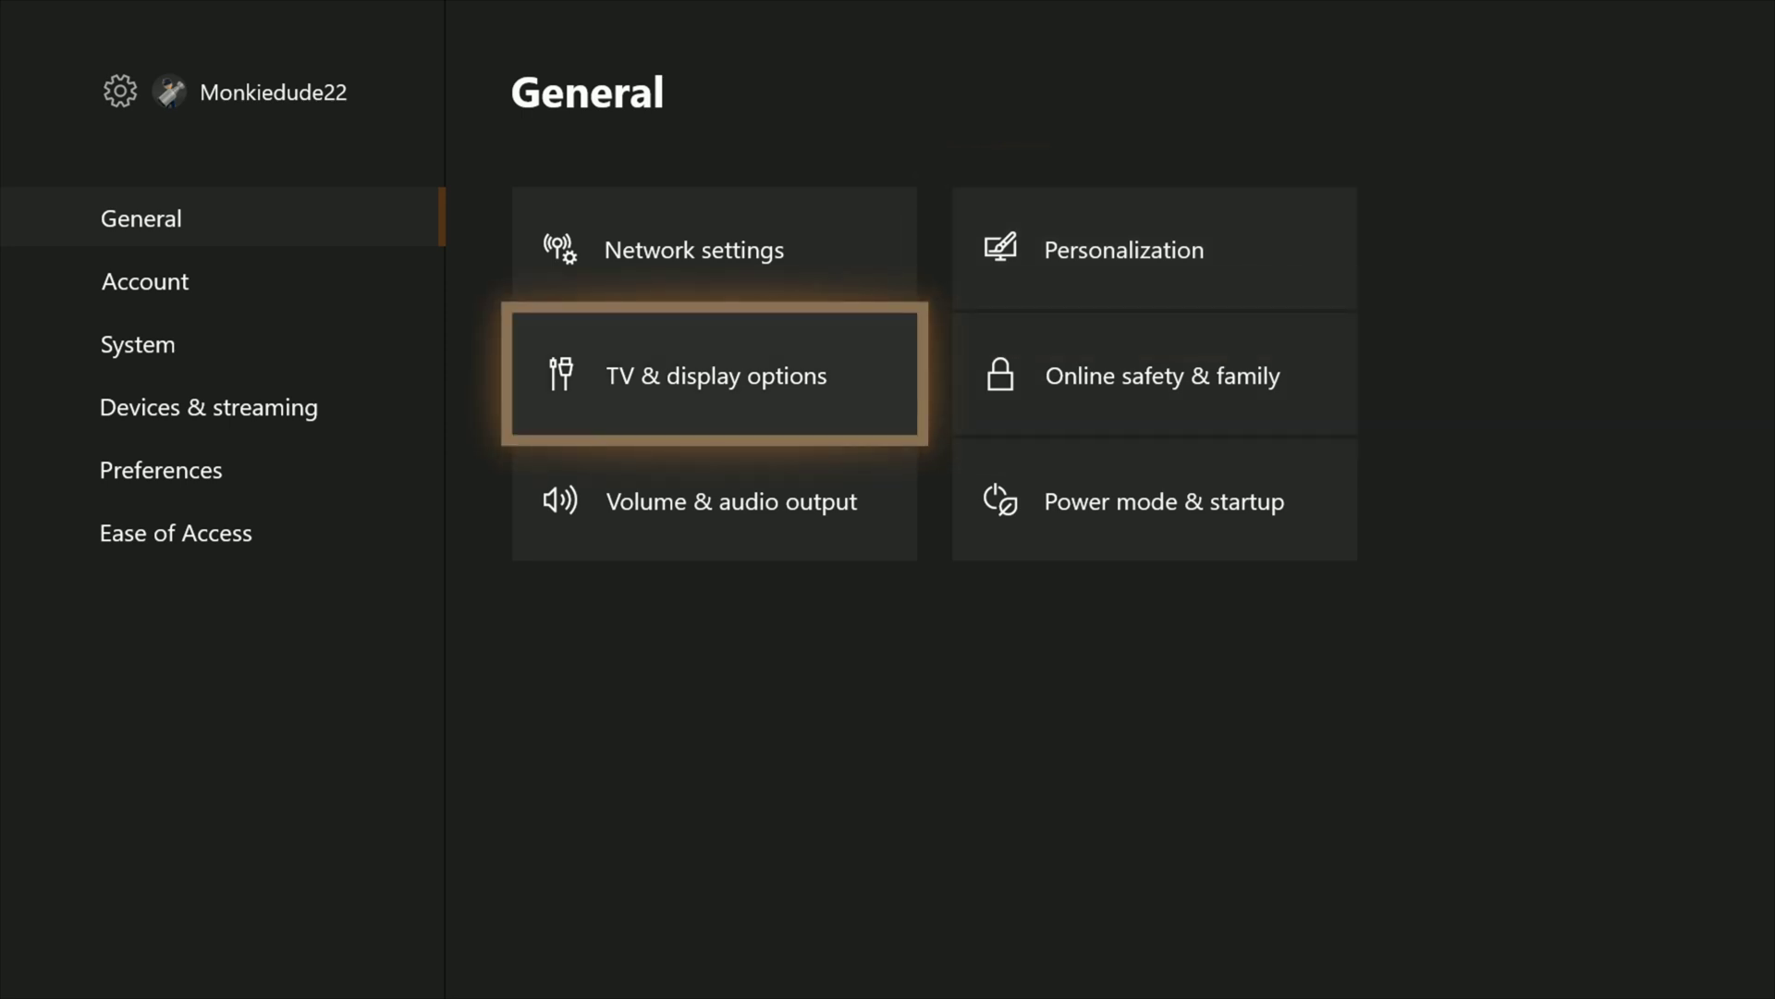
{"action": "key", "text": "Down"}
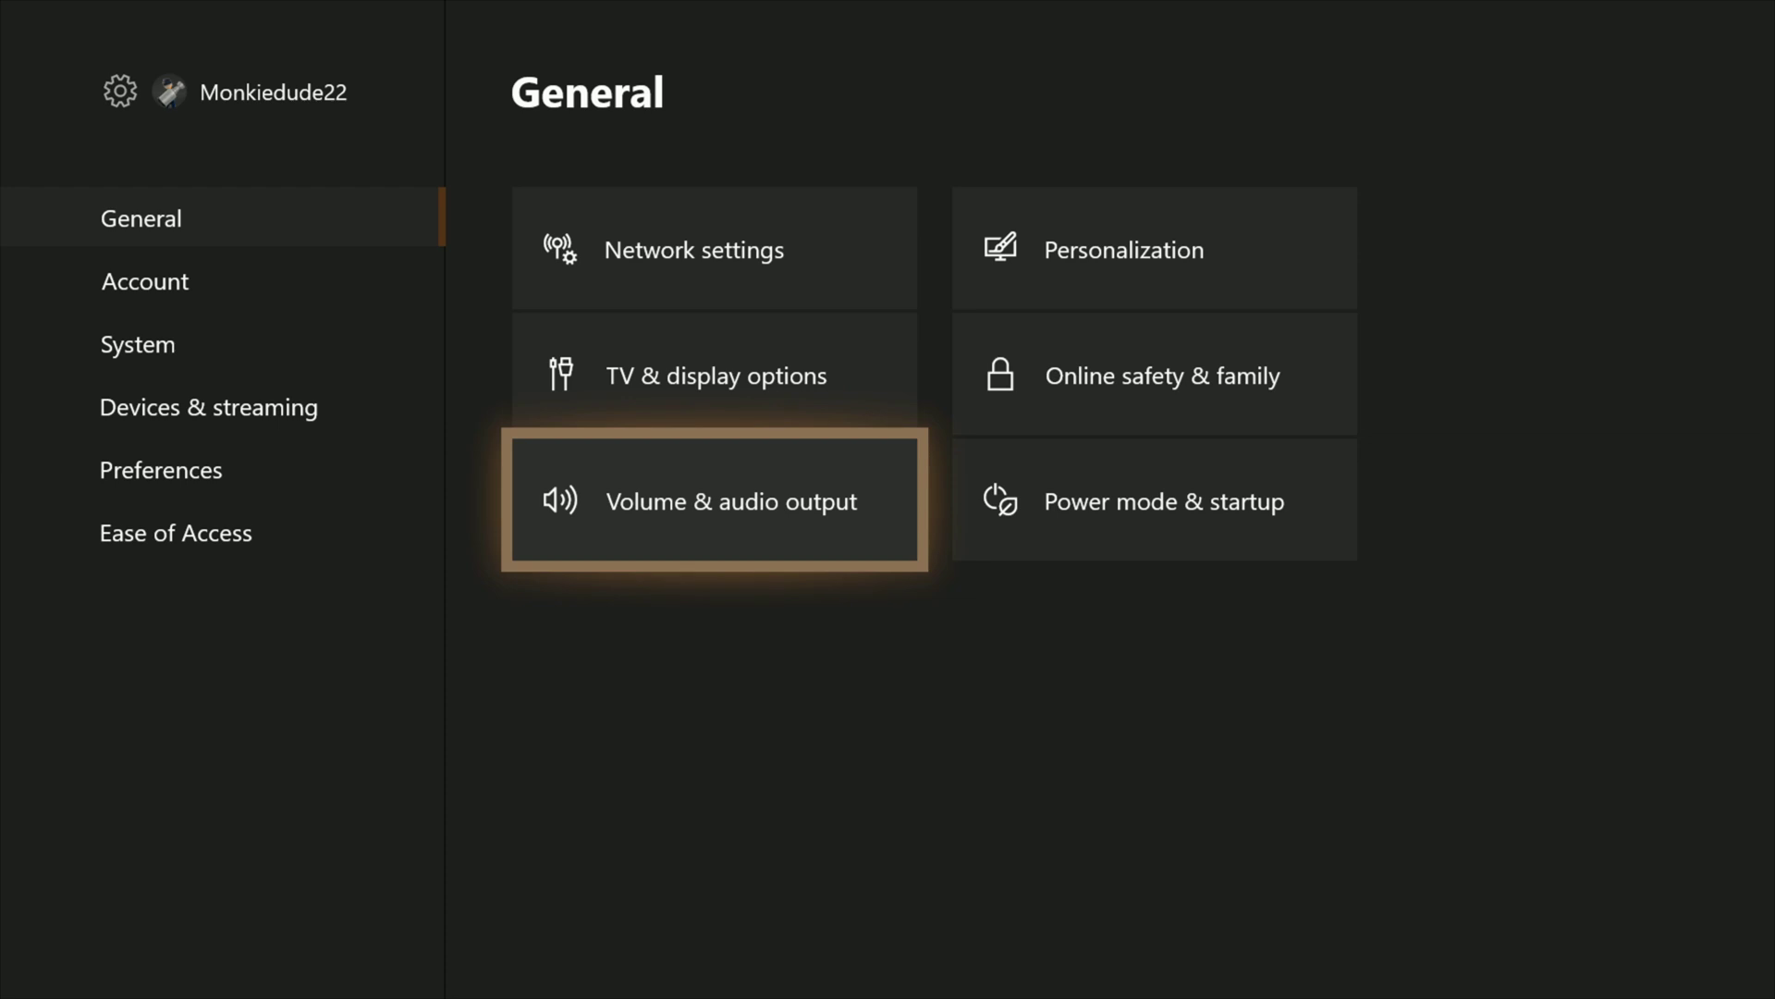
{"action": "key", "text": "Right"}
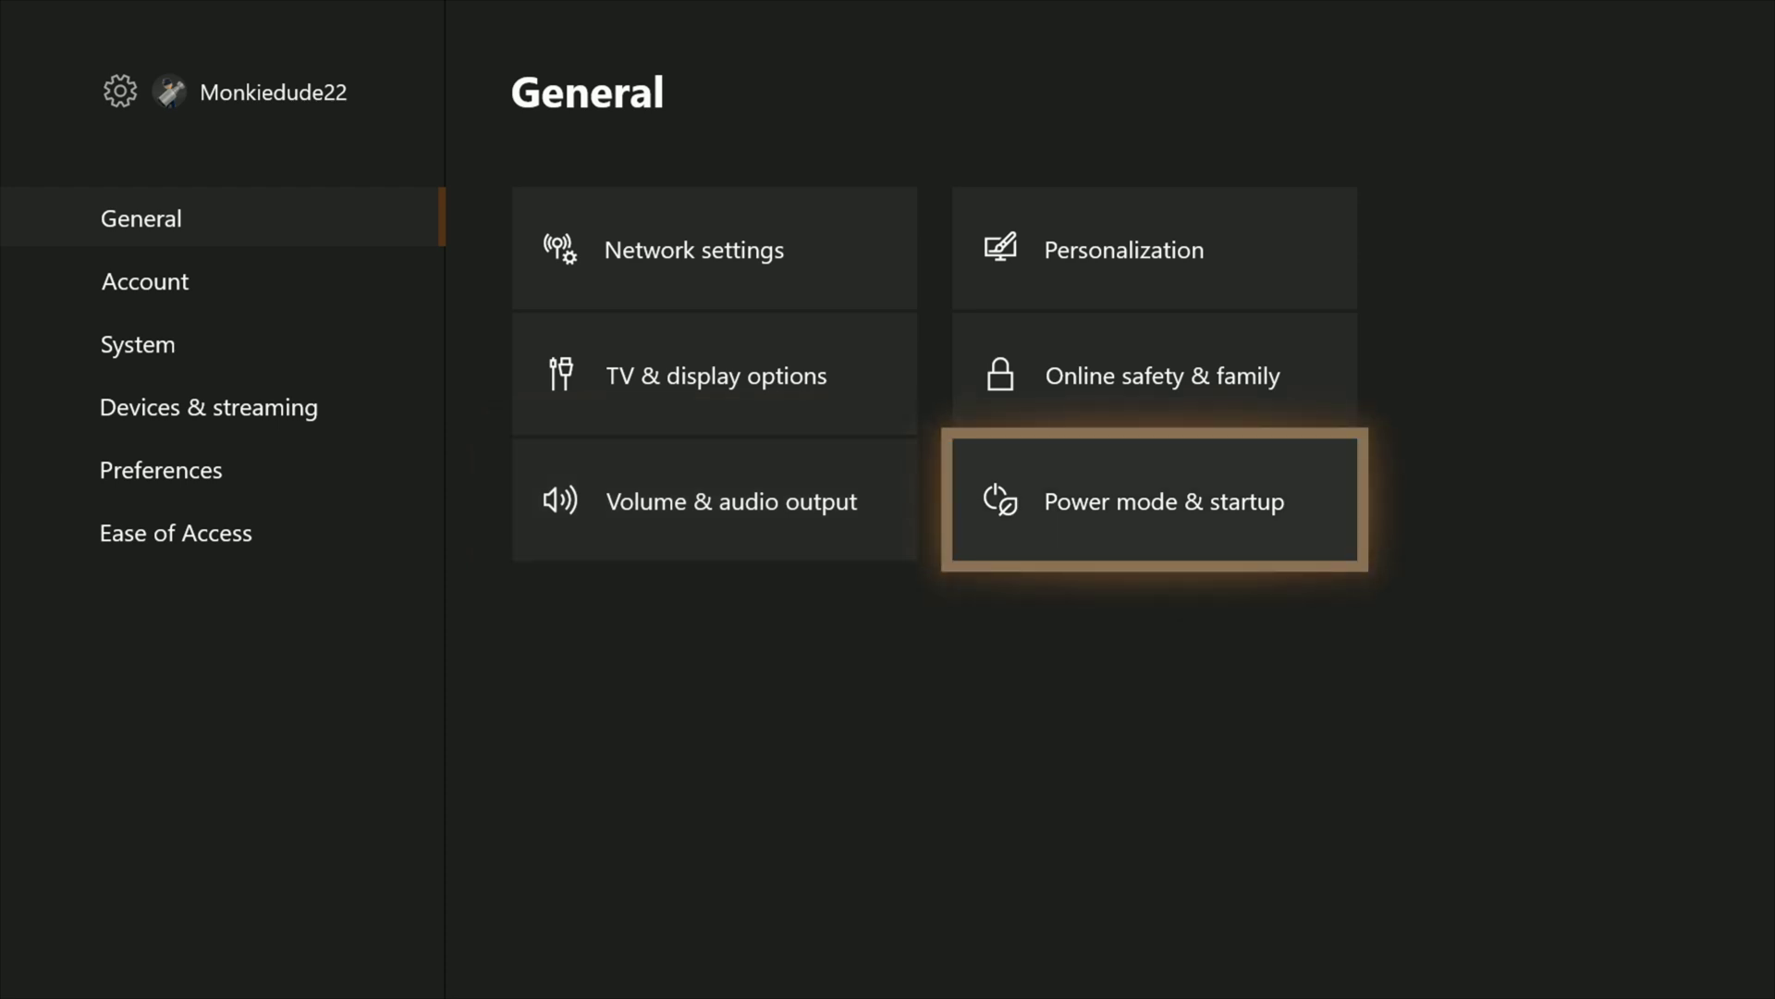
Examine the Ease of Access options, including Controller, Game transcription, Closed captioning, Audio and High contrast.
{"action": "key", "text": "Left"}
{"action": "key", "text": "Left"}
{"action": "key", "text": "Down"}
{"action": "key", "text": "Down"}
{"action": "key", "text": "Down"}
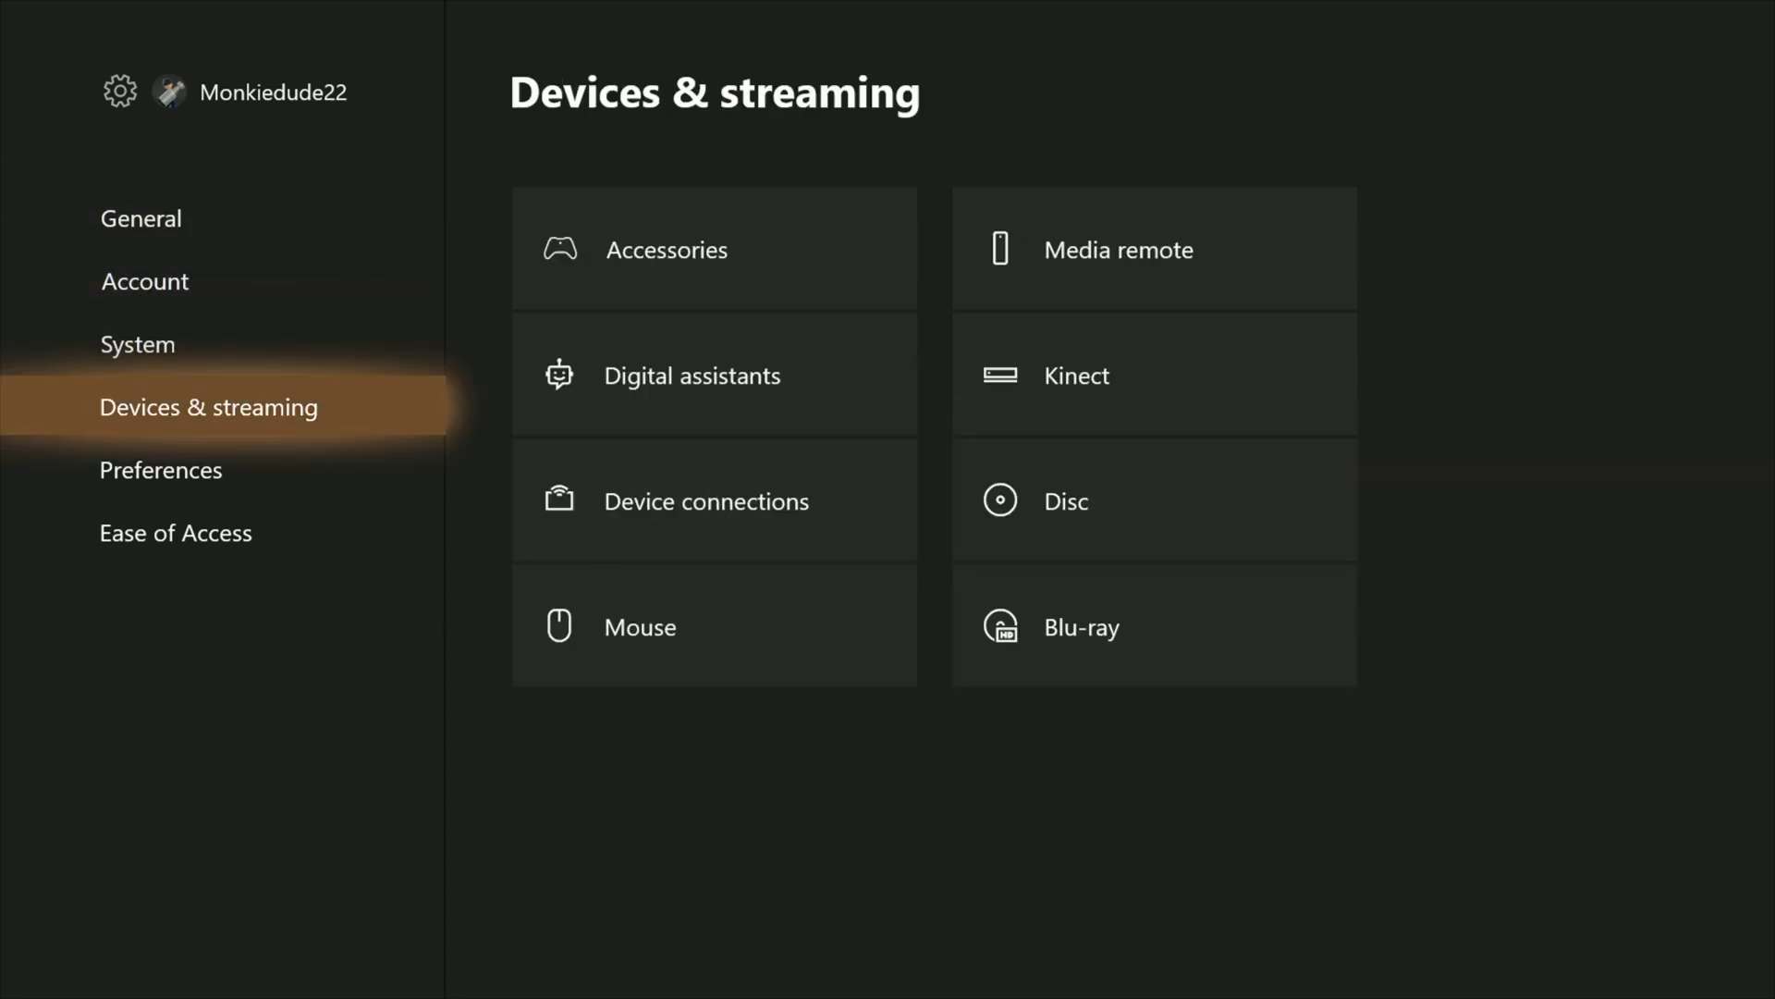
{"action": "key", "text": "Down"}
{"action": "key", "text": "Down"}
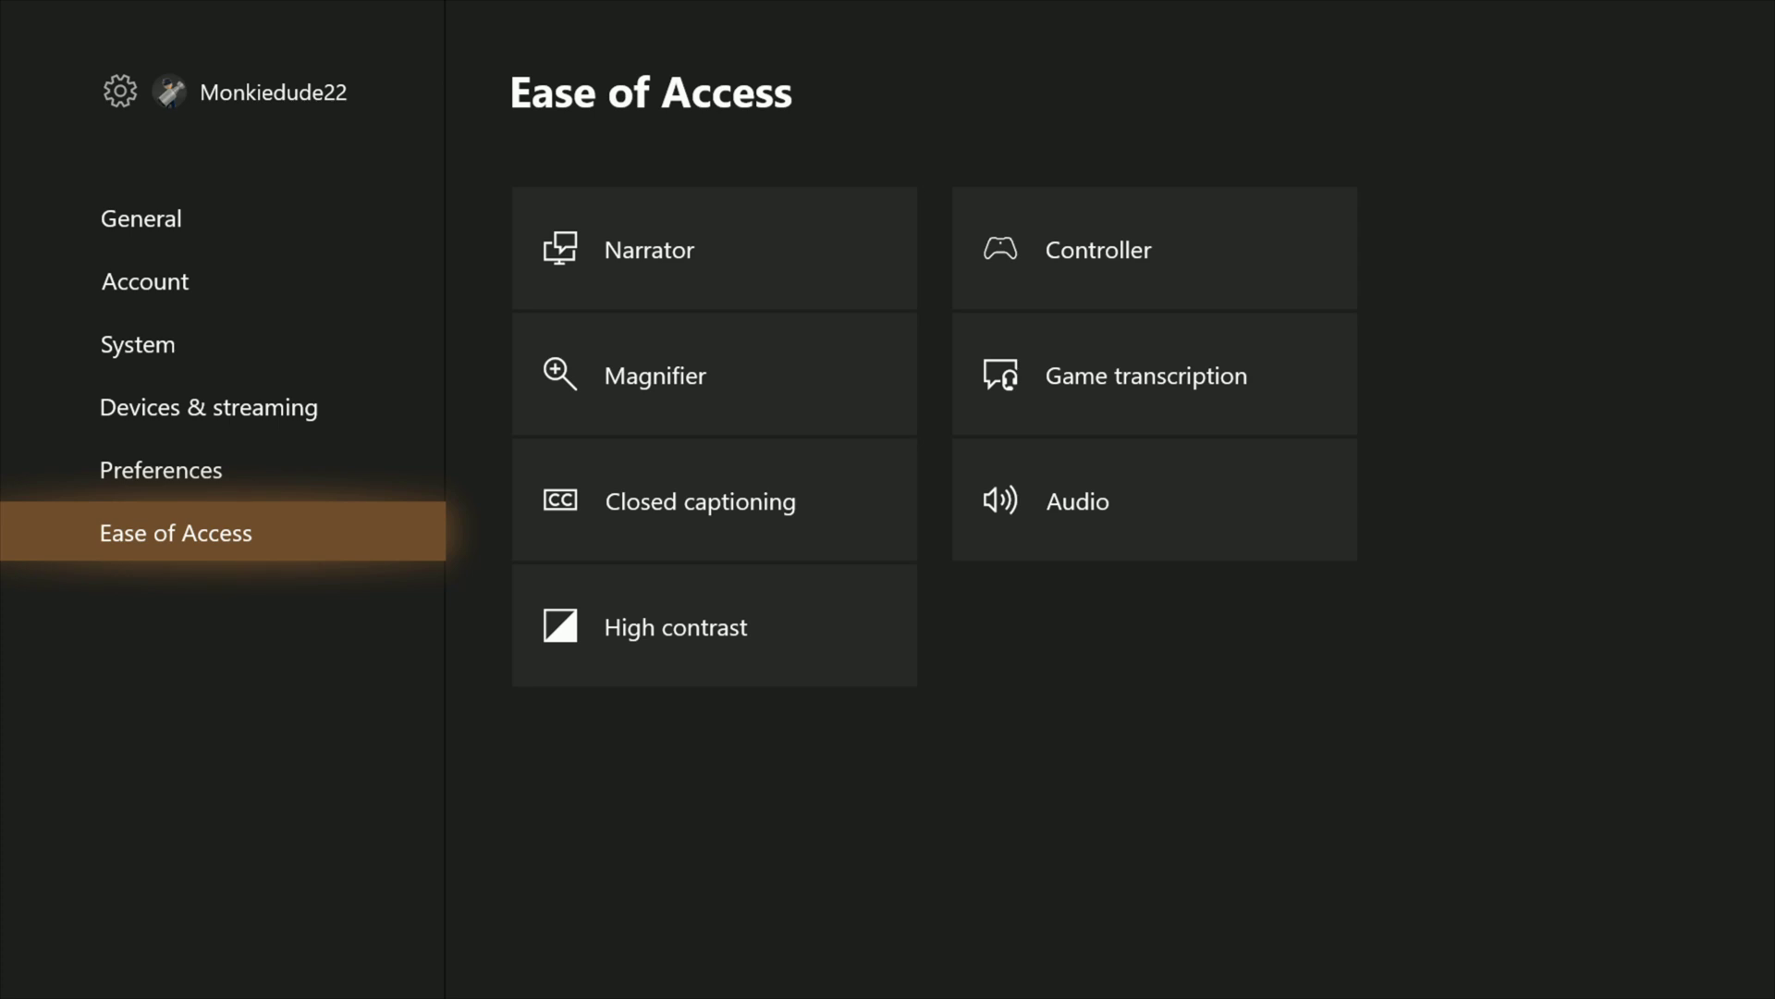
{"action": "key", "text": "Right"}
{"action": "key", "text": "Right"}
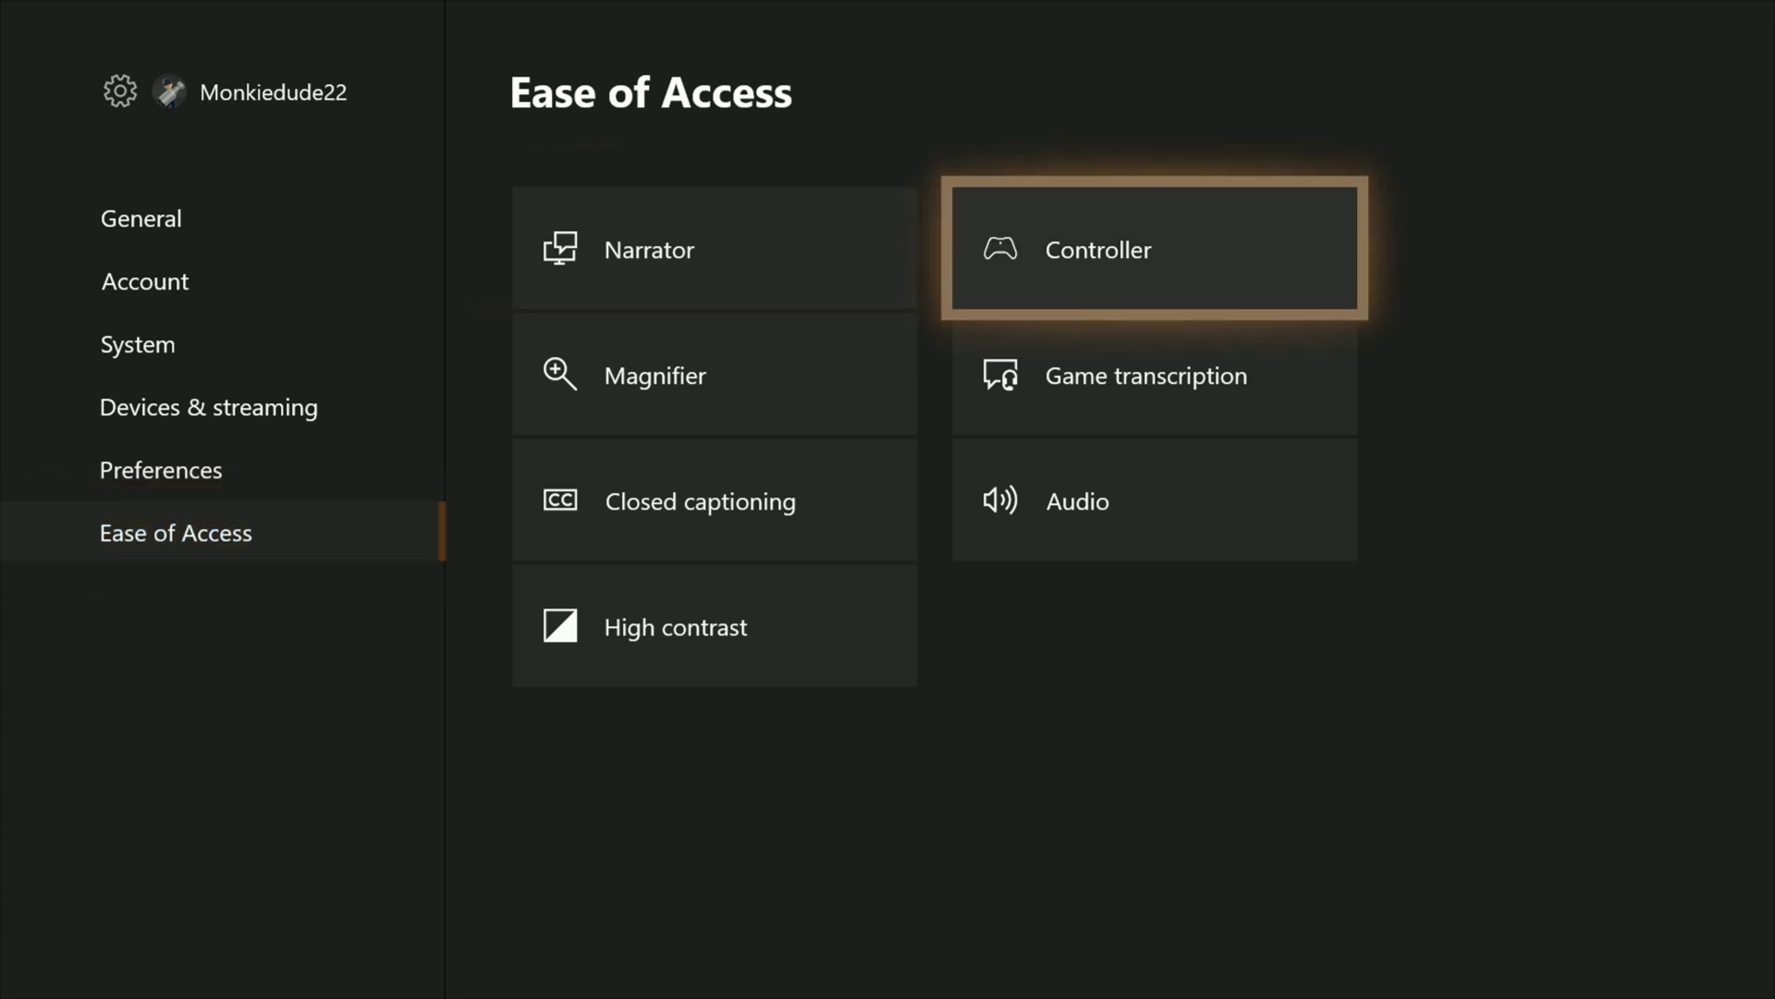
{"action": "key", "text": "Down"}
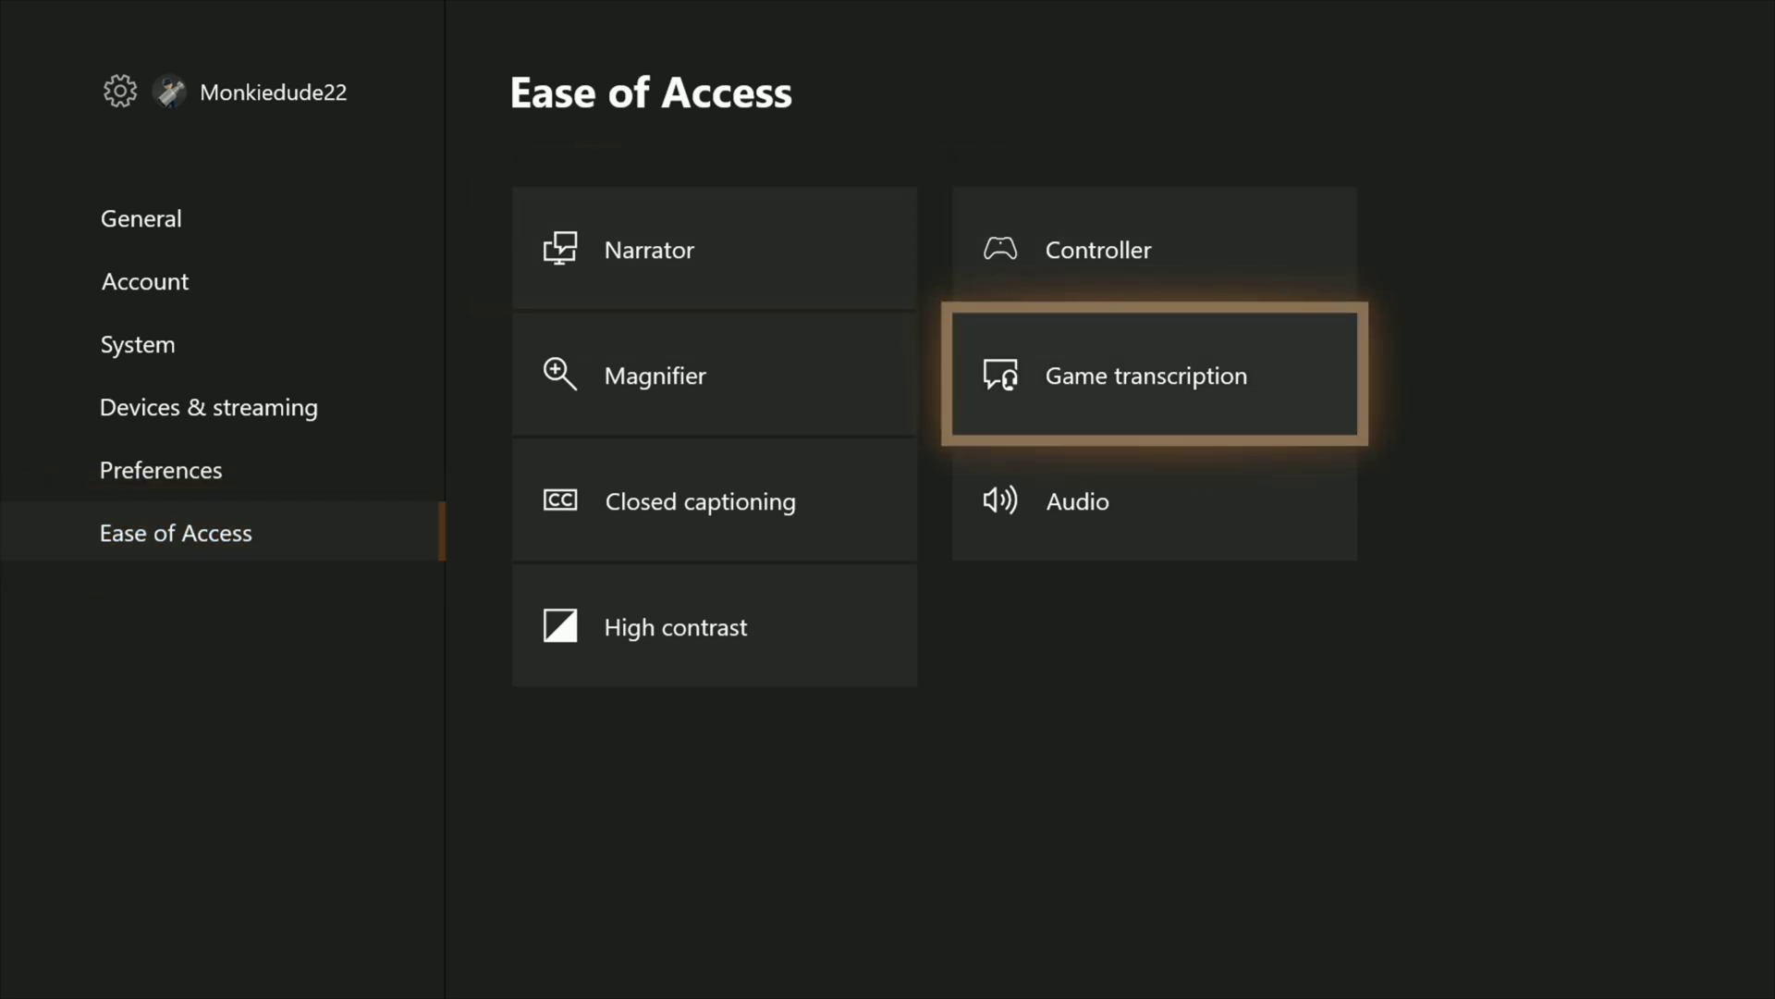
{"action": "key", "text": "Left"}
{"action": "key", "text": "Down"}
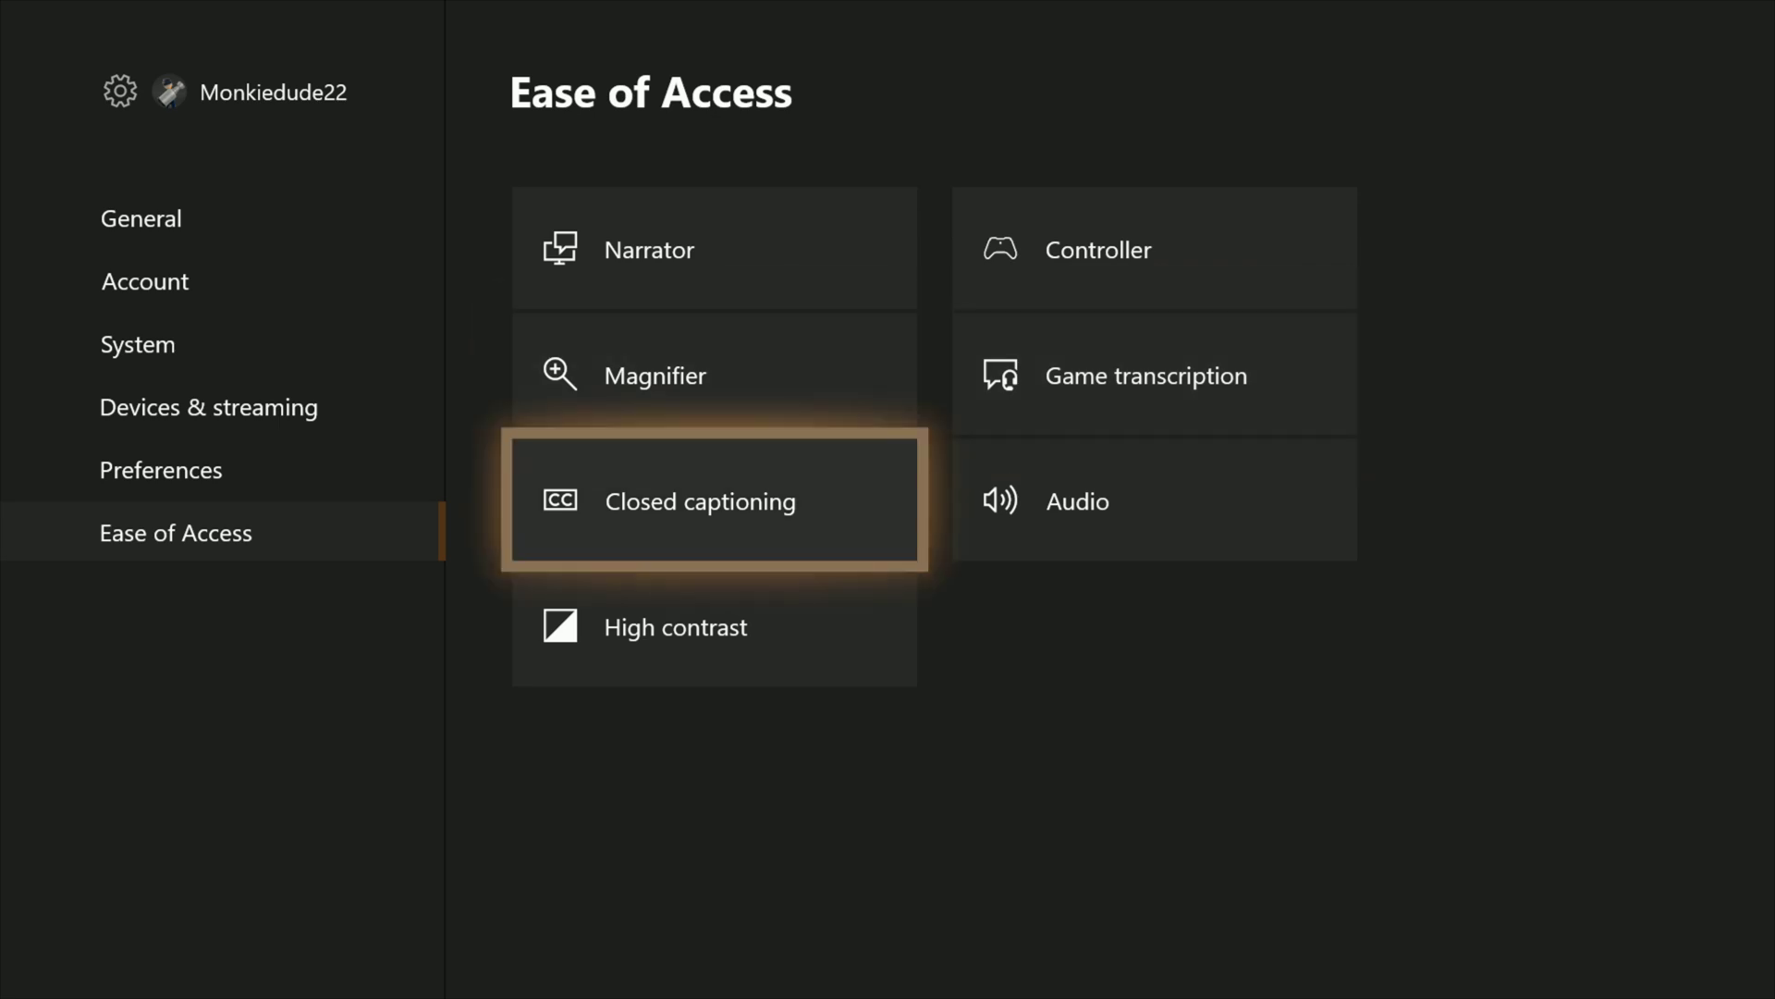
{"action": "key", "text": "Right"}
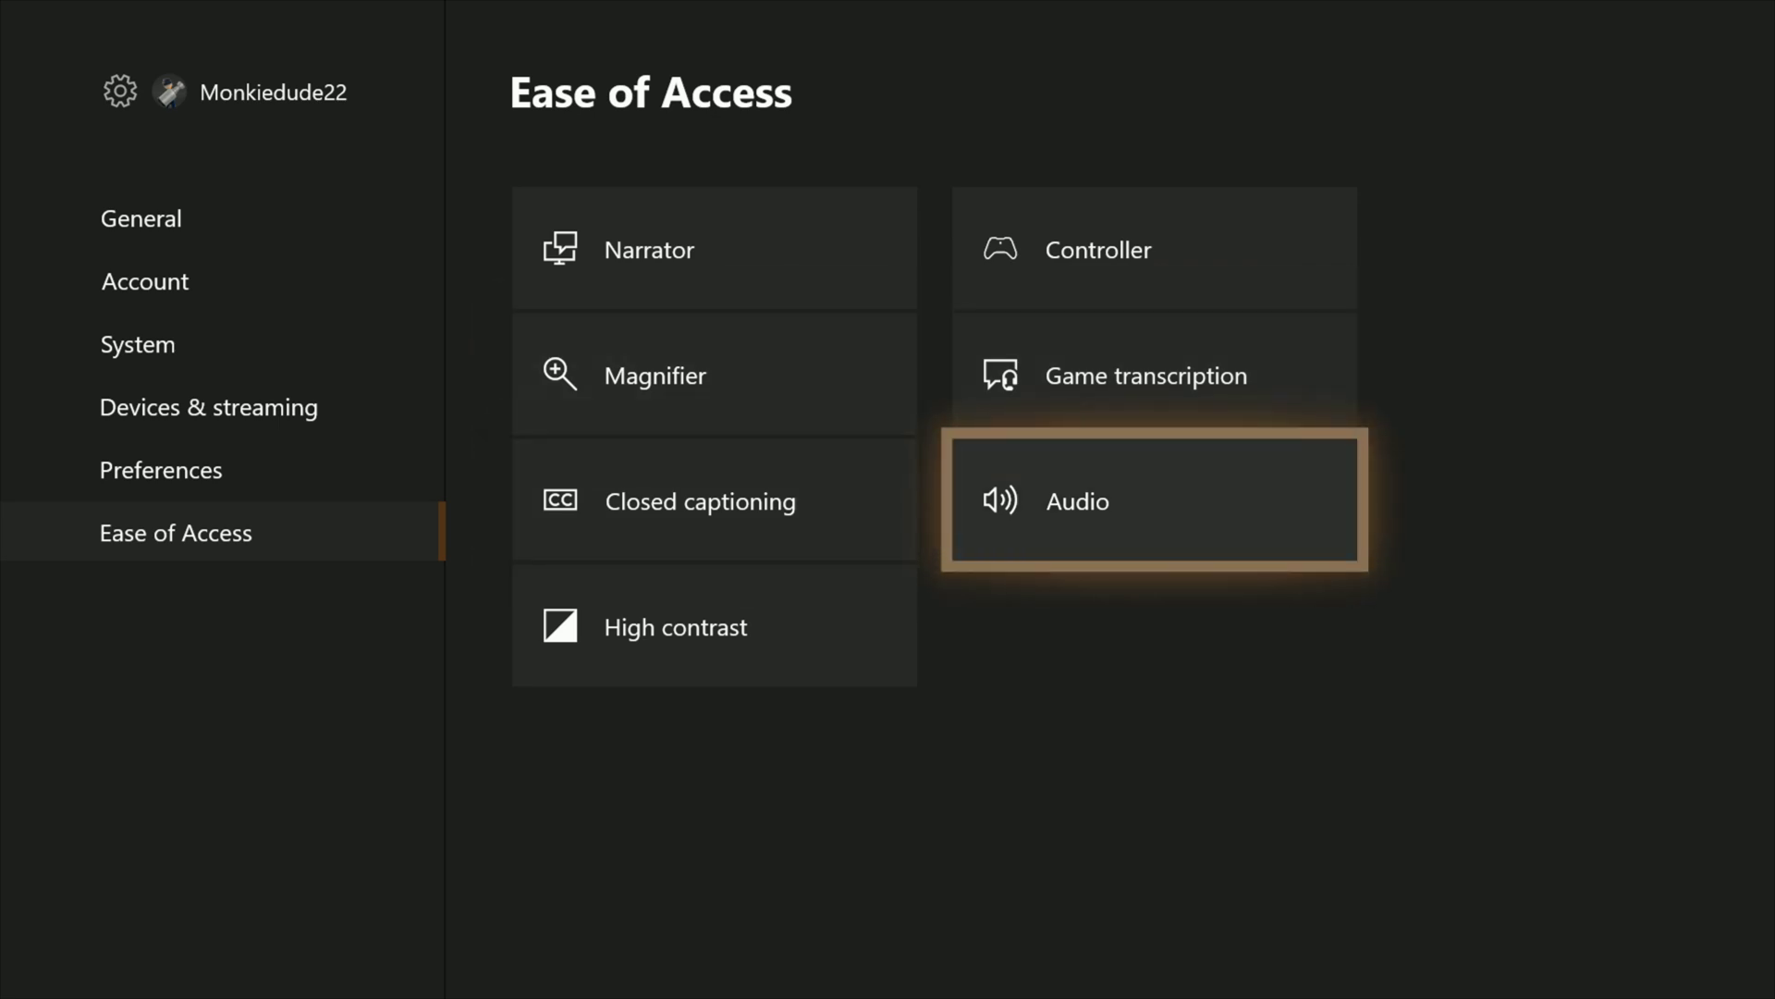
{"action": "key", "text": "Left"}
{"action": "key", "text": "Down"}
{"action": "key", "text": "Left"}
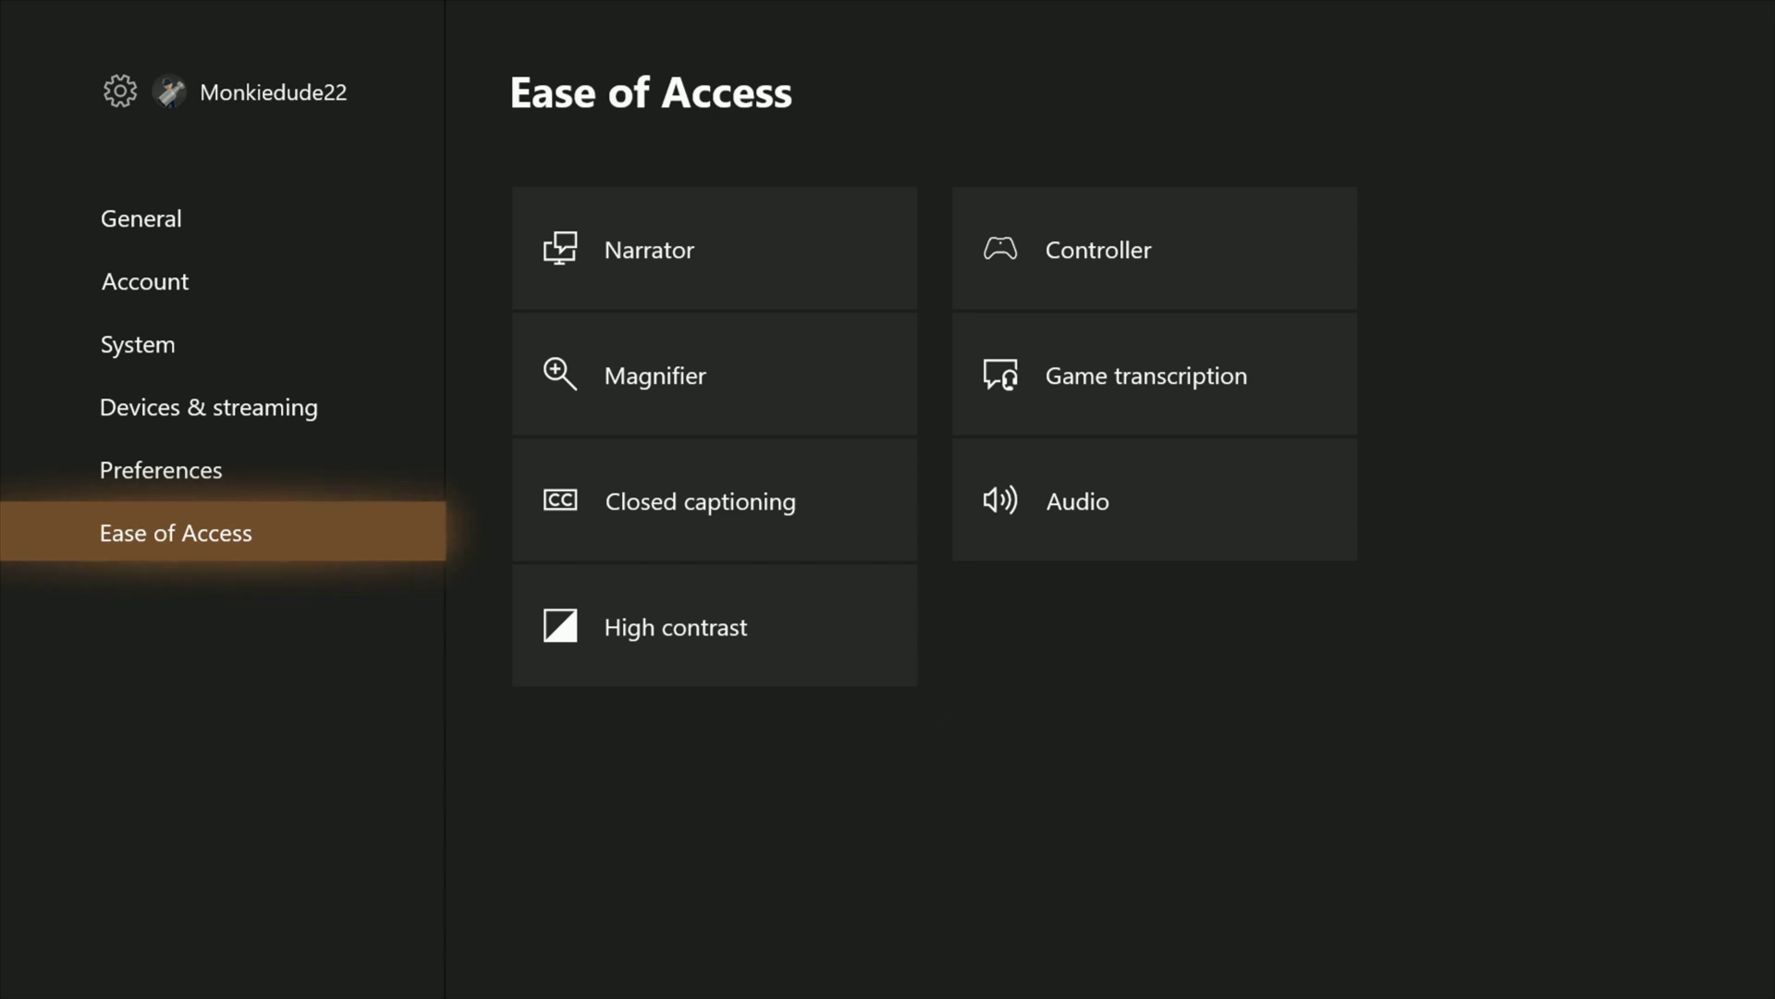
Return to the General category and open its Network settings.
{"action": "key", "text": "Up"}
{"action": "key", "text": "Up"}
{"action": "key", "text": "Up"}
{"action": "key", "text": "Up"}
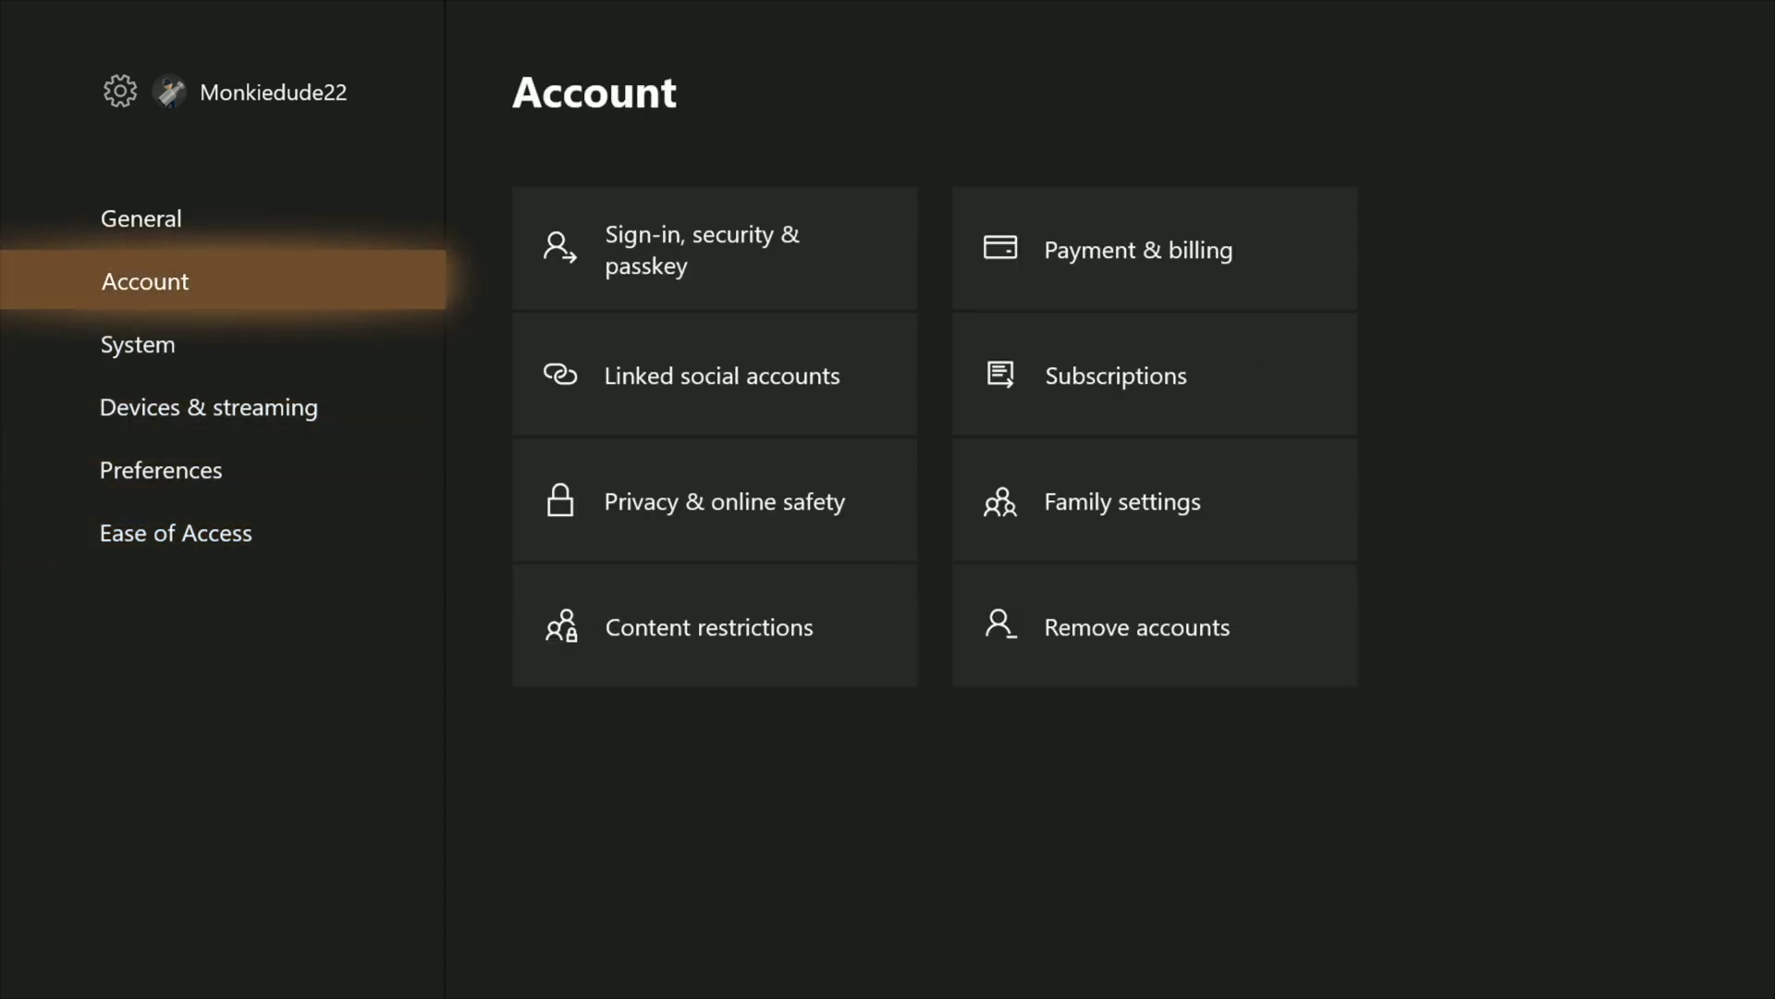
{"action": "key", "text": "Up"}
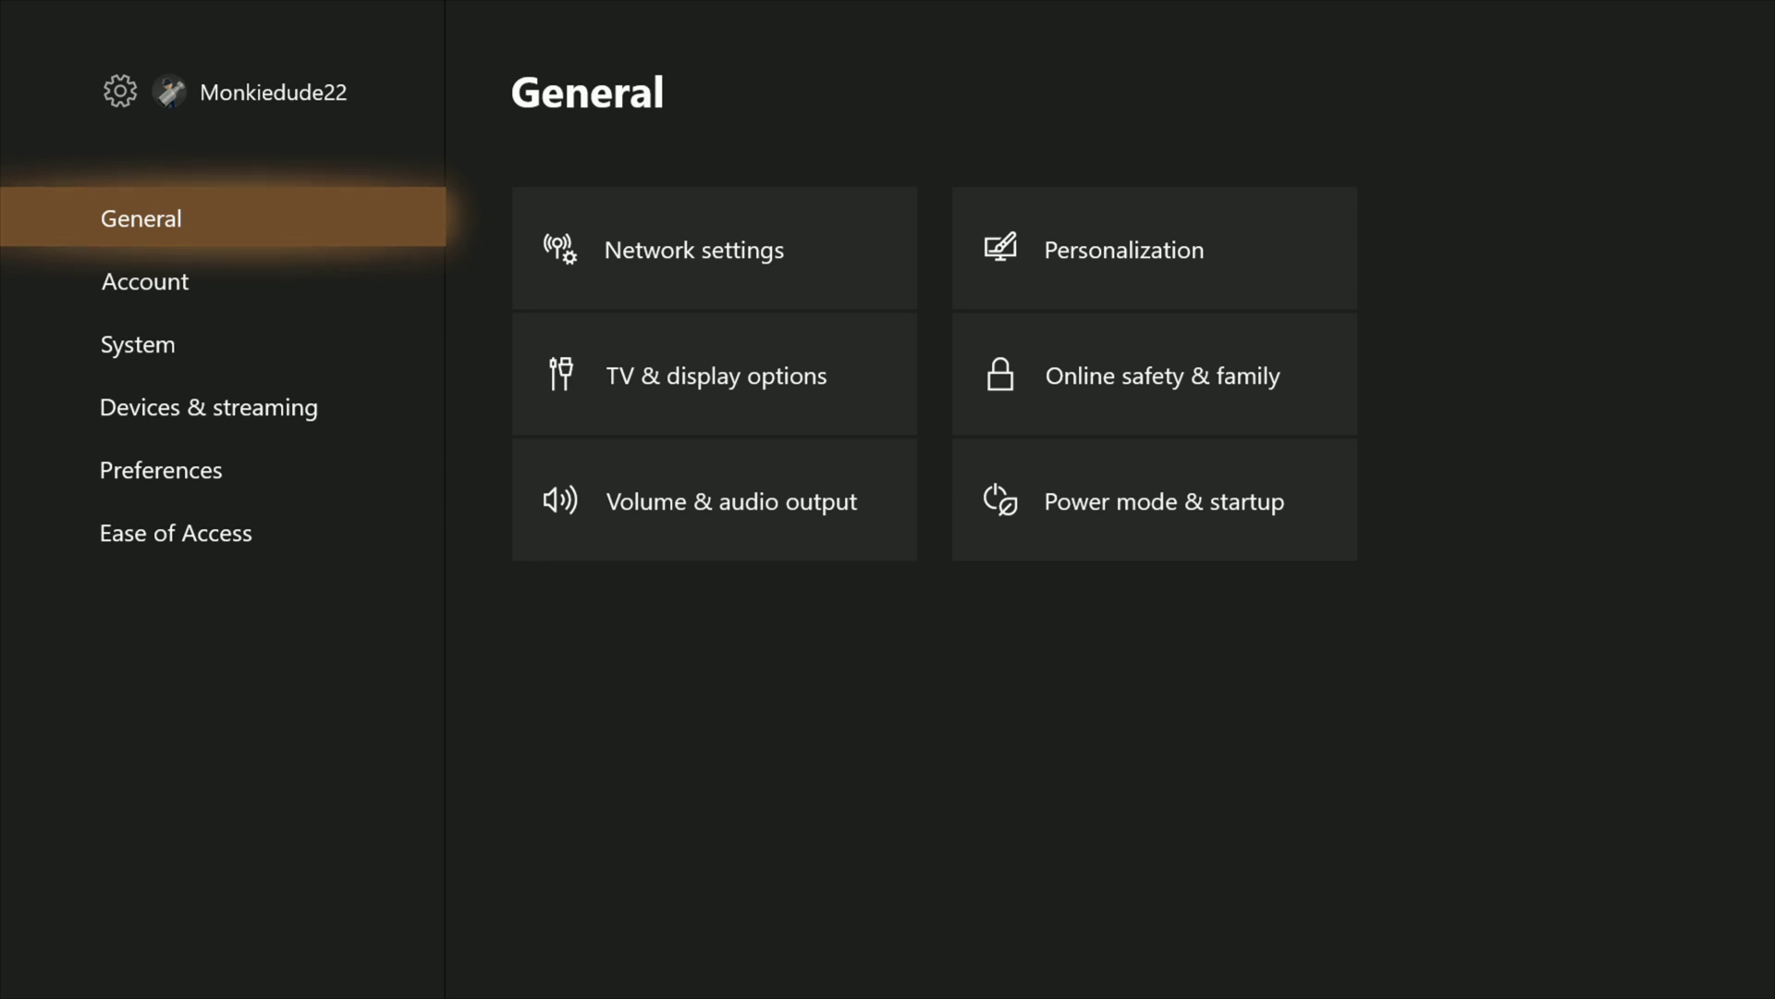
{"action": "key", "text": "Right"}
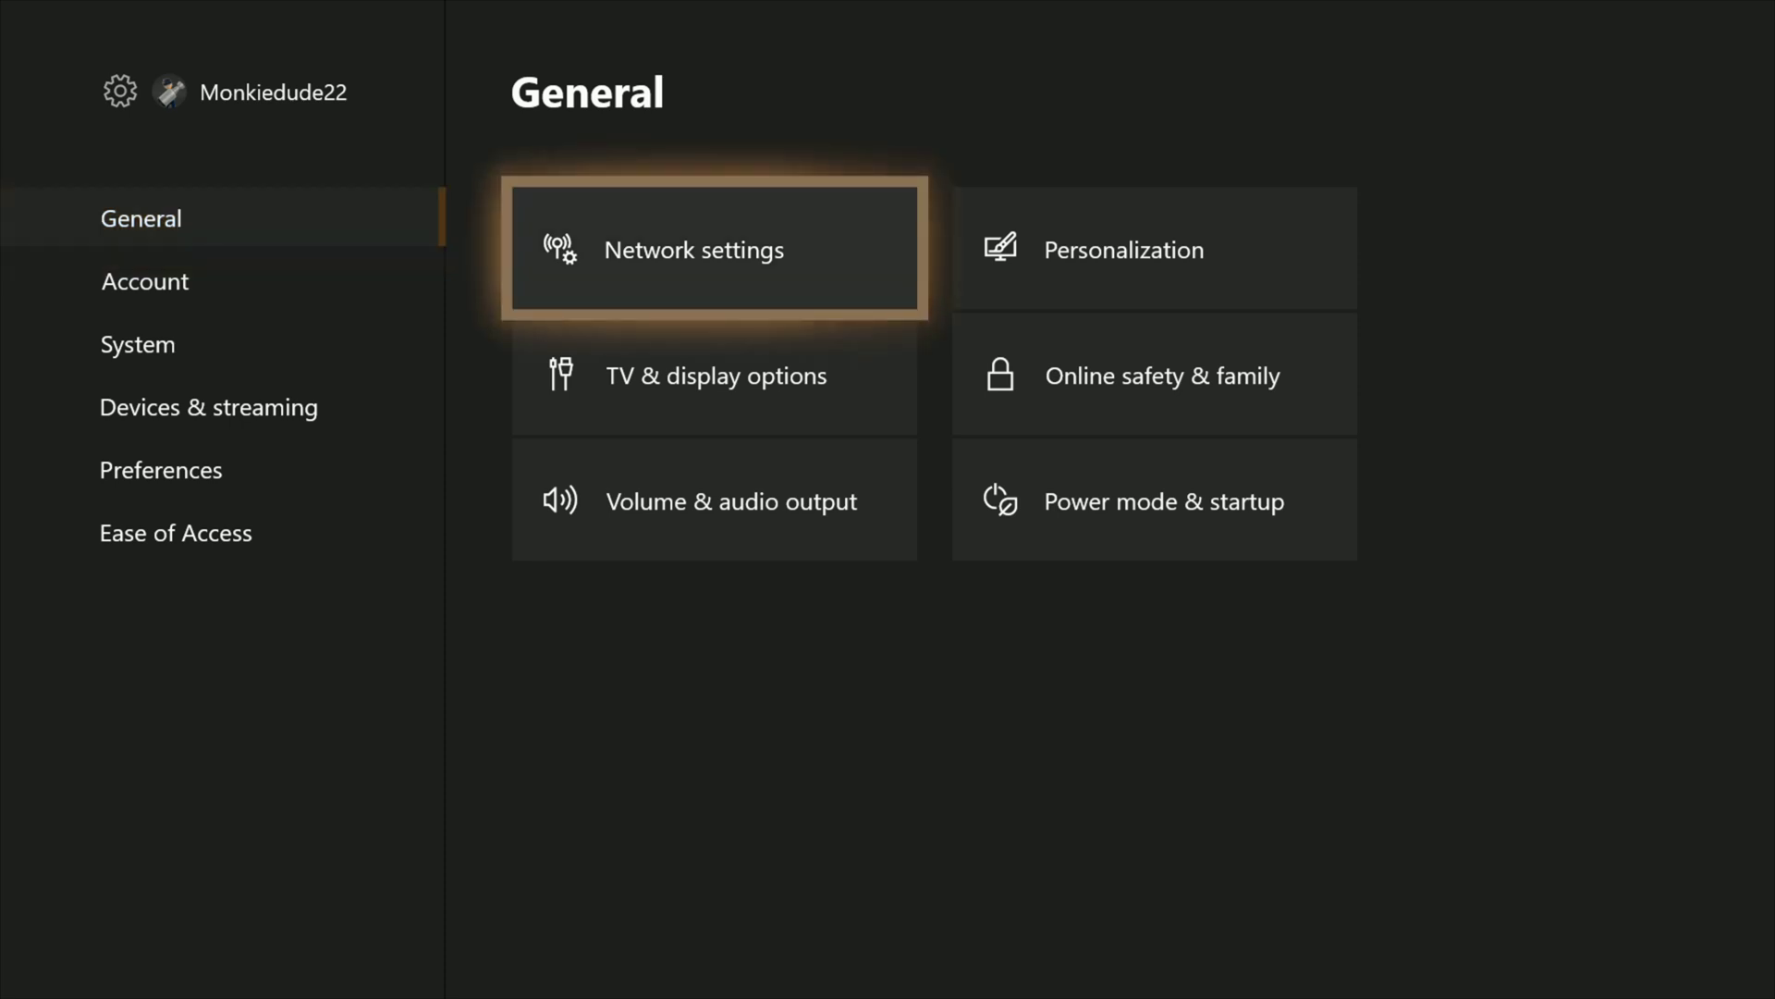
{"action": "key", "text": "Return"}
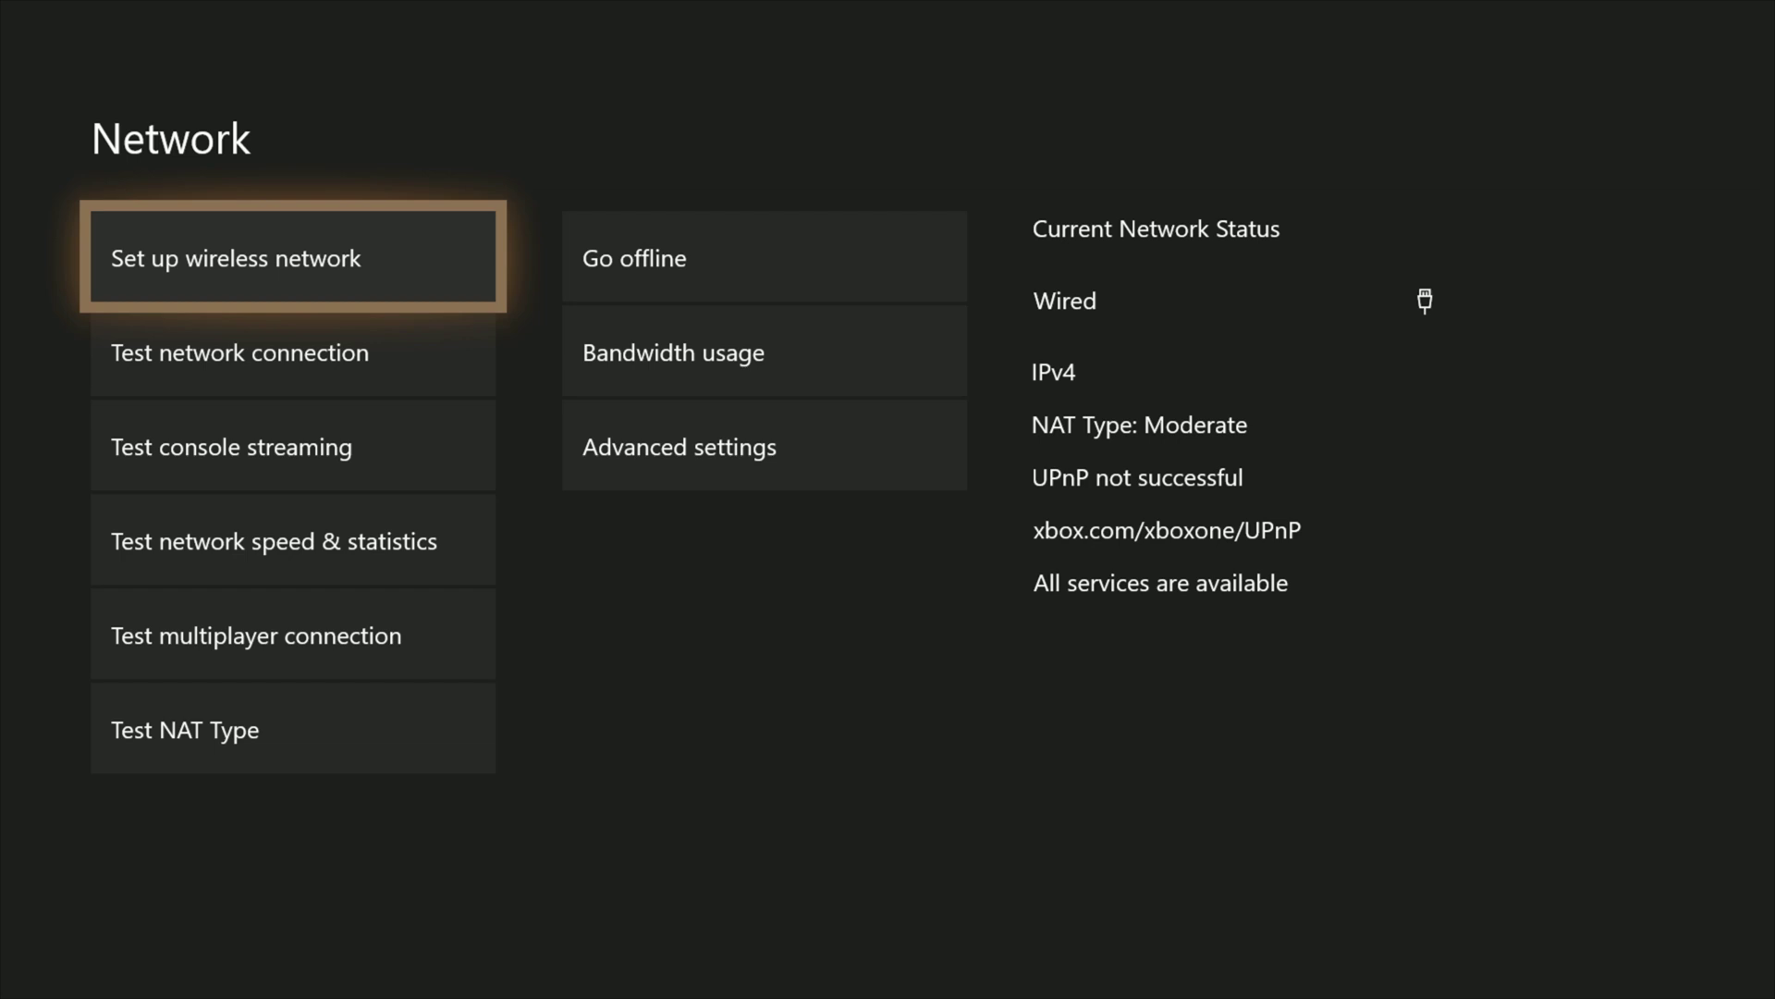
Look through the available network tests, from console streaming and network speed & statistics to multiplayer connection and NAT type.
{"action": "key", "text": "Down"}
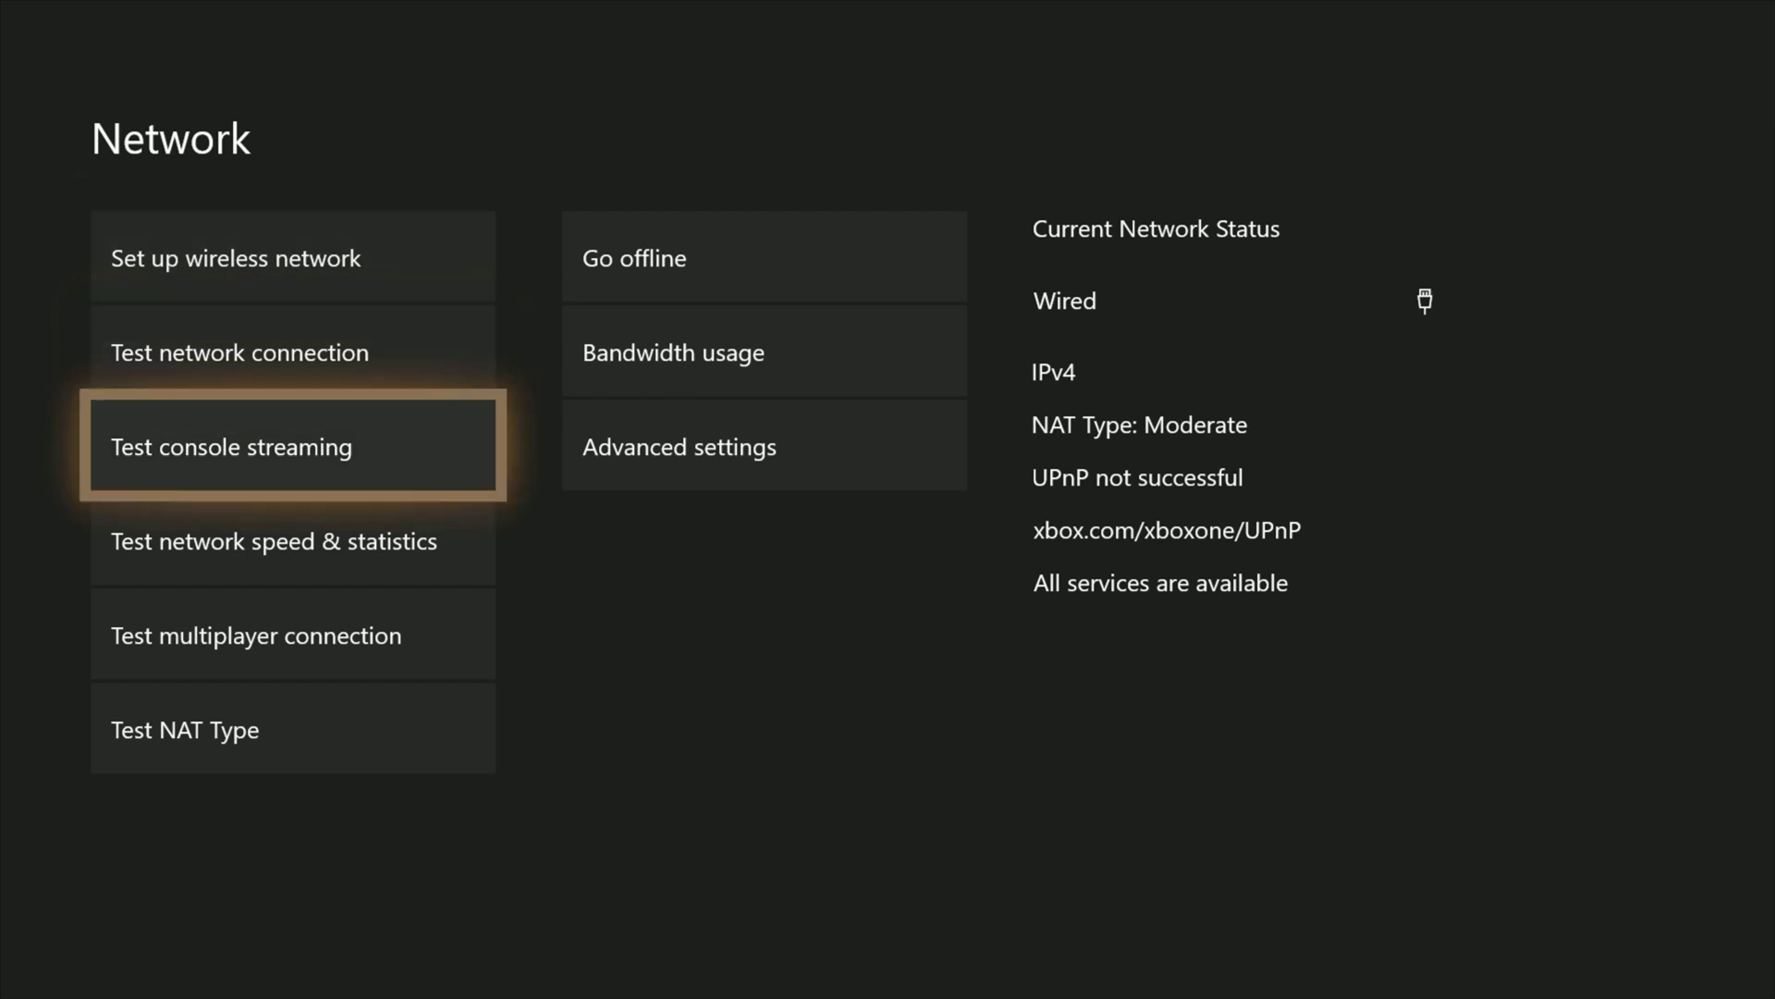
{"action": "key", "text": "Down"}
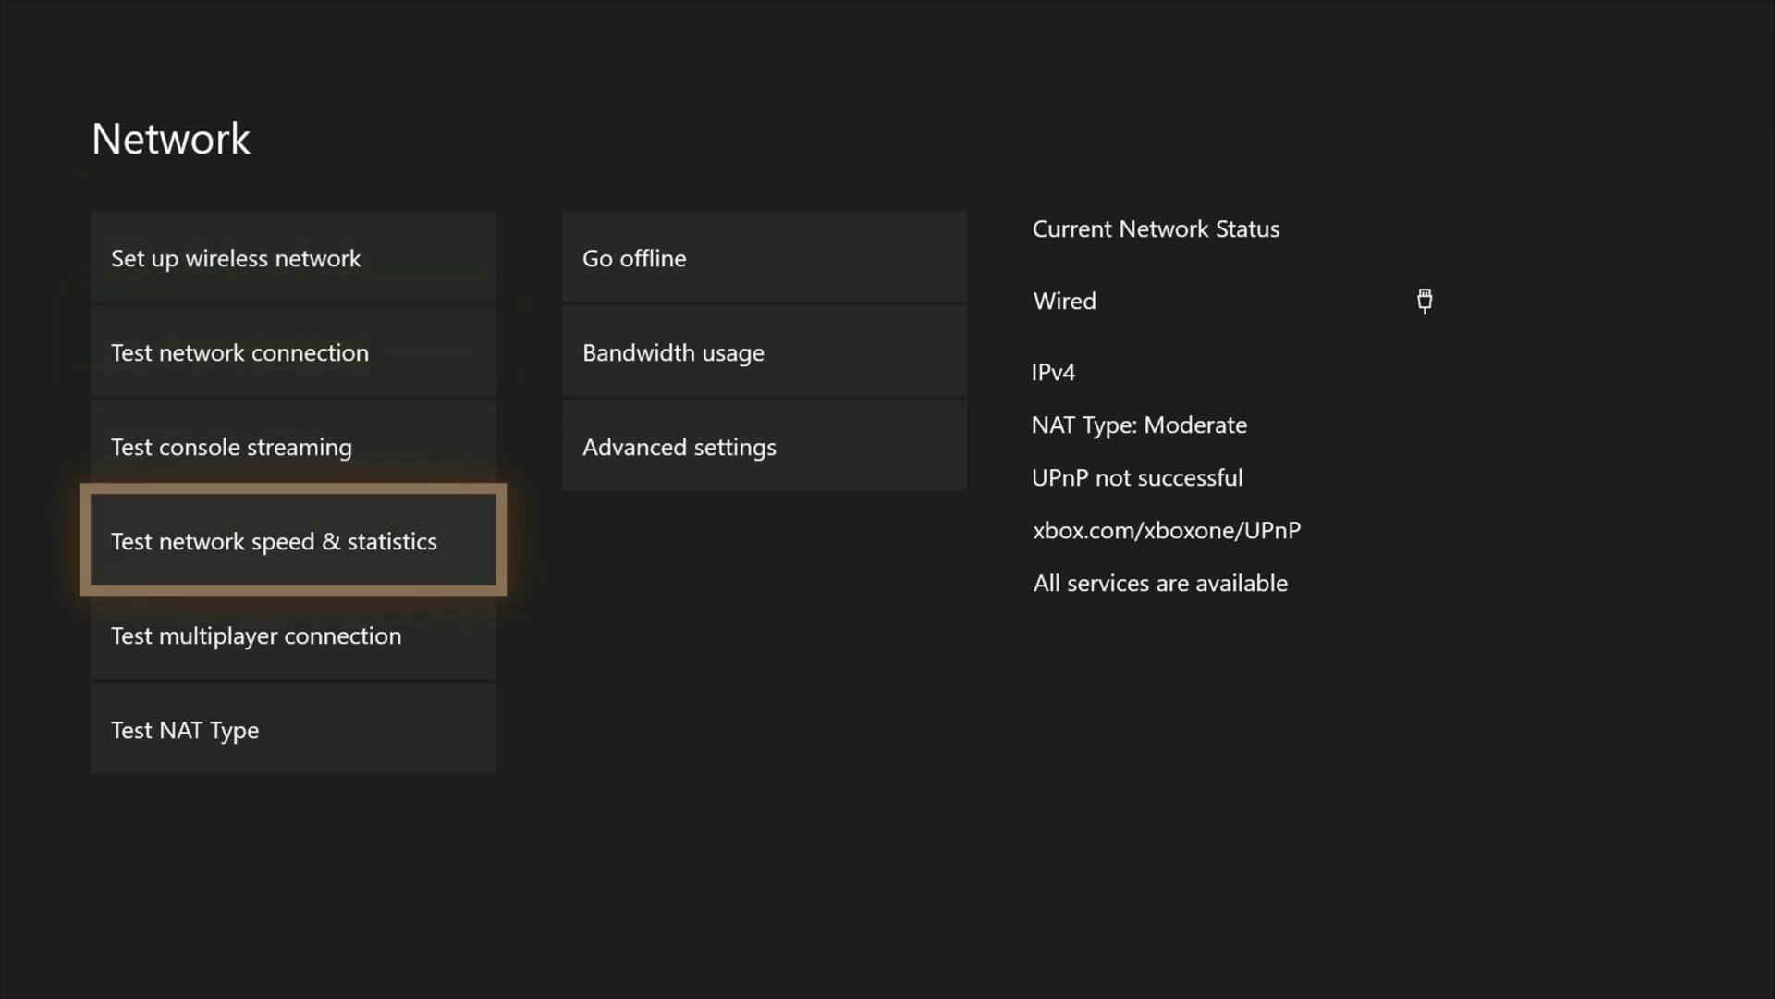
{"action": "key", "text": "Down"}
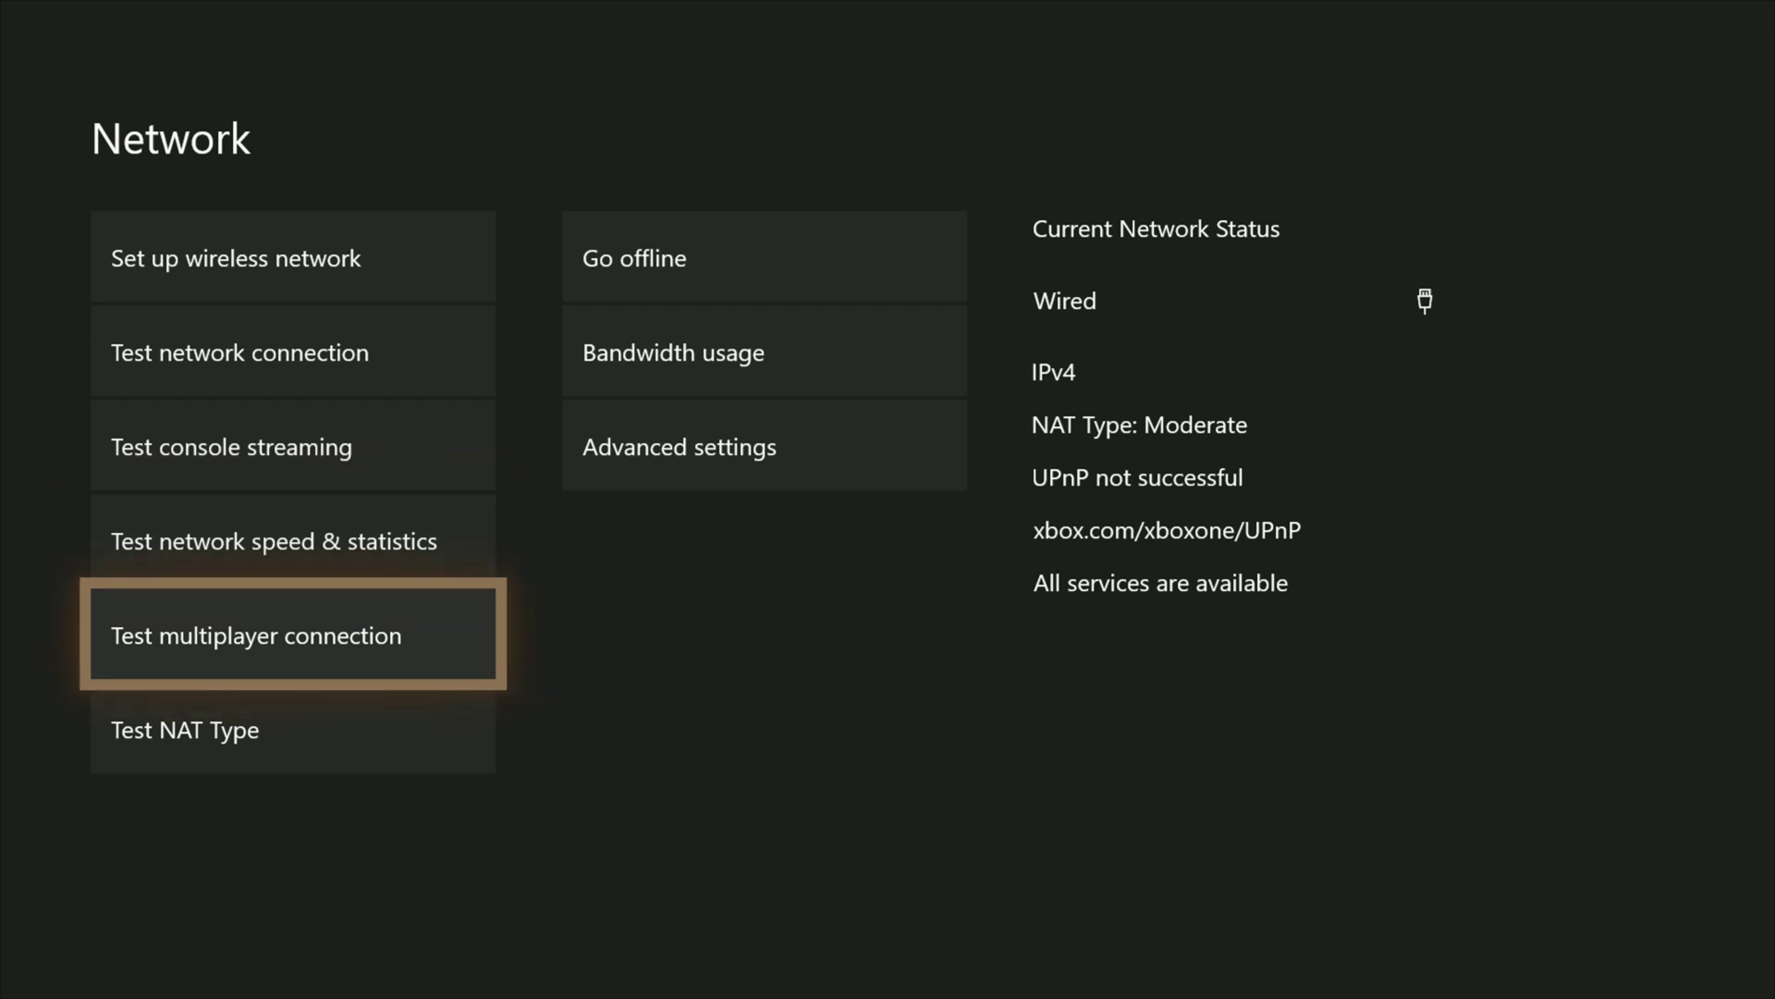
{"action": "key", "text": "Down"}
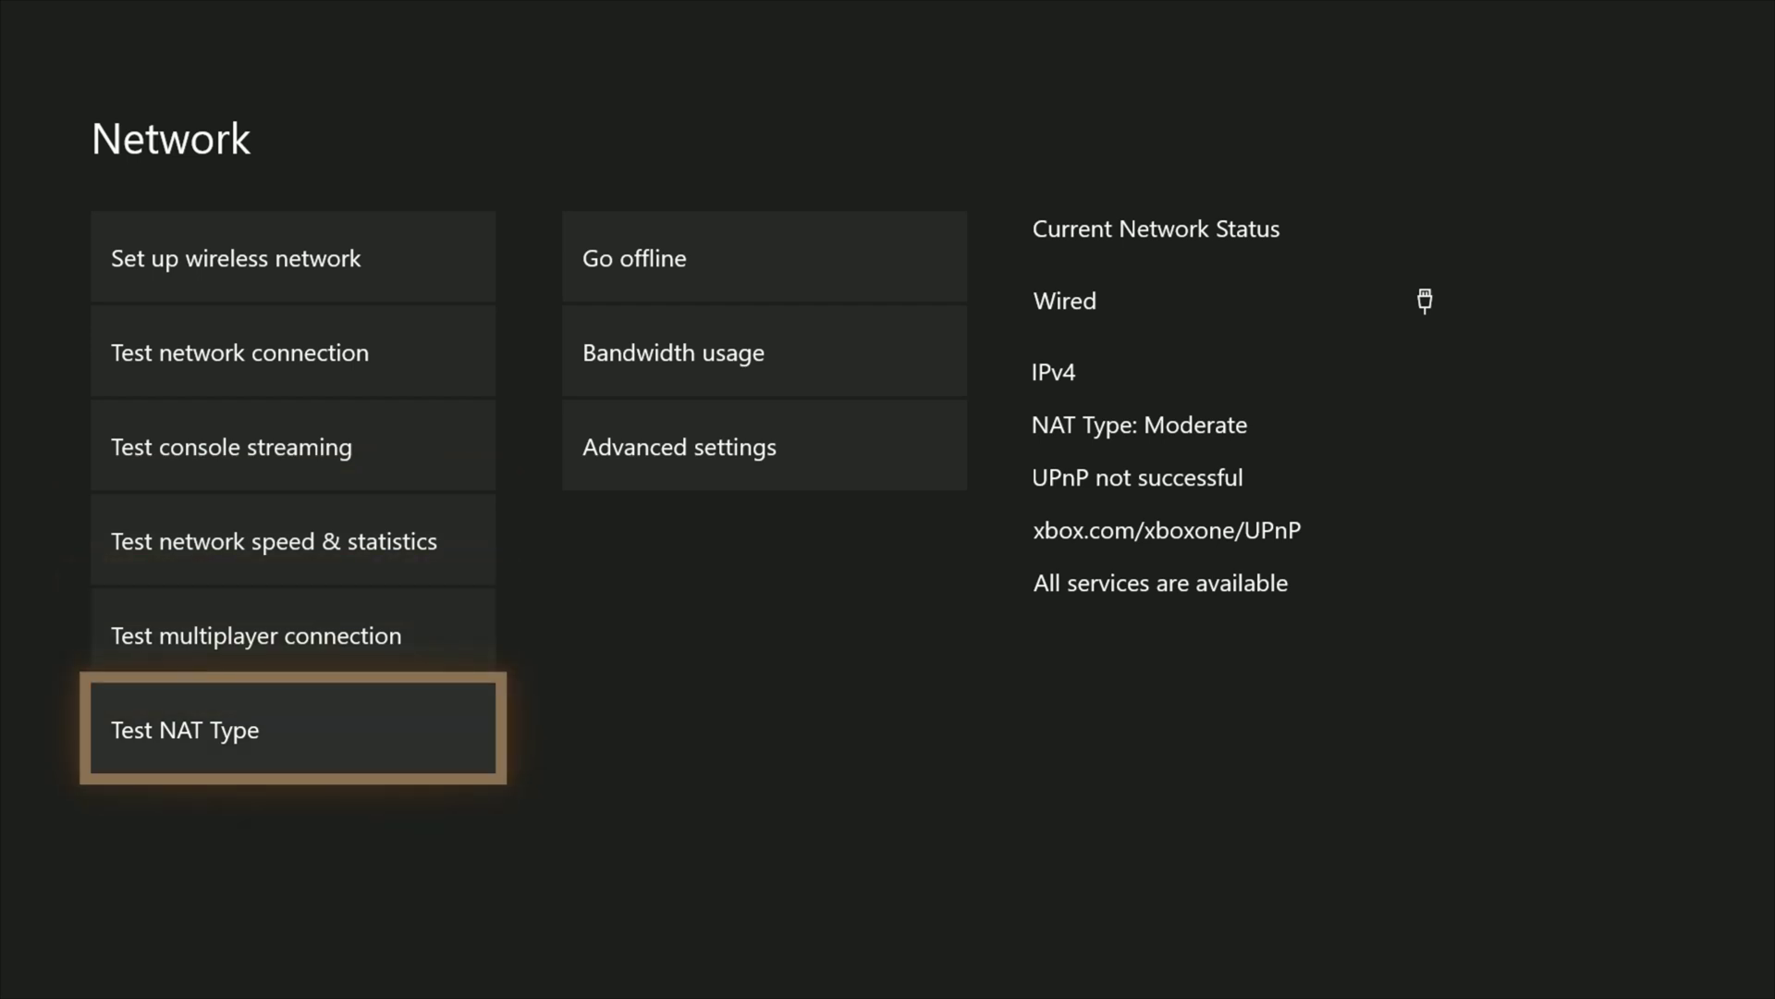
Run the console streaming test, review its connection, controller and console results, and close them.
{"action": "key", "text": "Up"}
{"action": "key", "text": "Up"}
{"action": "key", "text": "Up"}
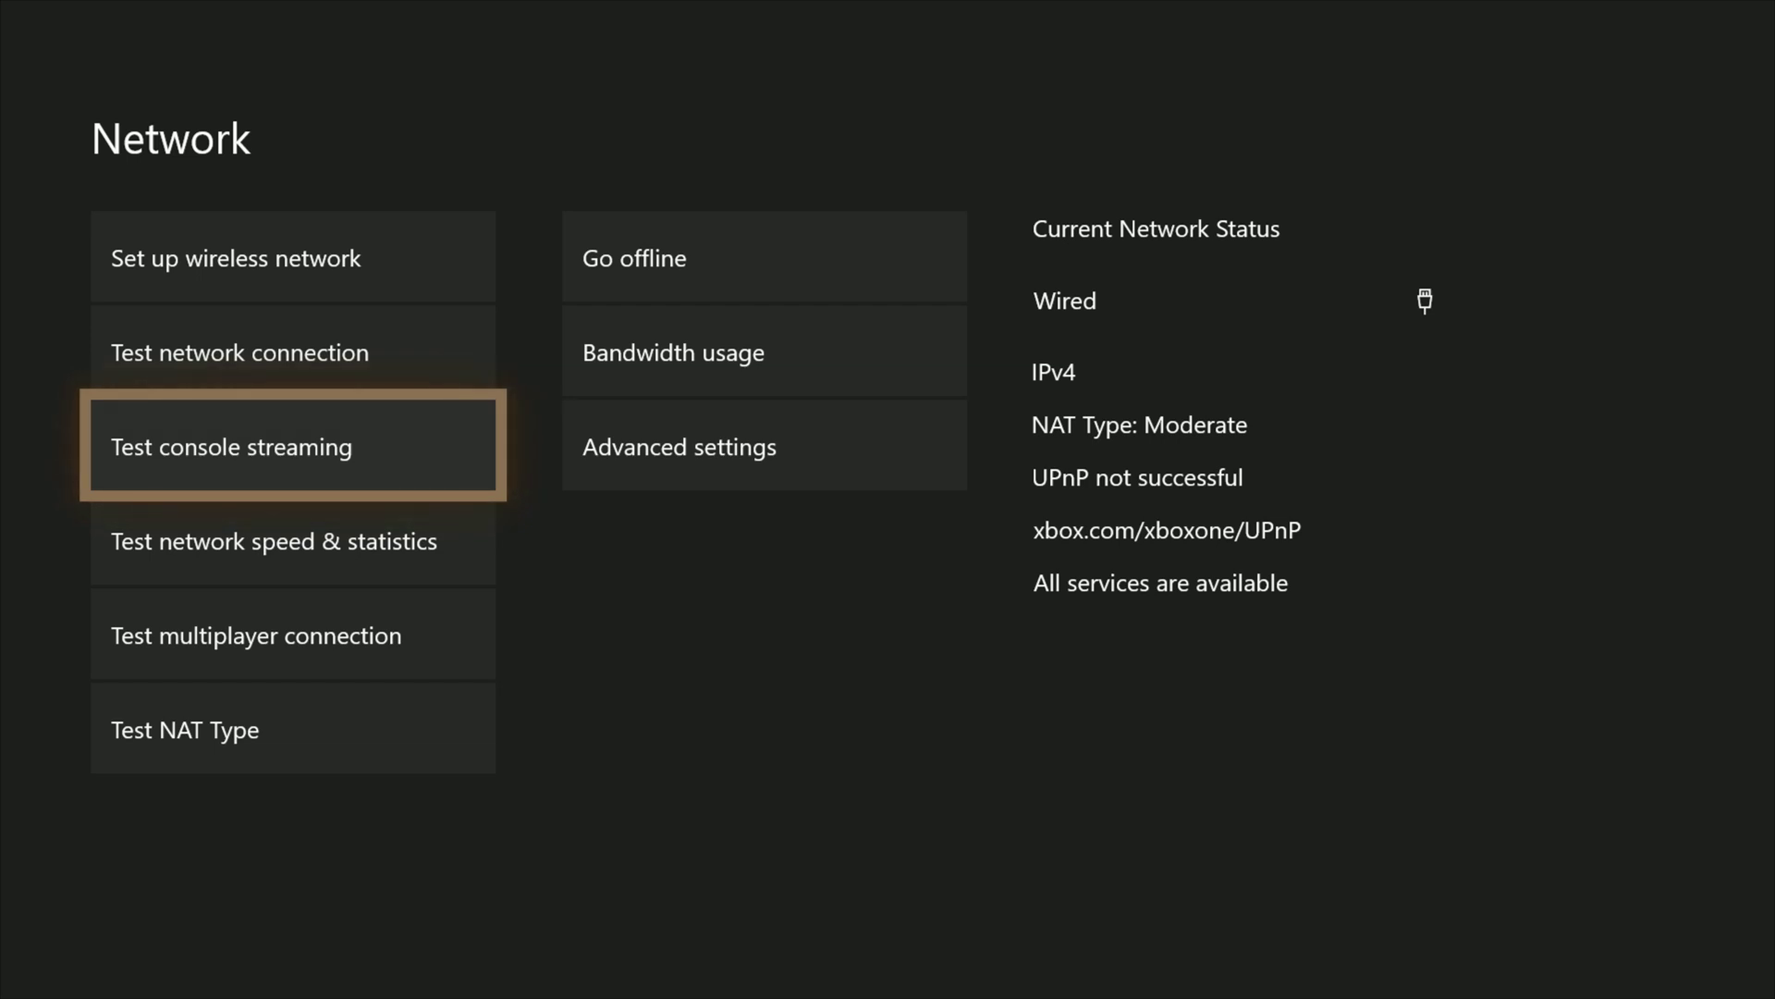
{"action": "key", "text": "Return"}
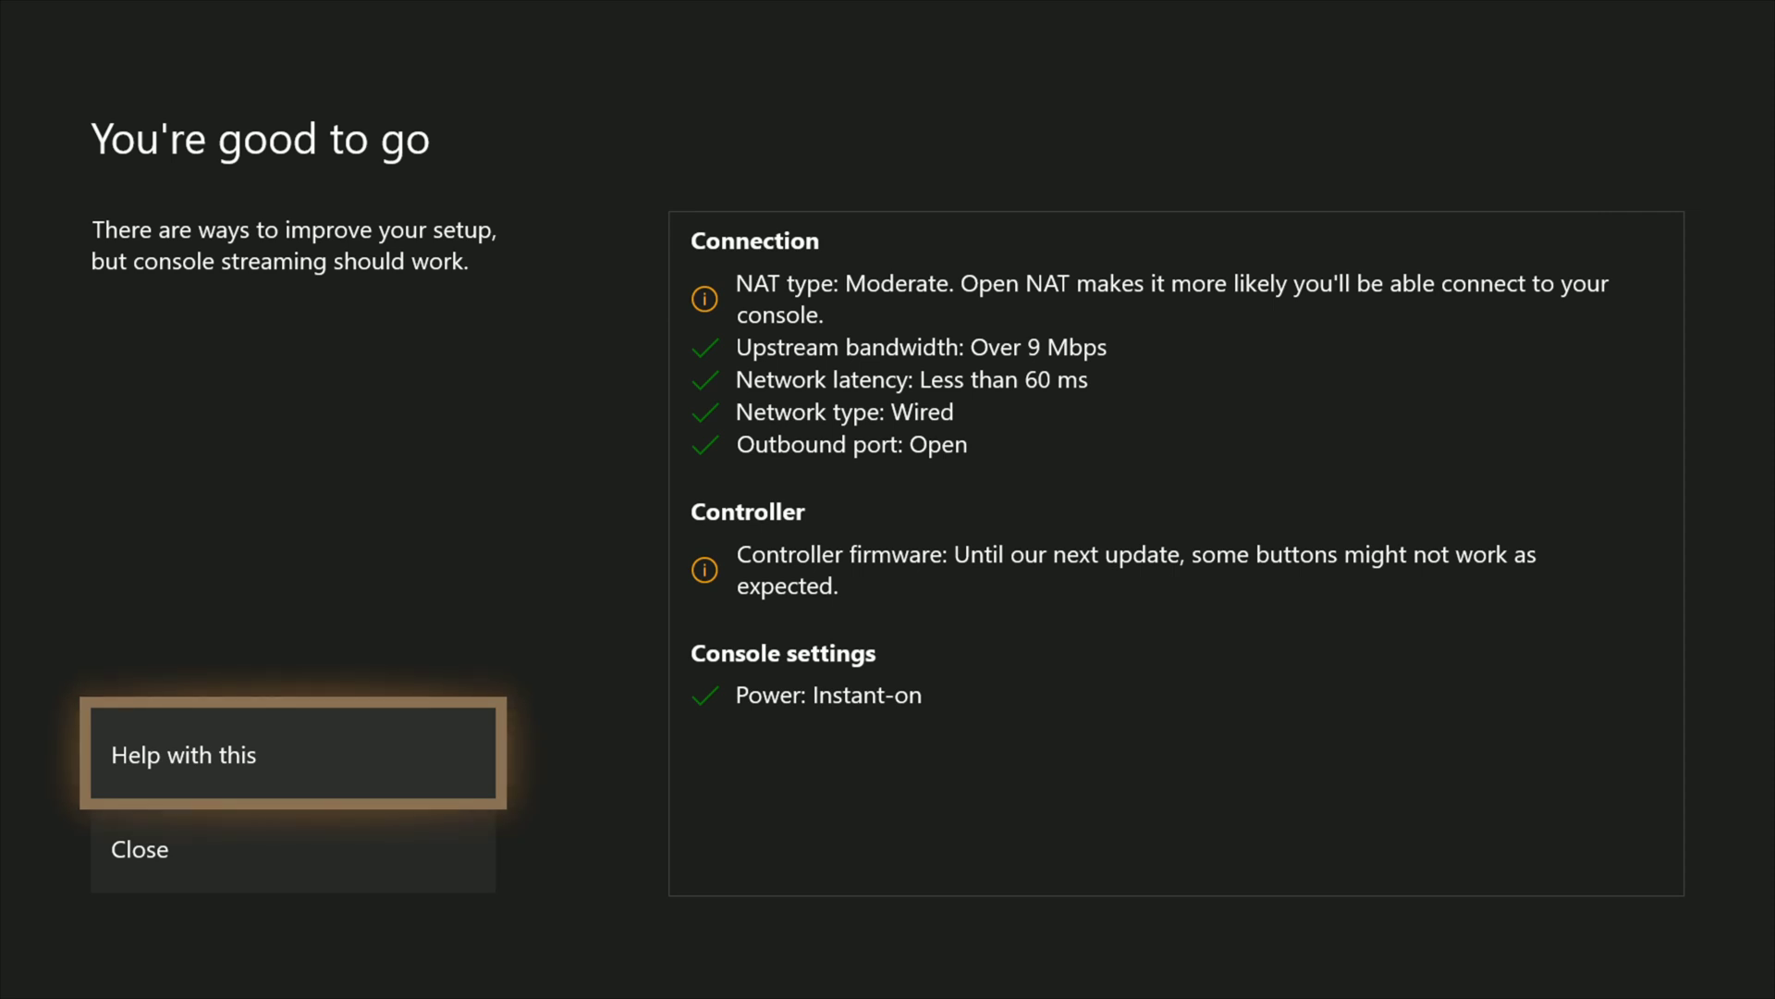
{"action": "key", "text": "Down"}
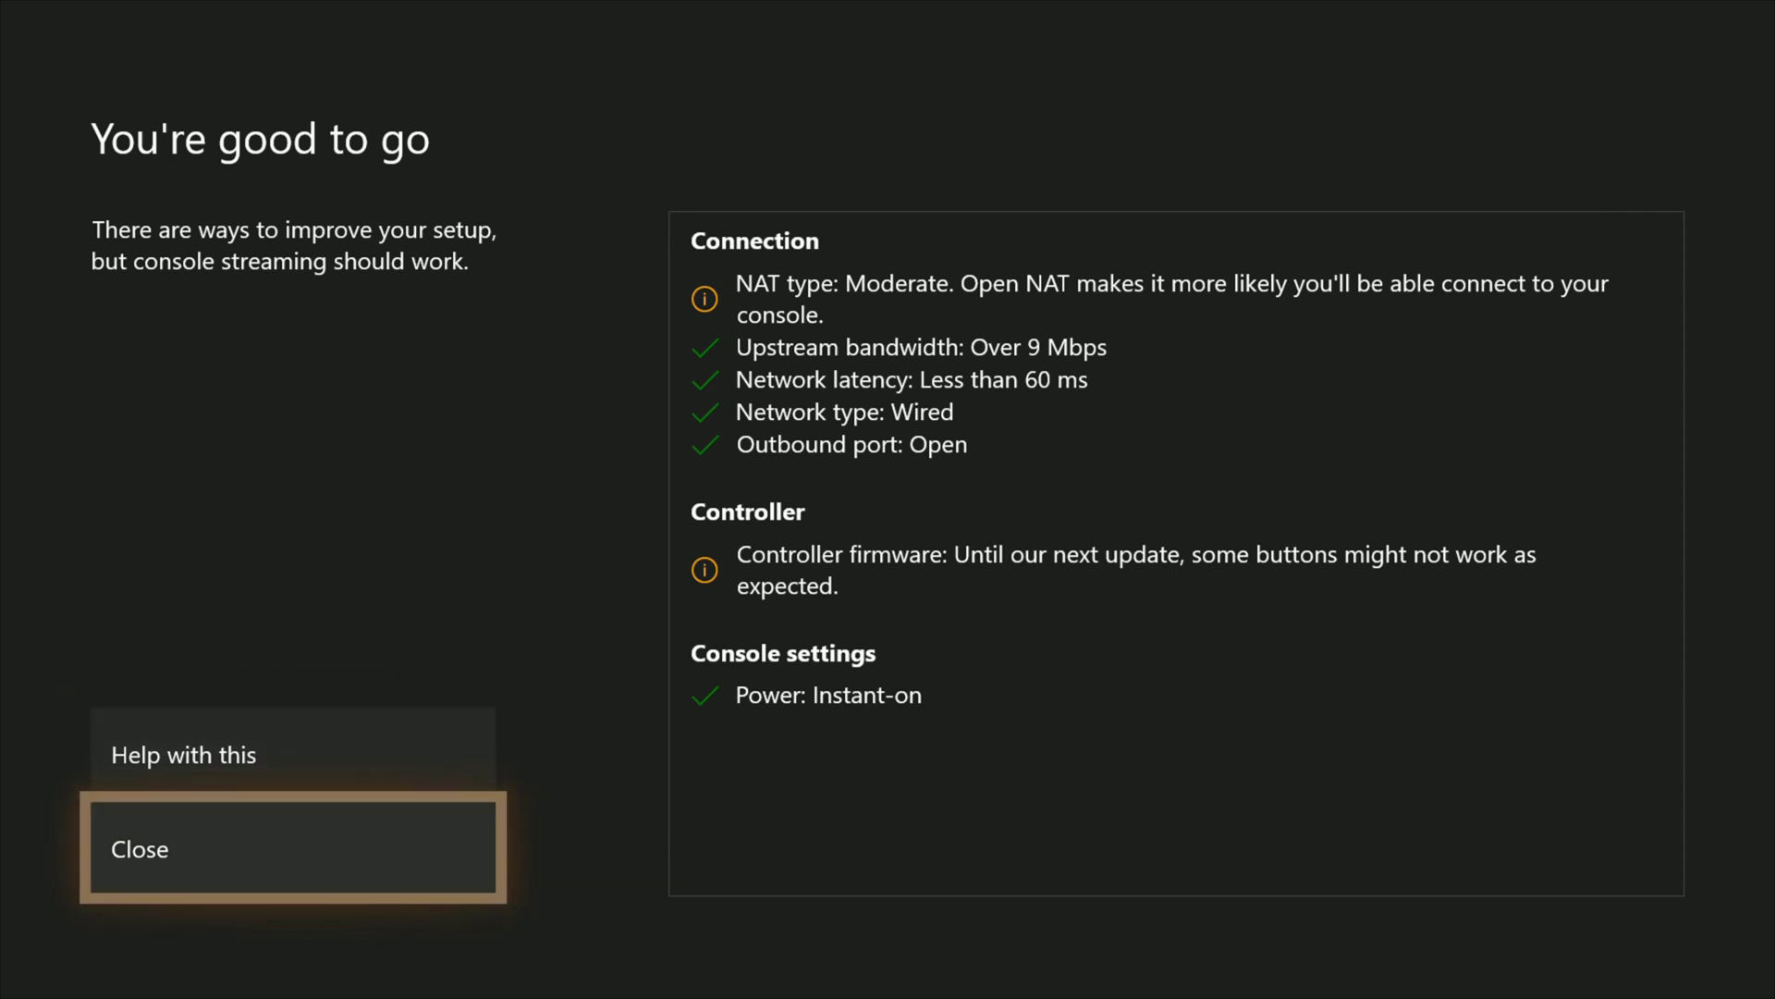
{"action": "key", "text": "Up"}
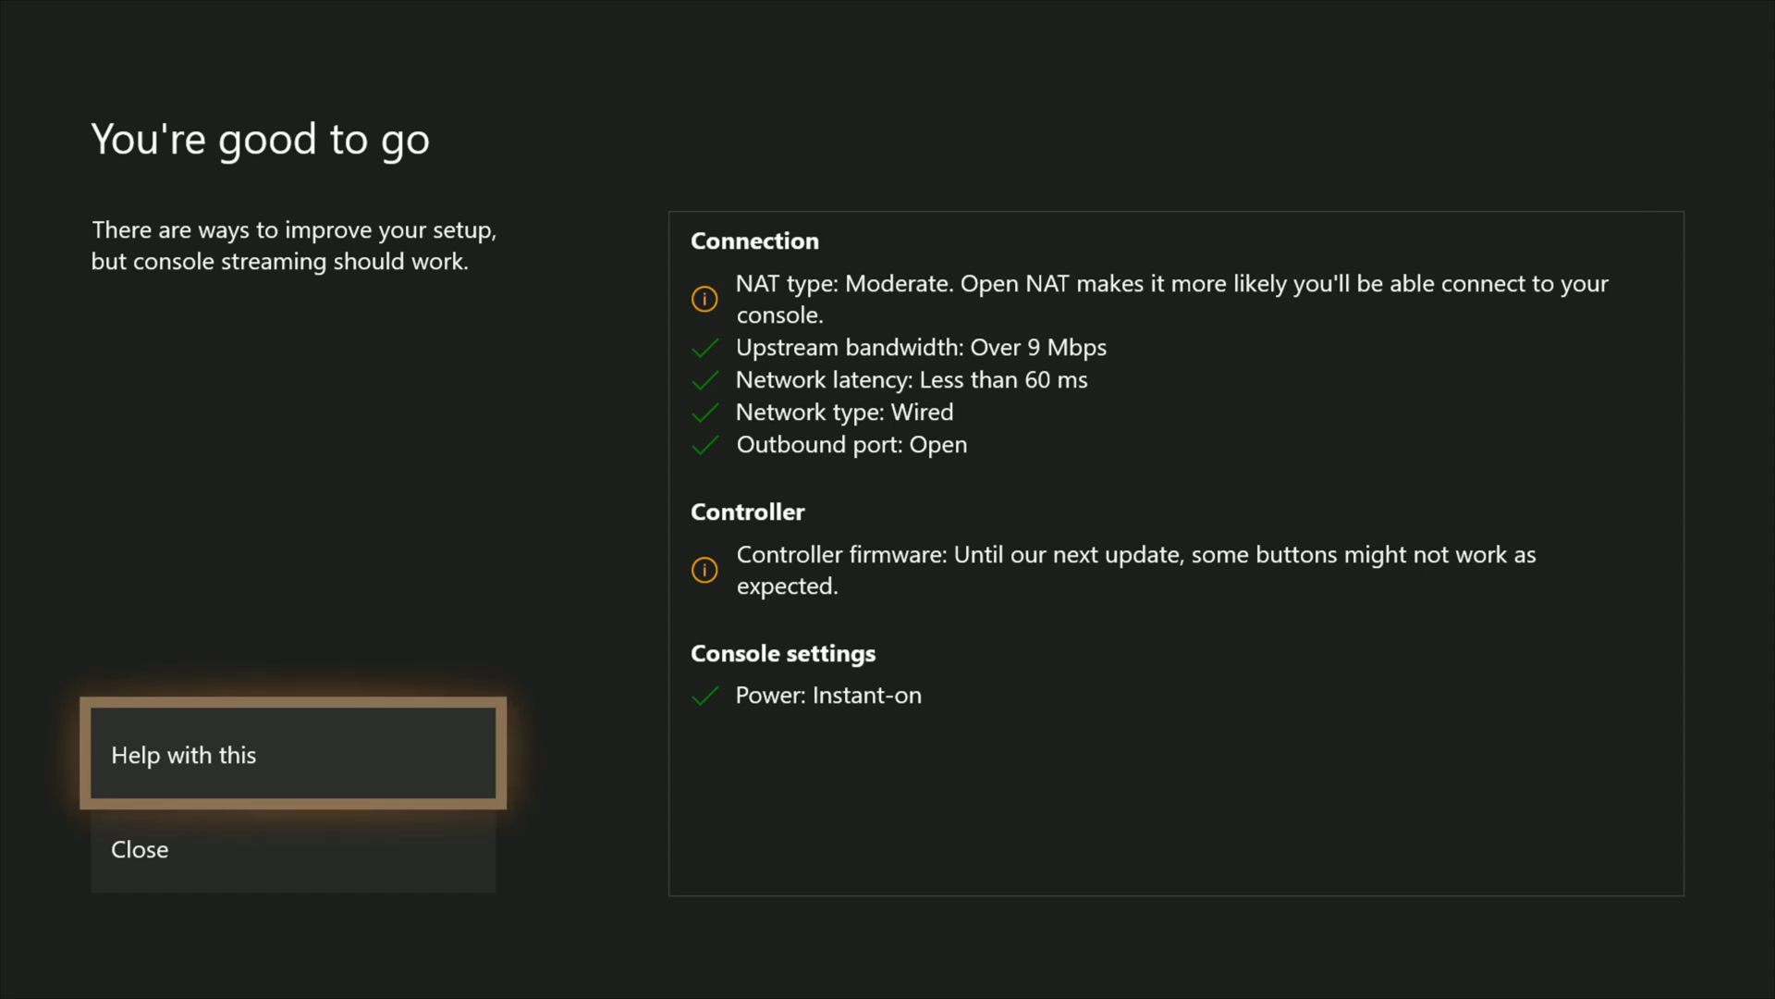
{"action": "key", "text": "Down"}
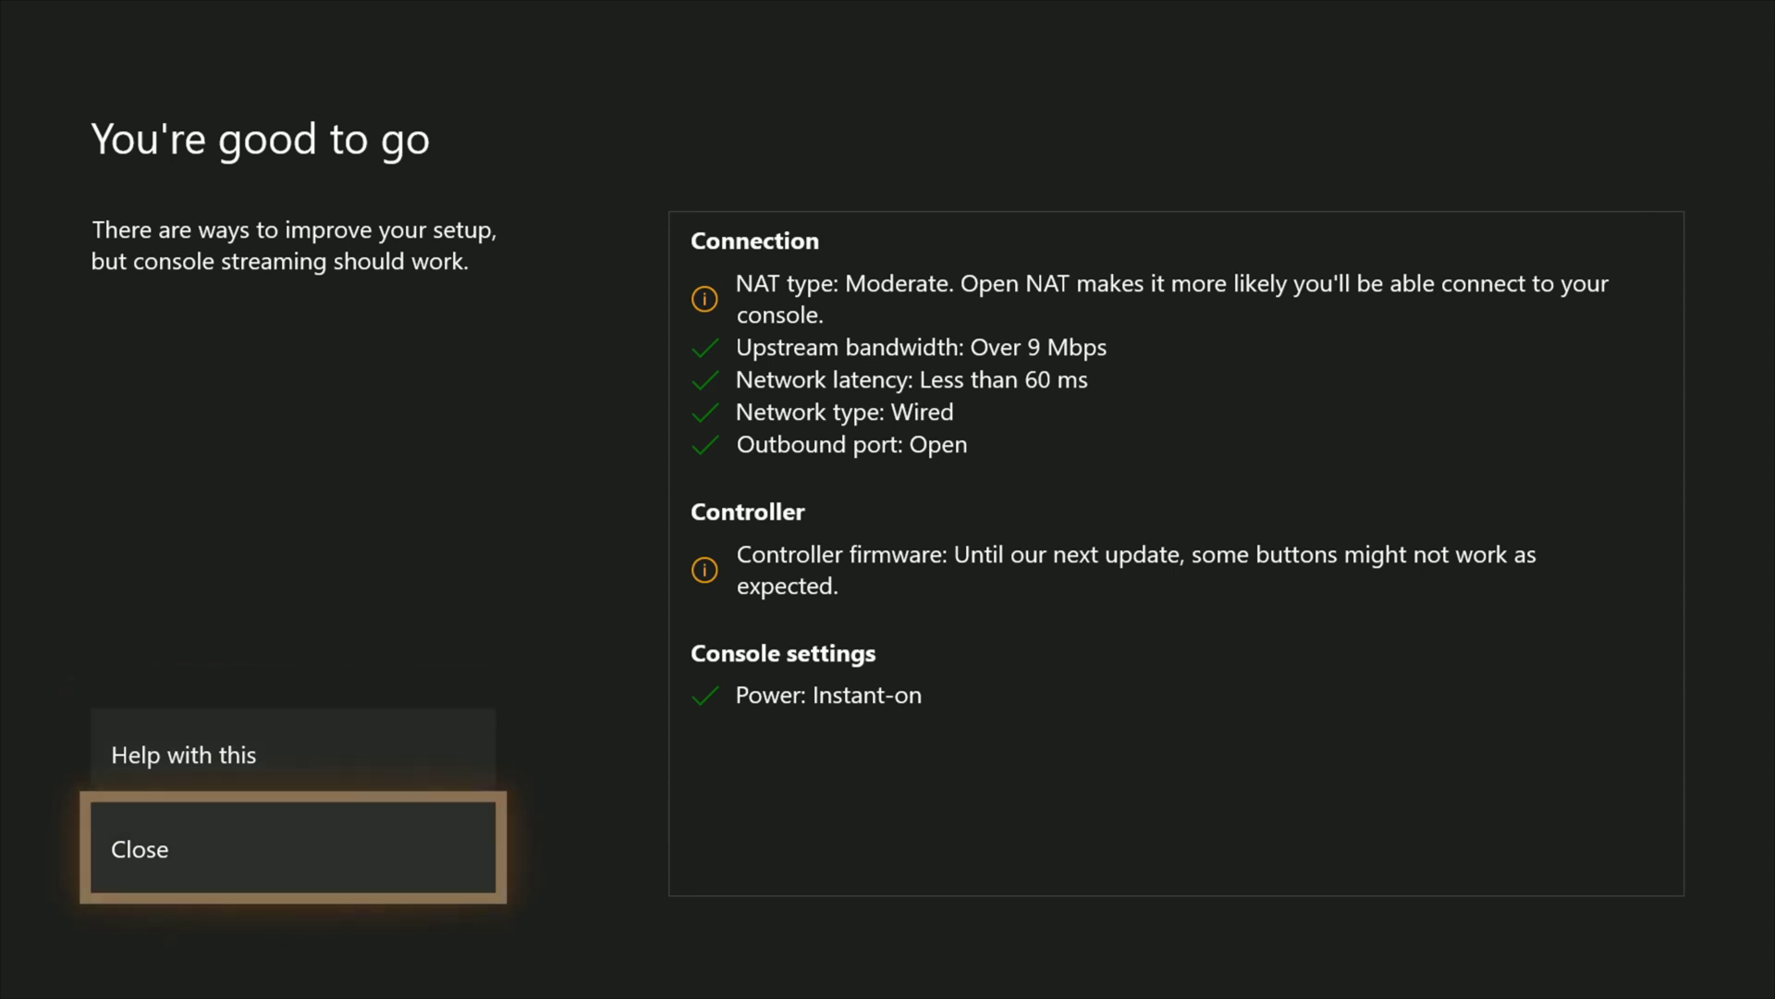
{"action": "key", "text": "Return"}
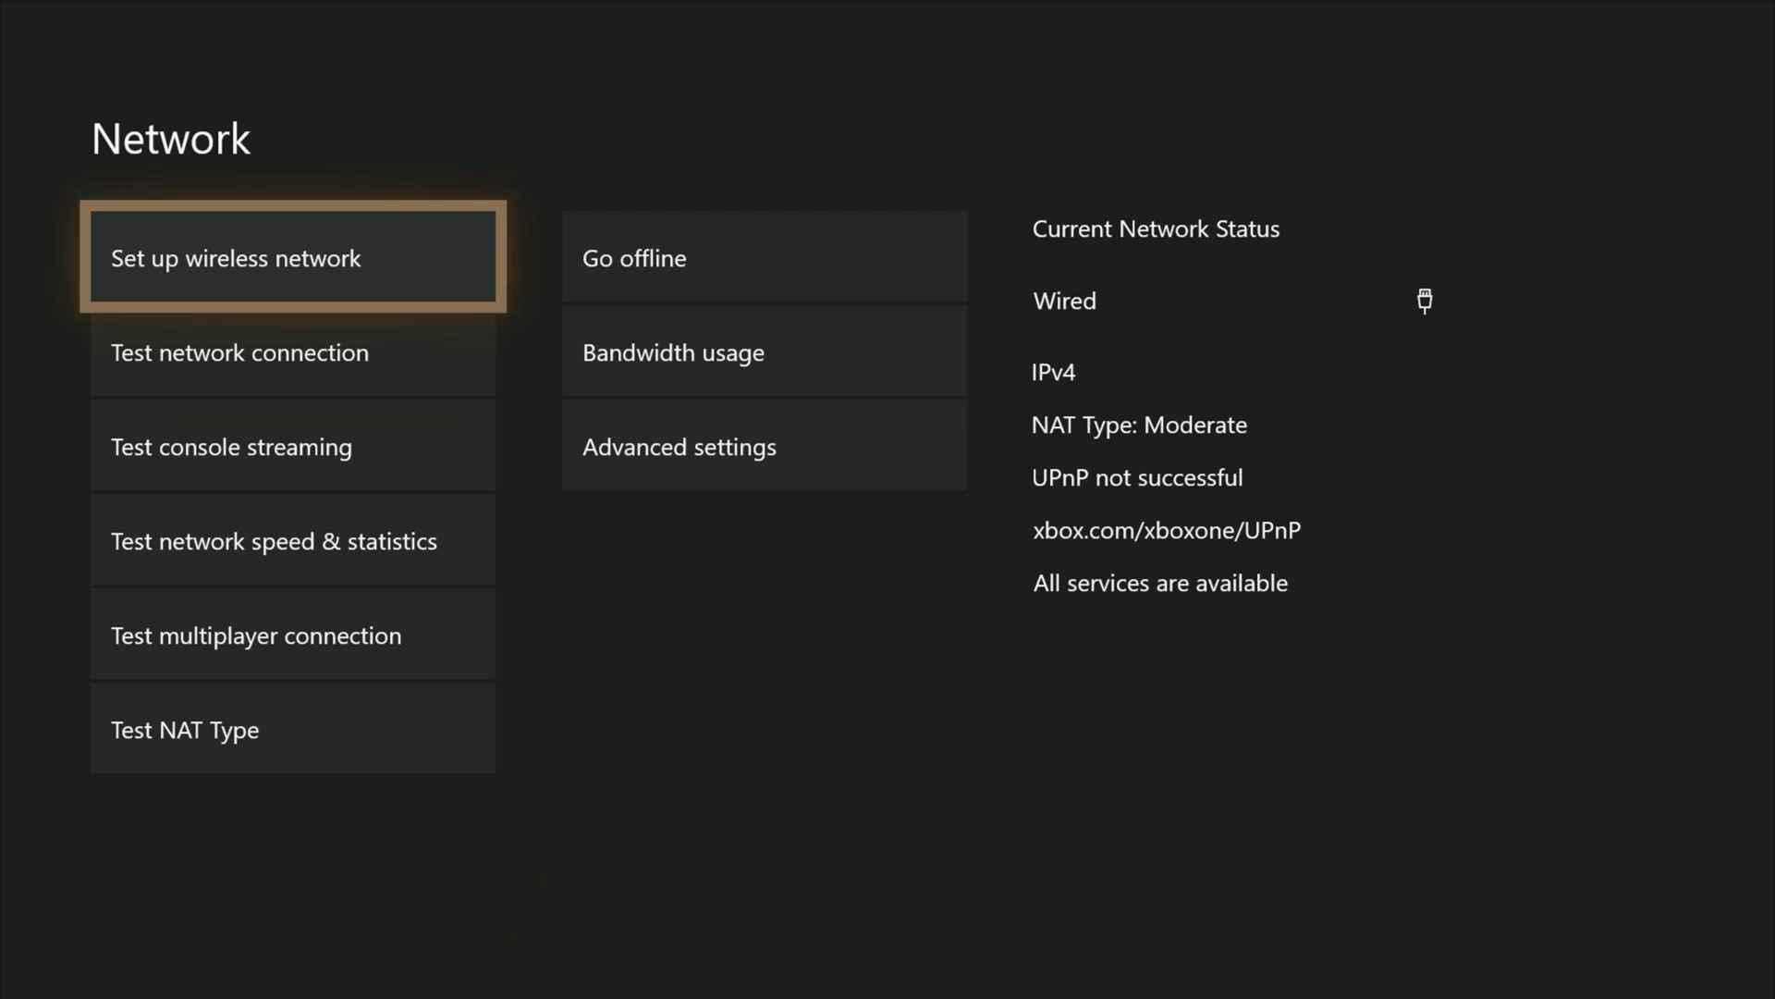
Run the network speed & statistics test to get the detailed network statistics.
{"action": "key", "text": "Down"}
{"action": "key", "text": "Down"}
{"action": "key", "text": "Down"}
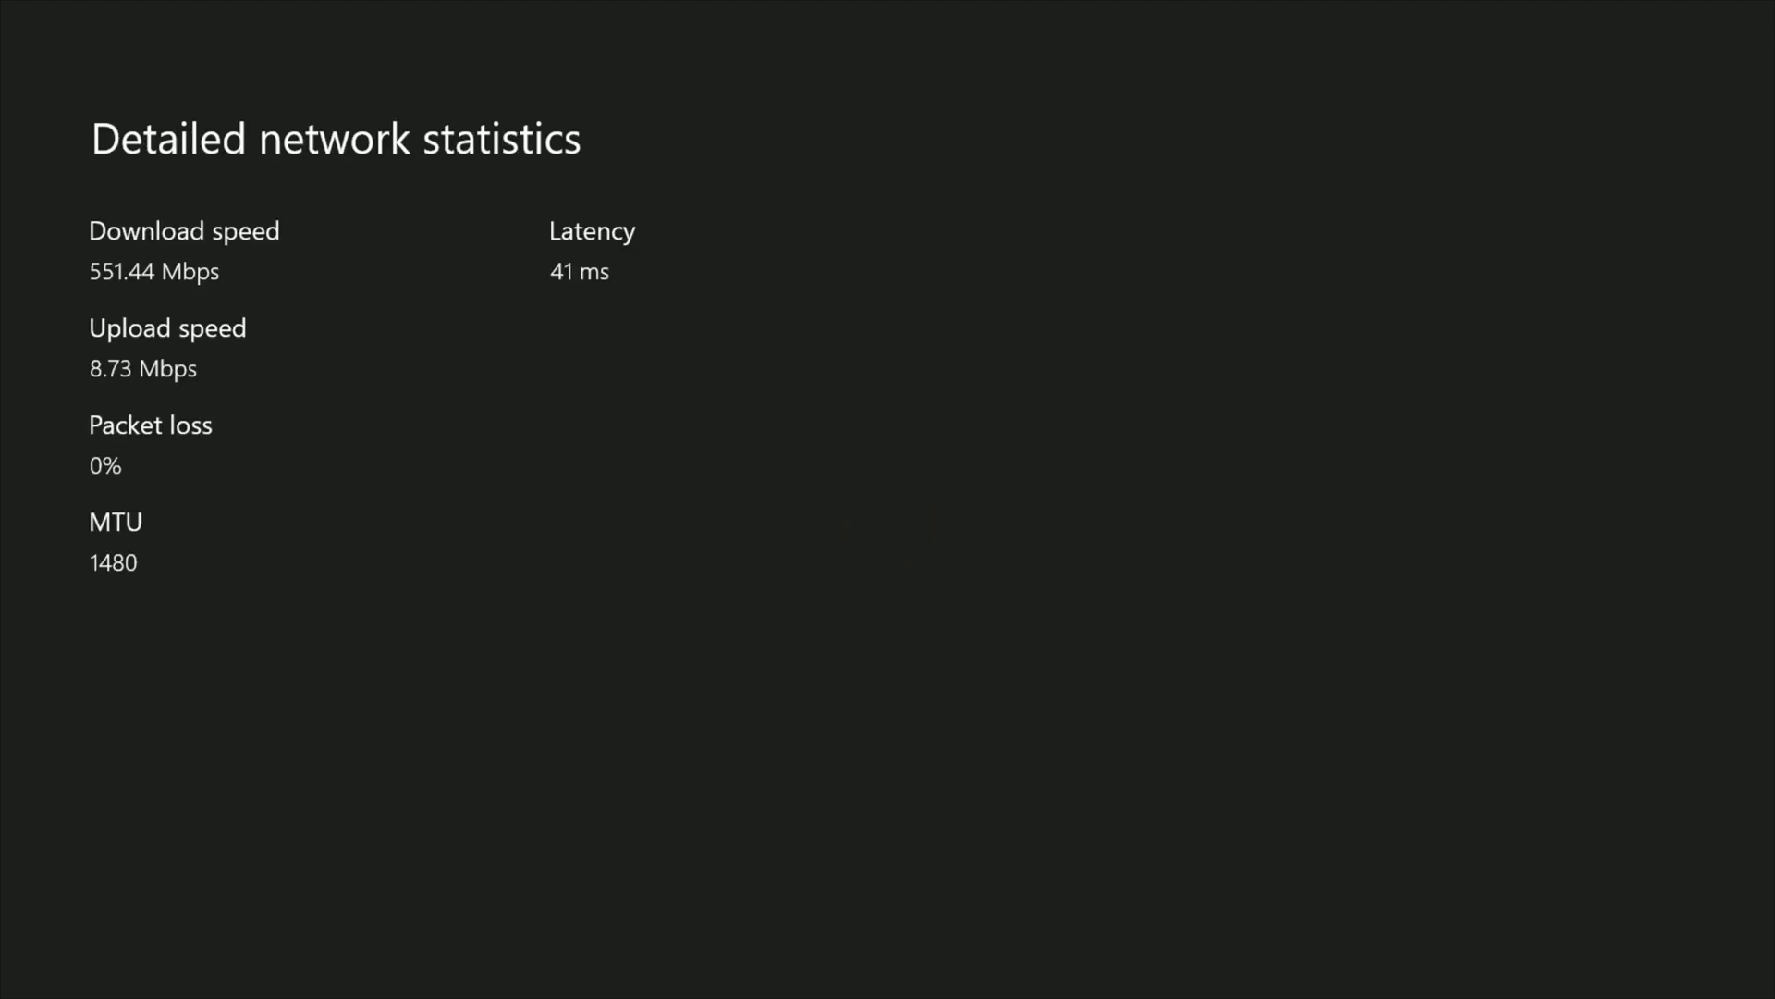
Close the detailed network statistics and review the console's bandwidth usage for the current period, last 12 hours and past months.
{"action": "key", "text": "Escape"}
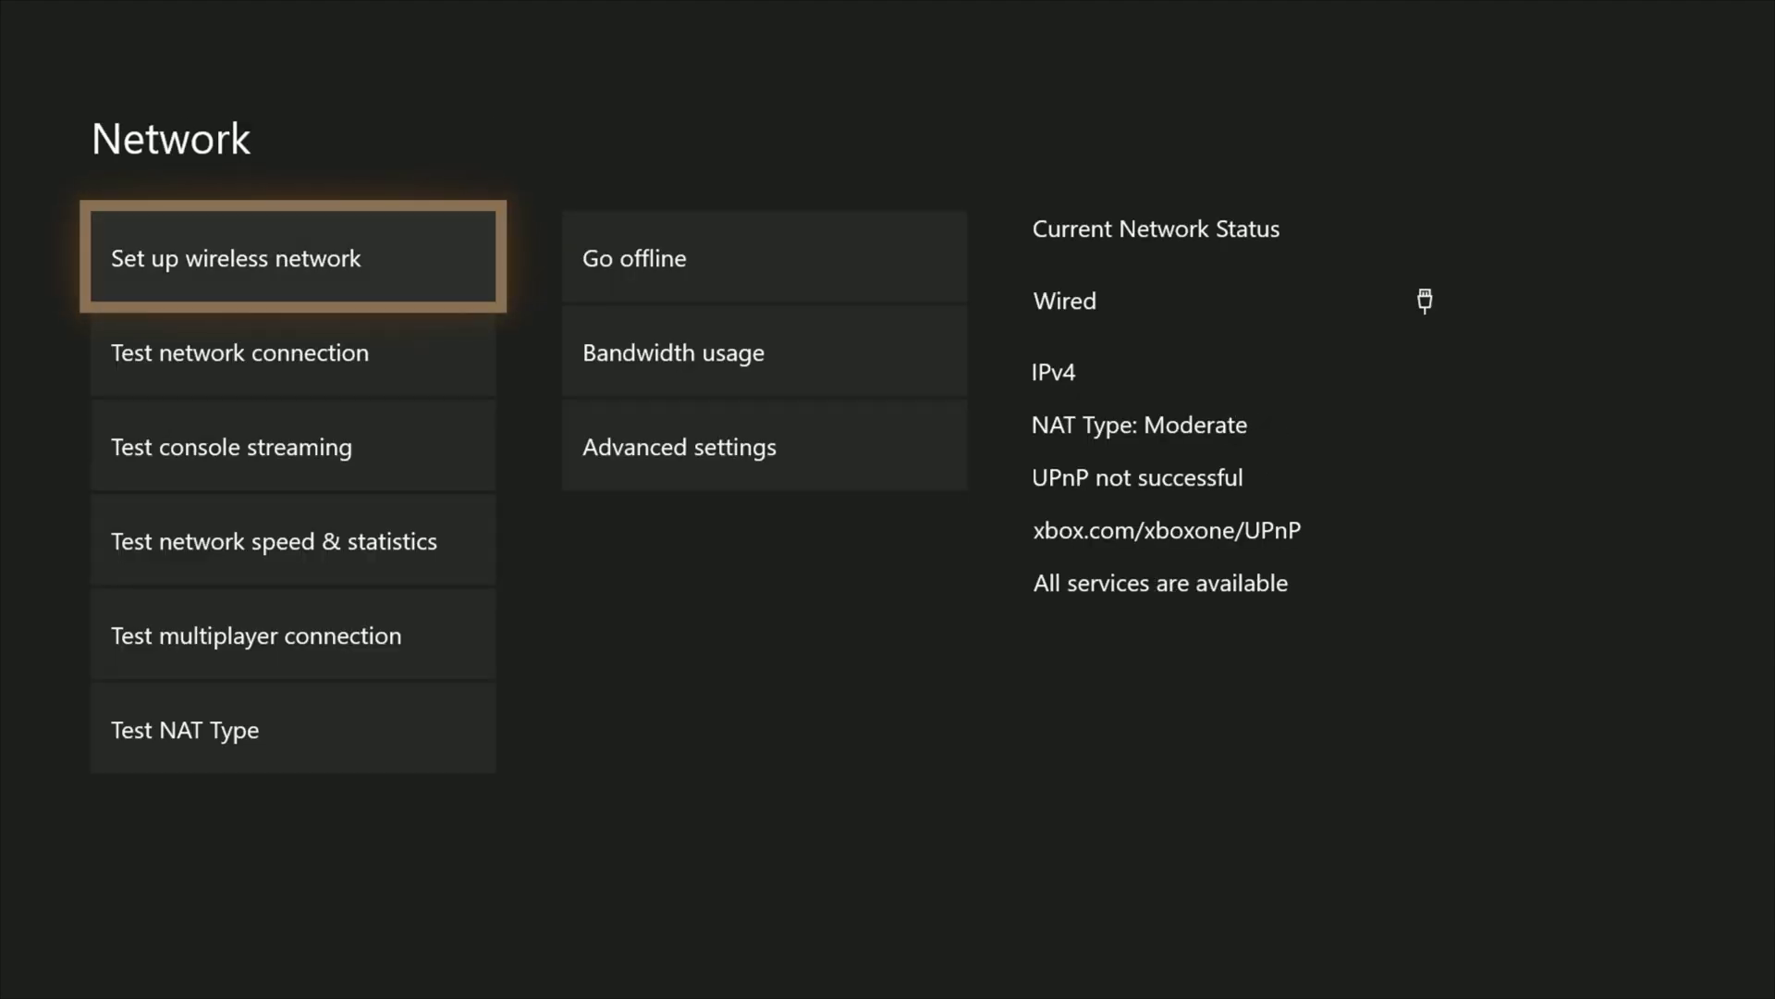
{"action": "key", "text": "Right"}
{"action": "key", "text": "Down"}
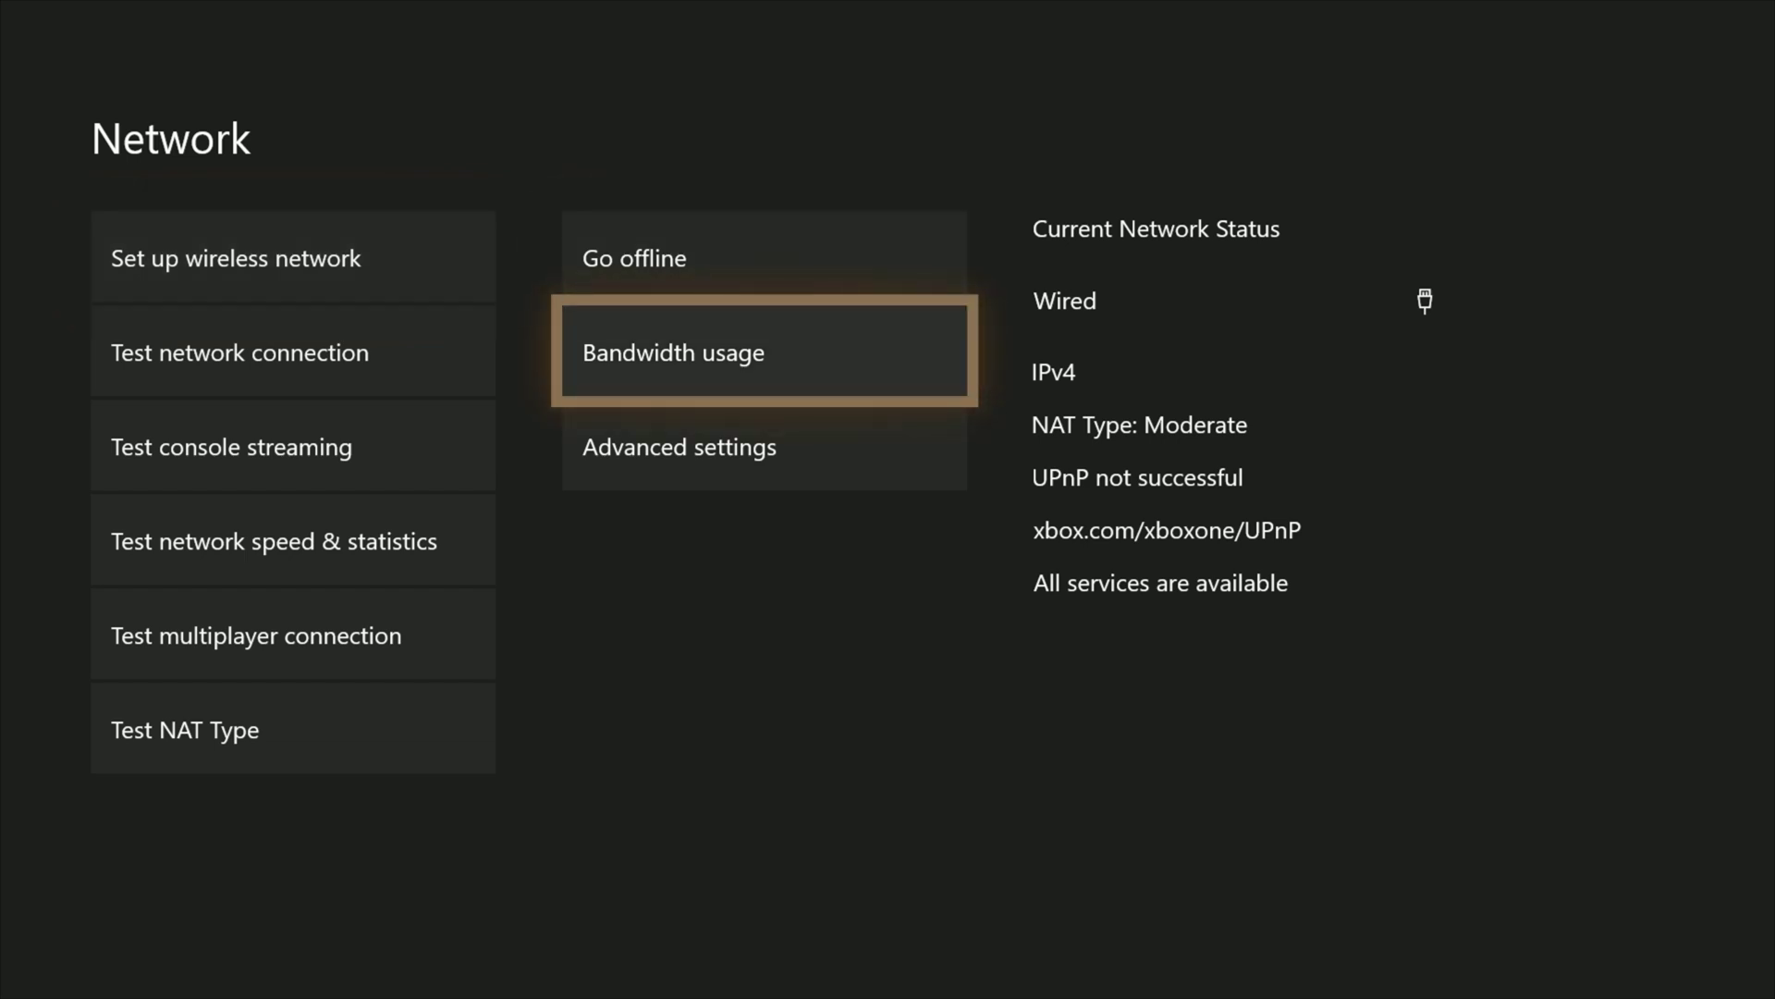
{"action": "key", "text": "Return"}
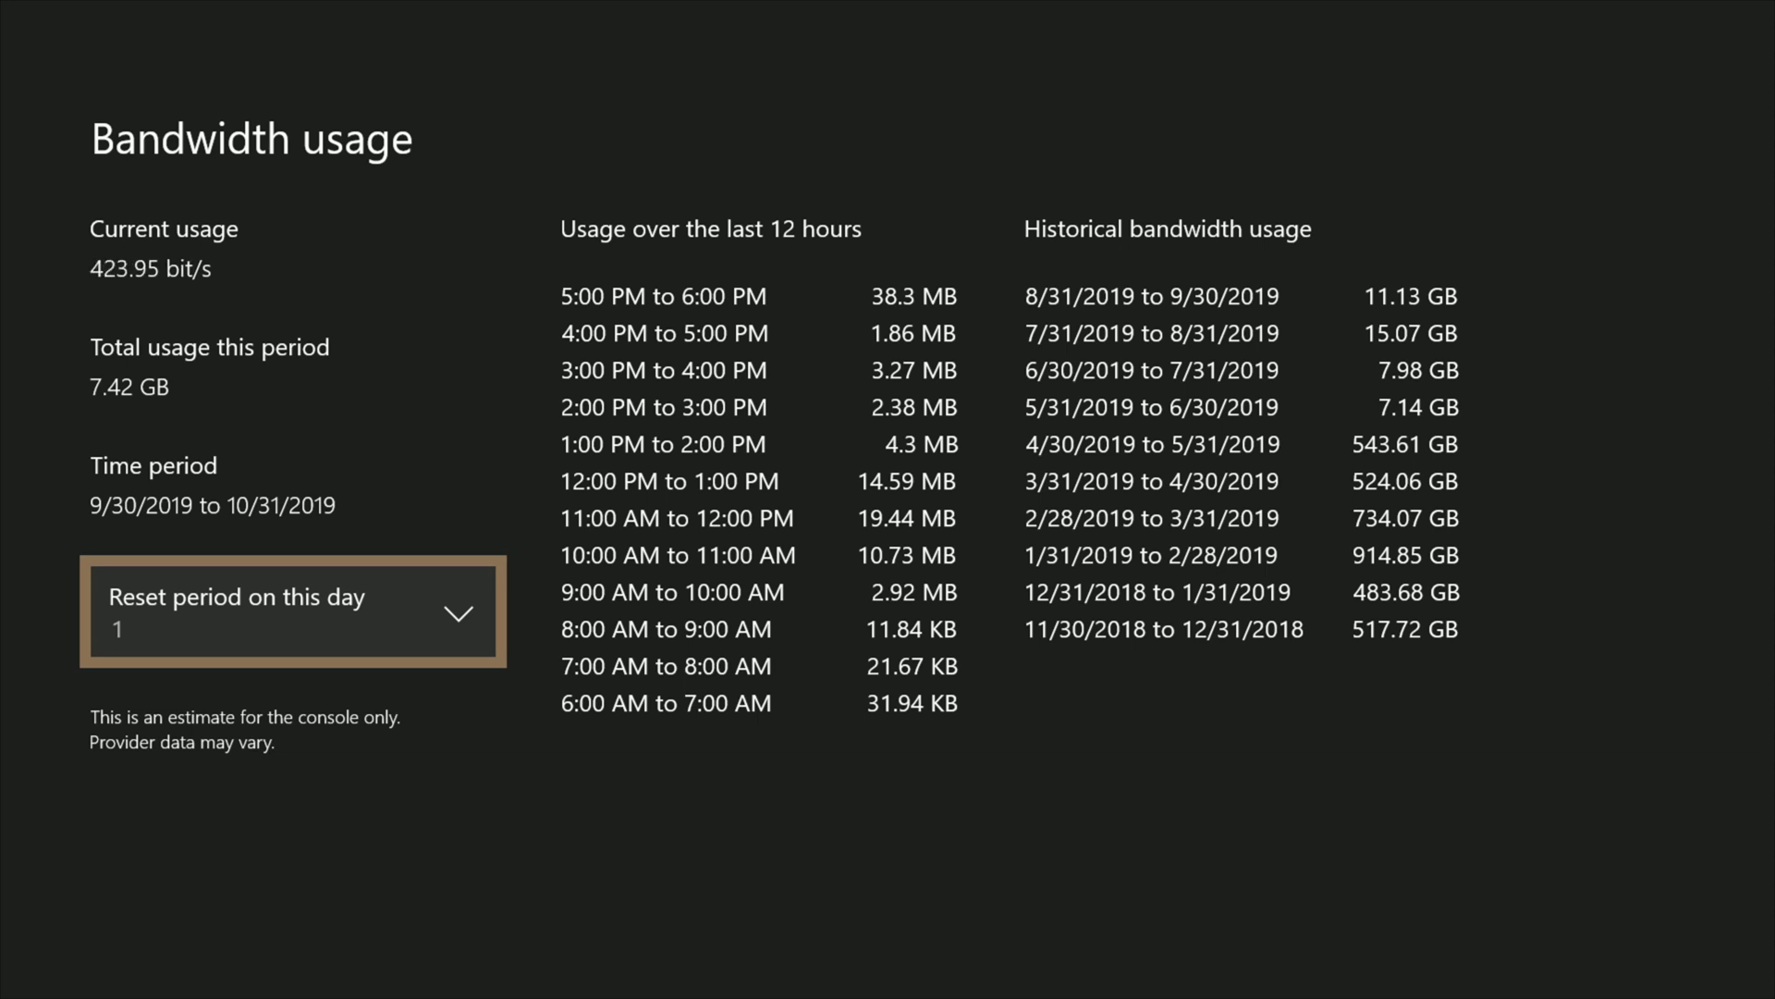
{"action": "key", "text": "Escape"}
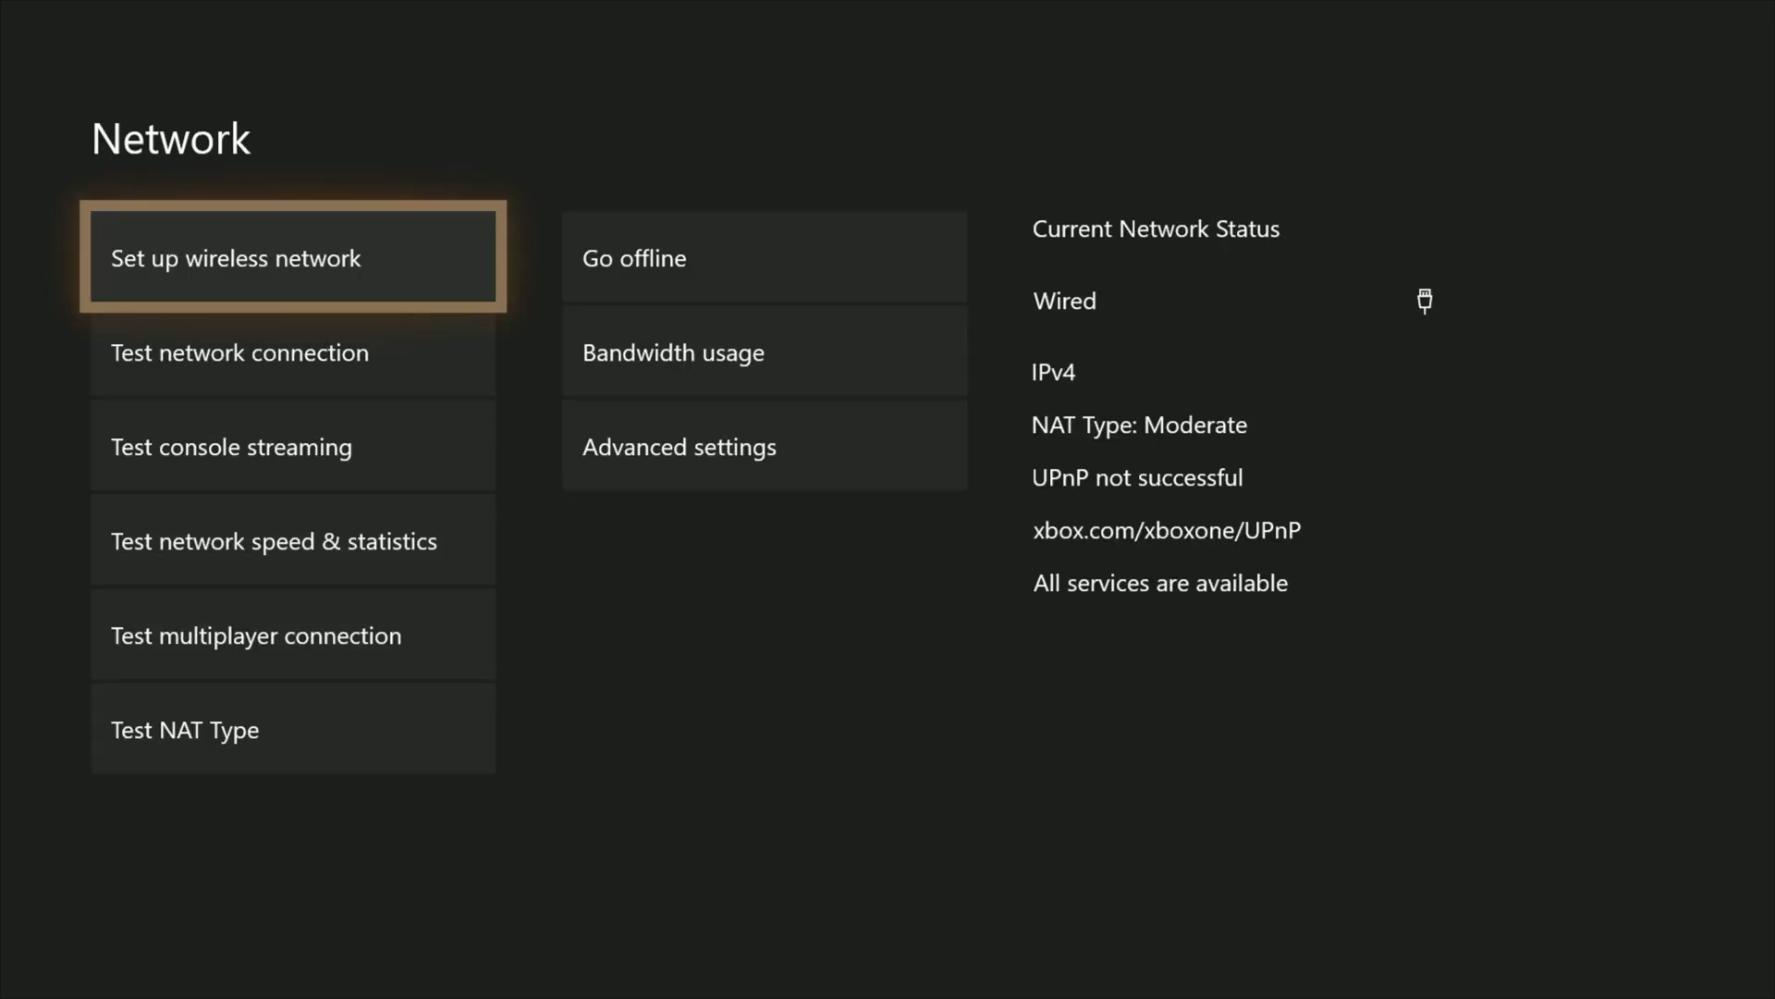
Leave the Network settings and open TV & display options in the General category.
{"action": "key", "text": "Down"}
{"action": "key", "text": "Down"}
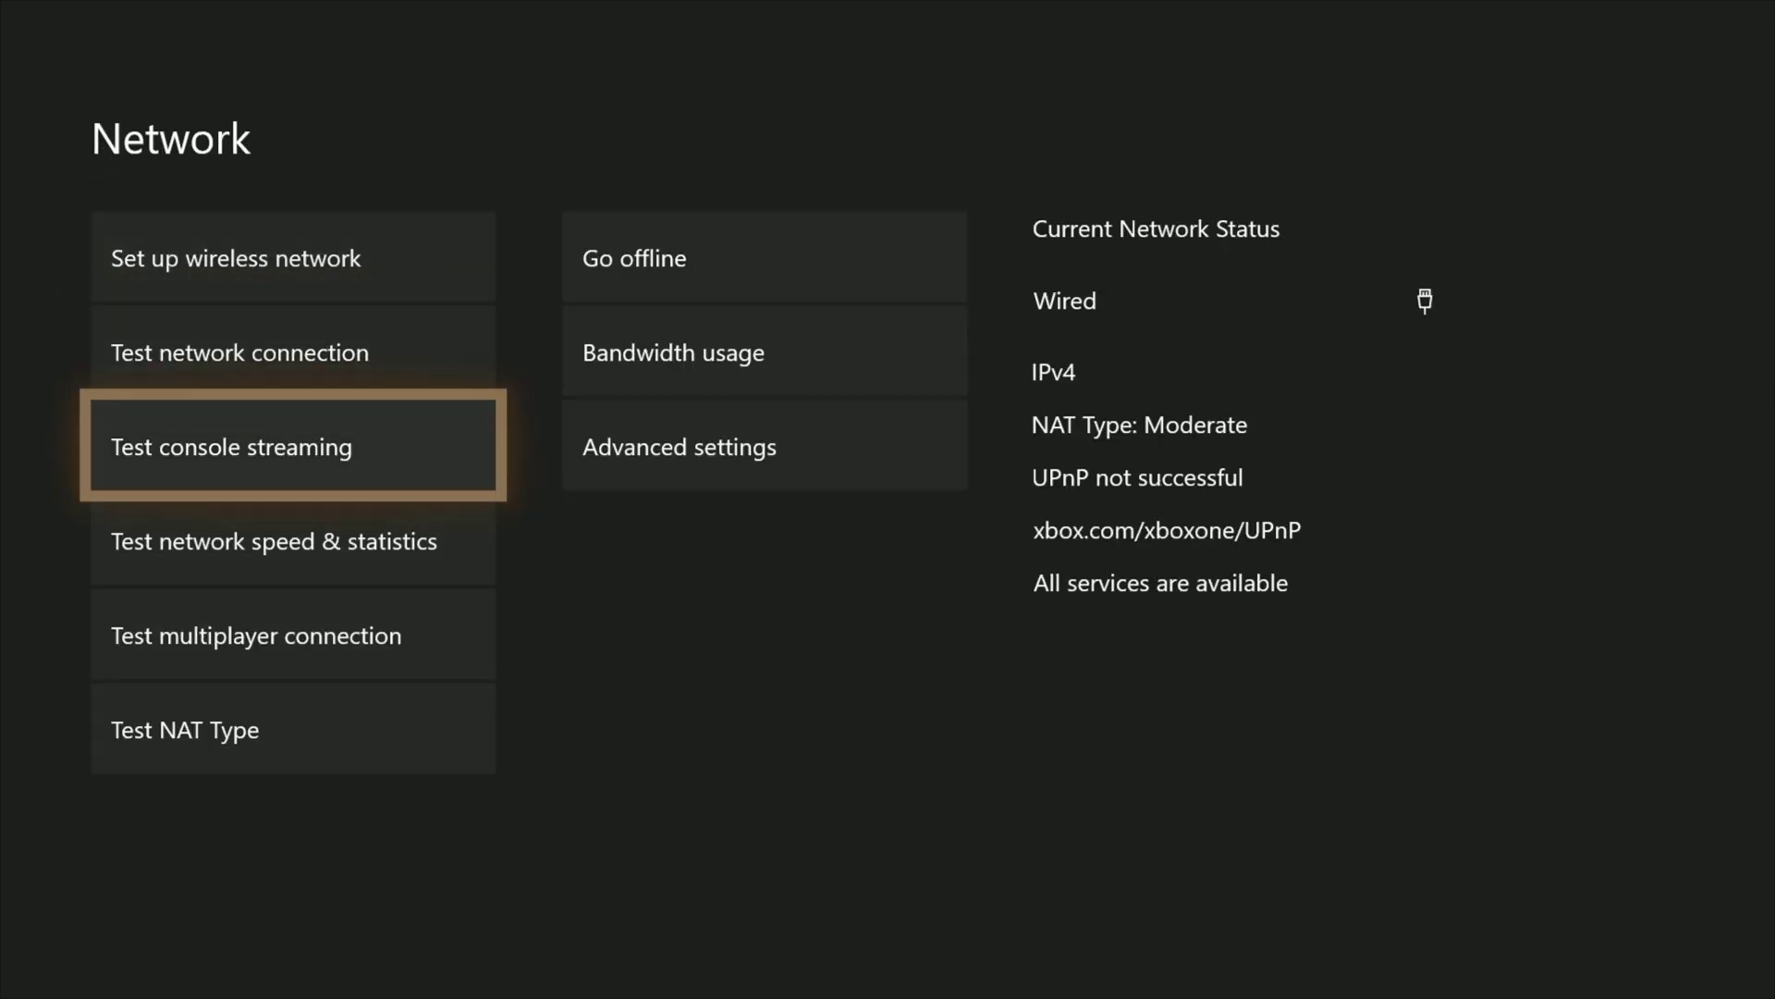
{"action": "key", "text": "Up"}
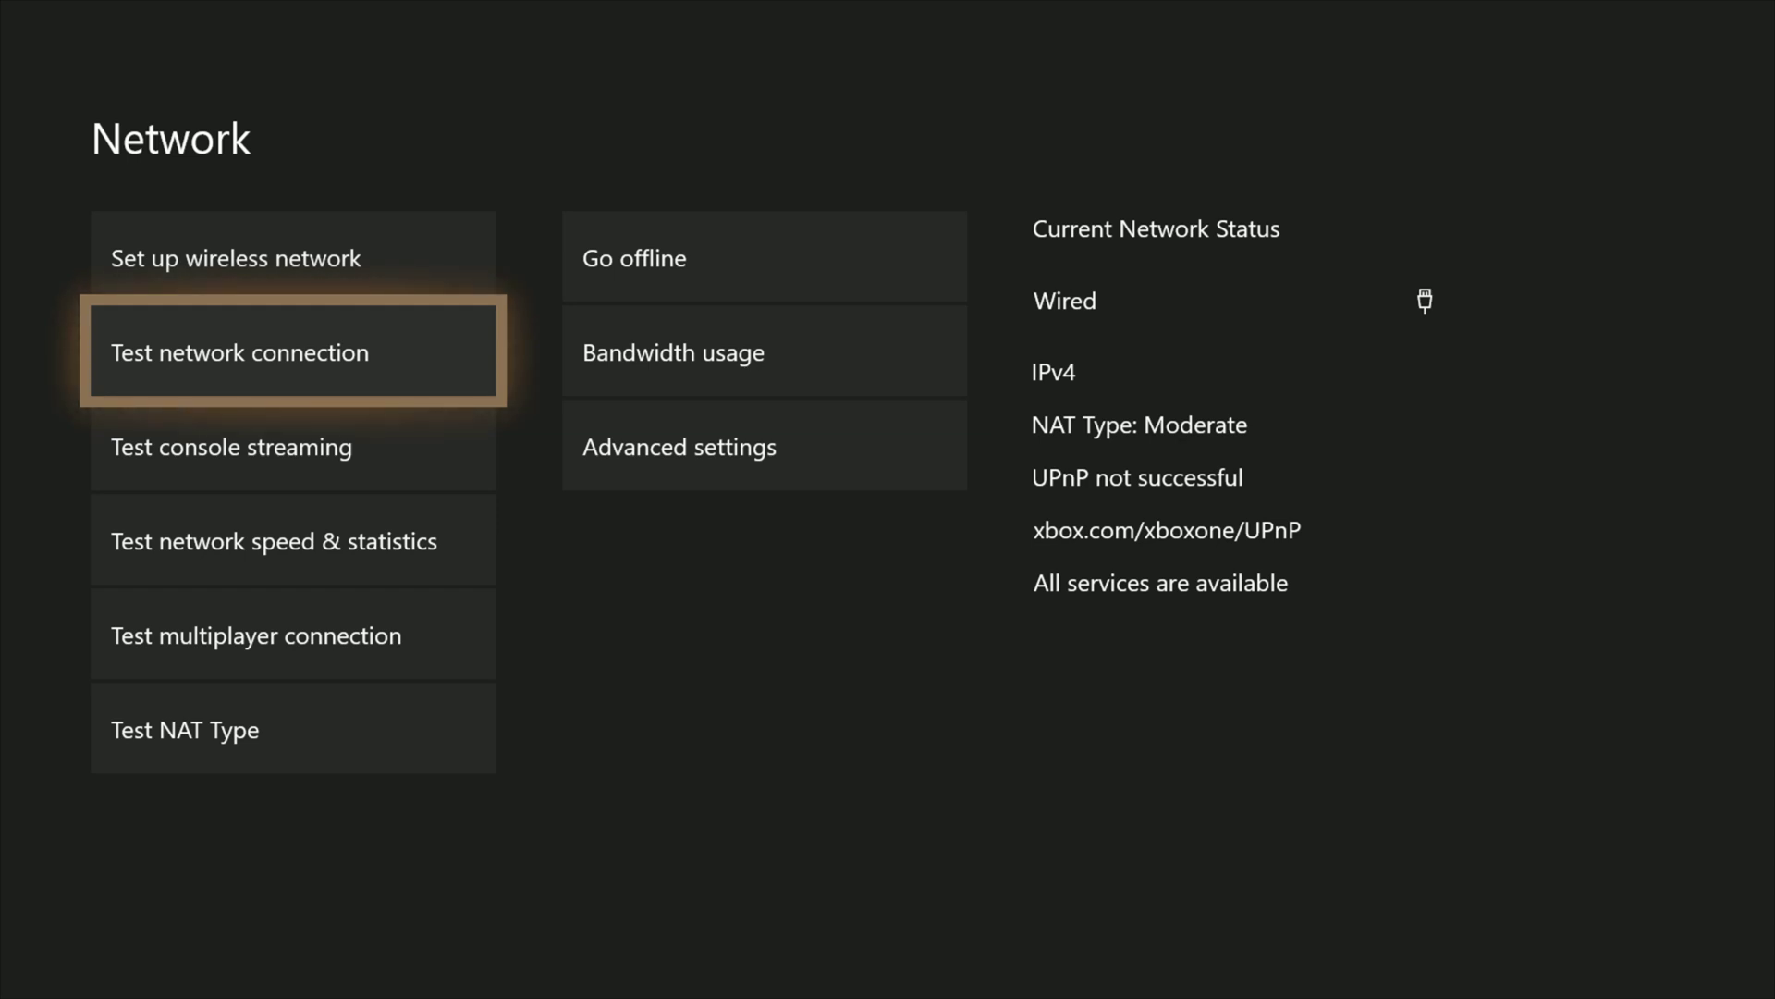
{"action": "key", "text": "Escape"}
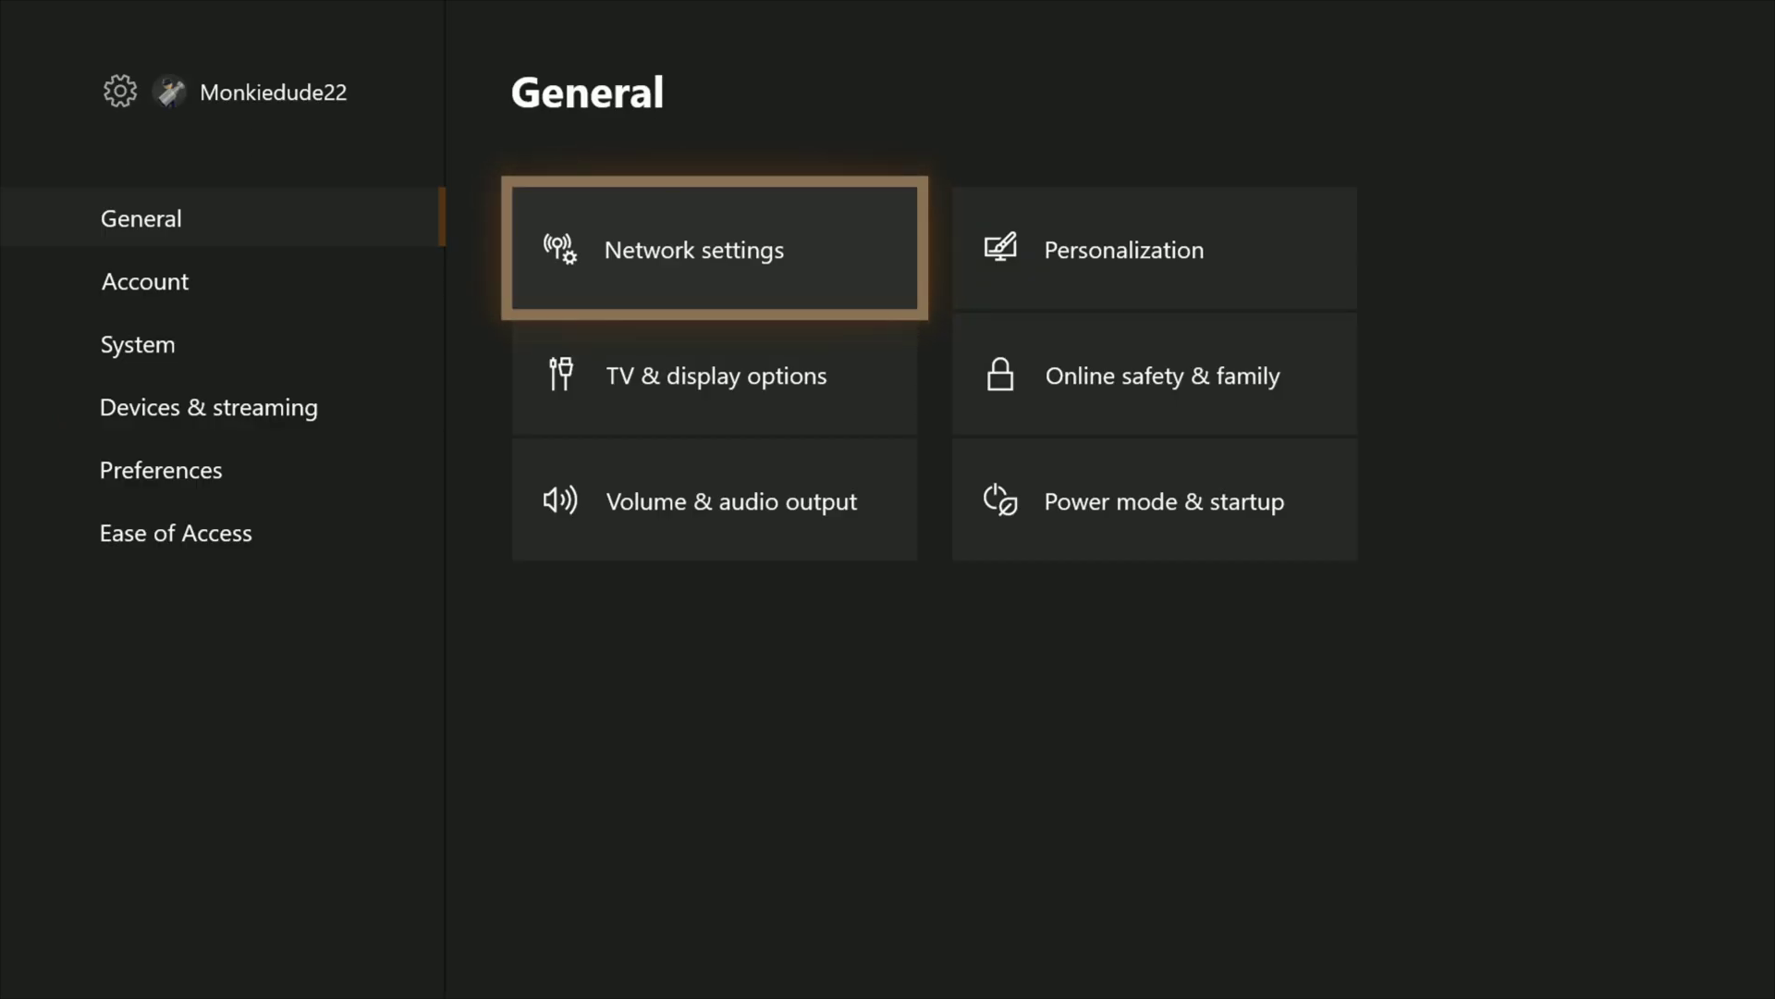
{"action": "key", "text": "Down"}
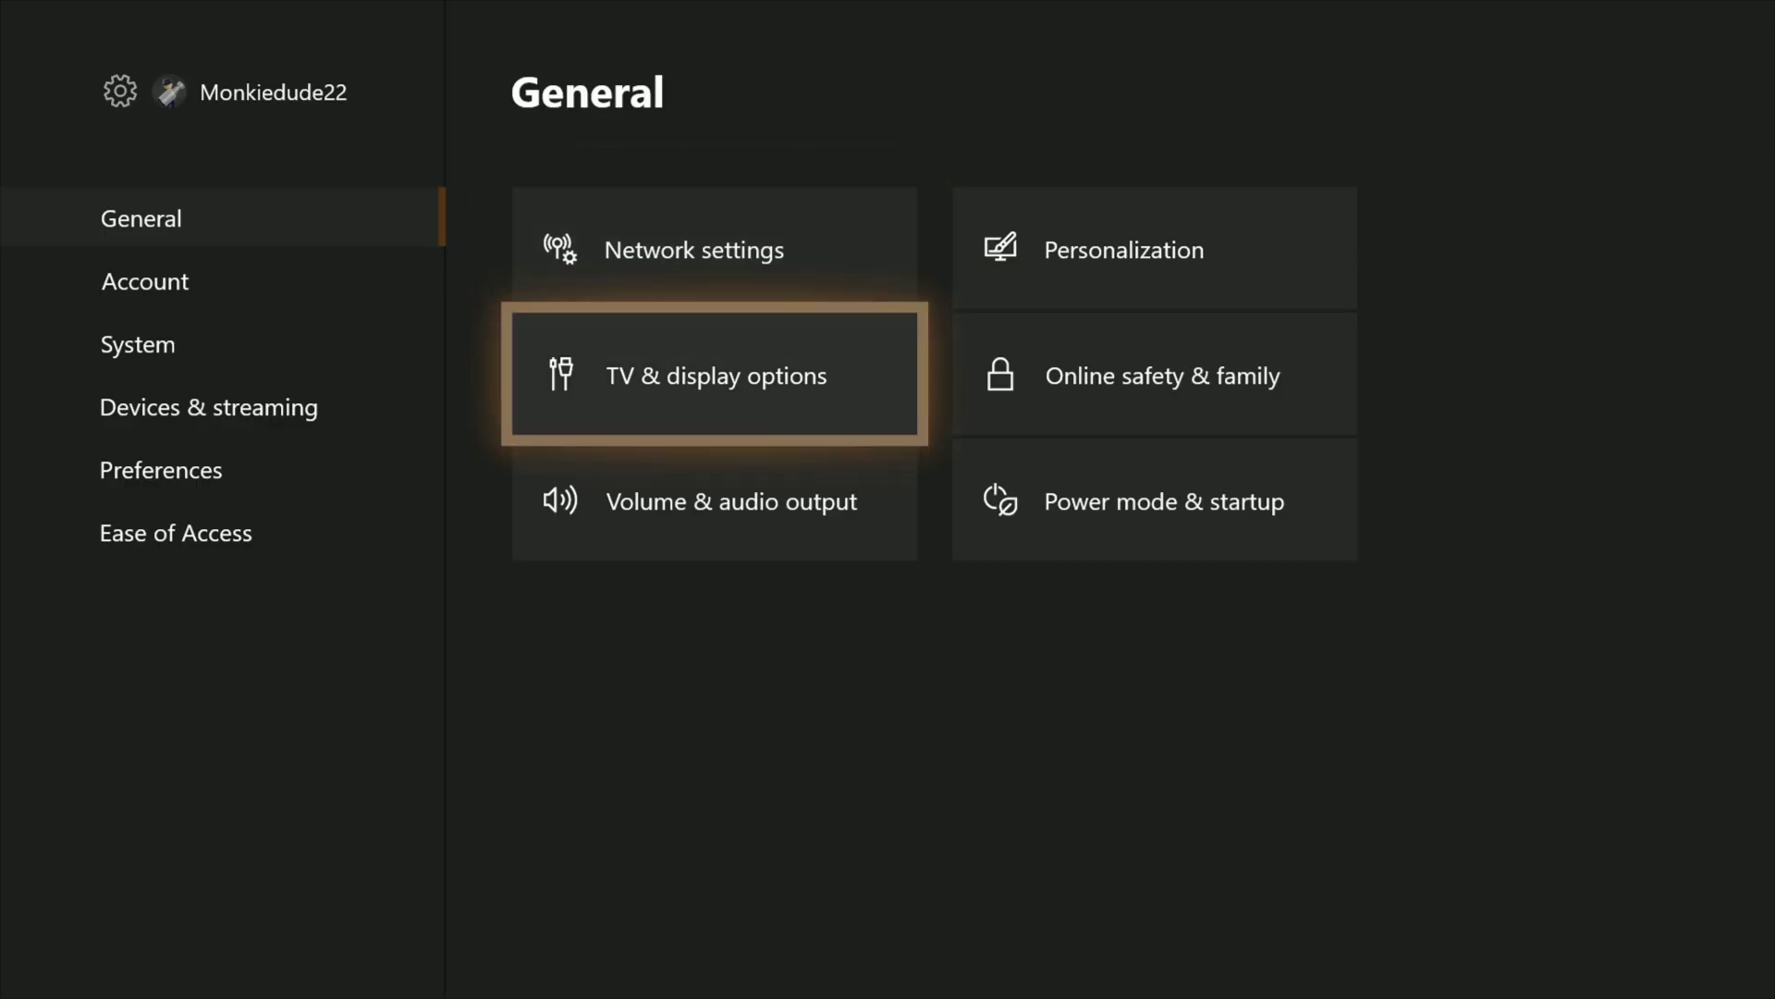
{"action": "key", "text": "Return"}
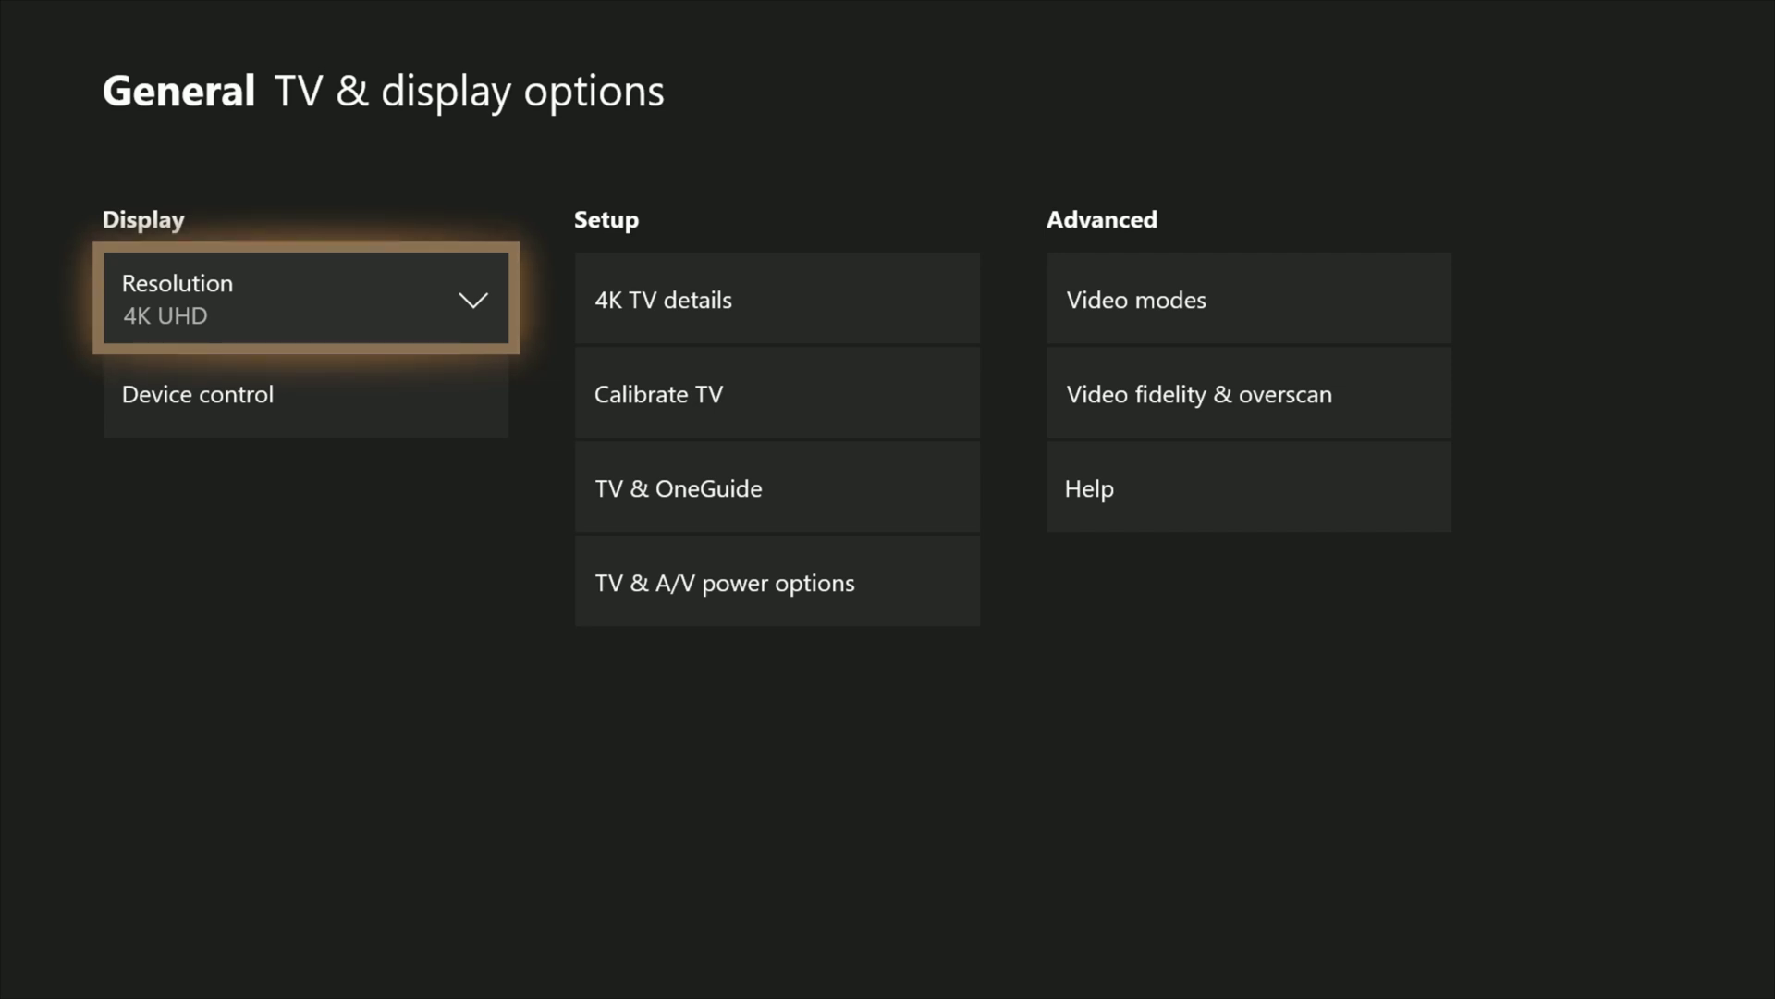
Look at the available display resolutions and close the list without choosing another one.
{"action": "key", "text": "Return"}
{"action": "key", "text": "Down"}
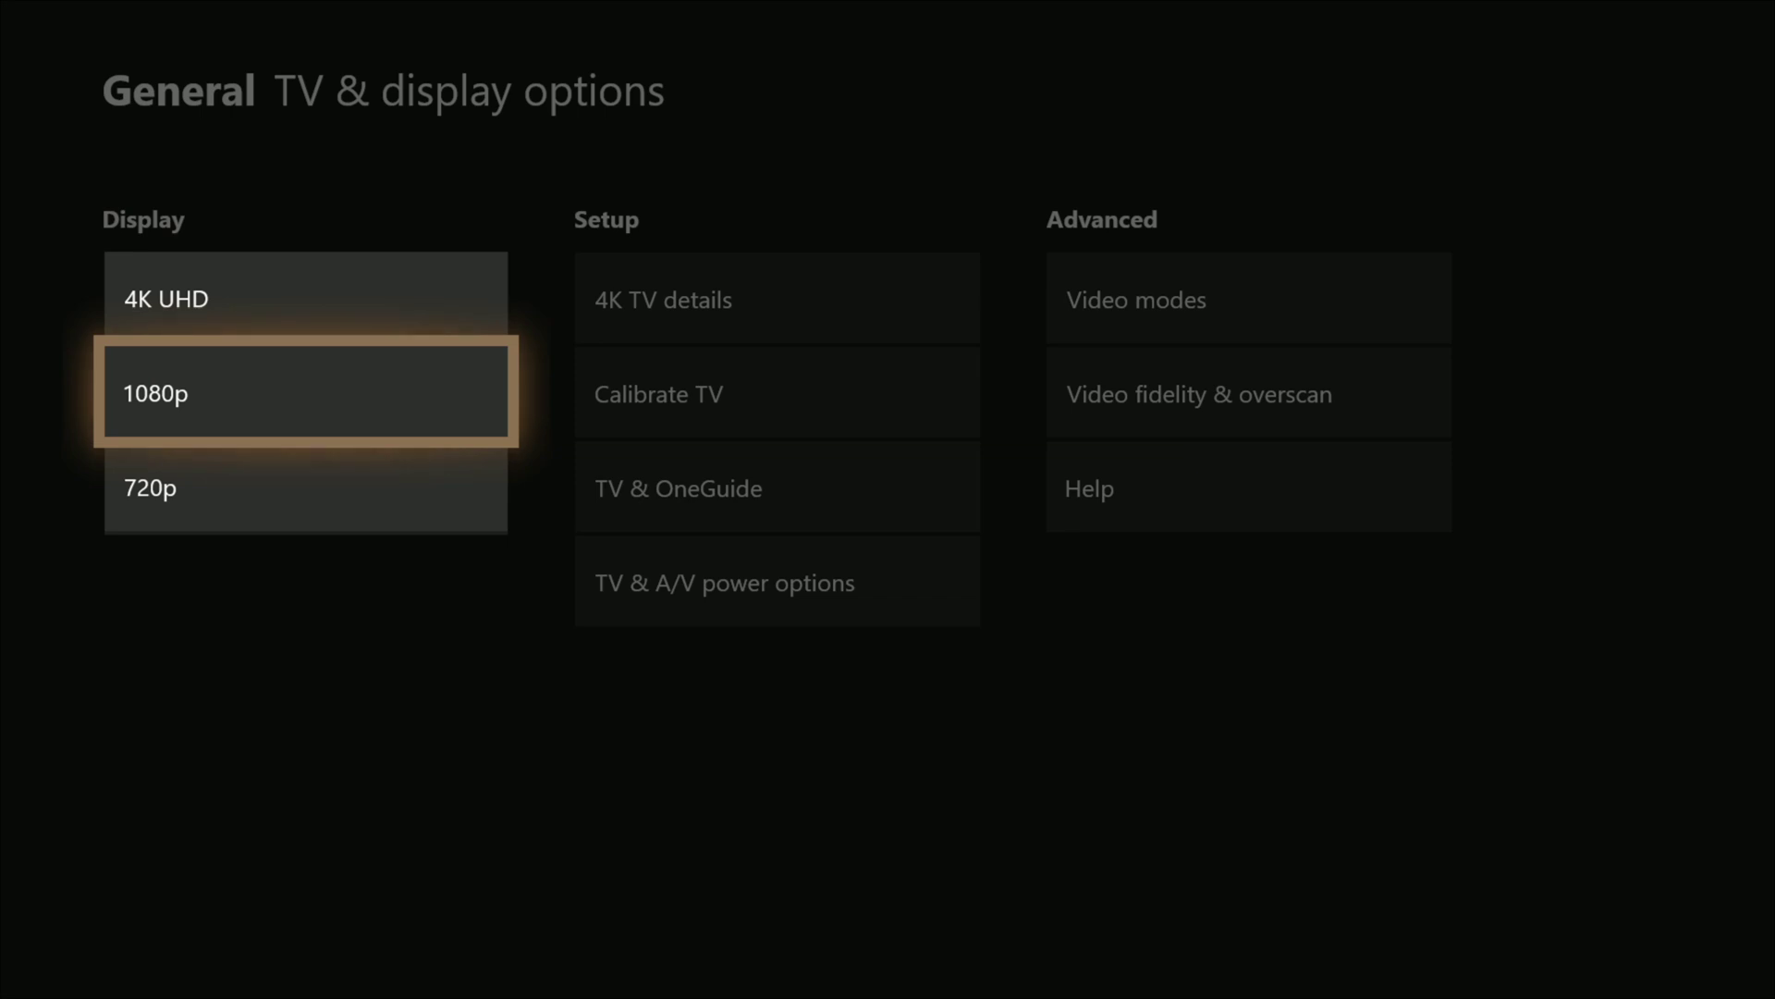
{"action": "key", "text": "Escape"}
Review the 4K TV details and the Device control settings, and return to the General category.
{"action": "key", "text": "Right"}
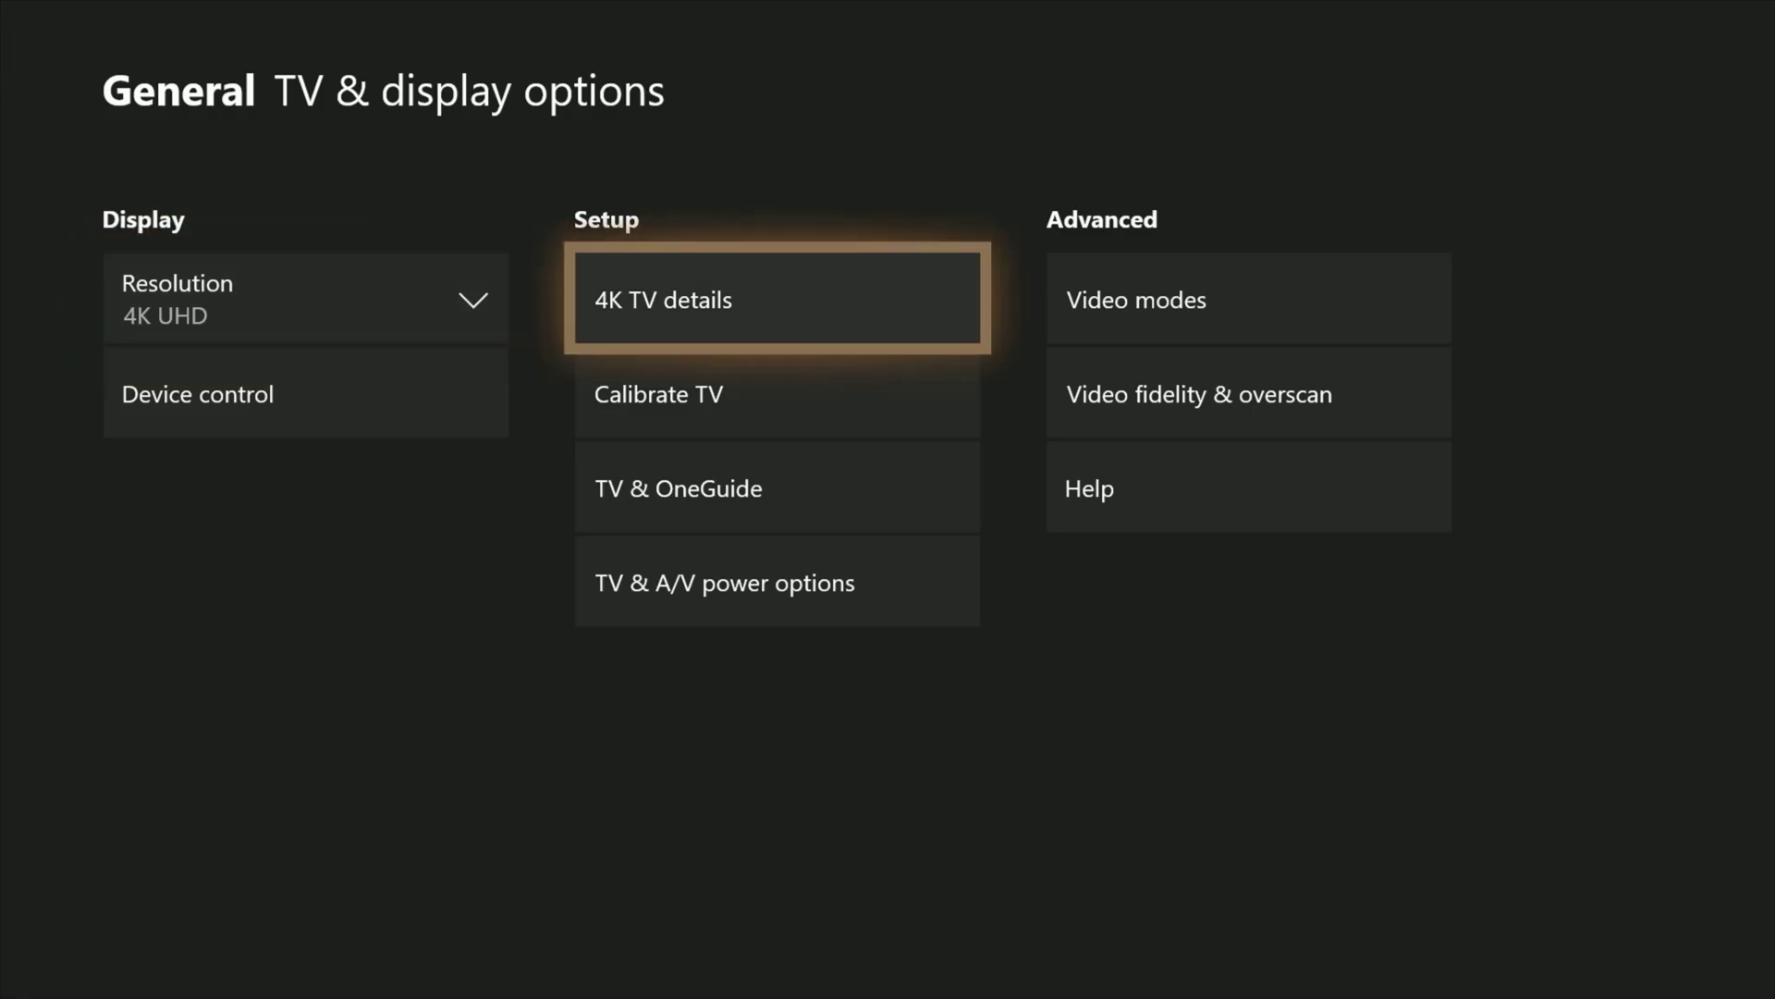
{"action": "key", "text": "Return"}
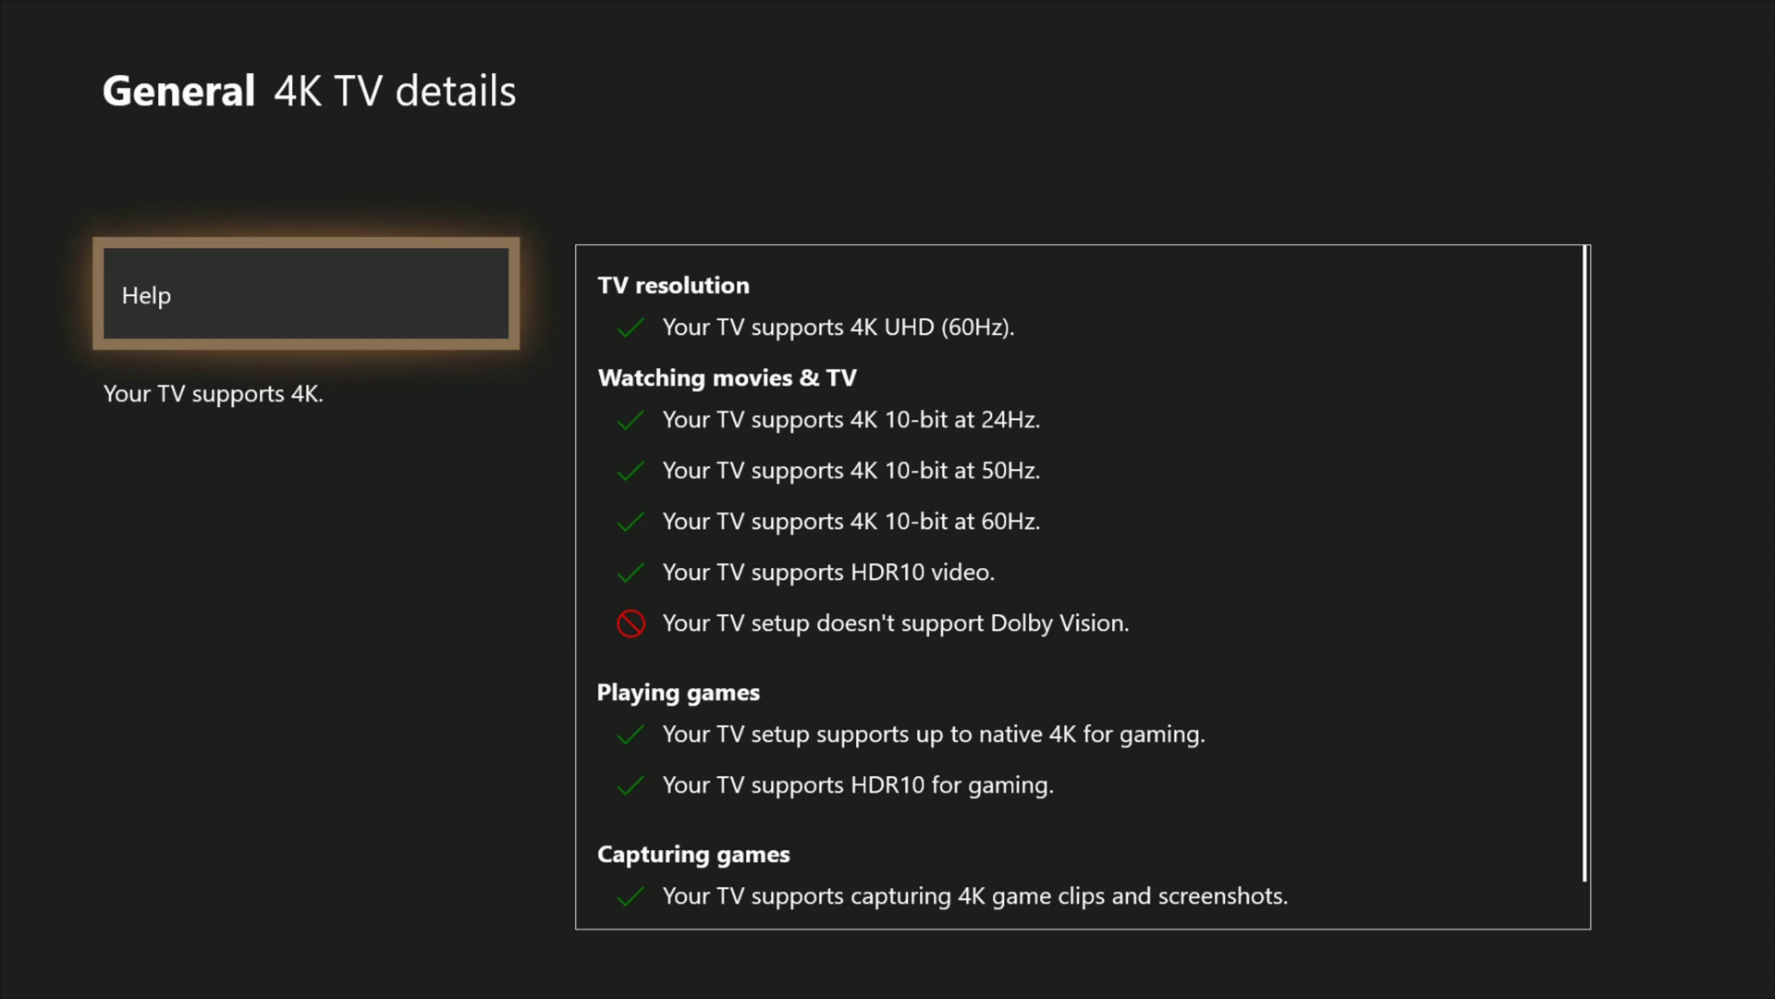
{"action": "key", "text": "Escape"}
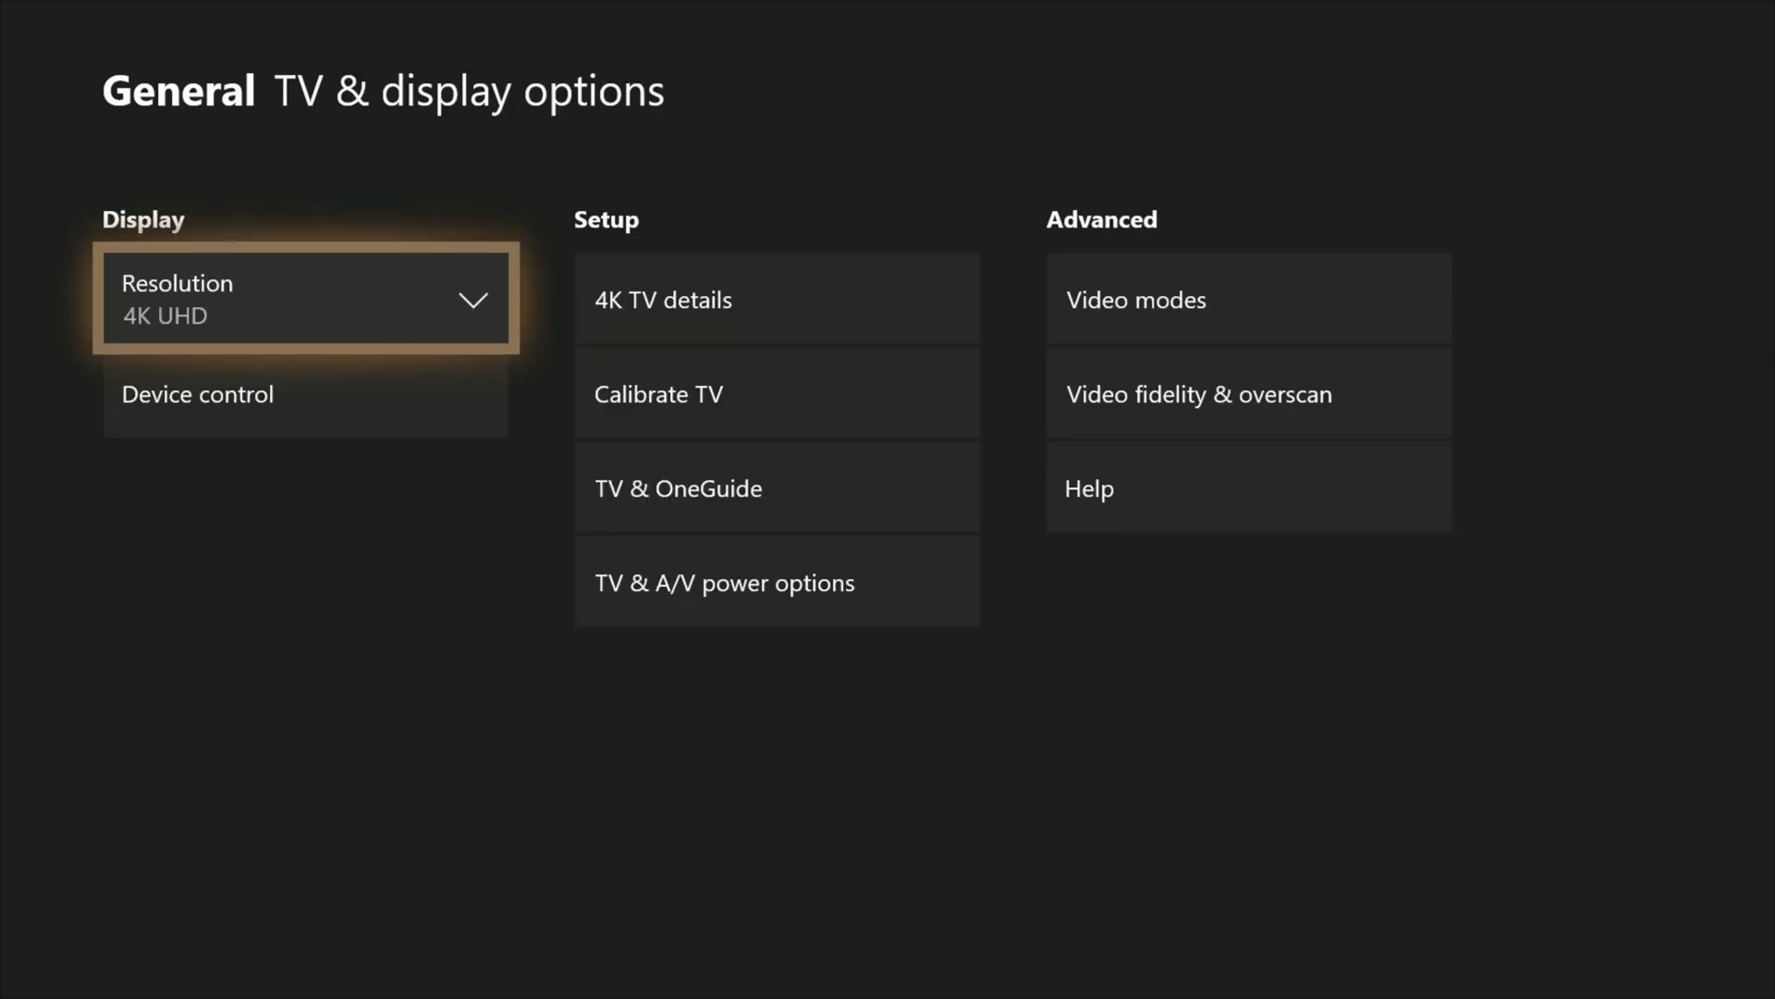
{"action": "key", "text": "Down"}
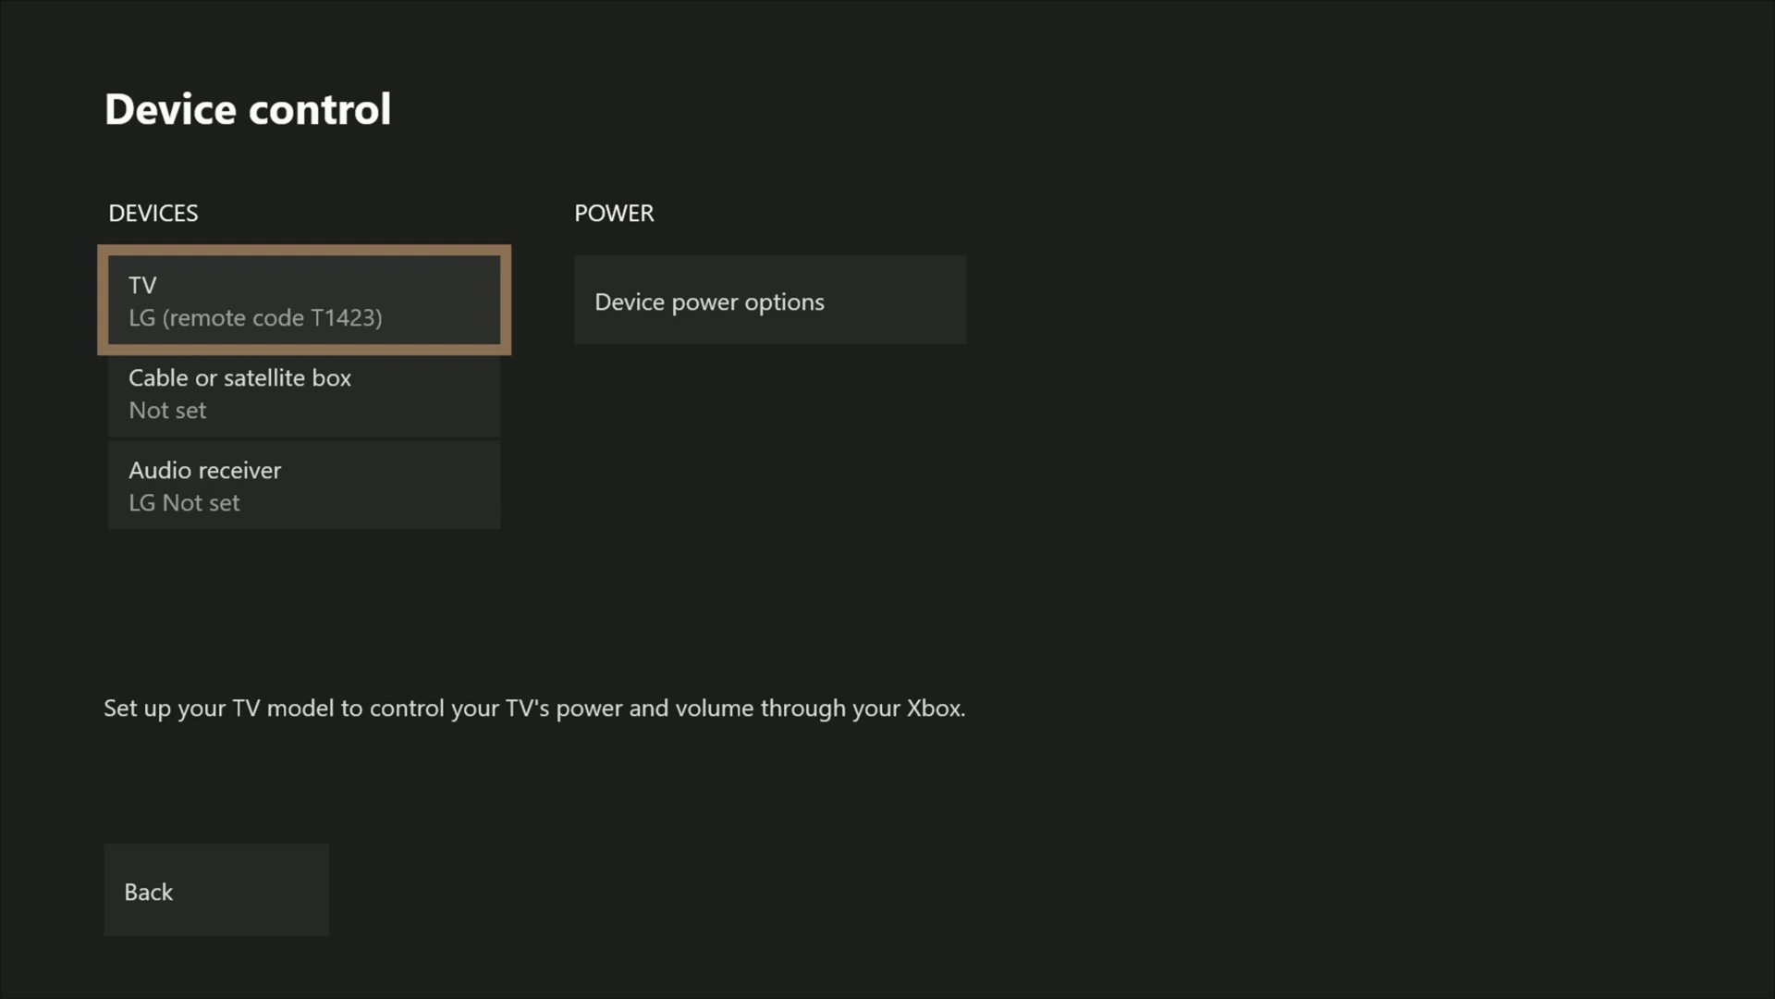
{"action": "left_click", "coordinate": [215, 889]}
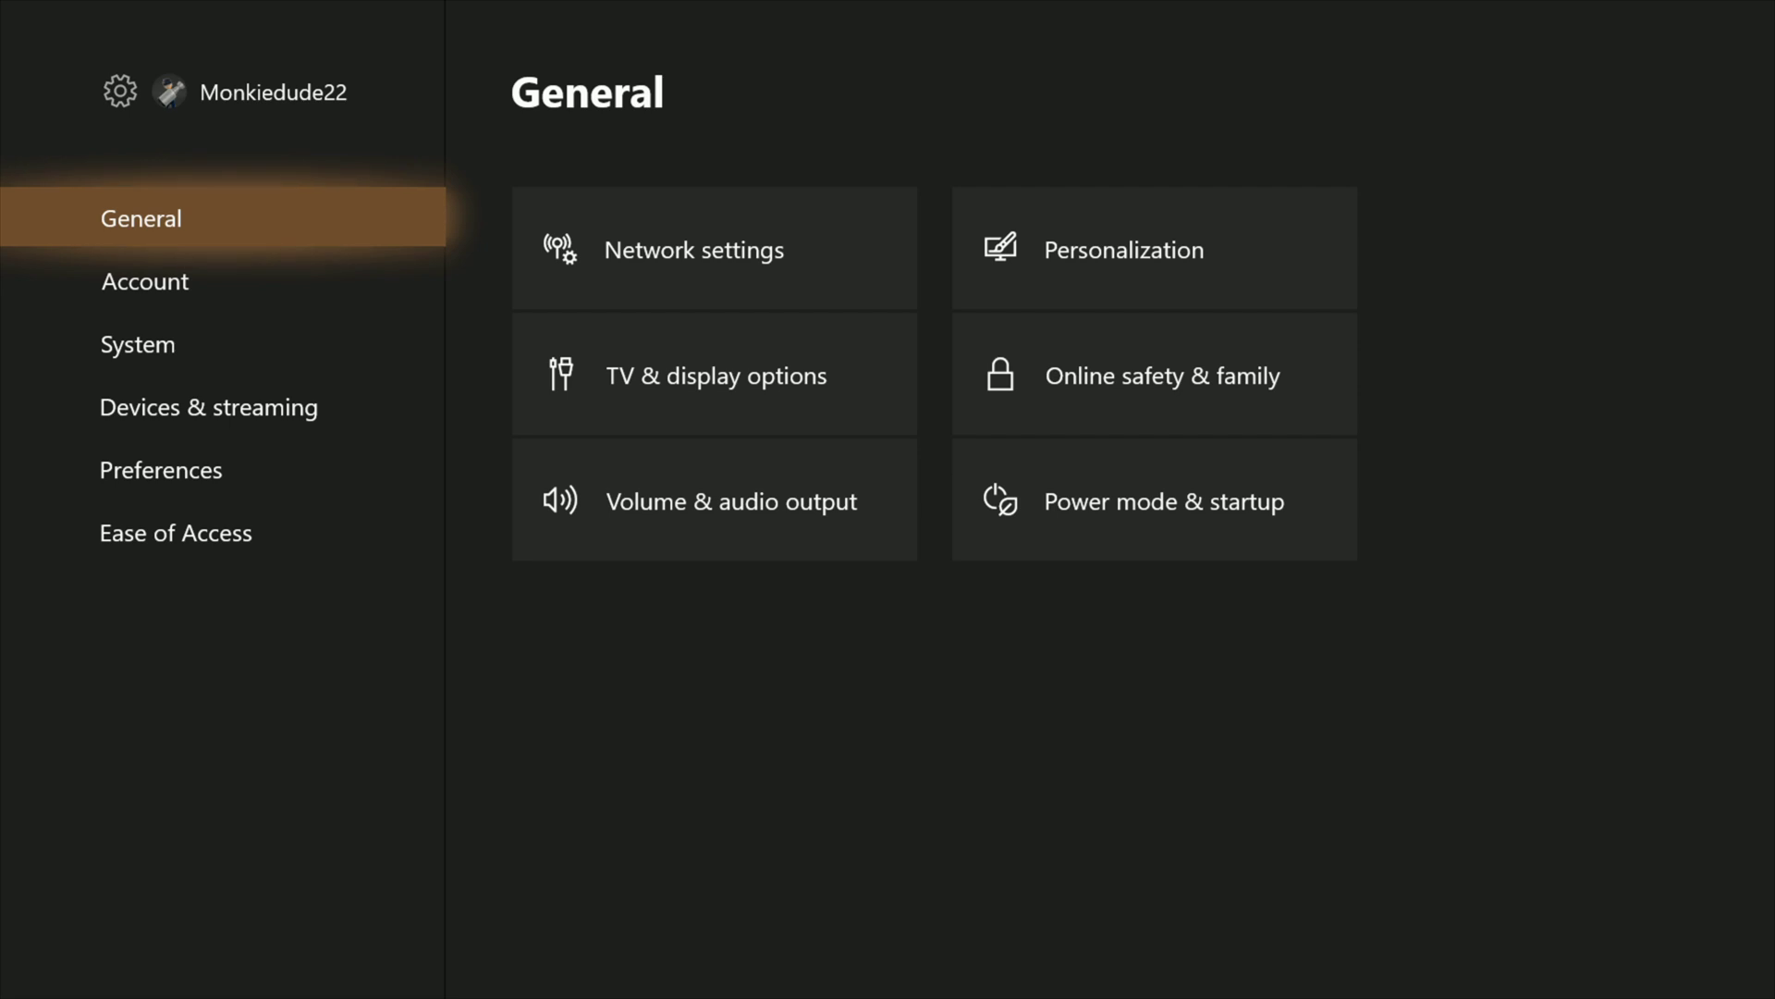
Look through the Account category's options, from sign-in and payment to privacy, content restrictions and account removal.
{"action": "left_click", "coordinate": [145, 281]}
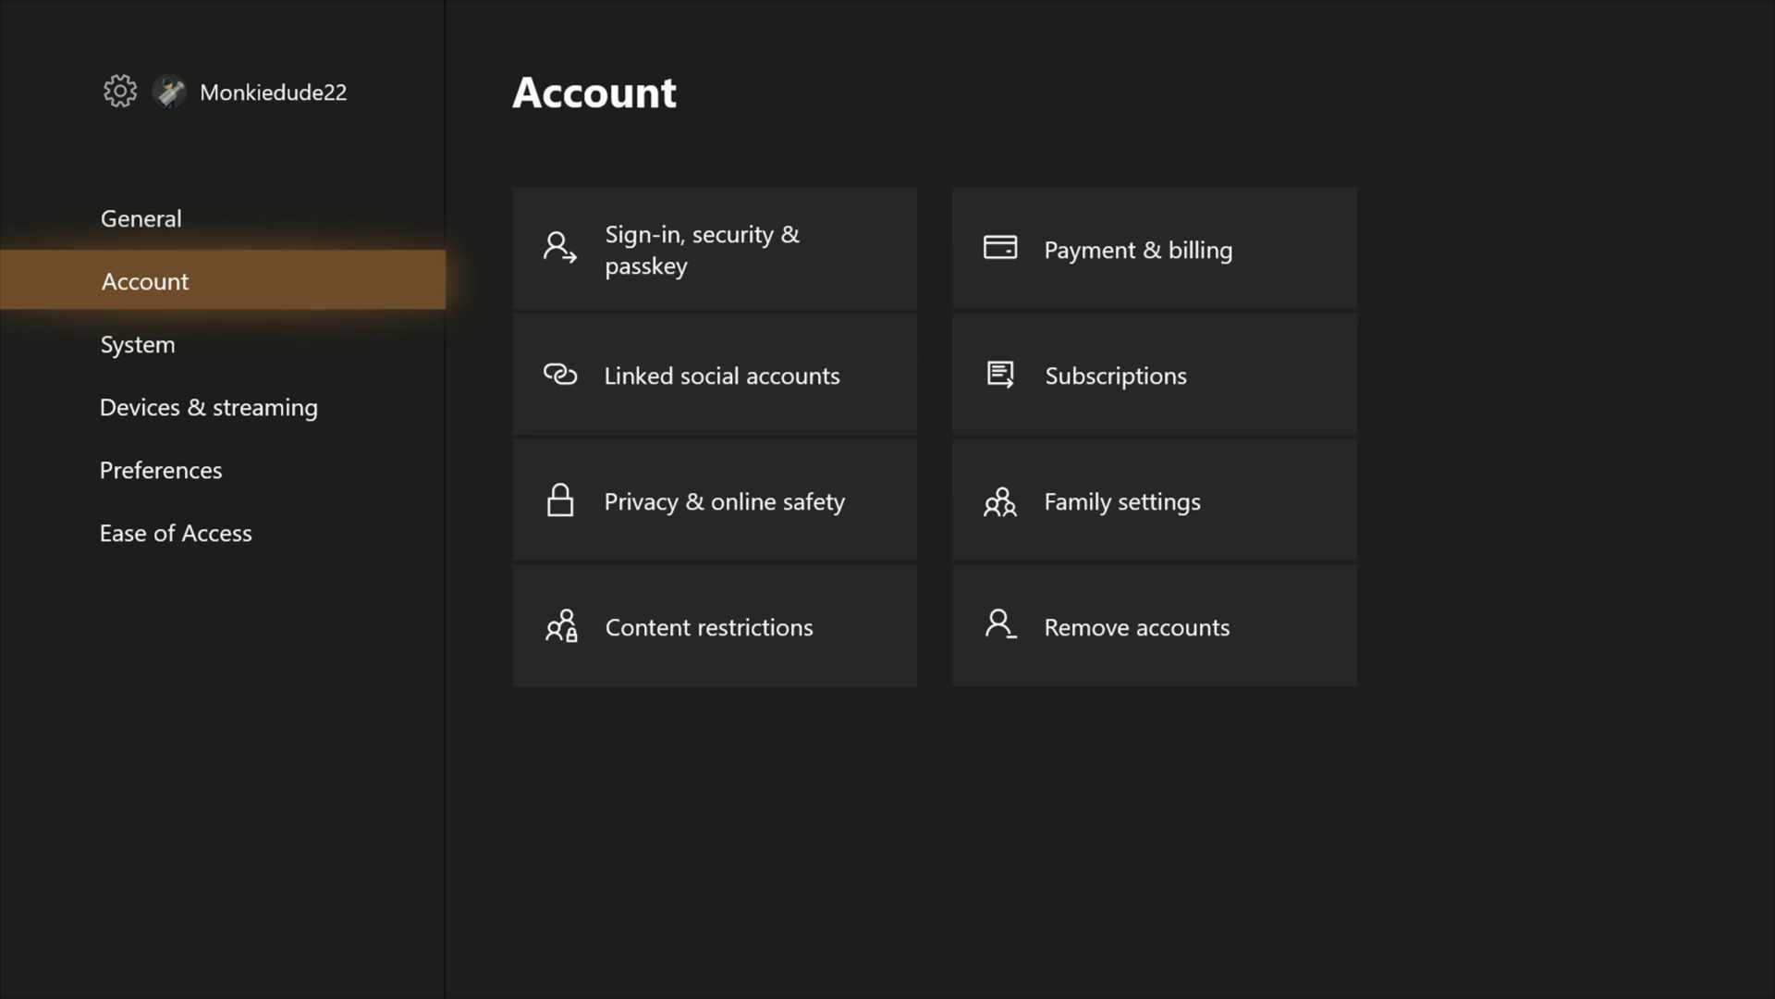
{"action": "key", "text": "Right"}
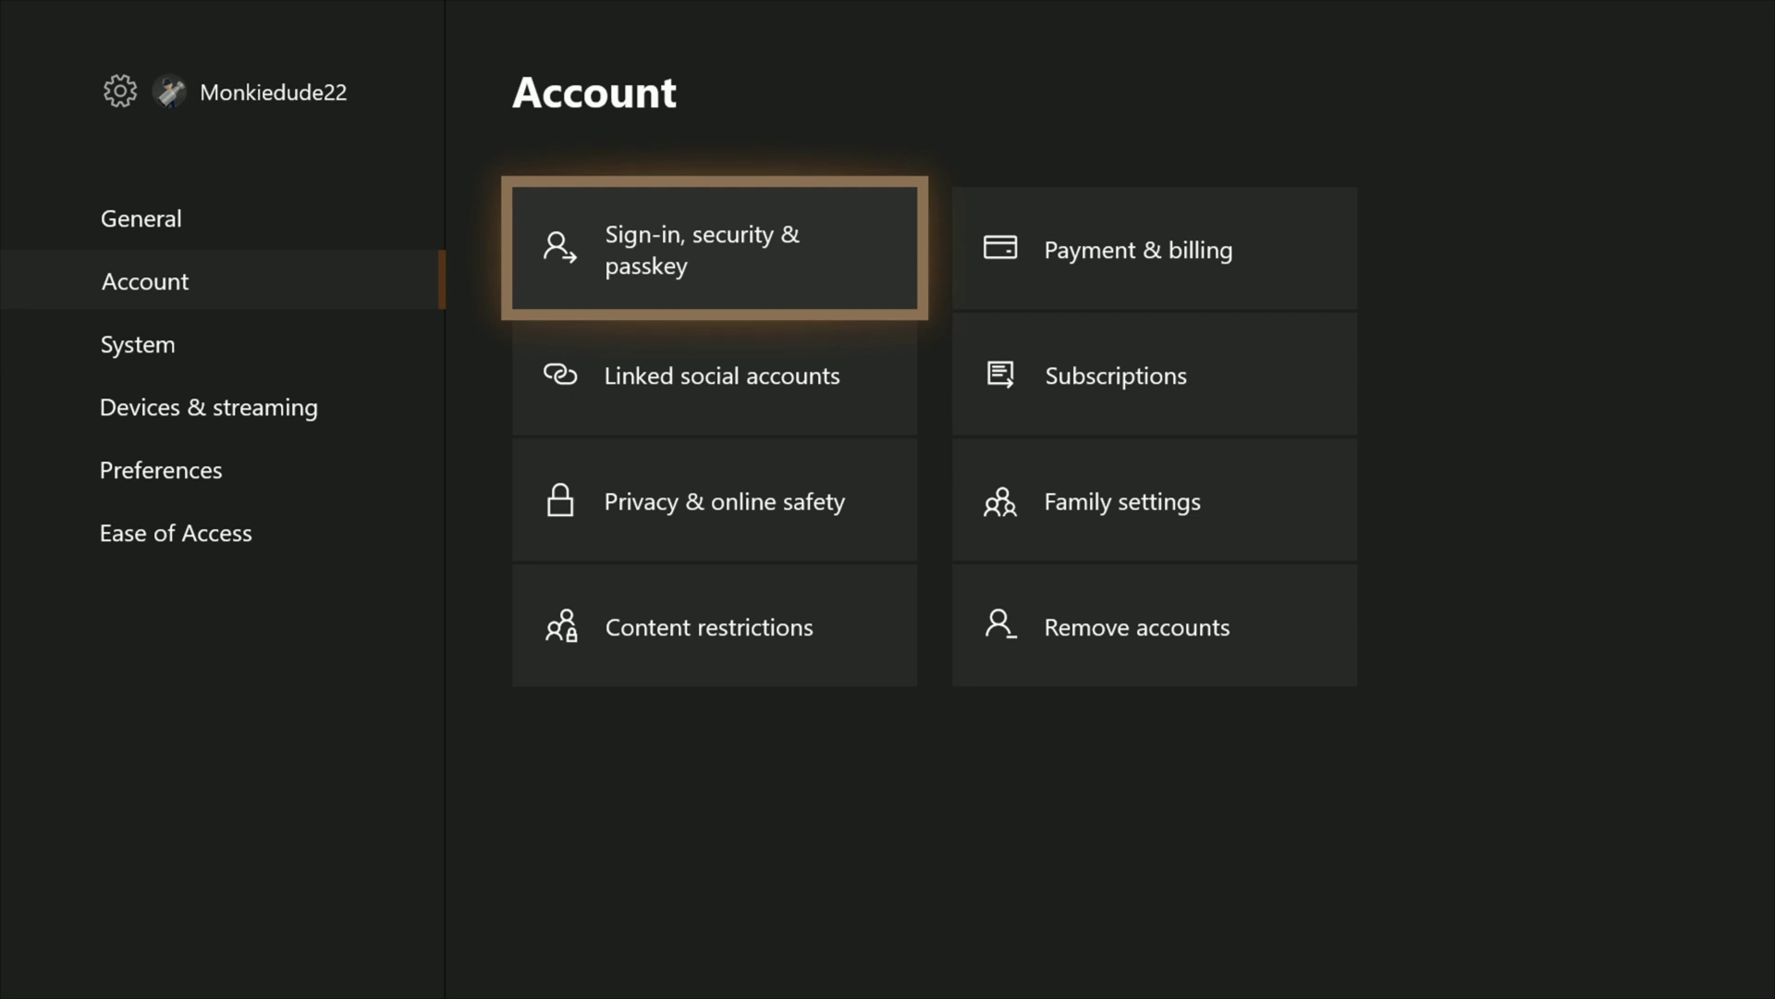
{"action": "key", "text": "Right"}
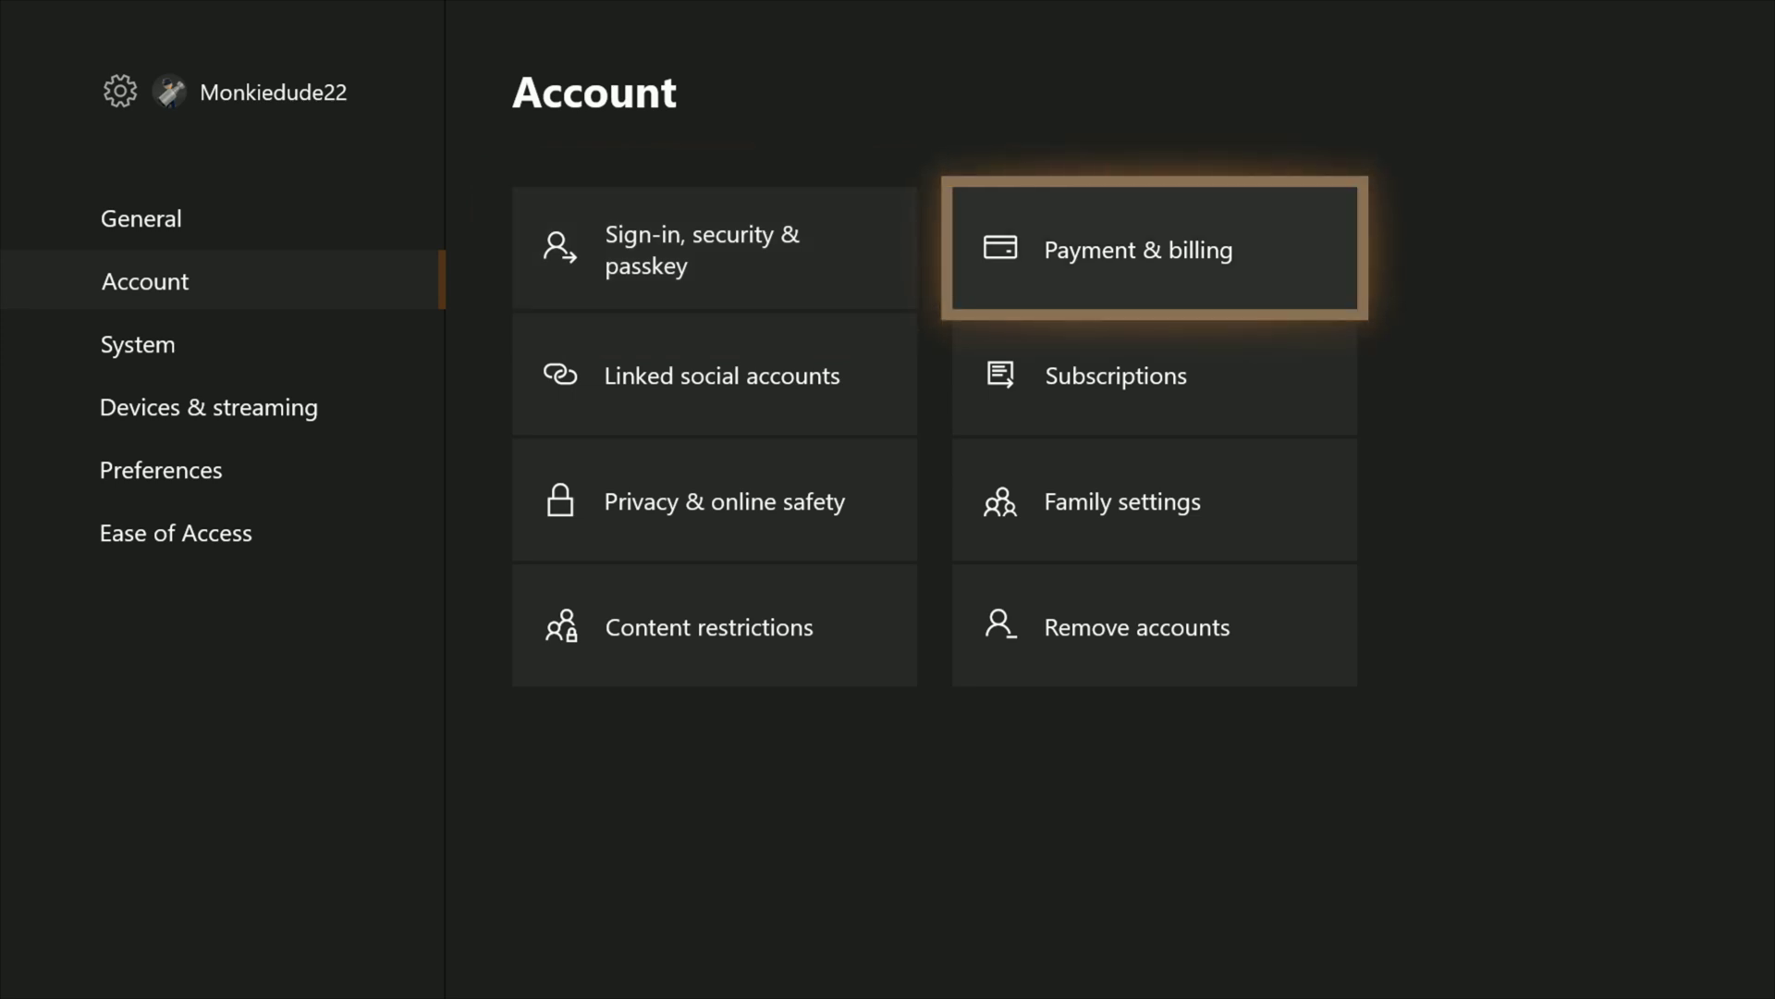
{"action": "key", "text": "Down"}
{"action": "key", "text": "Left"}
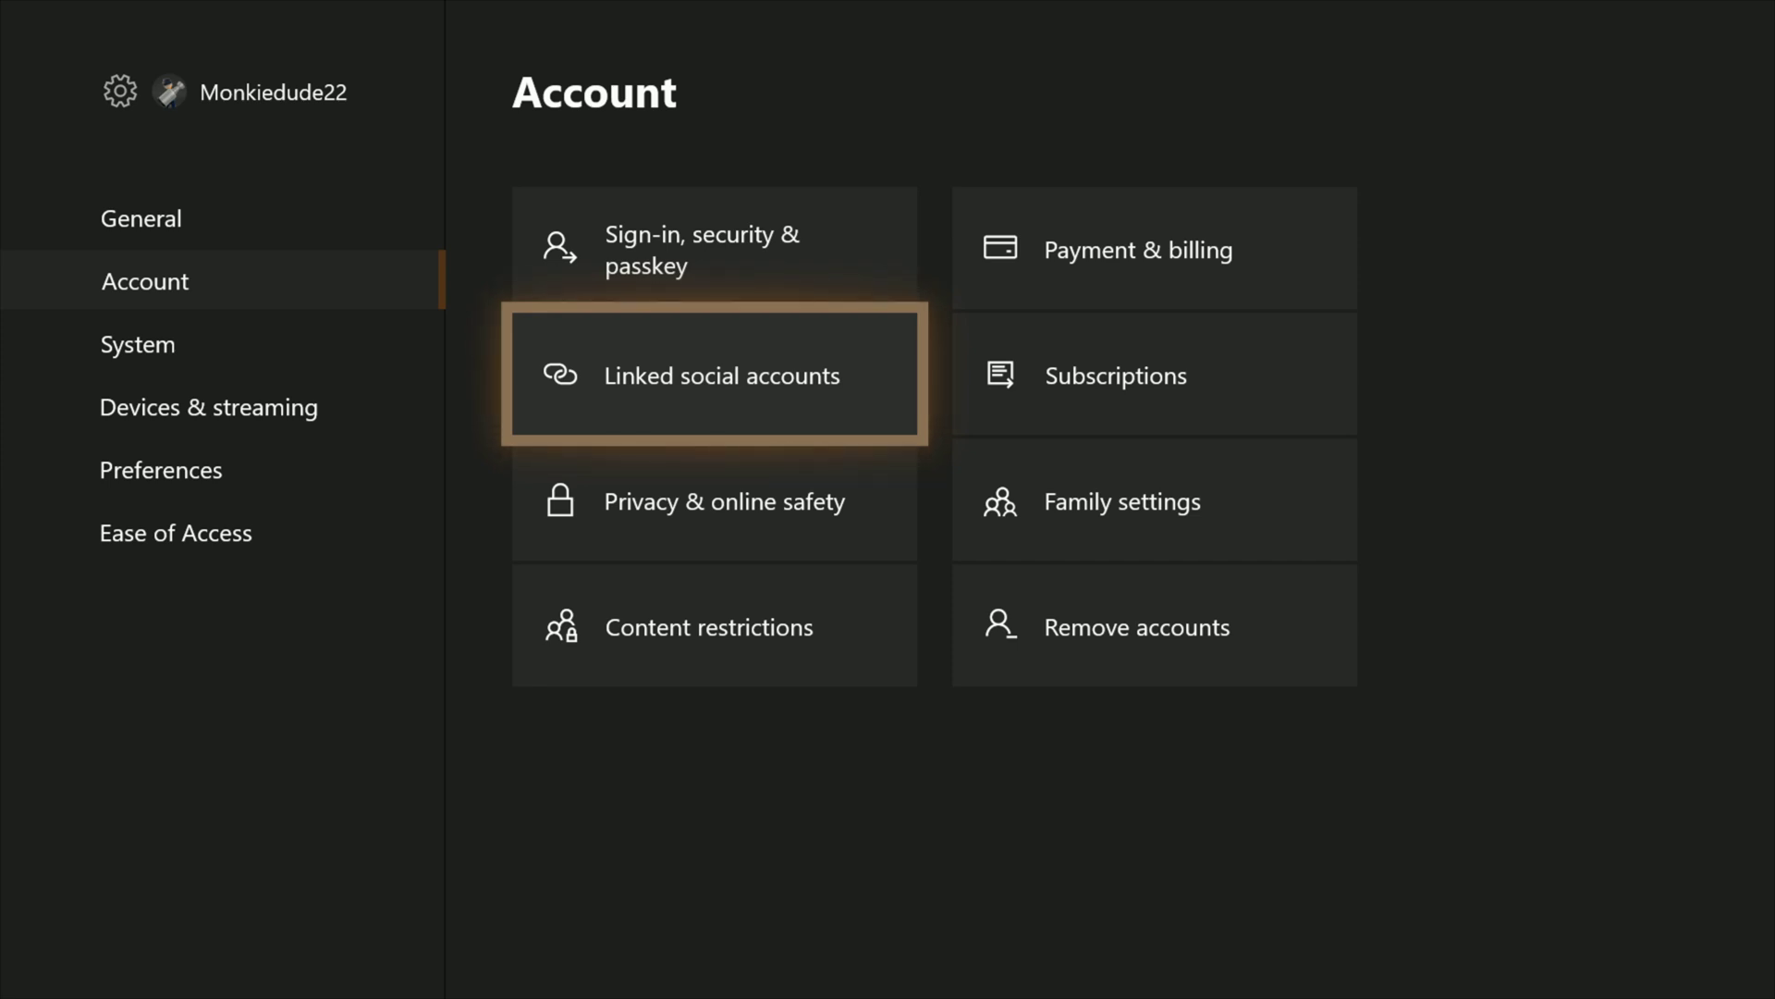
{"action": "key", "text": "Down"}
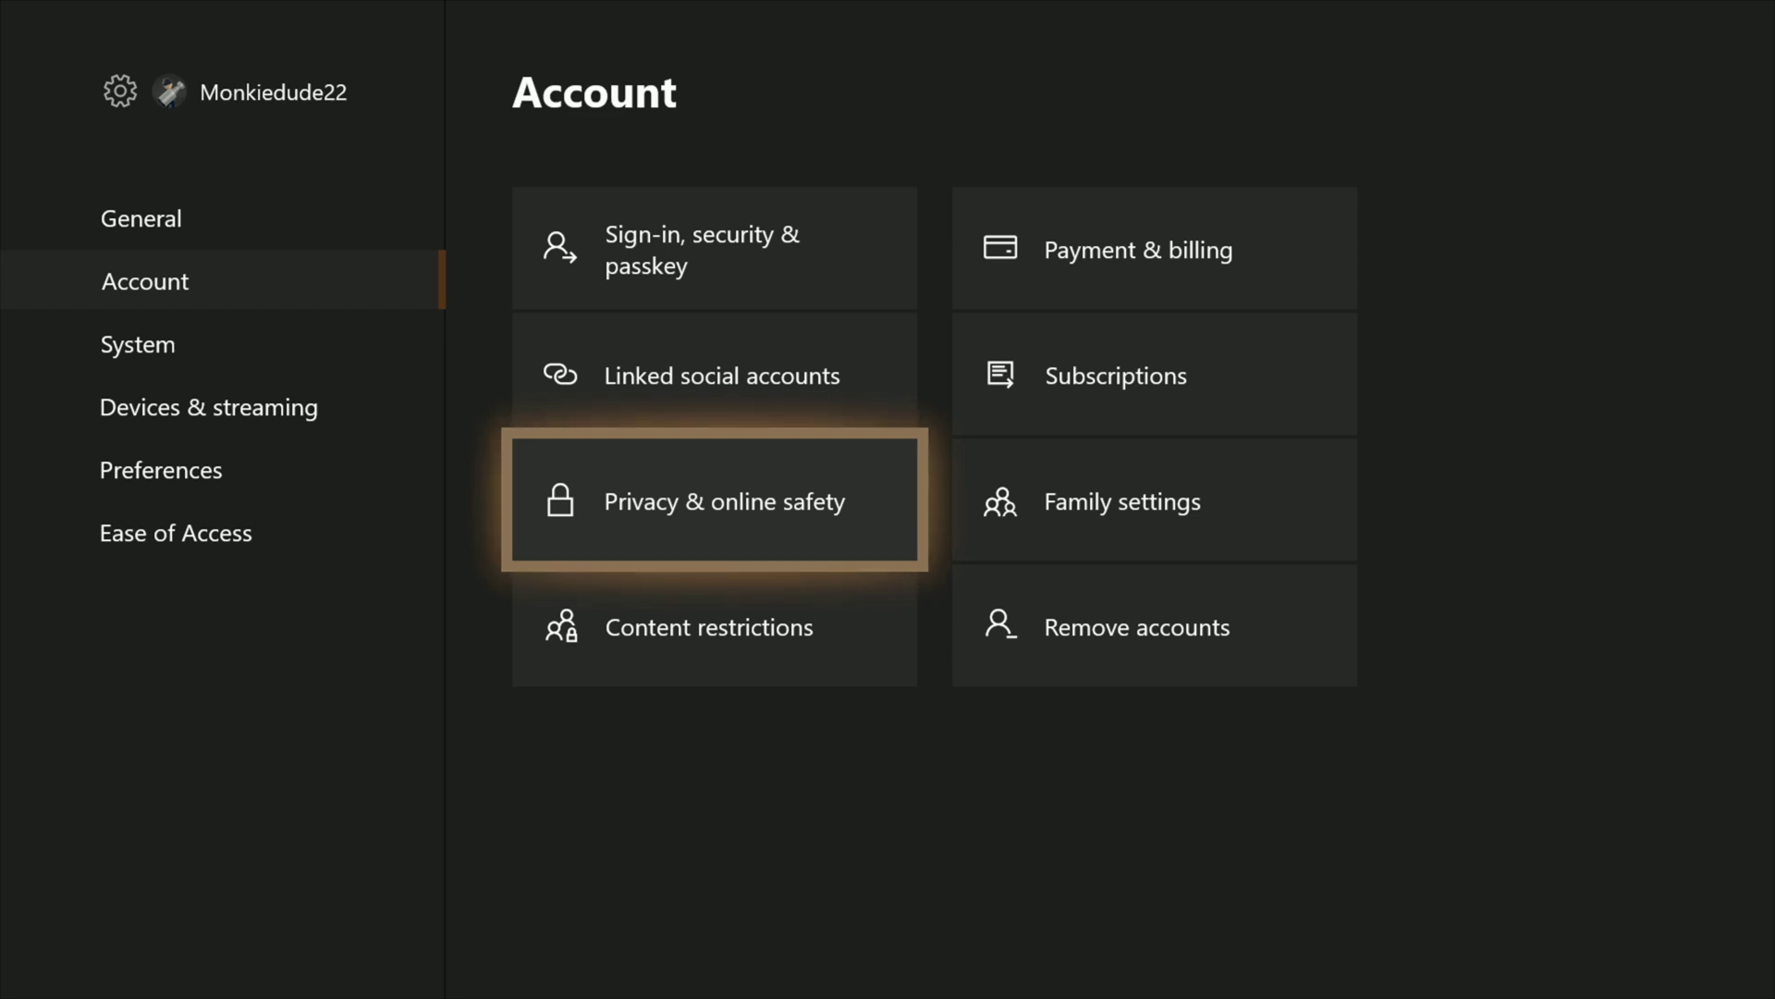
{"action": "key", "text": "Right"}
{"action": "key", "text": "Down"}
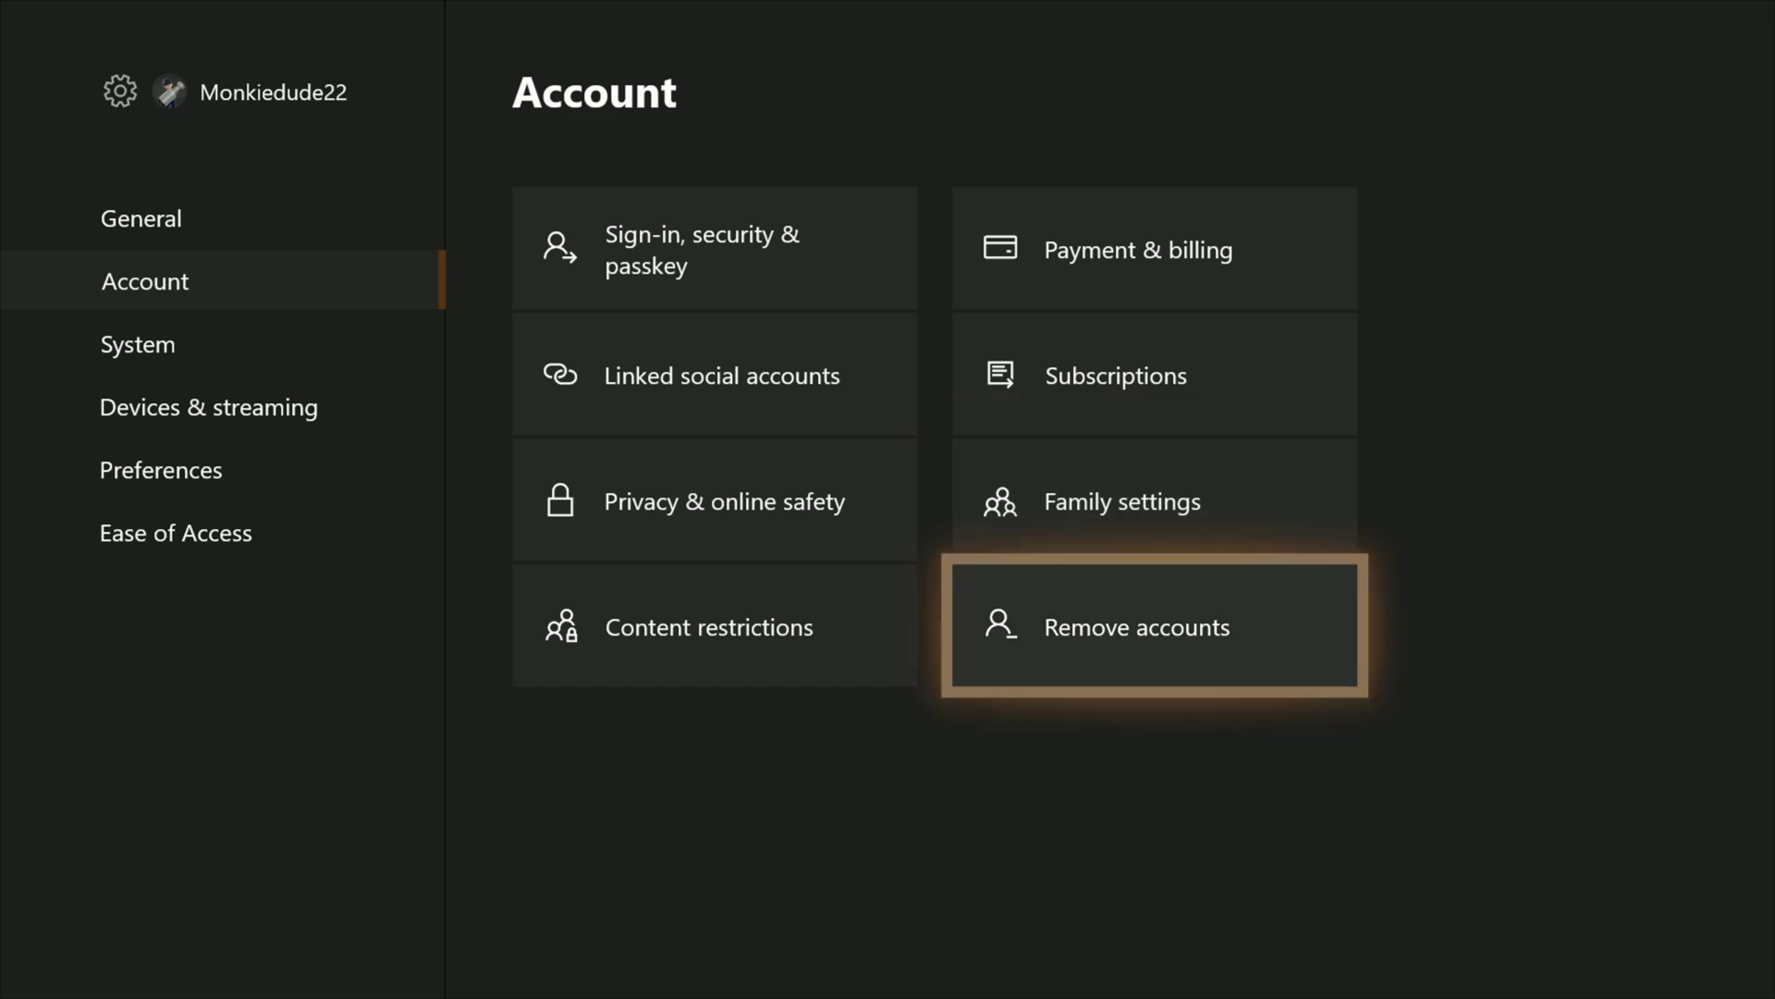
{"action": "key", "text": "Left"}
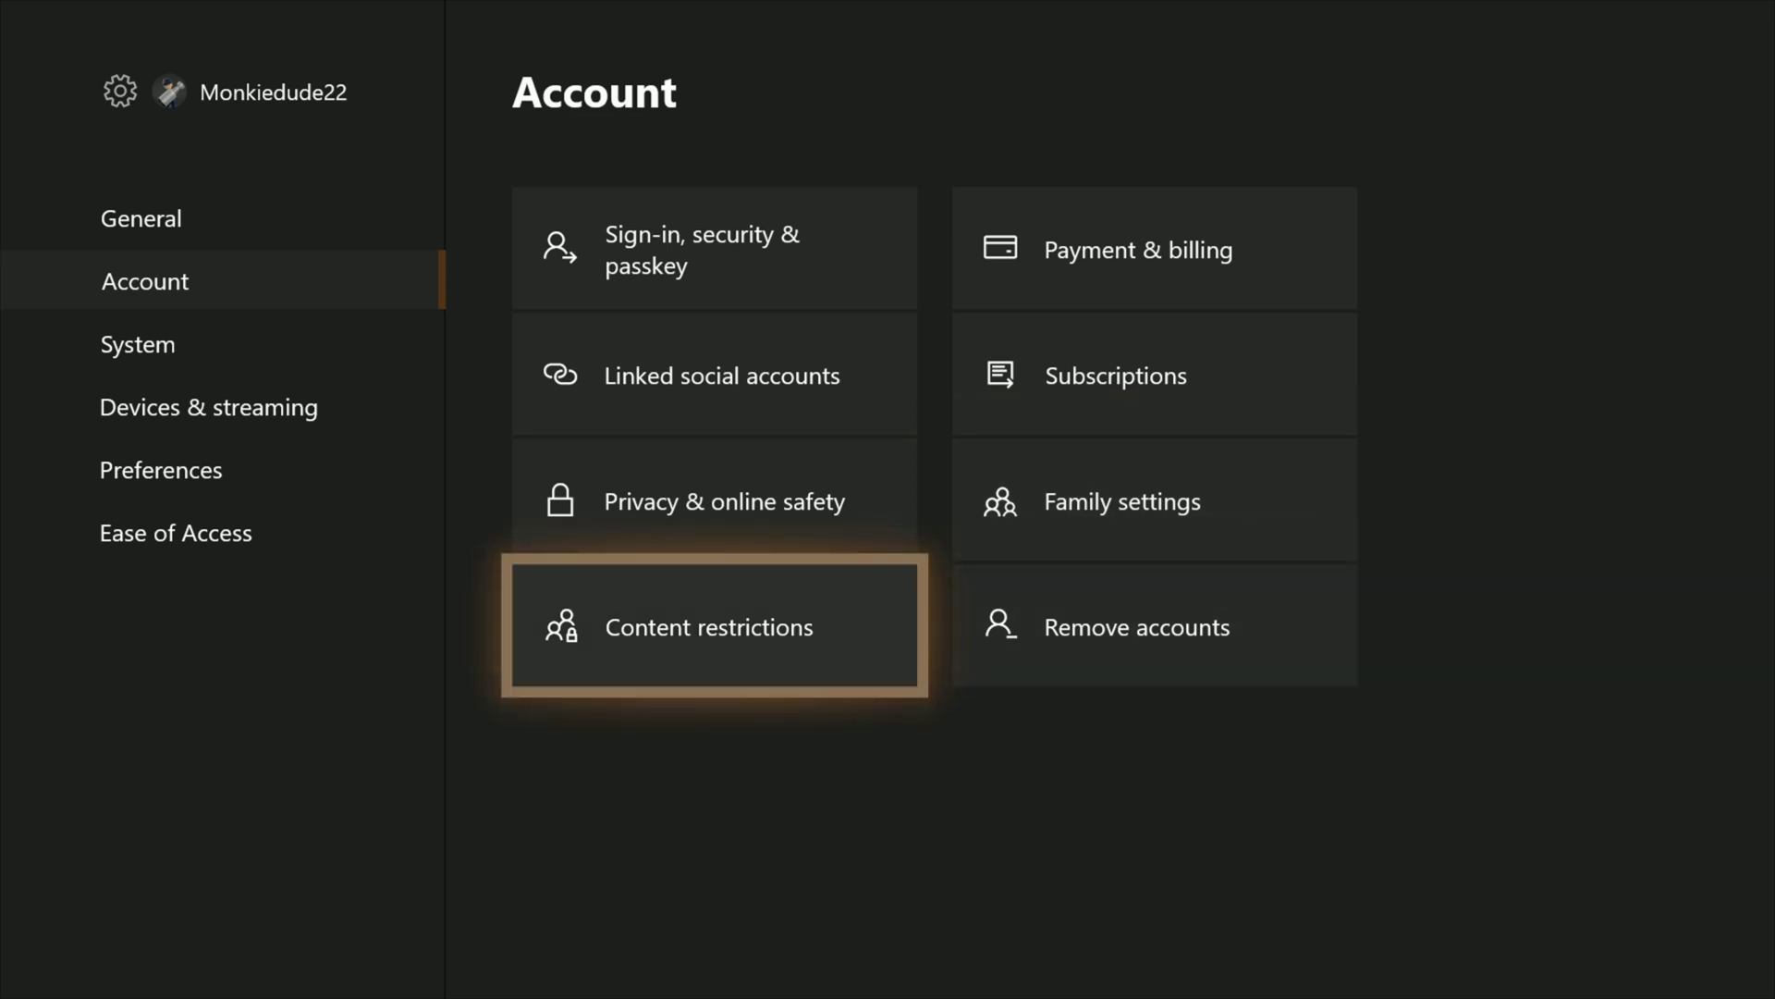
Switch to the System category and look over its Console info and Storage options.
{"action": "key", "text": "Left"}
{"action": "key", "text": "Down"}
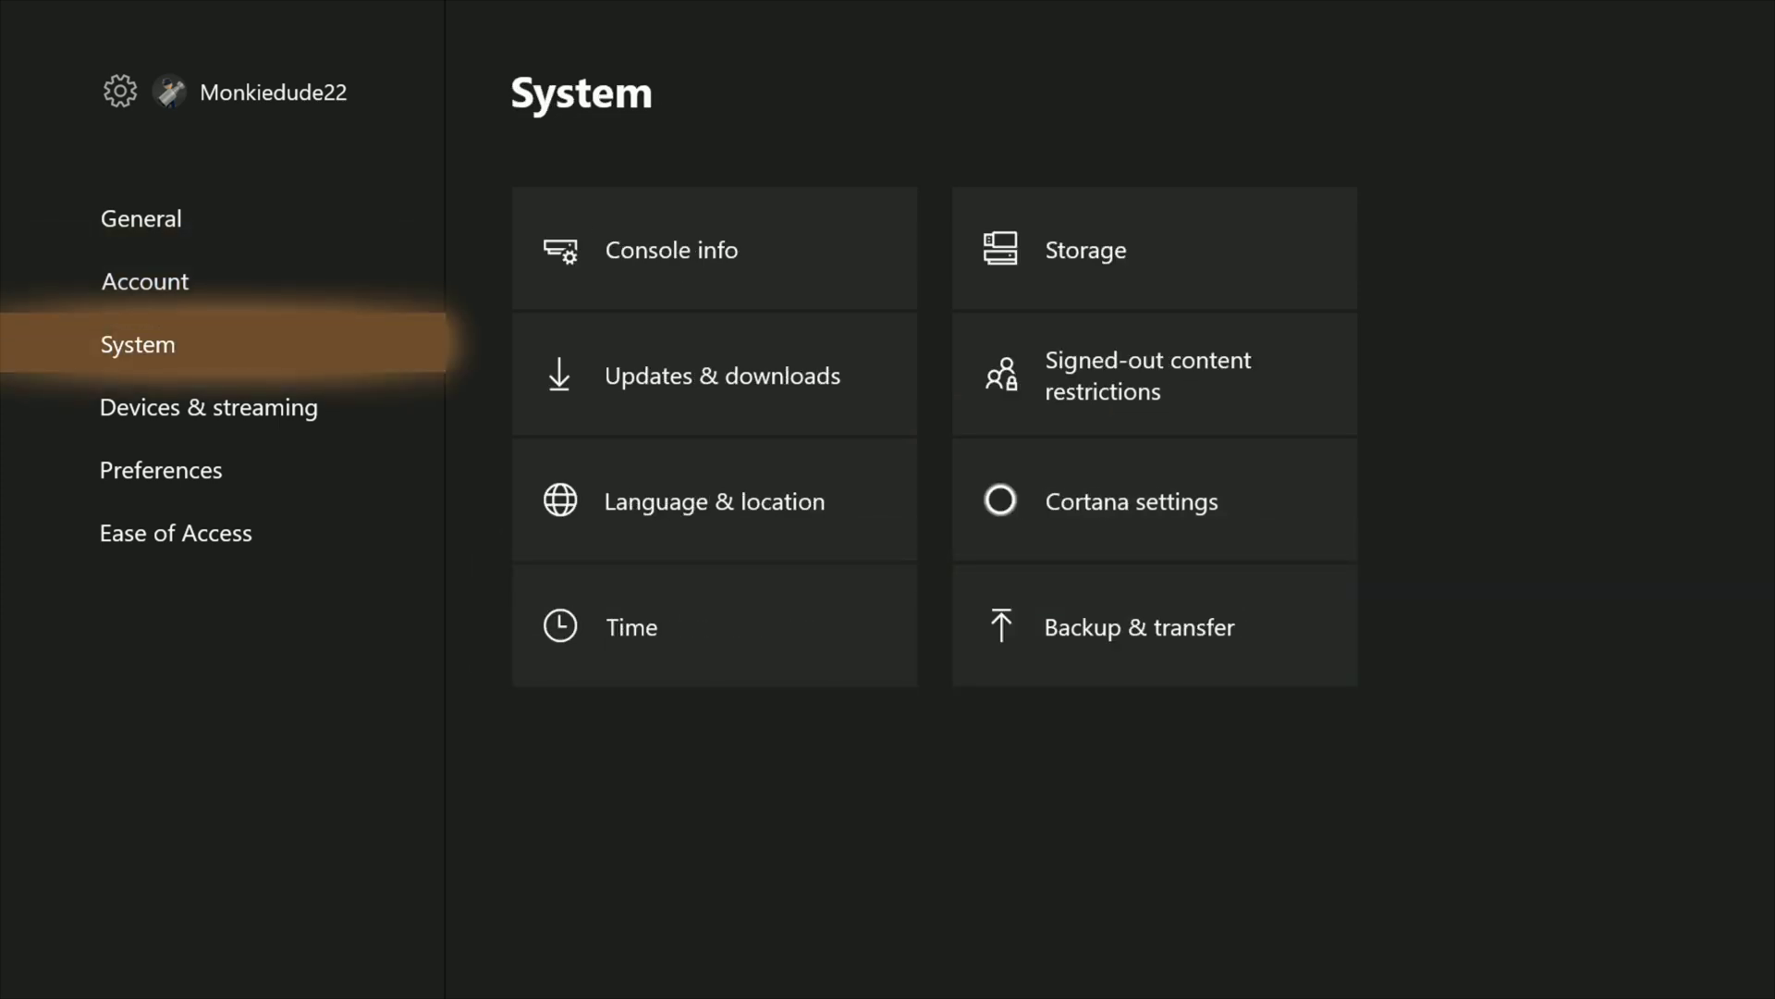
{"action": "key", "text": "Right"}
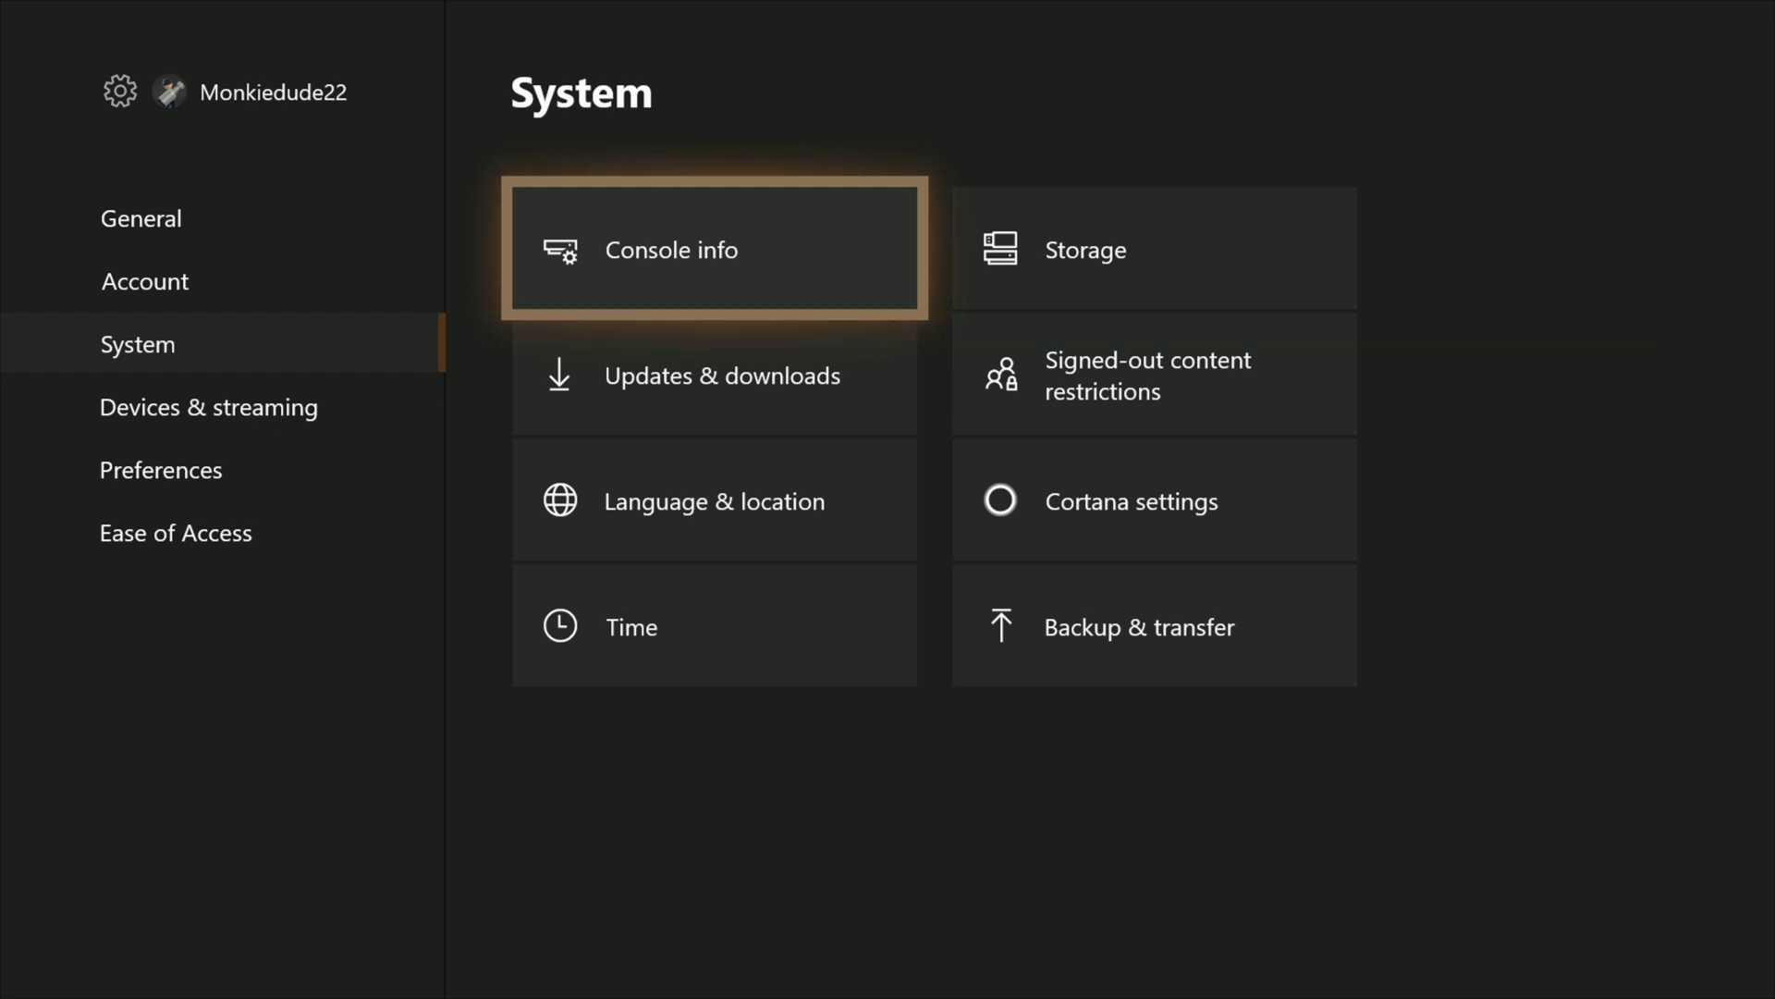
{"action": "key", "text": "Right"}
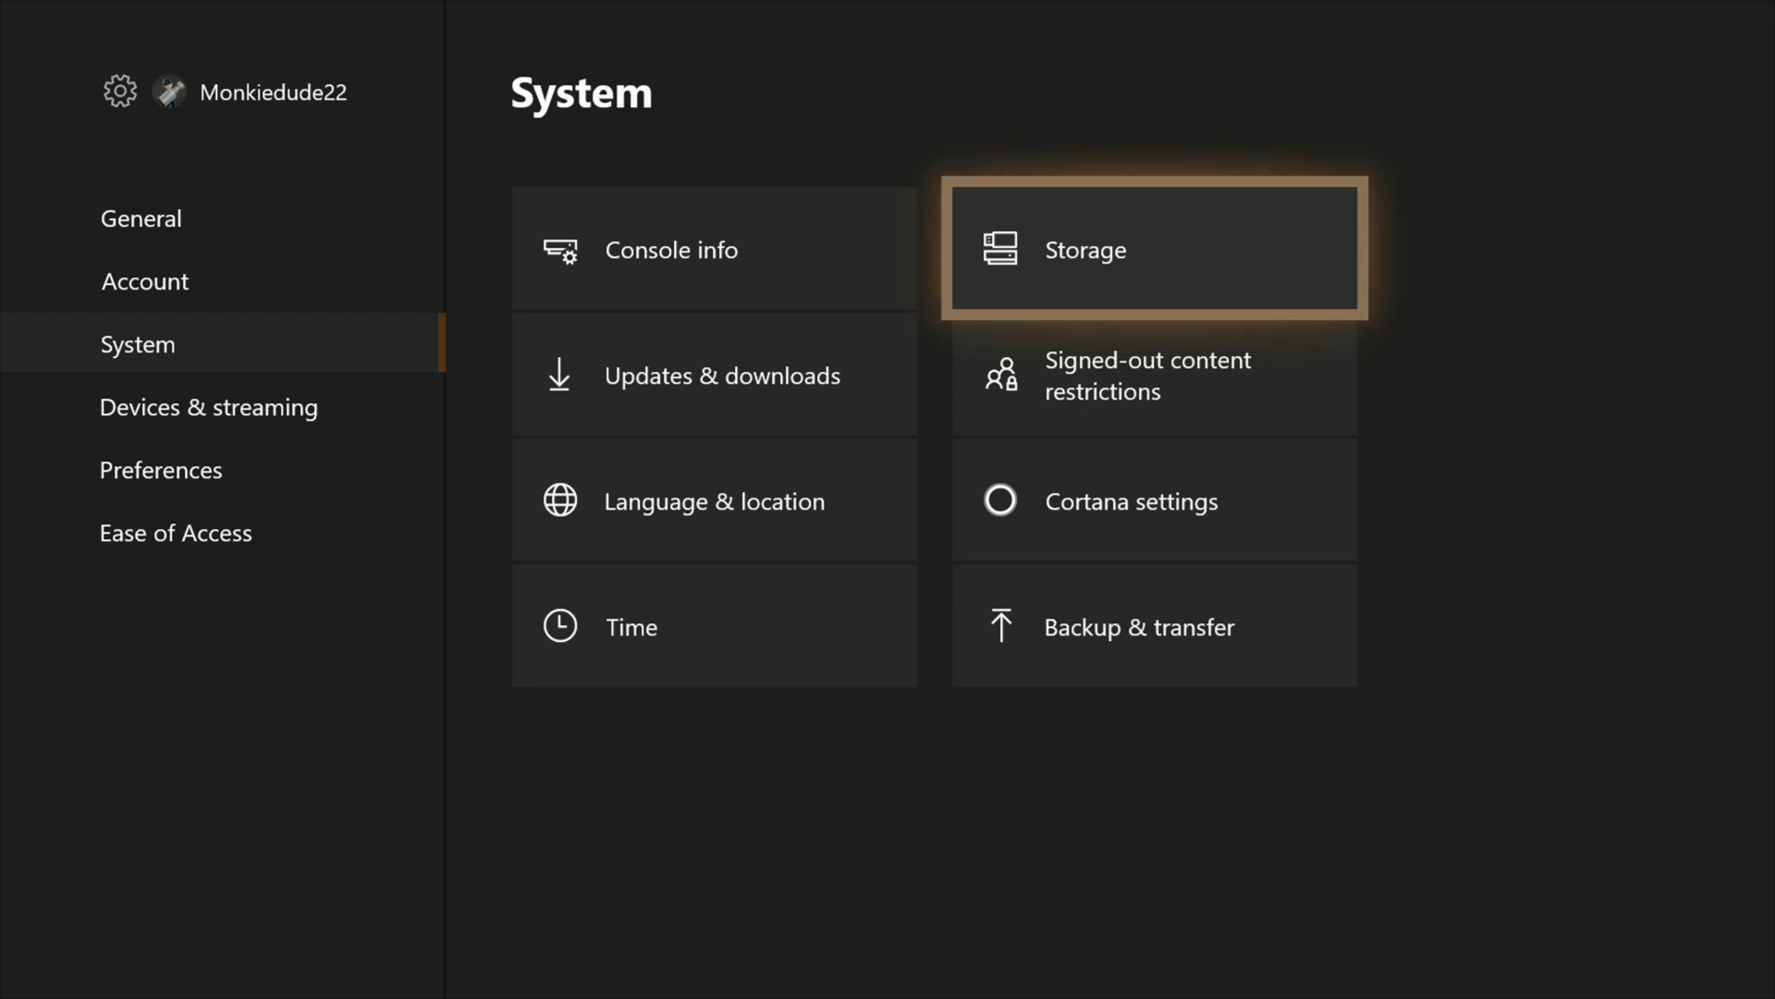
Open Updates & downloads, review the latest console update status, and close the update info.
{"action": "key", "text": "Down"}
{"action": "key", "text": "Left"}
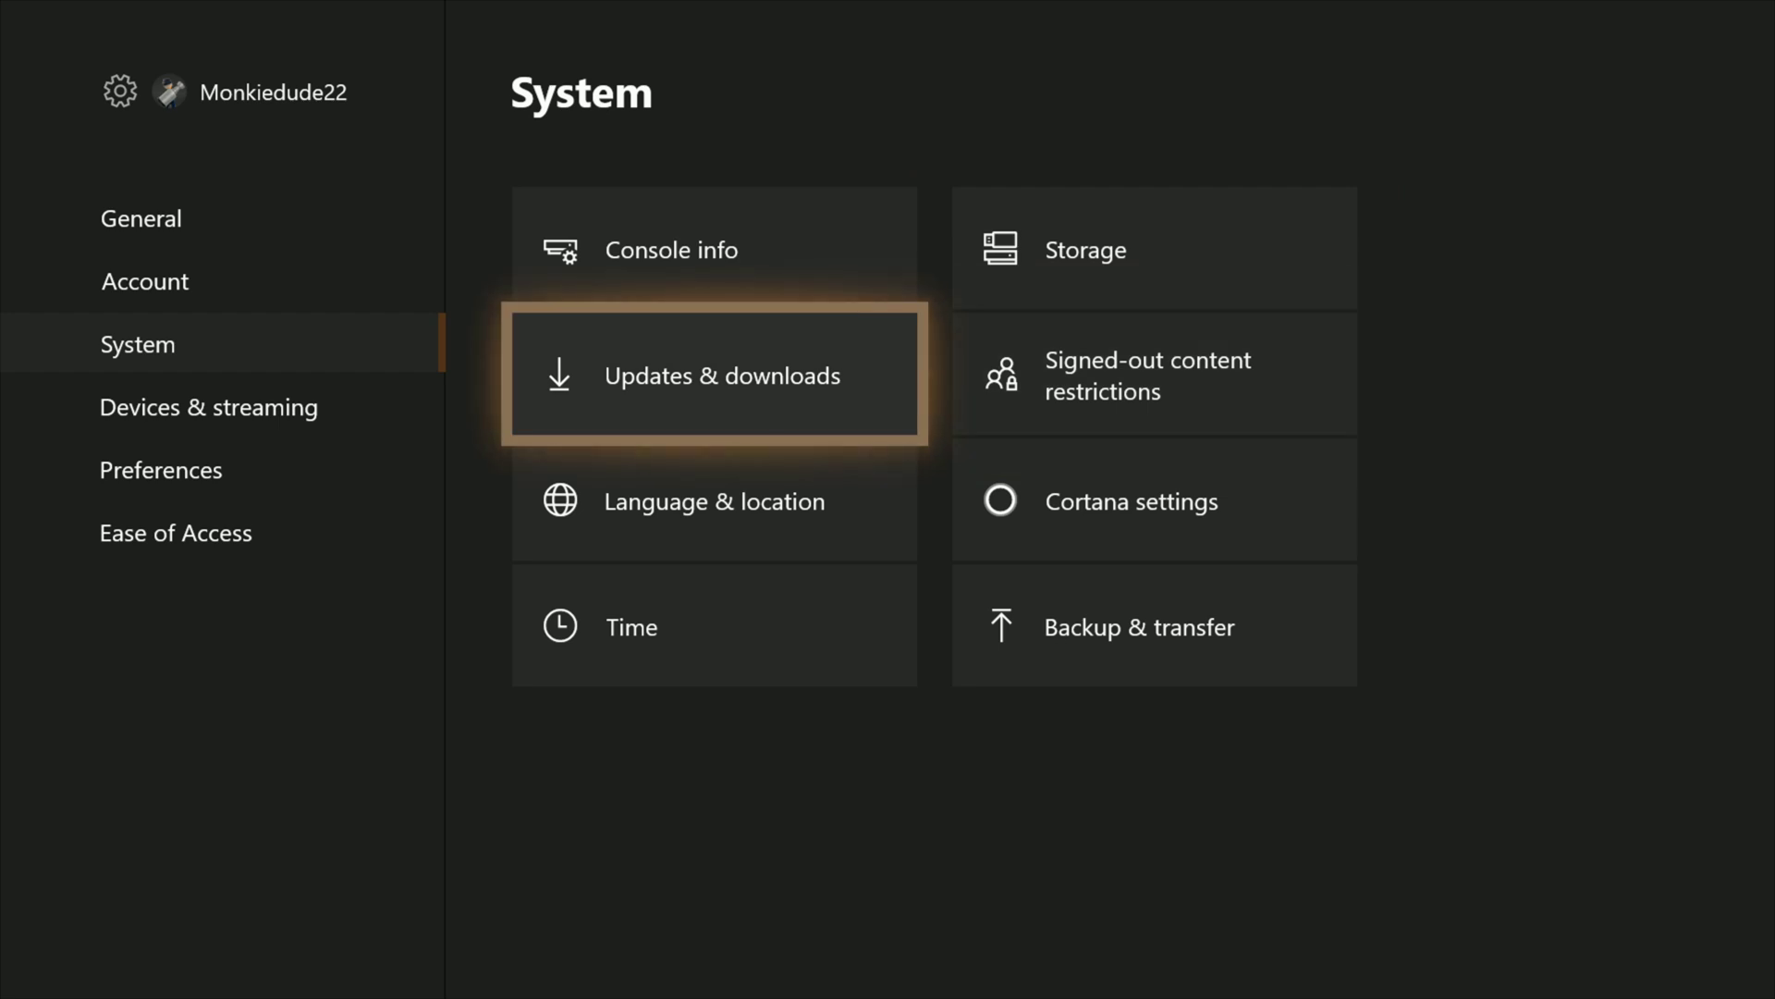
{"action": "key", "text": "Return"}
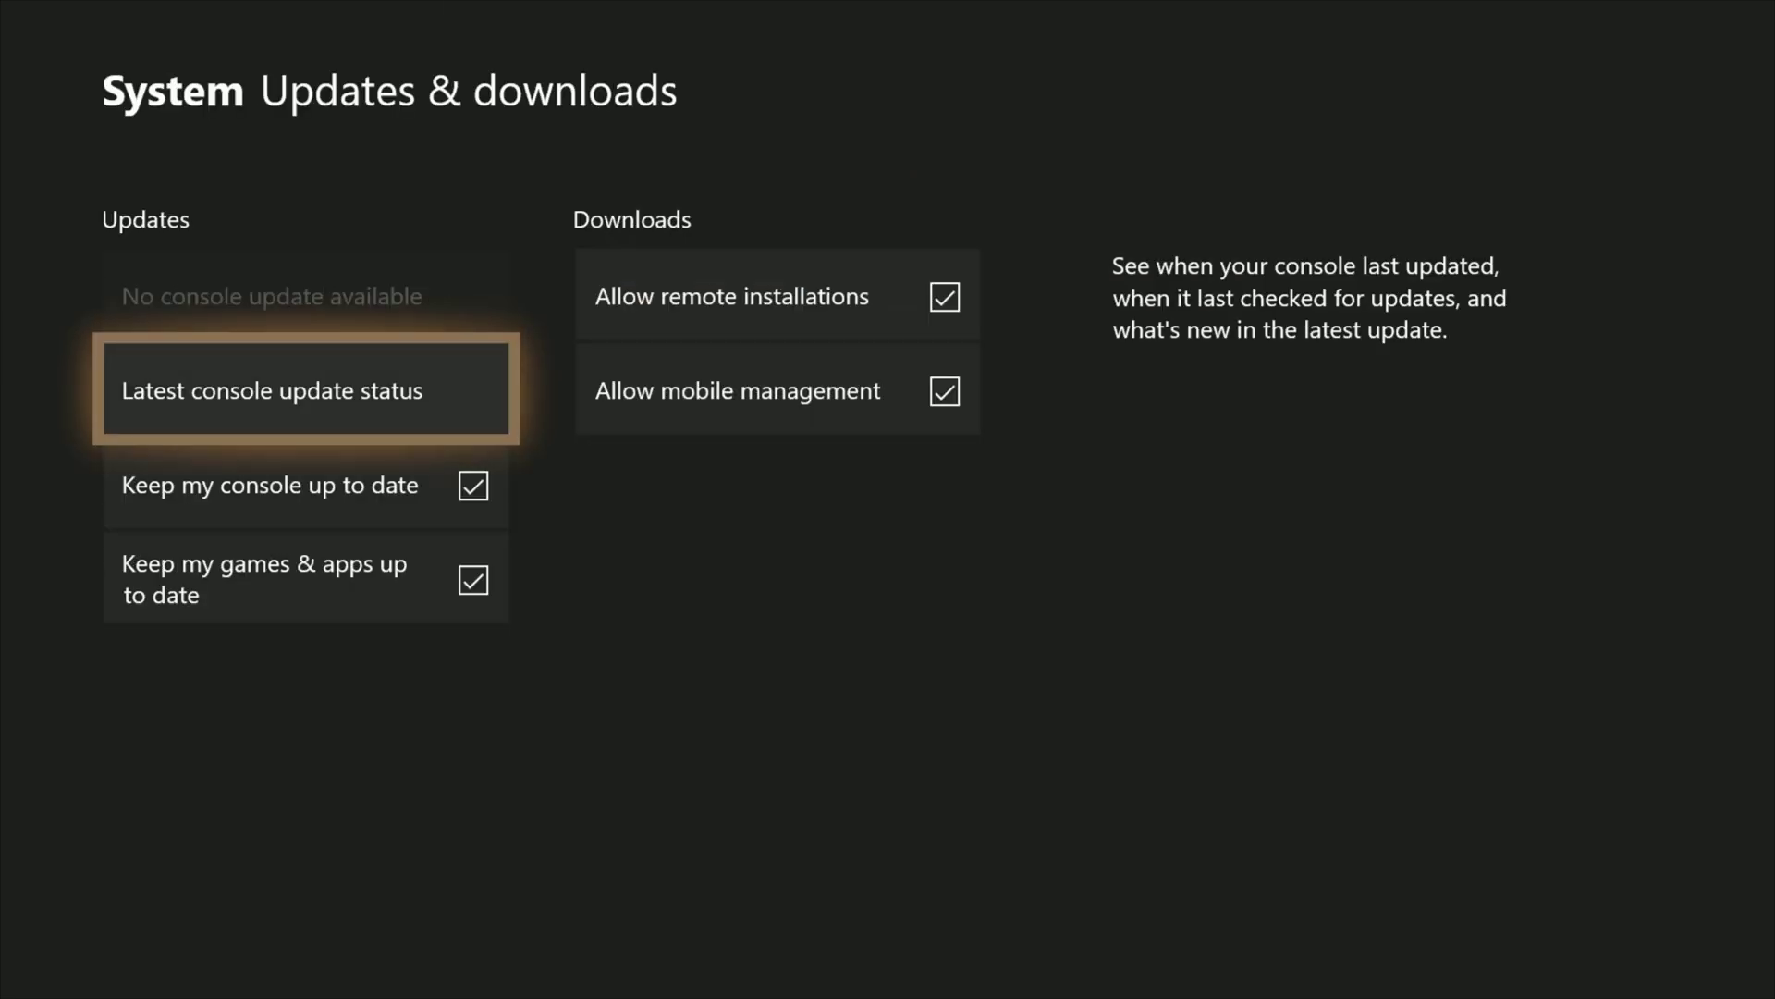
{"action": "key", "text": "Return"}
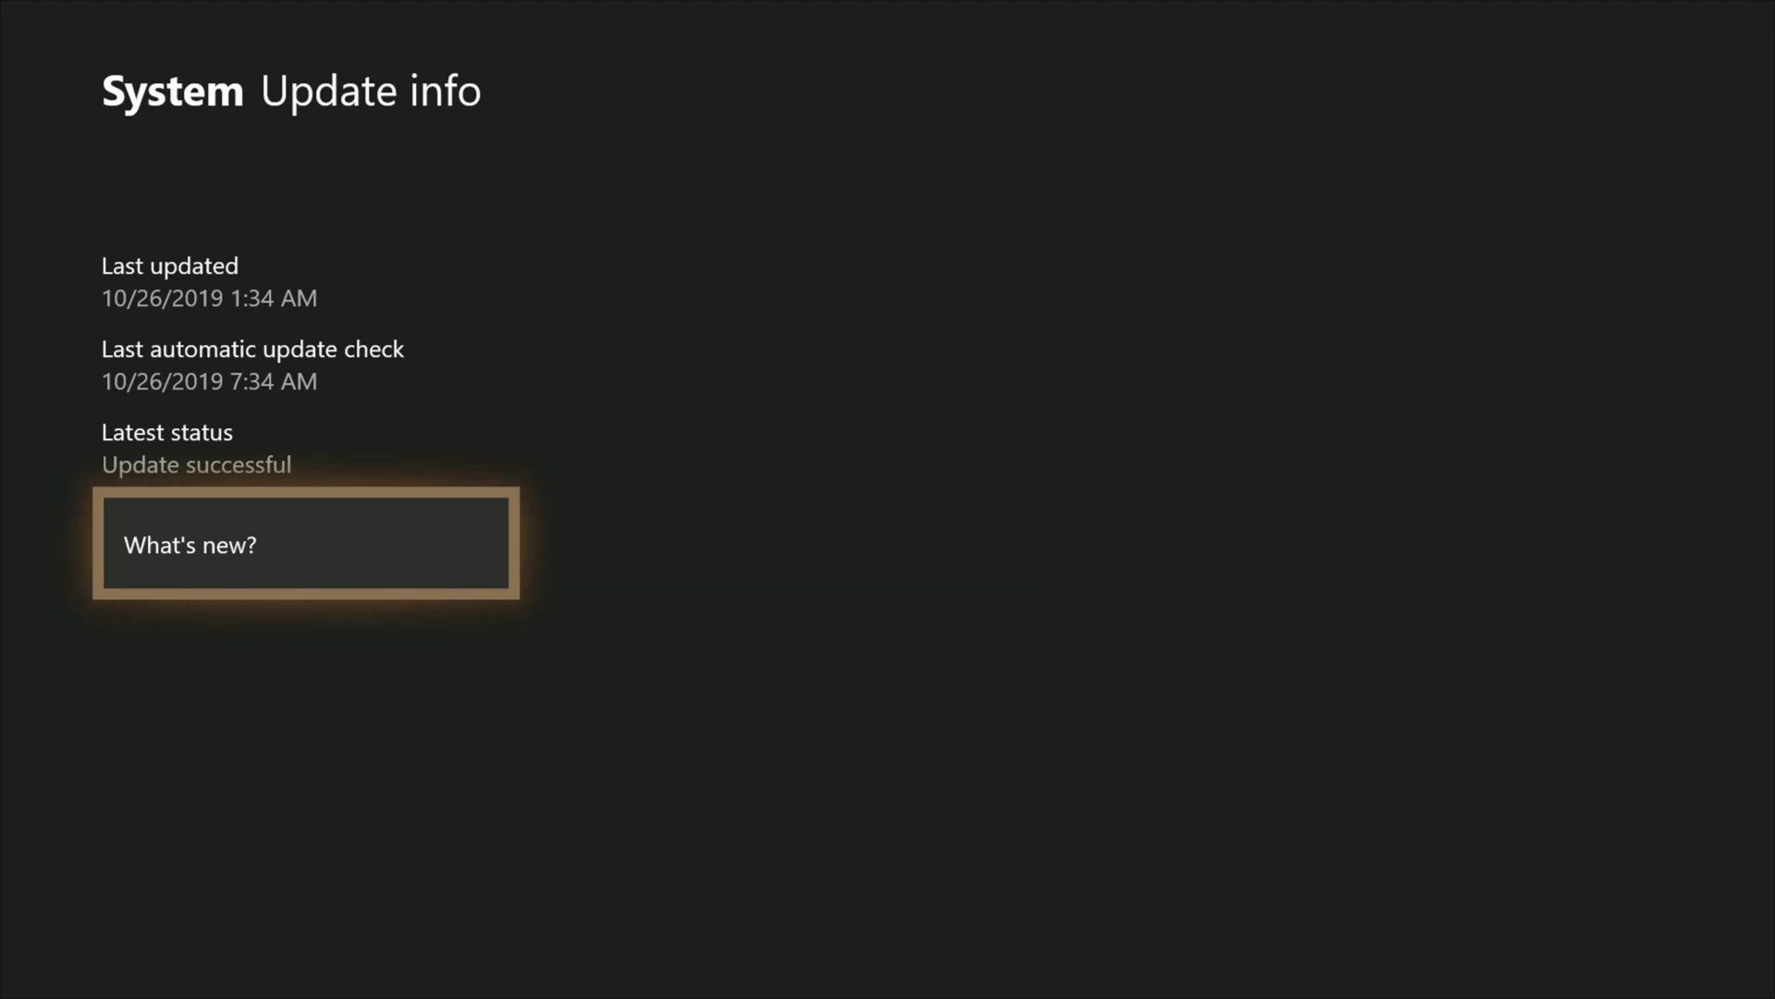
{"action": "key", "text": "Escape"}
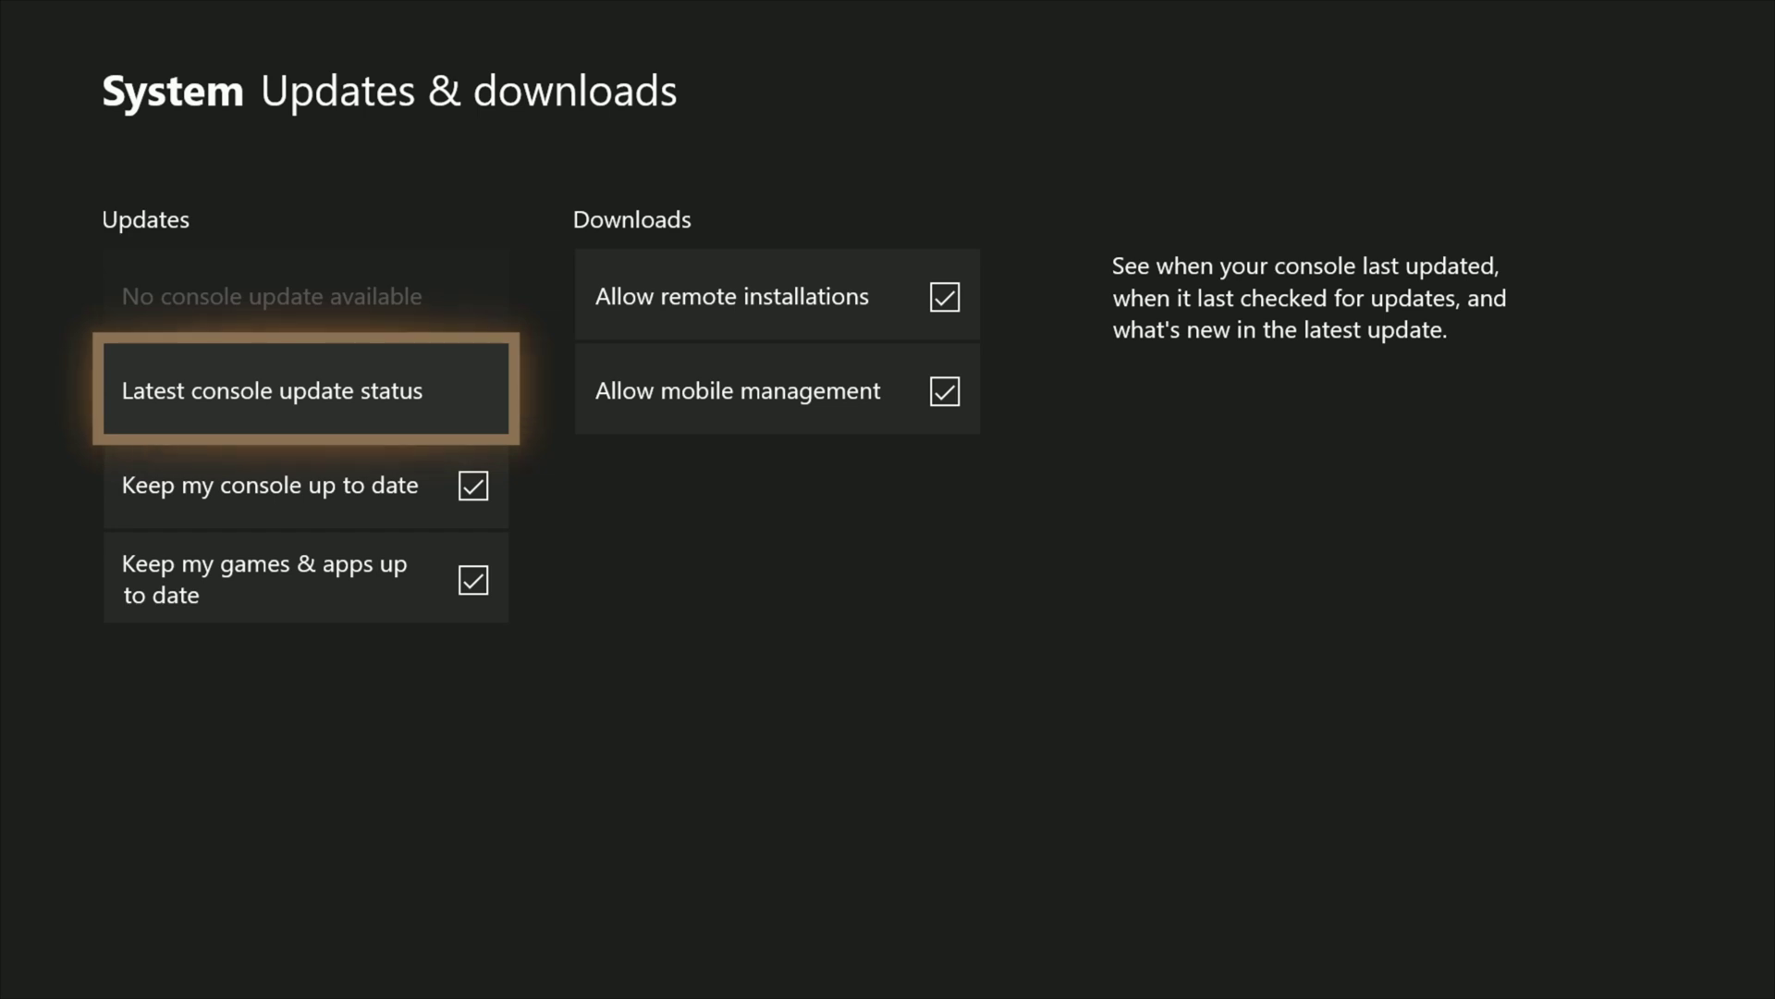
Read the descriptions of the automatic update, remote installation and mobile management options, and return to the System category.
{"action": "key", "text": "Down"}
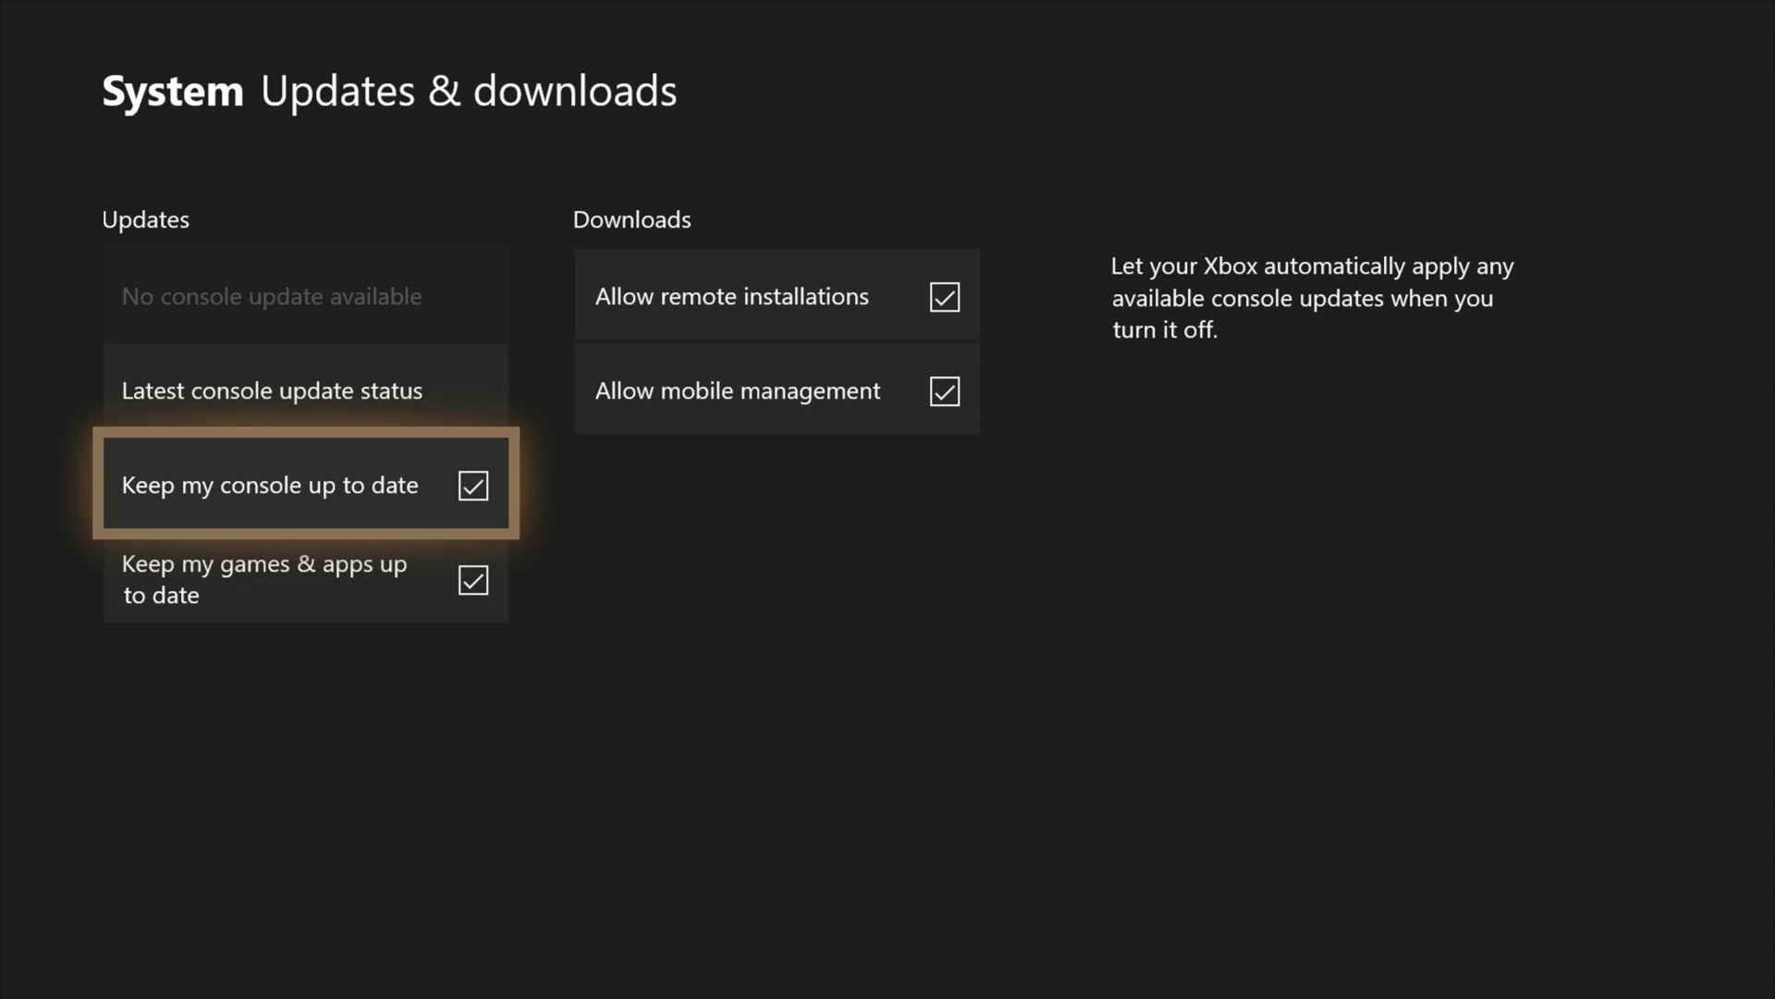
{"action": "key", "text": "Down"}
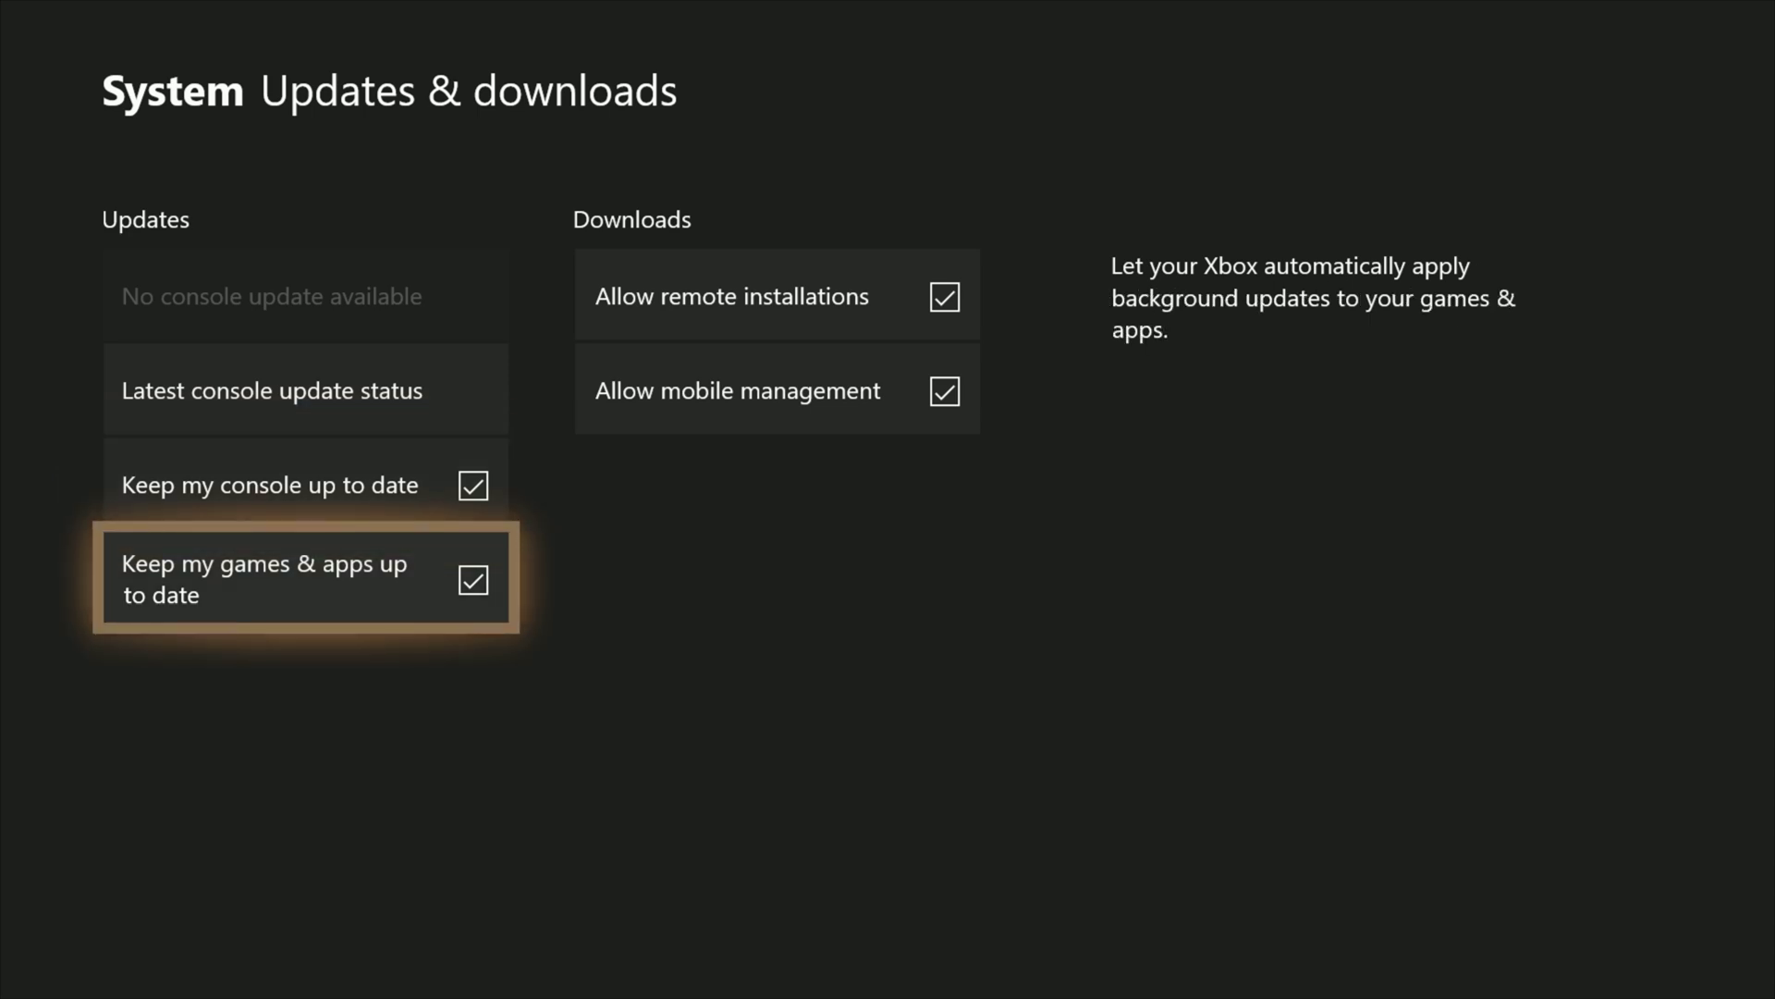
{"action": "key", "text": "Right"}
{"action": "key", "text": "Up"}
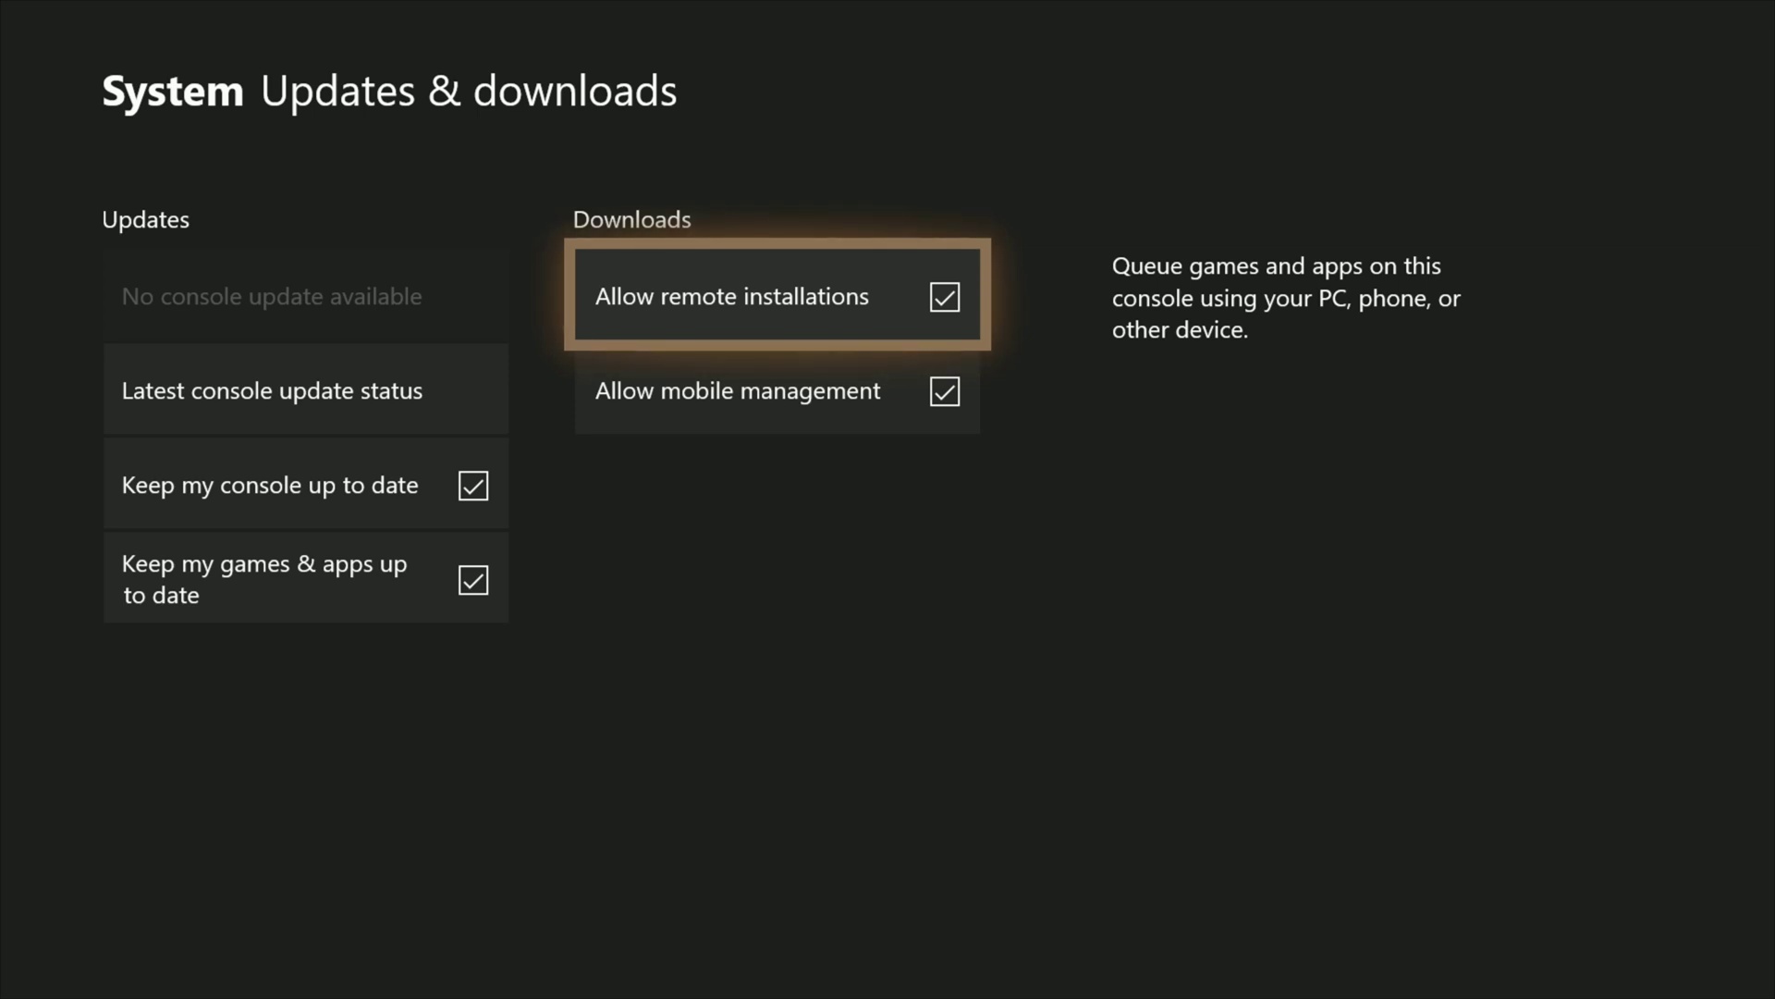
{"action": "key", "text": "Down"}
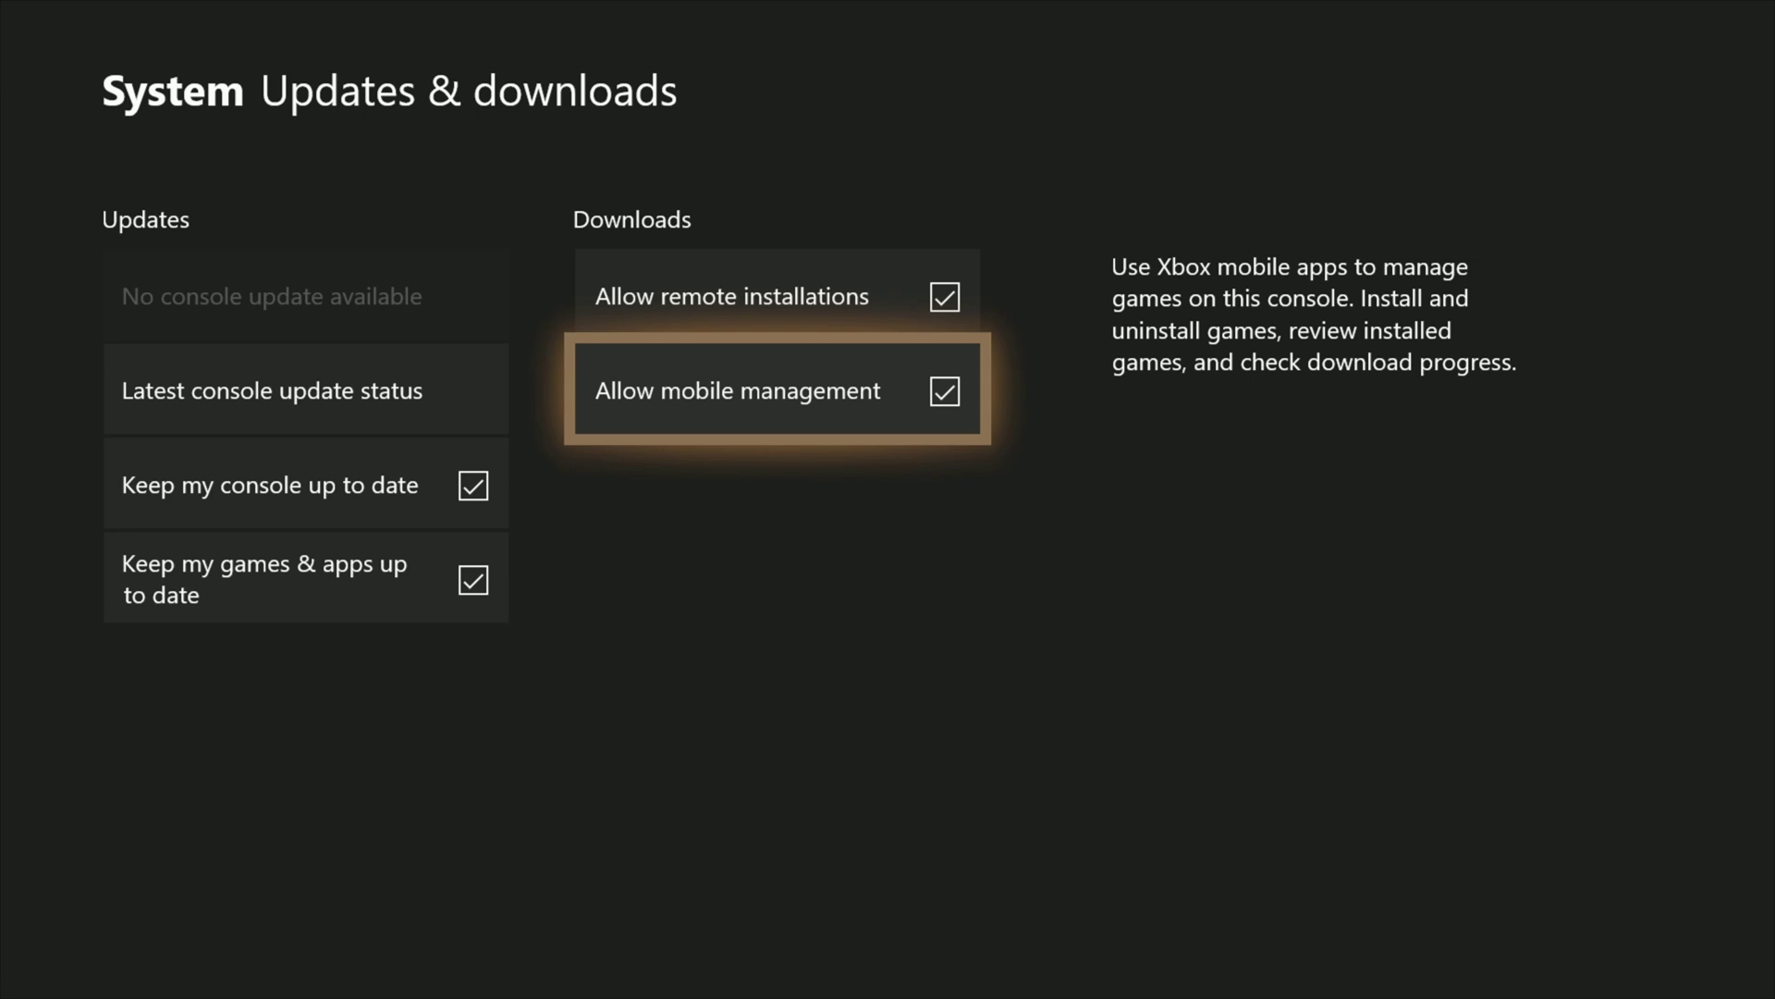
{"action": "key", "text": "Escape"}
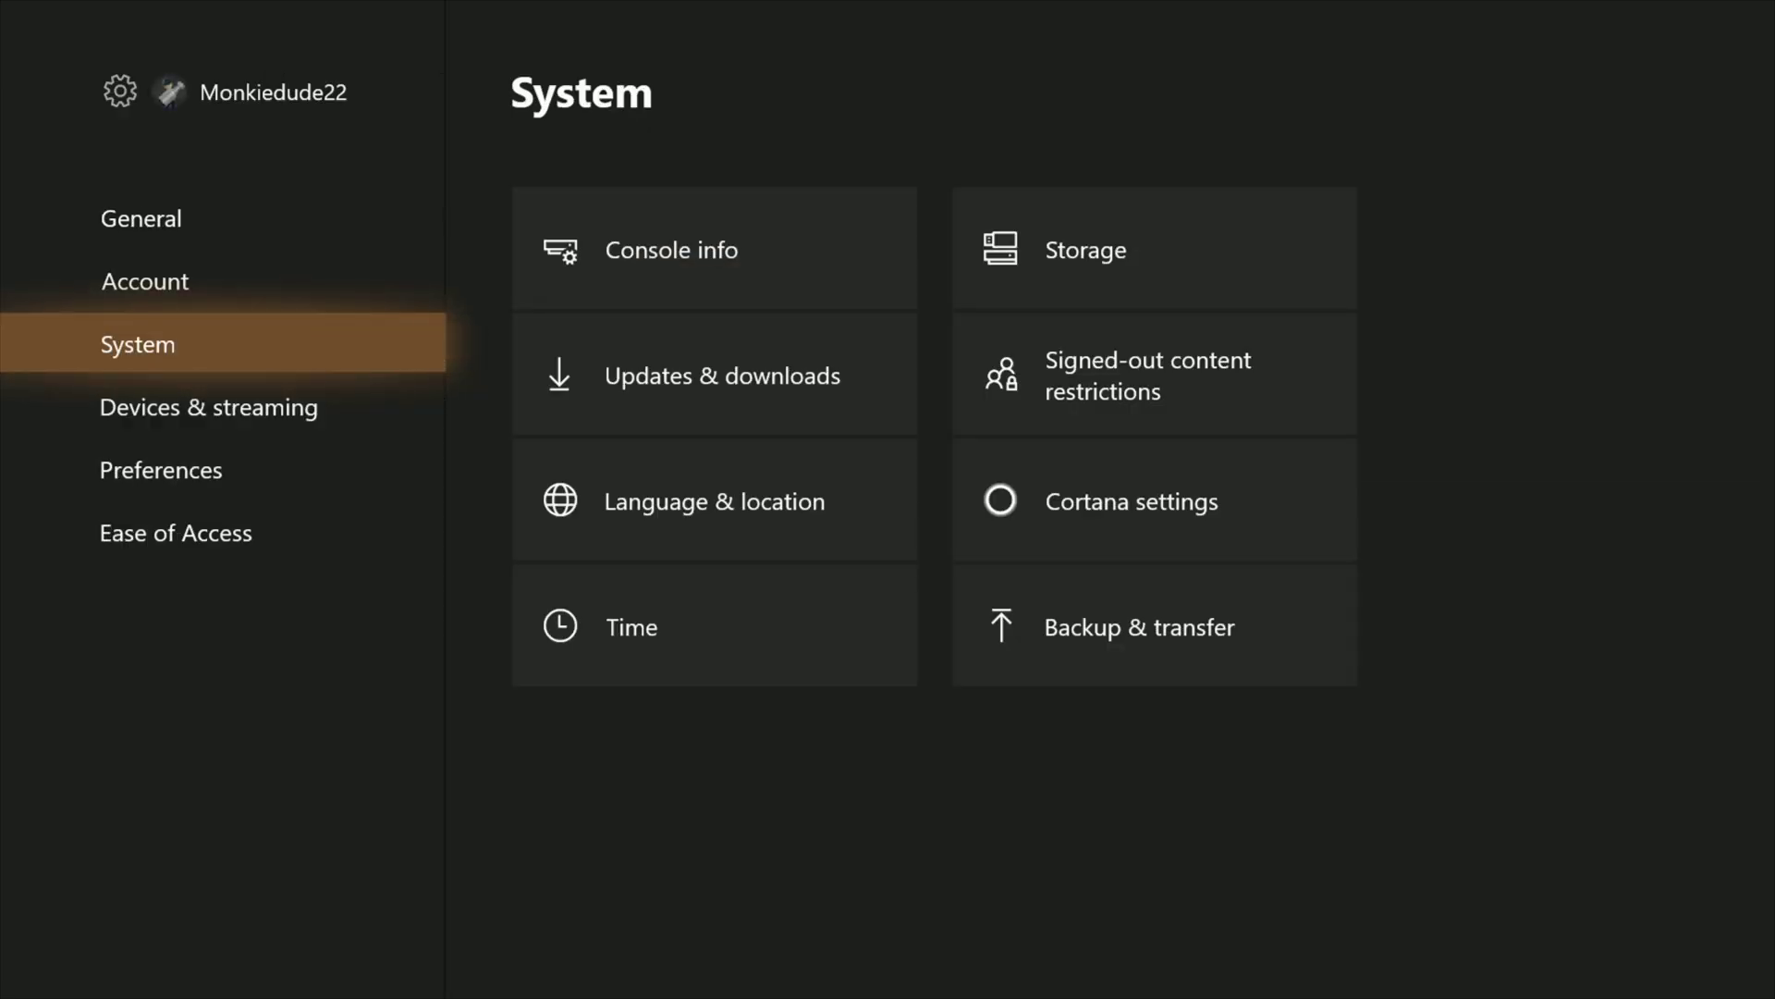
Switch to the Devices & streaming category and look over its Accessories and Digital assistants options.
{"action": "key", "text": "Down"}
{"action": "key", "text": "Right"}
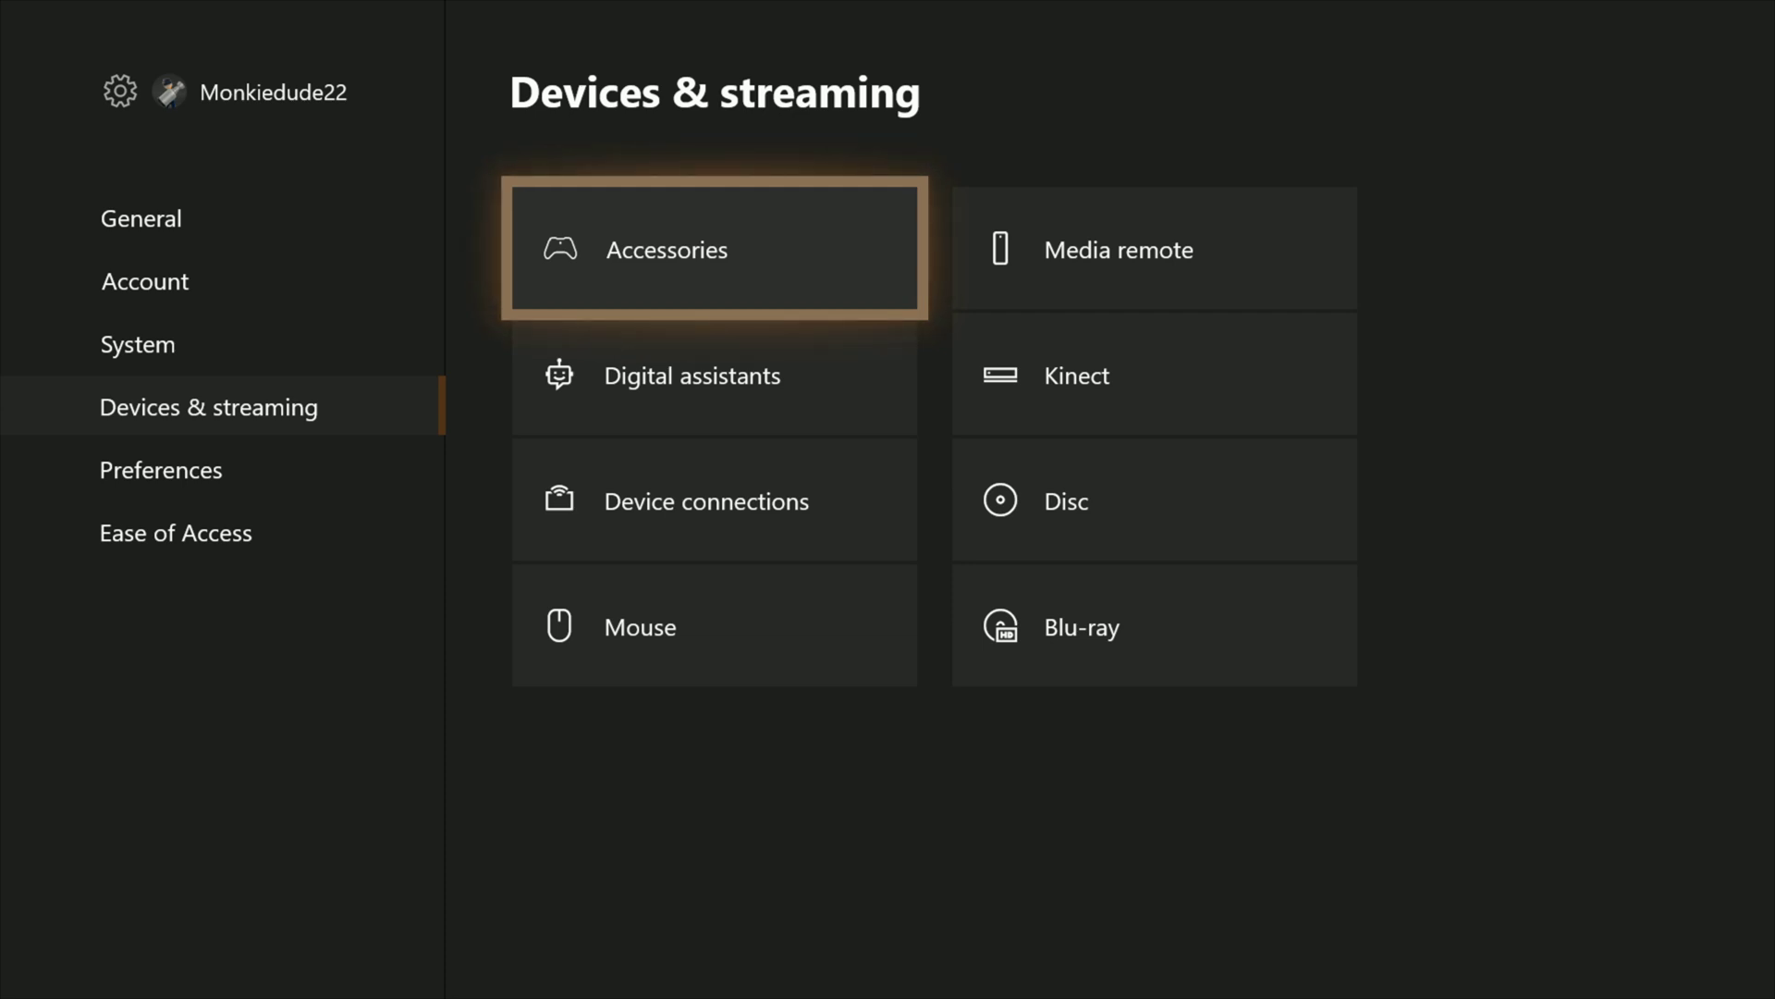
{"action": "key", "text": "Down"}
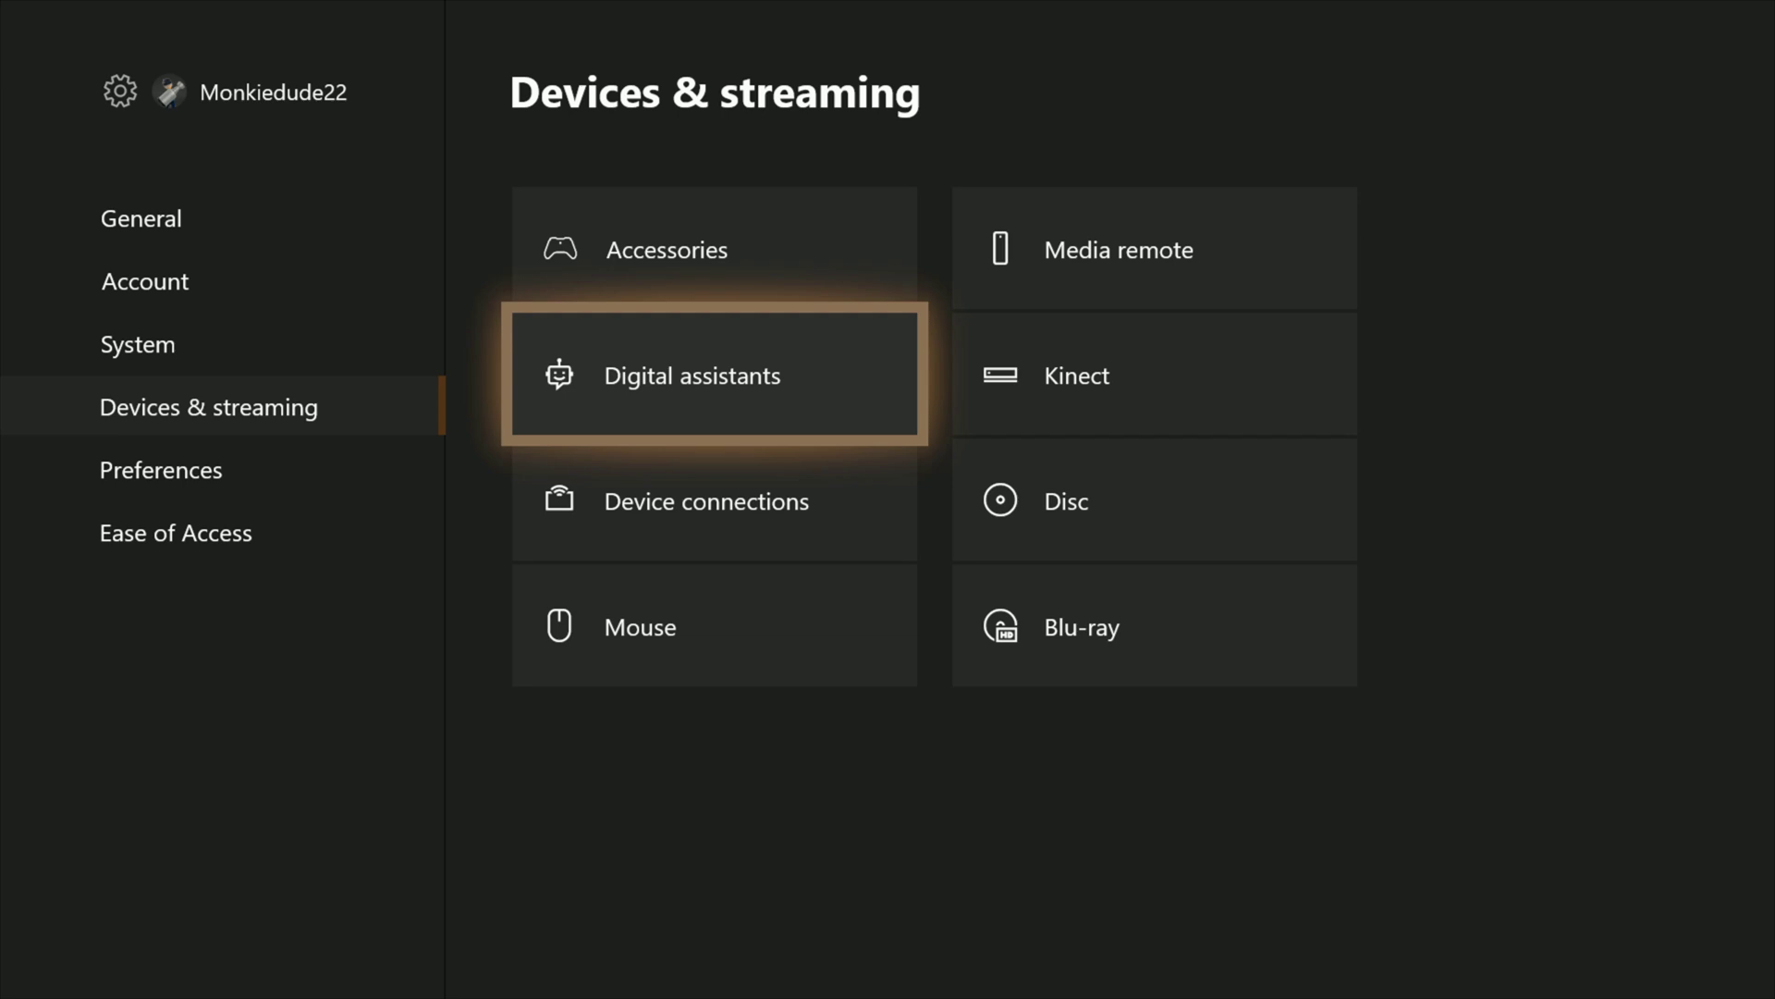
Switch to the Preferences category and open its Capture & share settings.
{"action": "key", "text": "Left"}
{"action": "key", "text": "Down"}
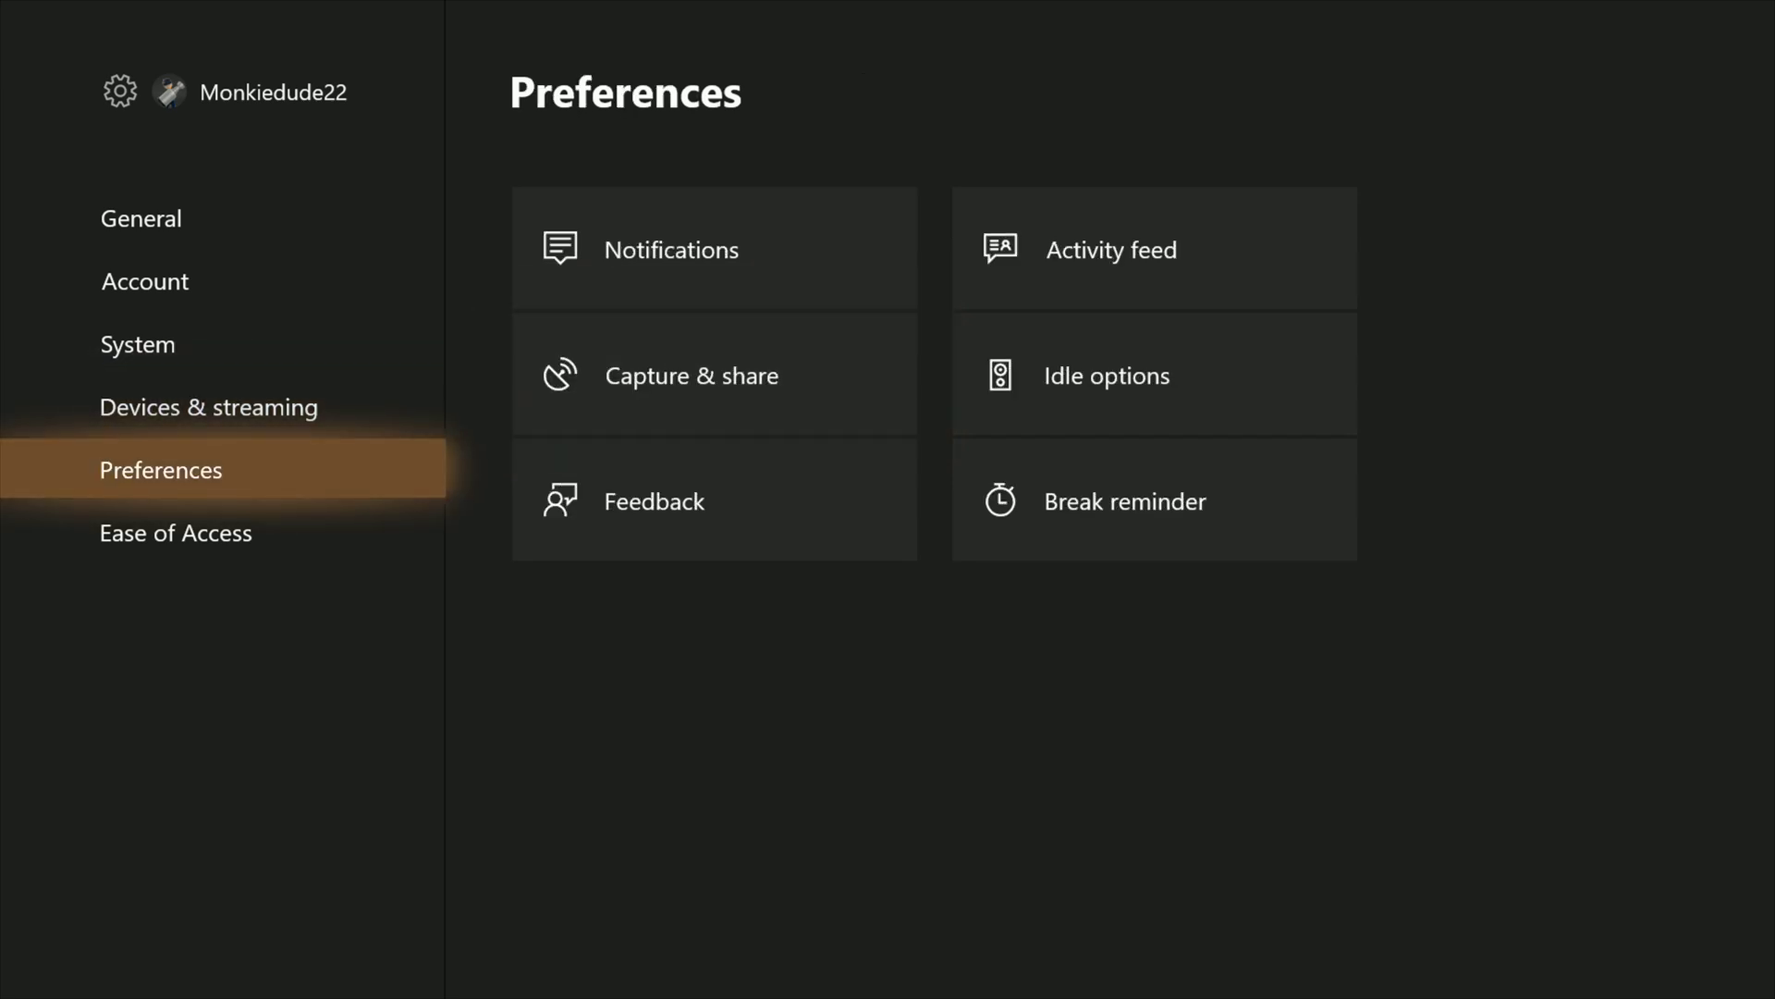
{"action": "key", "text": "Right"}
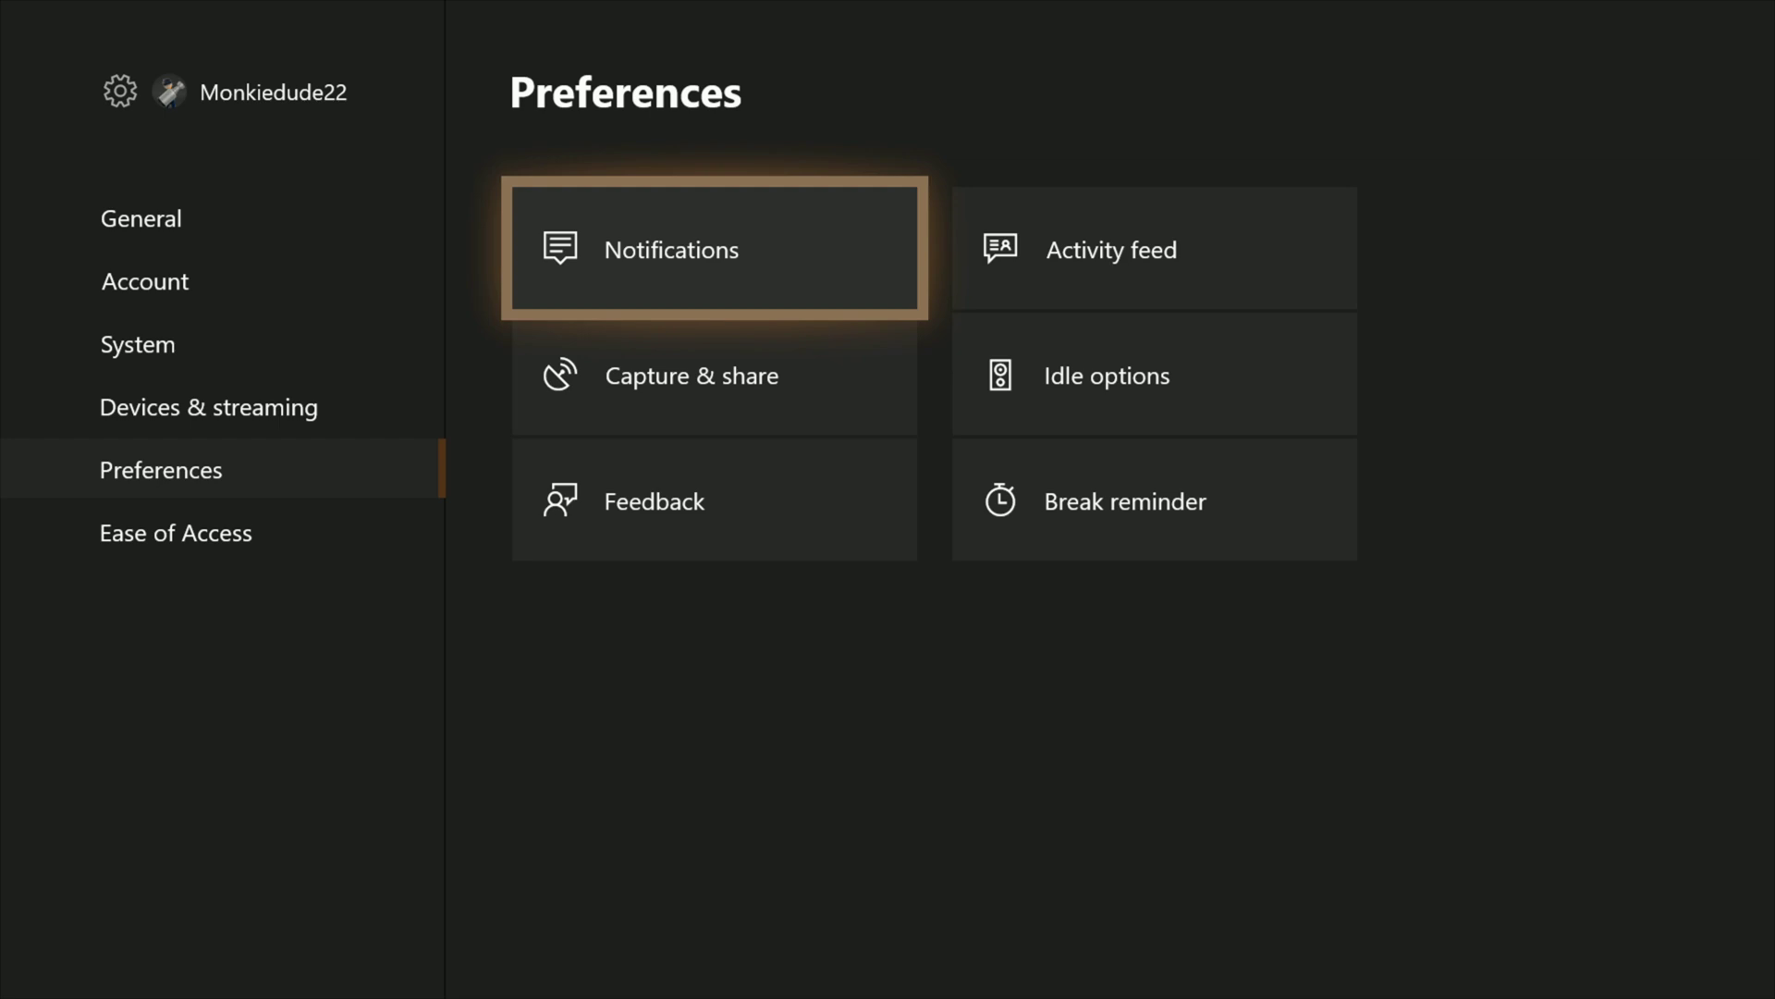
{"action": "key", "text": "Down"}
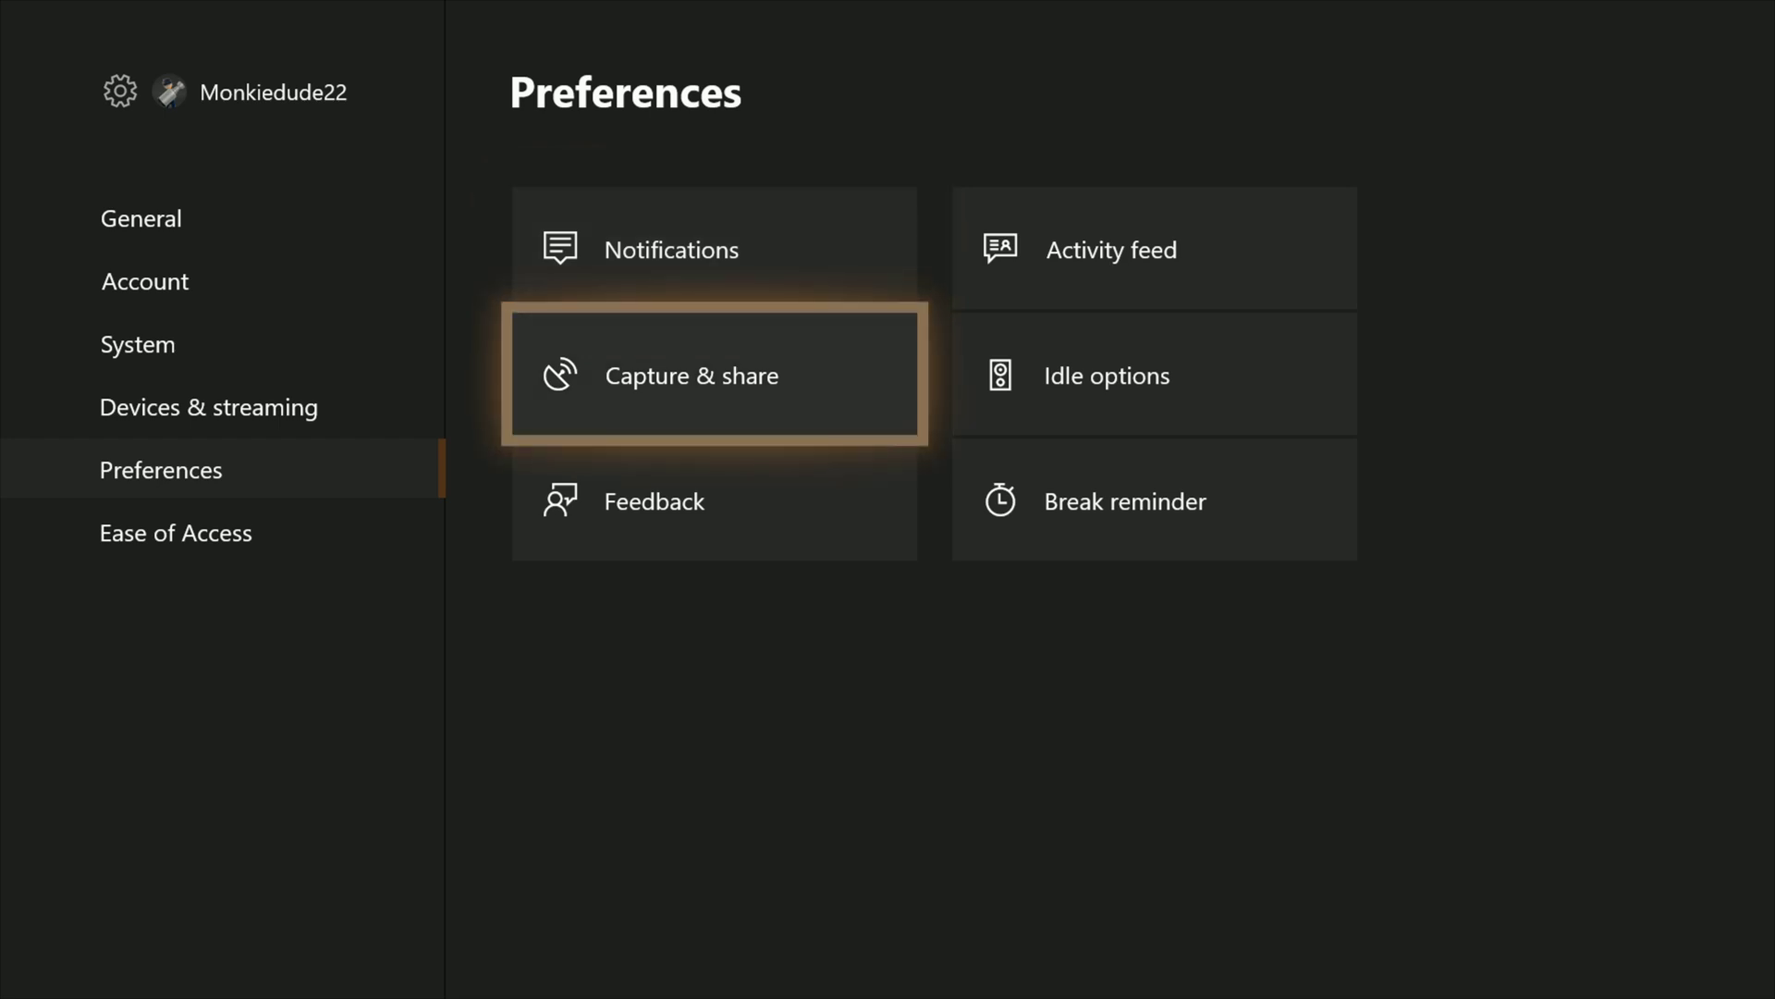
{"action": "key", "text": "Return"}
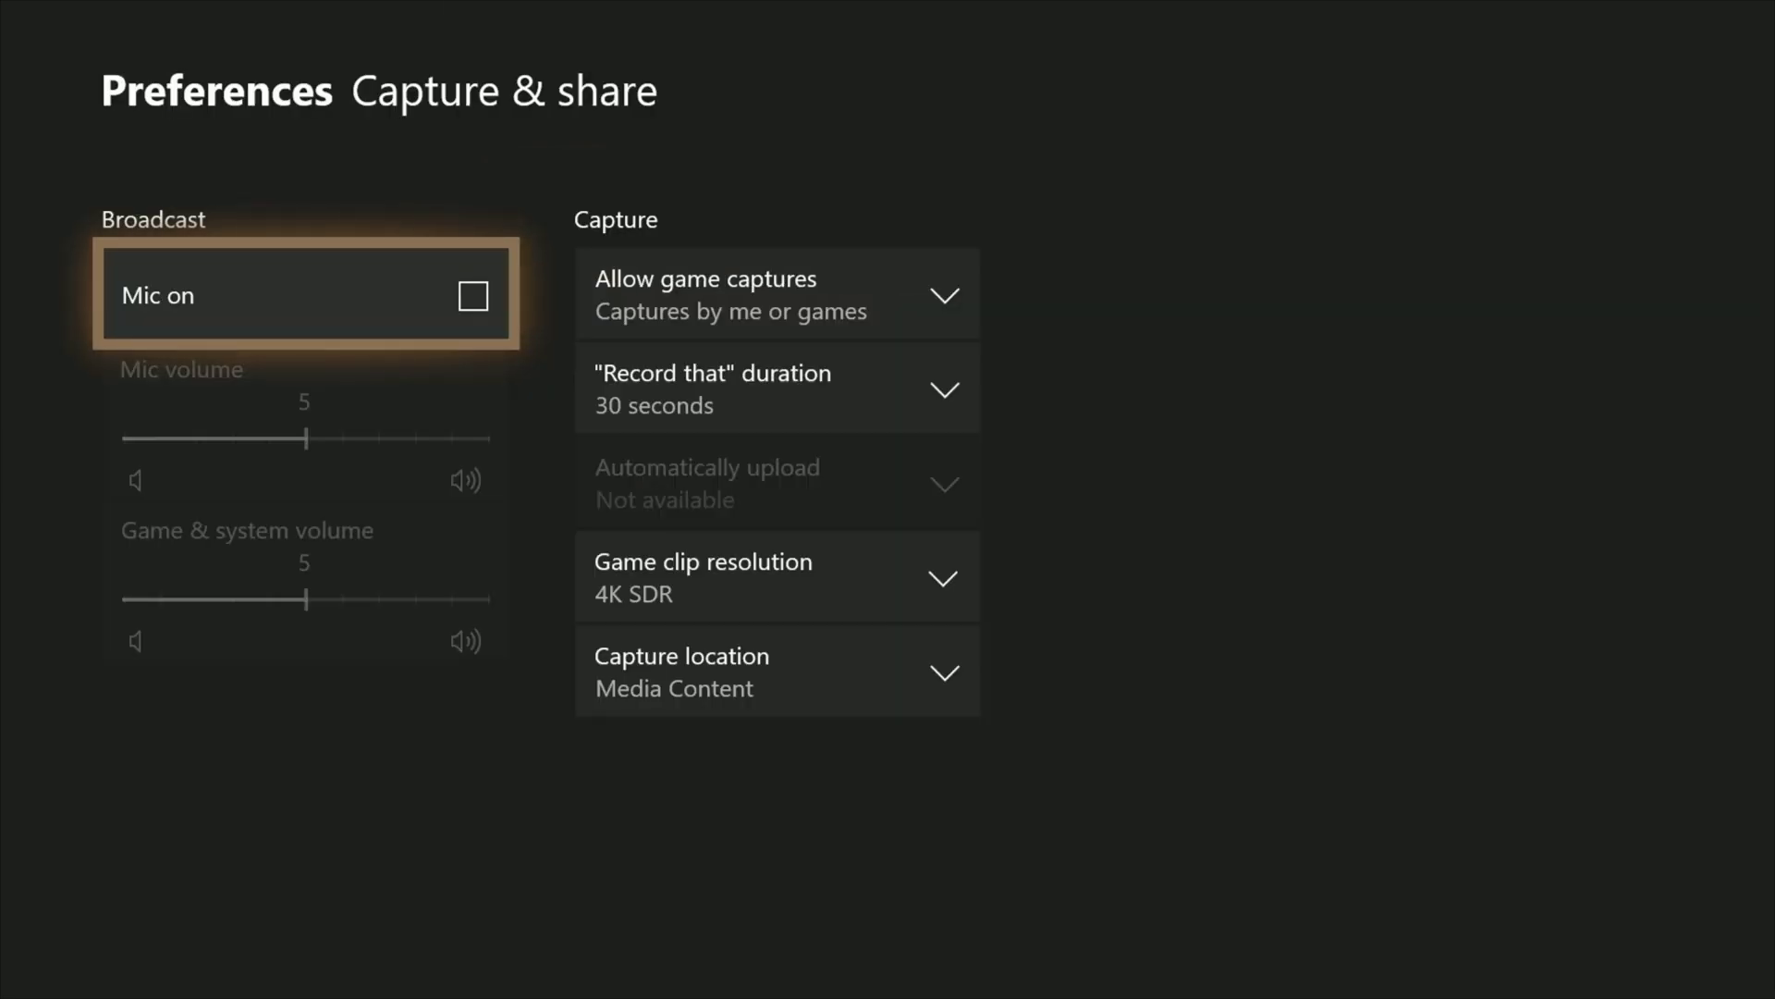
Look through the choices for Allow game captures, from Captures by me or games to Don't capture, and close the list.
{"action": "key", "text": "Right"}
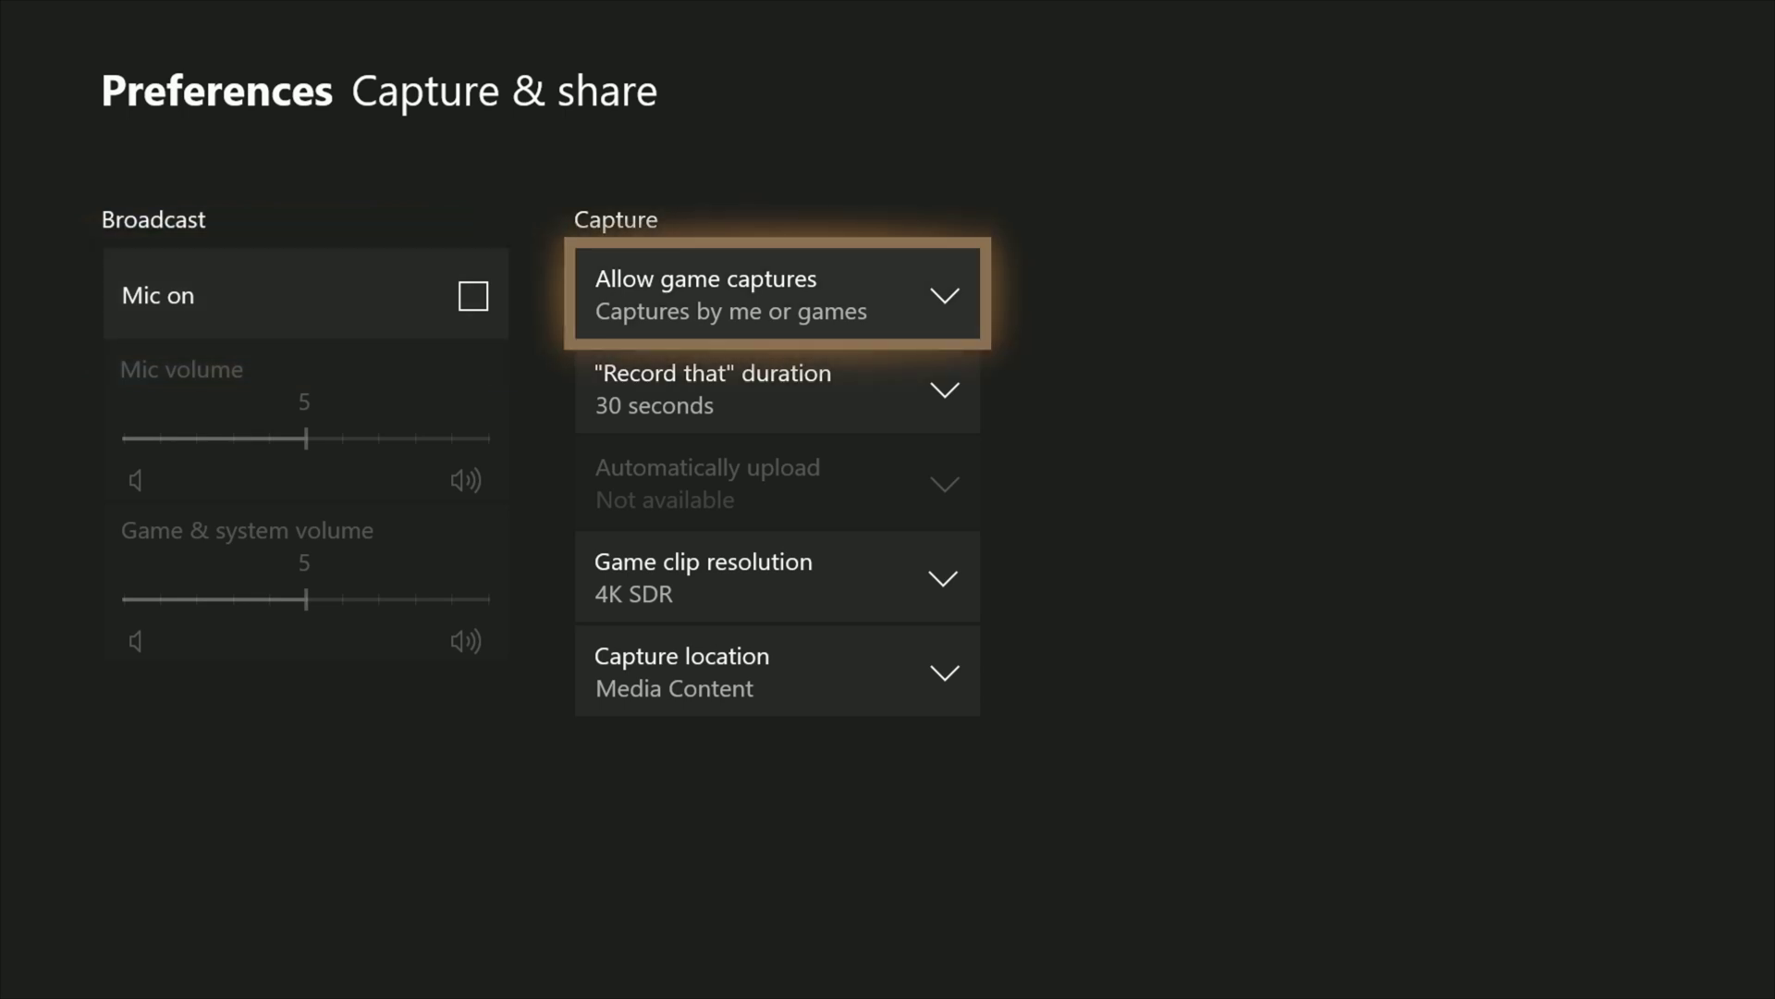
{"action": "key", "text": "Return"}
{"action": "key", "text": "Down"}
{"action": "key", "text": "Down"}
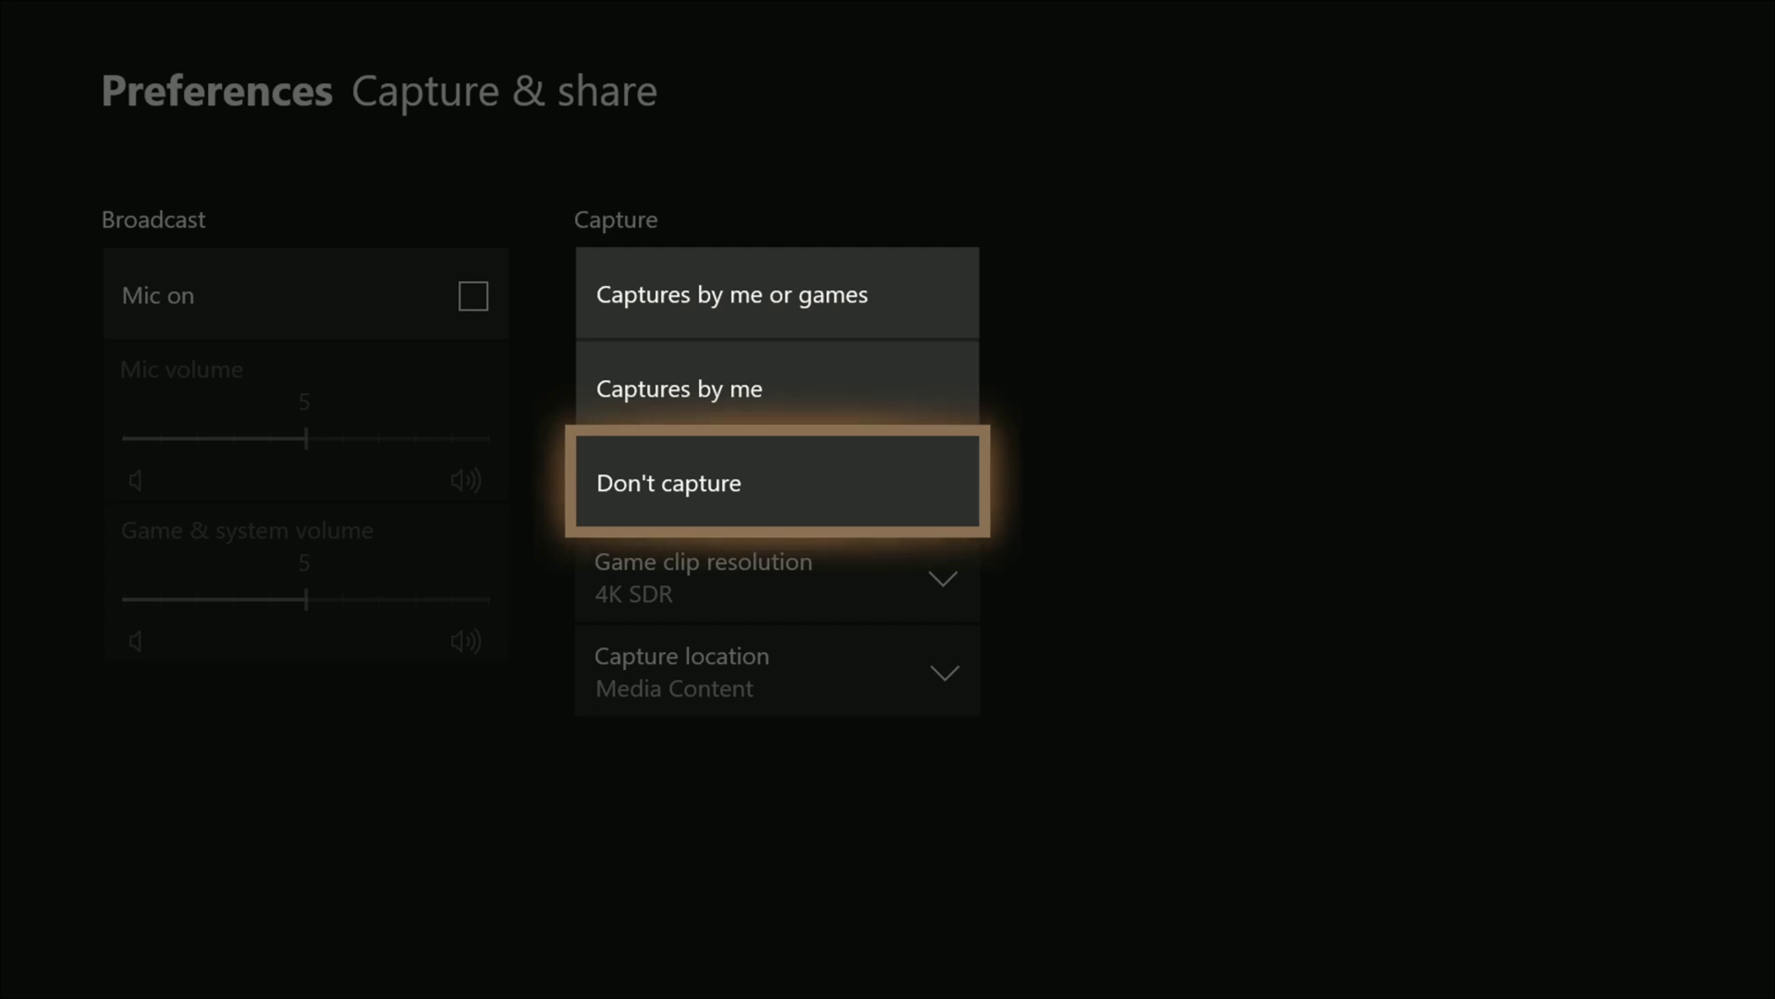
{"action": "key", "text": "Up"}
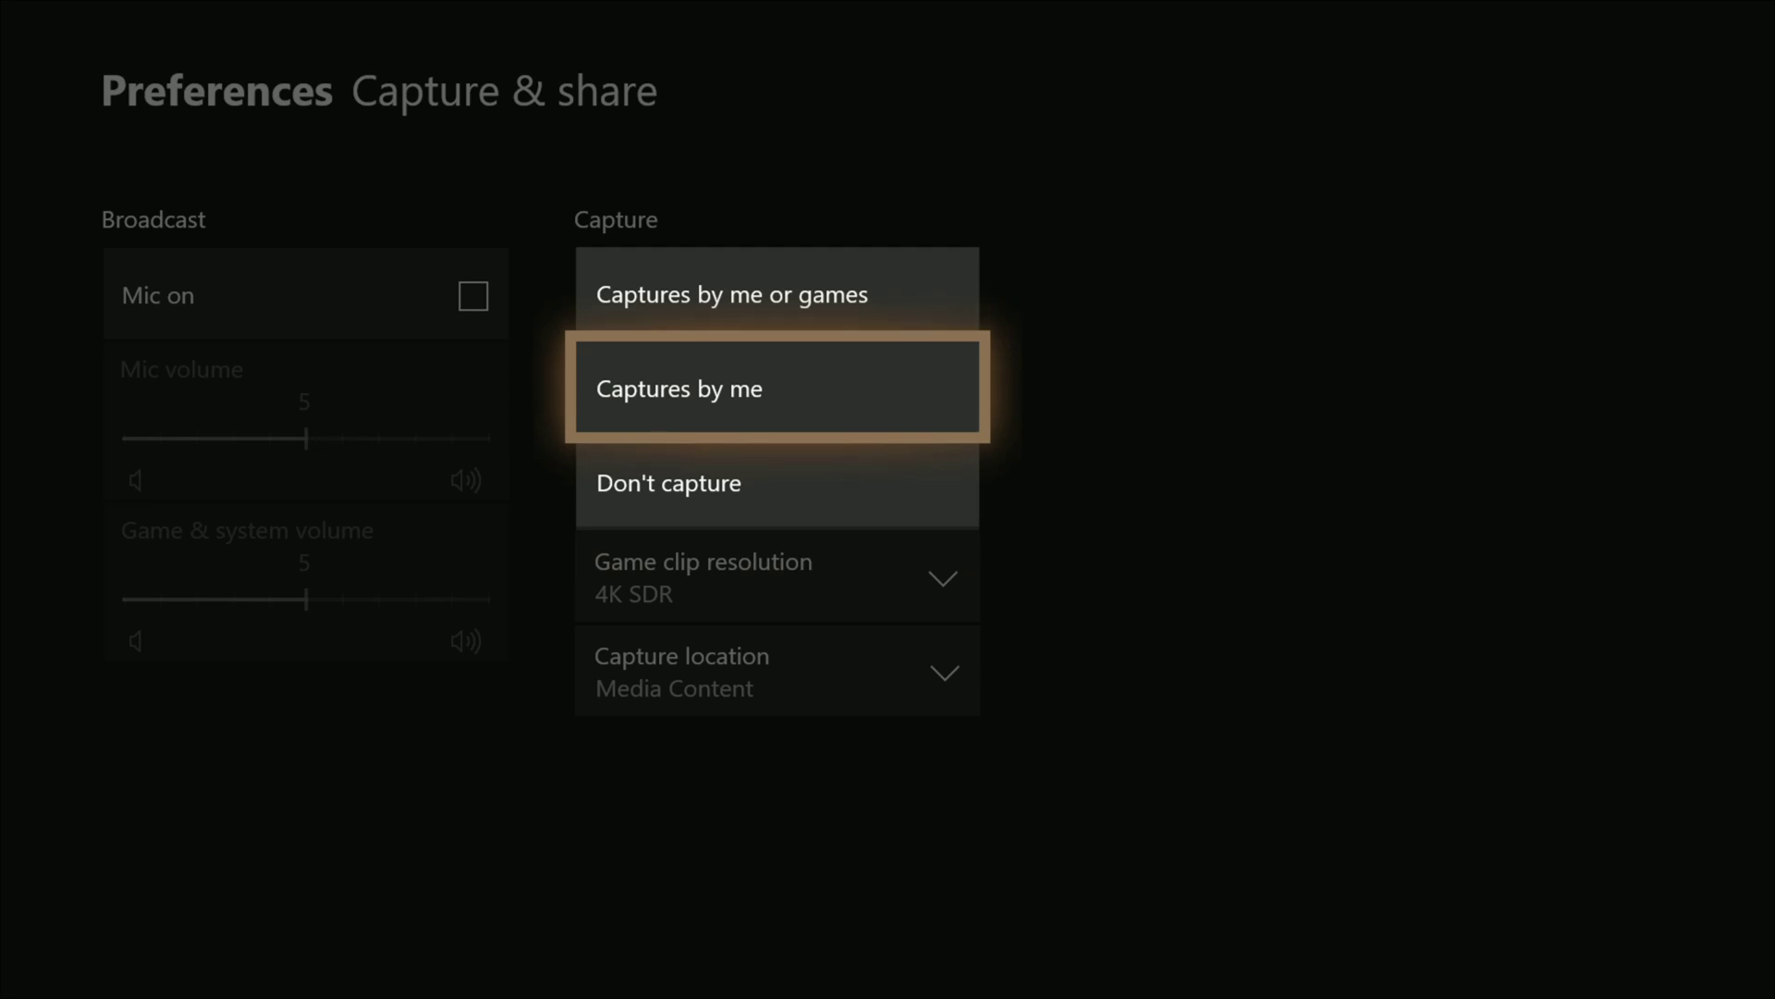
{"action": "key", "text": "Down"}
{"action": "key", "text": "Escape"}
View the choices for the "Record that" duration and keep 30 seconds.
{"action": "key", "text": "Down"}
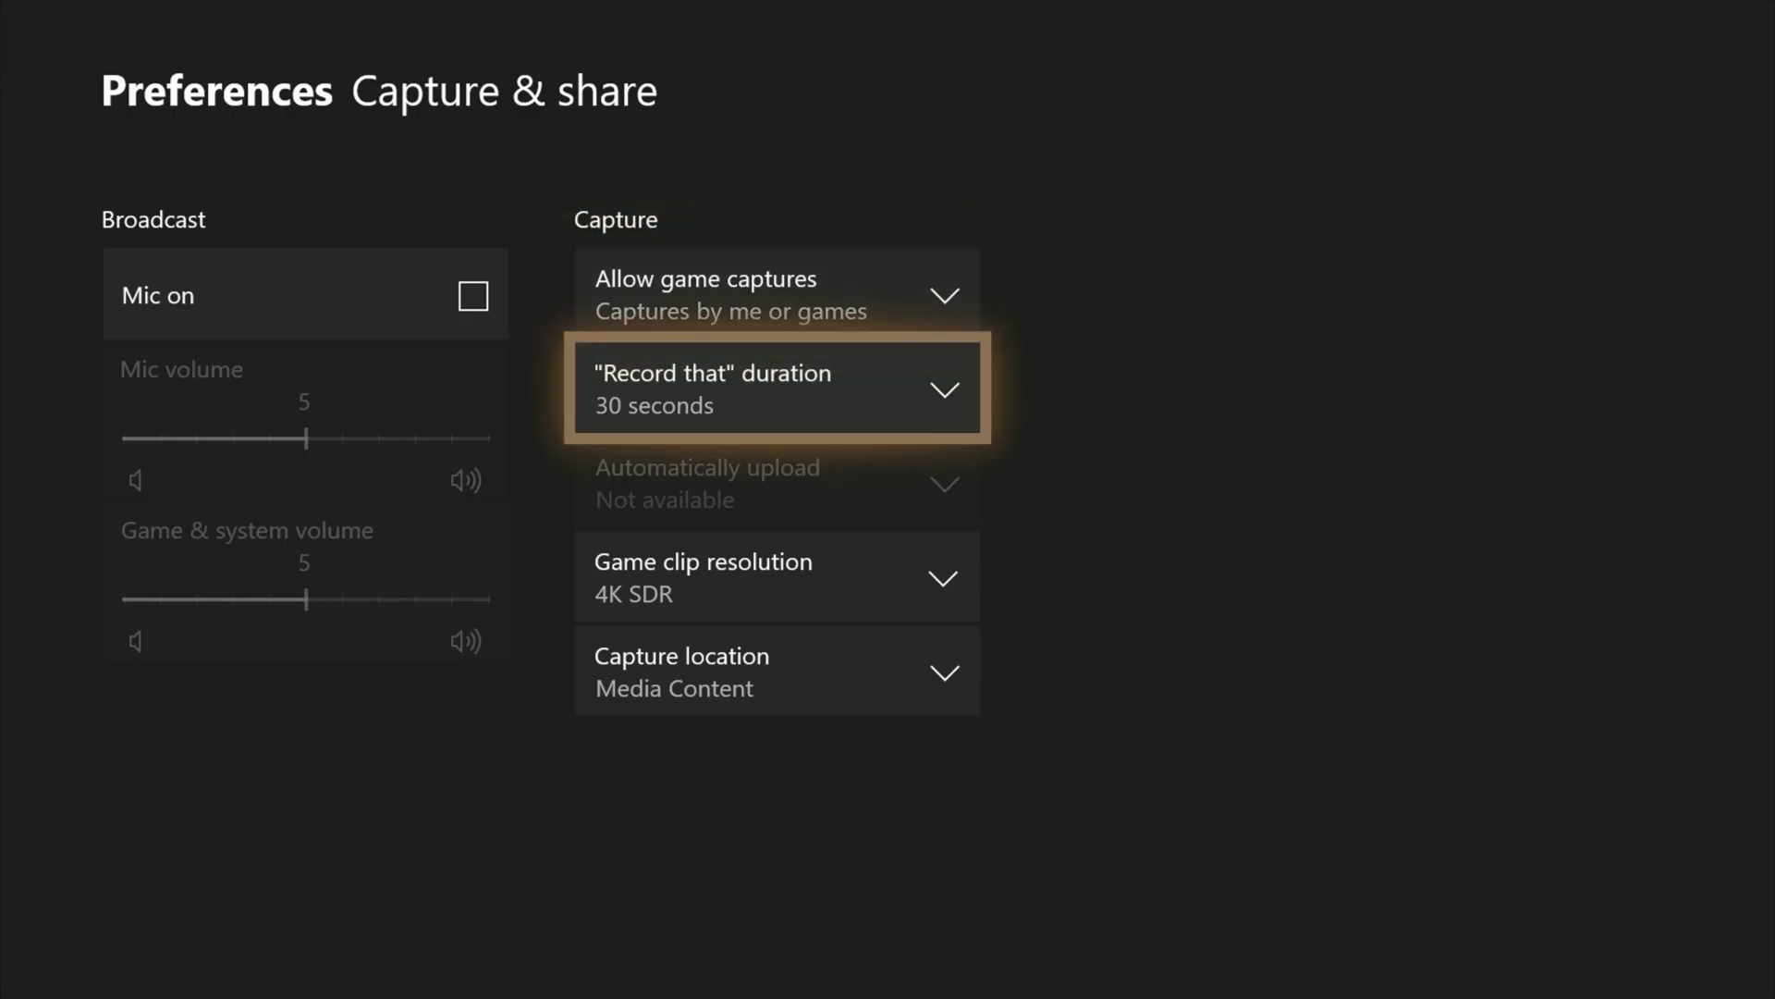
{"action": "key", "text": "Return"}
{"action": "key", "text": "Return"}
Review the game clip resolution choices and the capture location description, and return to the Preferences category.
{"action": "key", "text": "Down"}
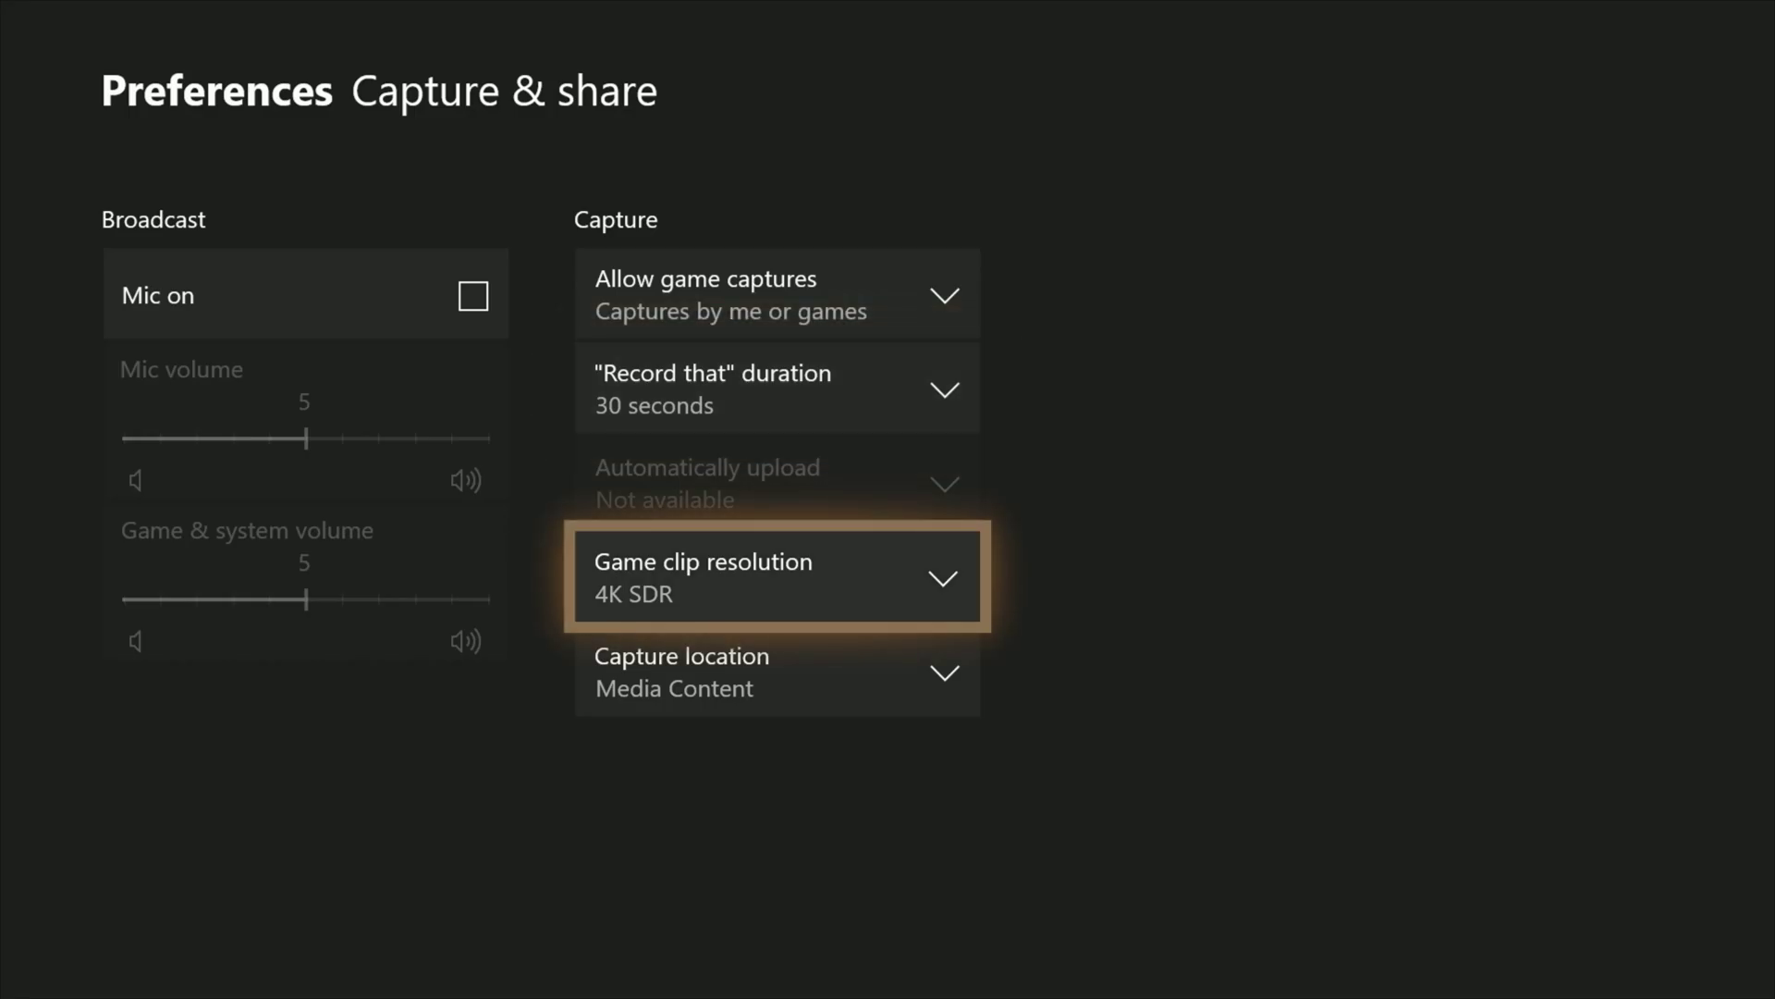
{"action": "key", "text": "Return"}
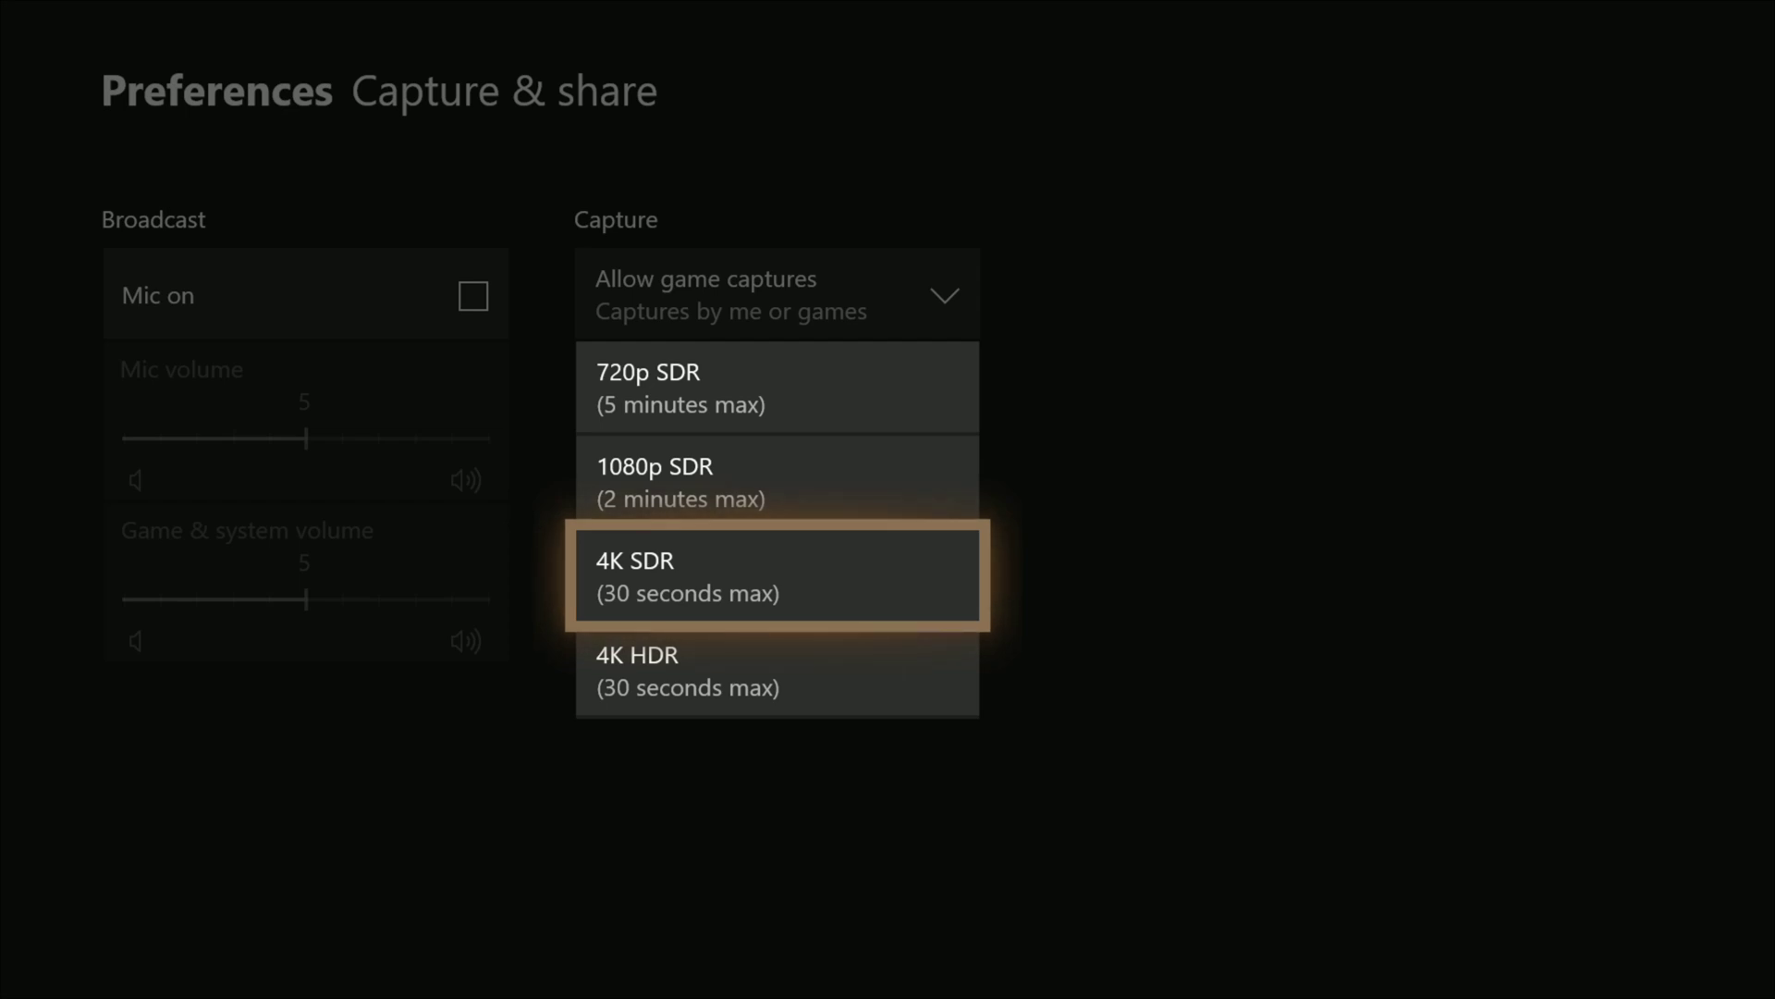
{"action": "key", "text": "Down"}
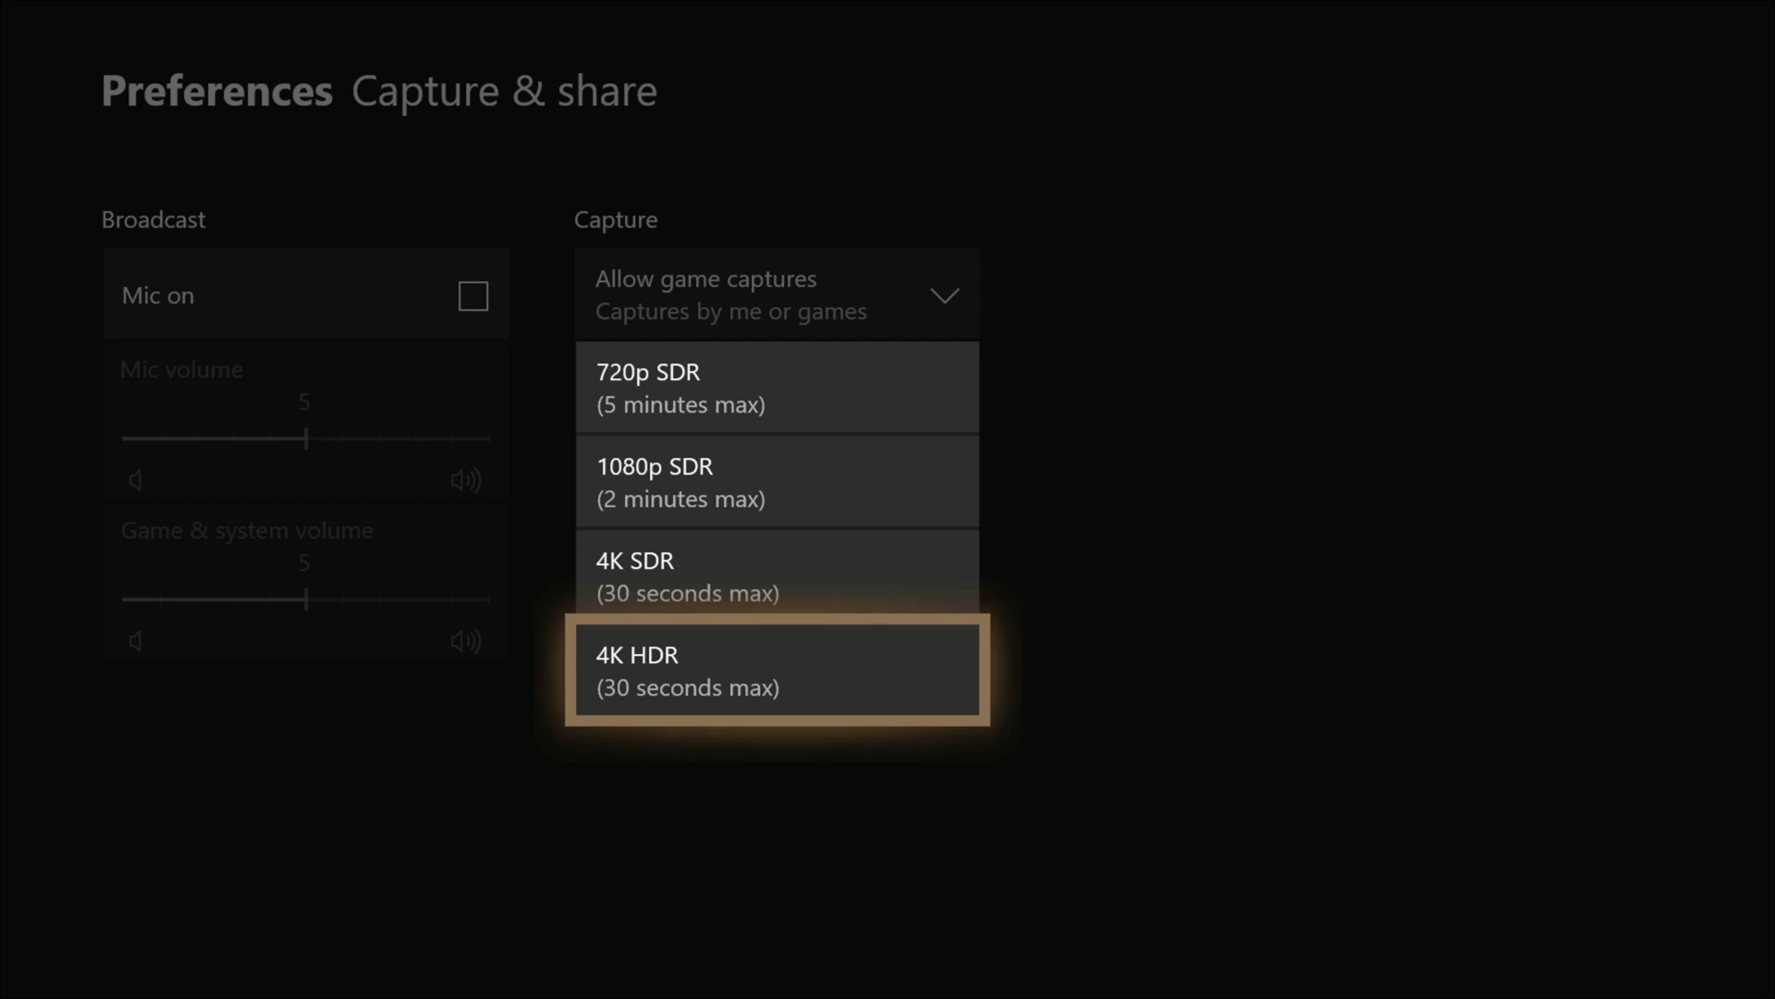
{"action": "key", "text": "Escape"}
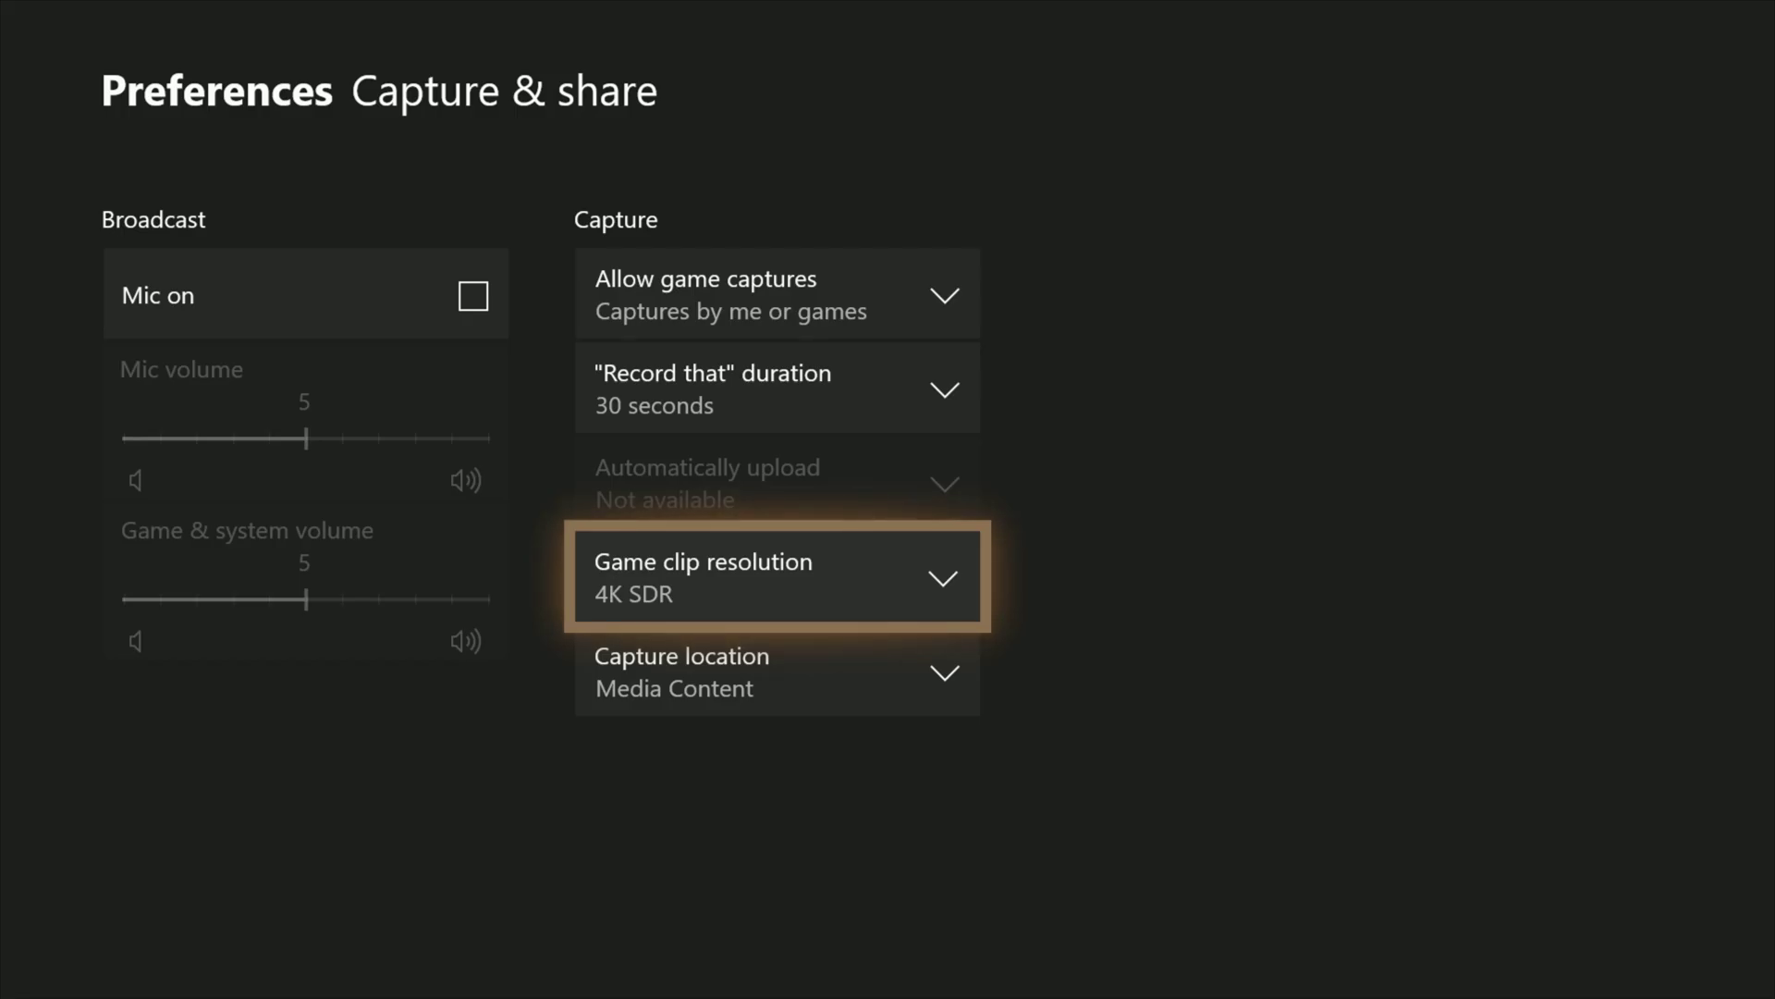
{"action": "key", "text": "Down"}
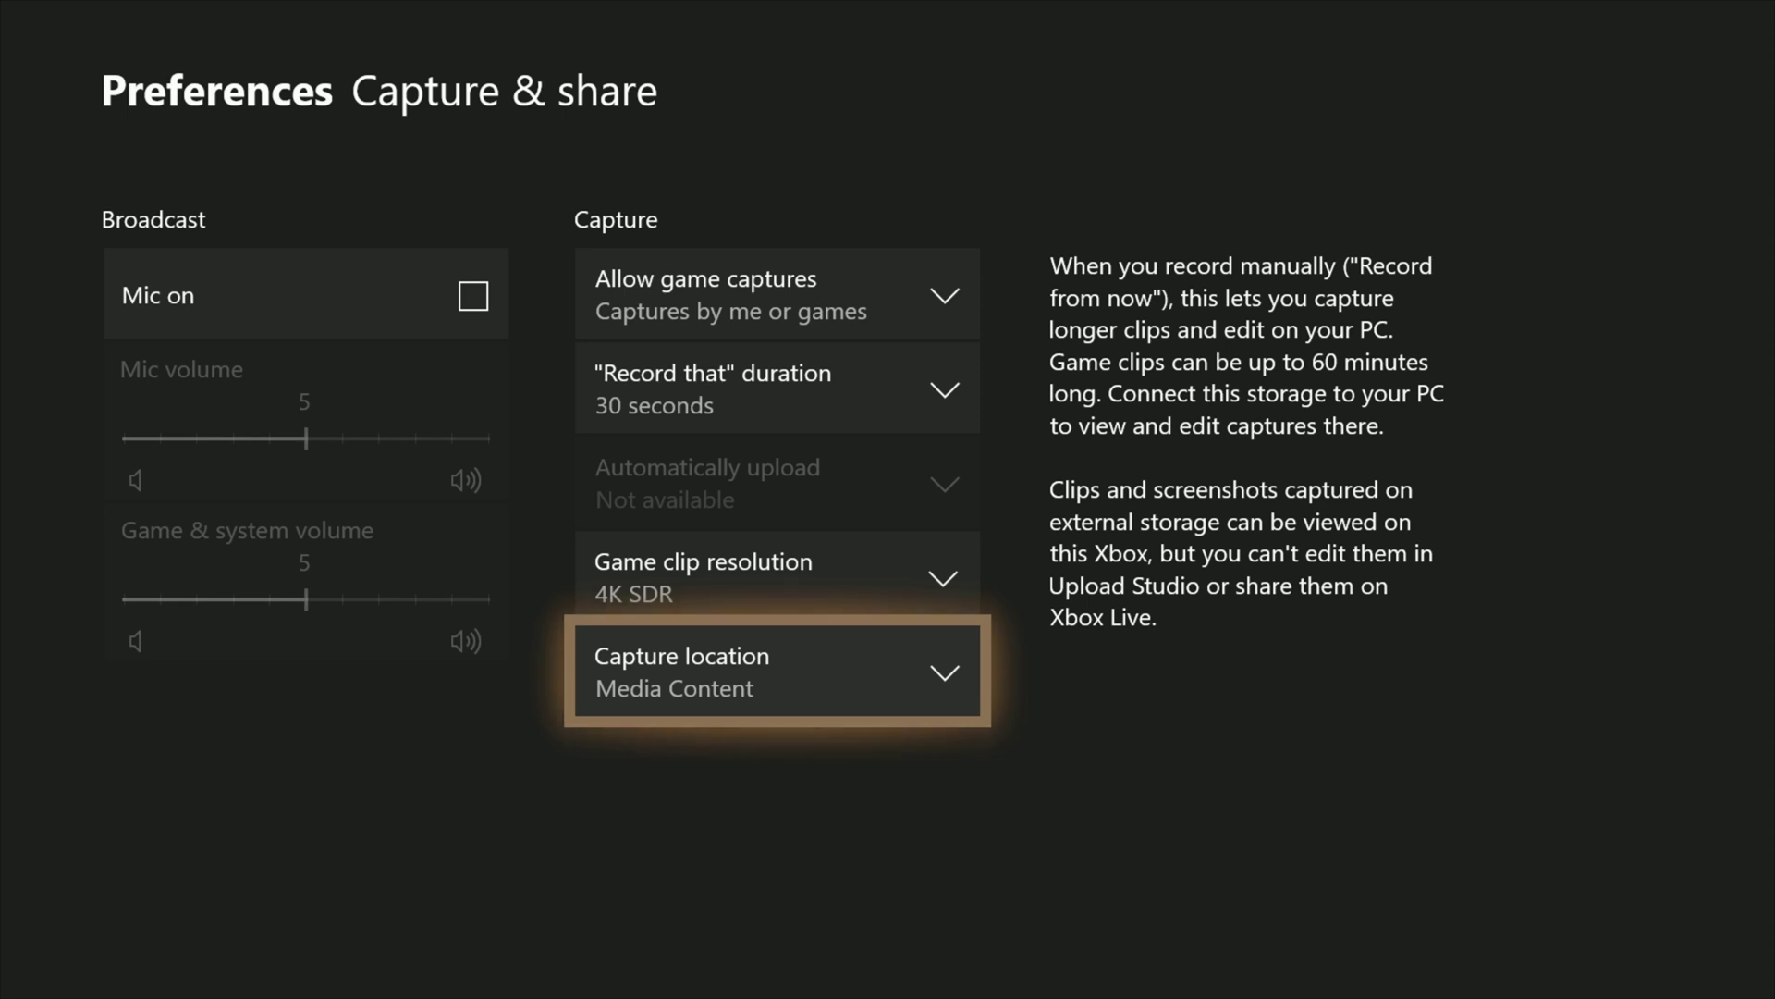
{"action": "key", "text": "Escape"}
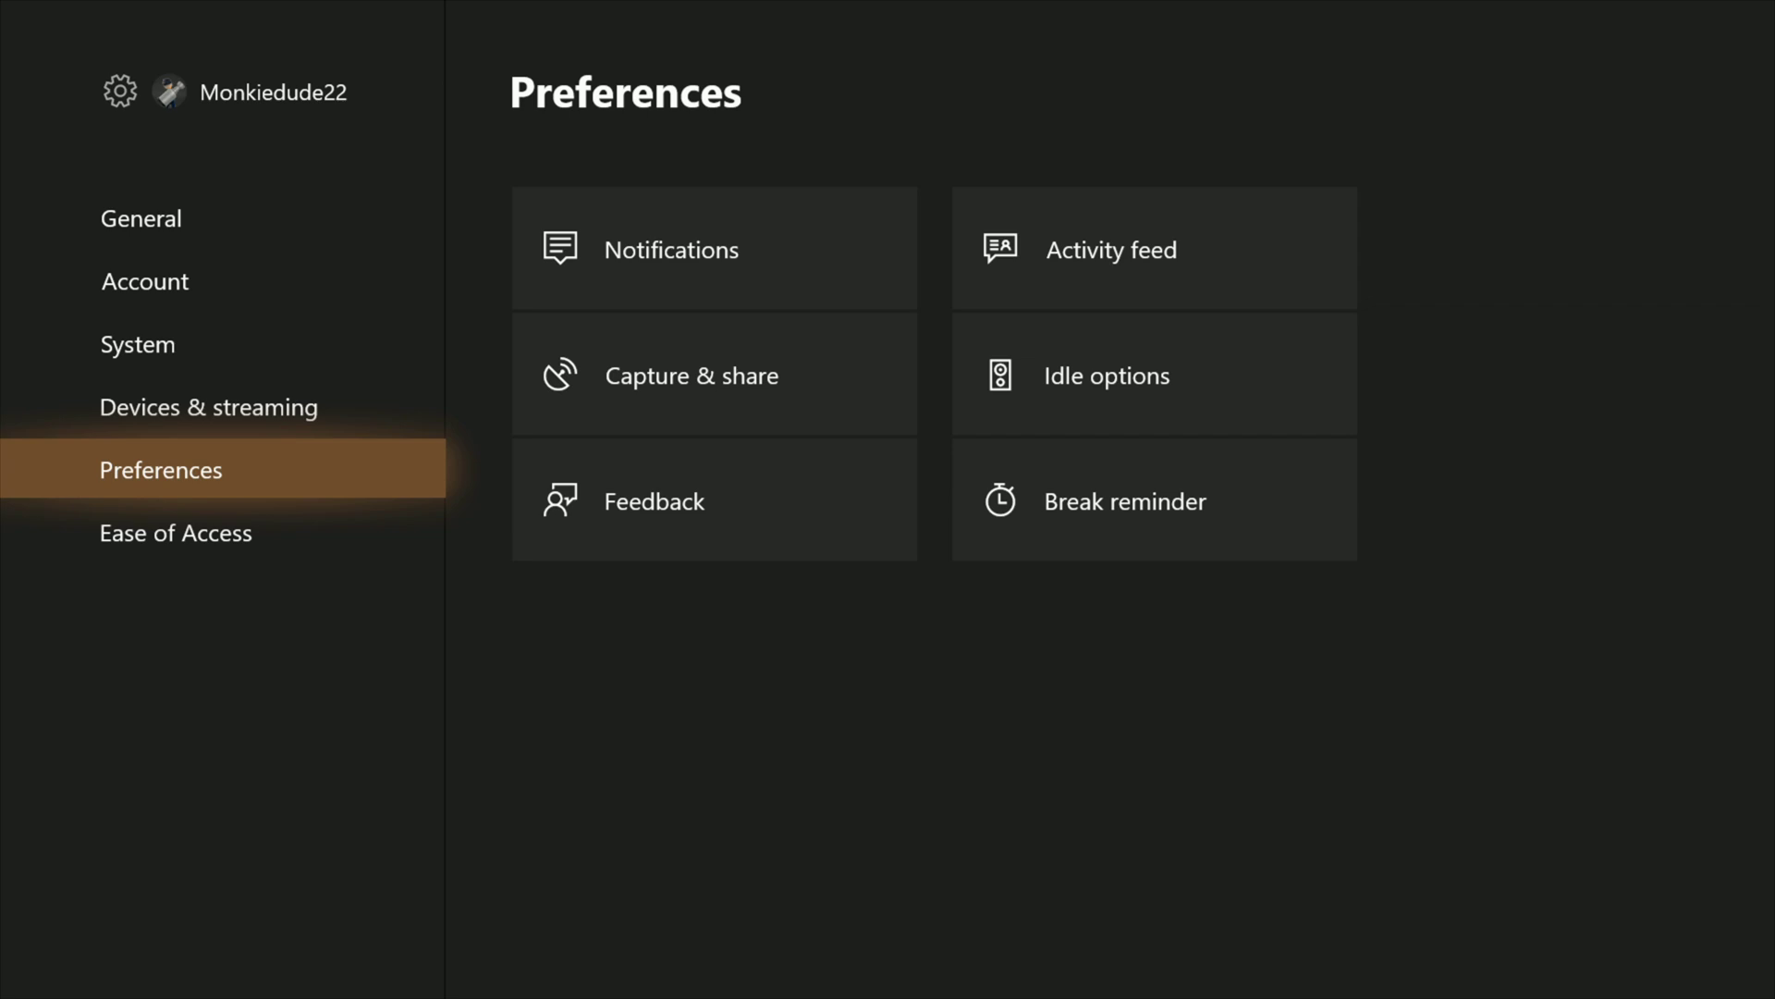
Open Break reminder, look through the reminder intervals from Never to Every 2 hours, and return to the Preferences category.
{"action": "key", "text": "Right"}
{"action": "key", "text": "Right"}
{"action": "key", "text": "Down"}
{"action": "key", "text": "Down"}
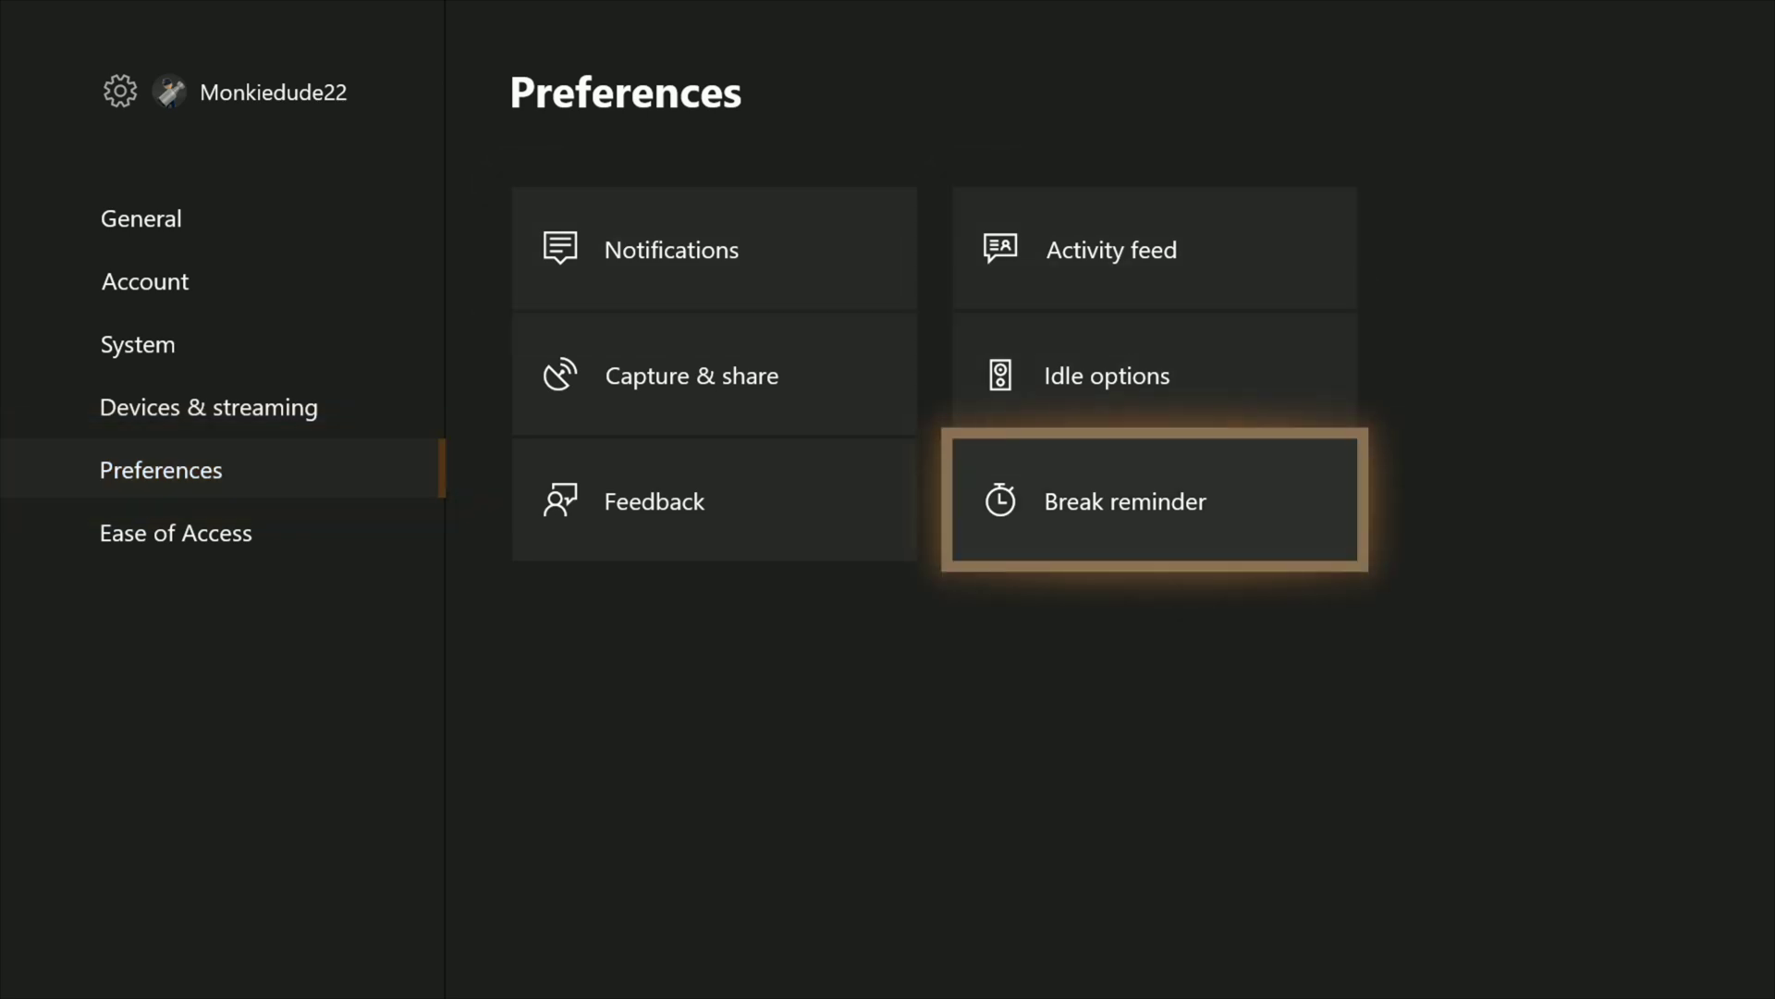
{"action": "key", "text": "Return"}
{"action": "key", "text": "Return"}
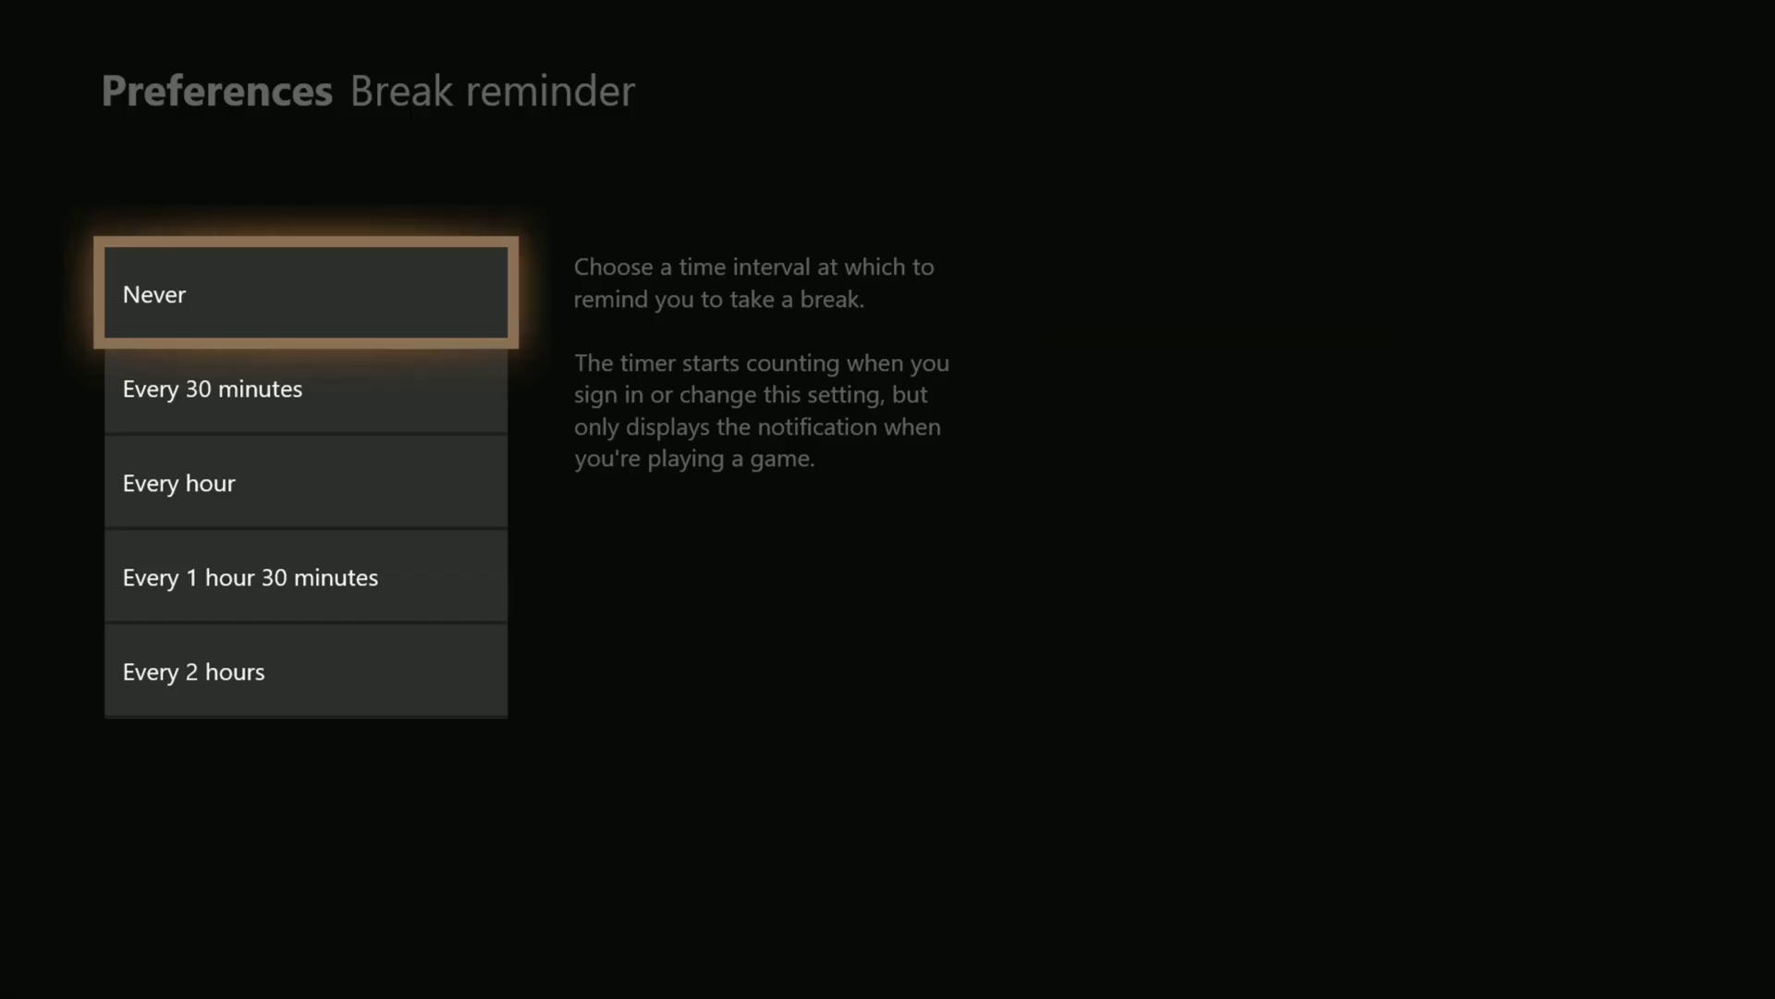
{"action": "key", "text": "Down"}
{"action": "key", "text": "Down"}
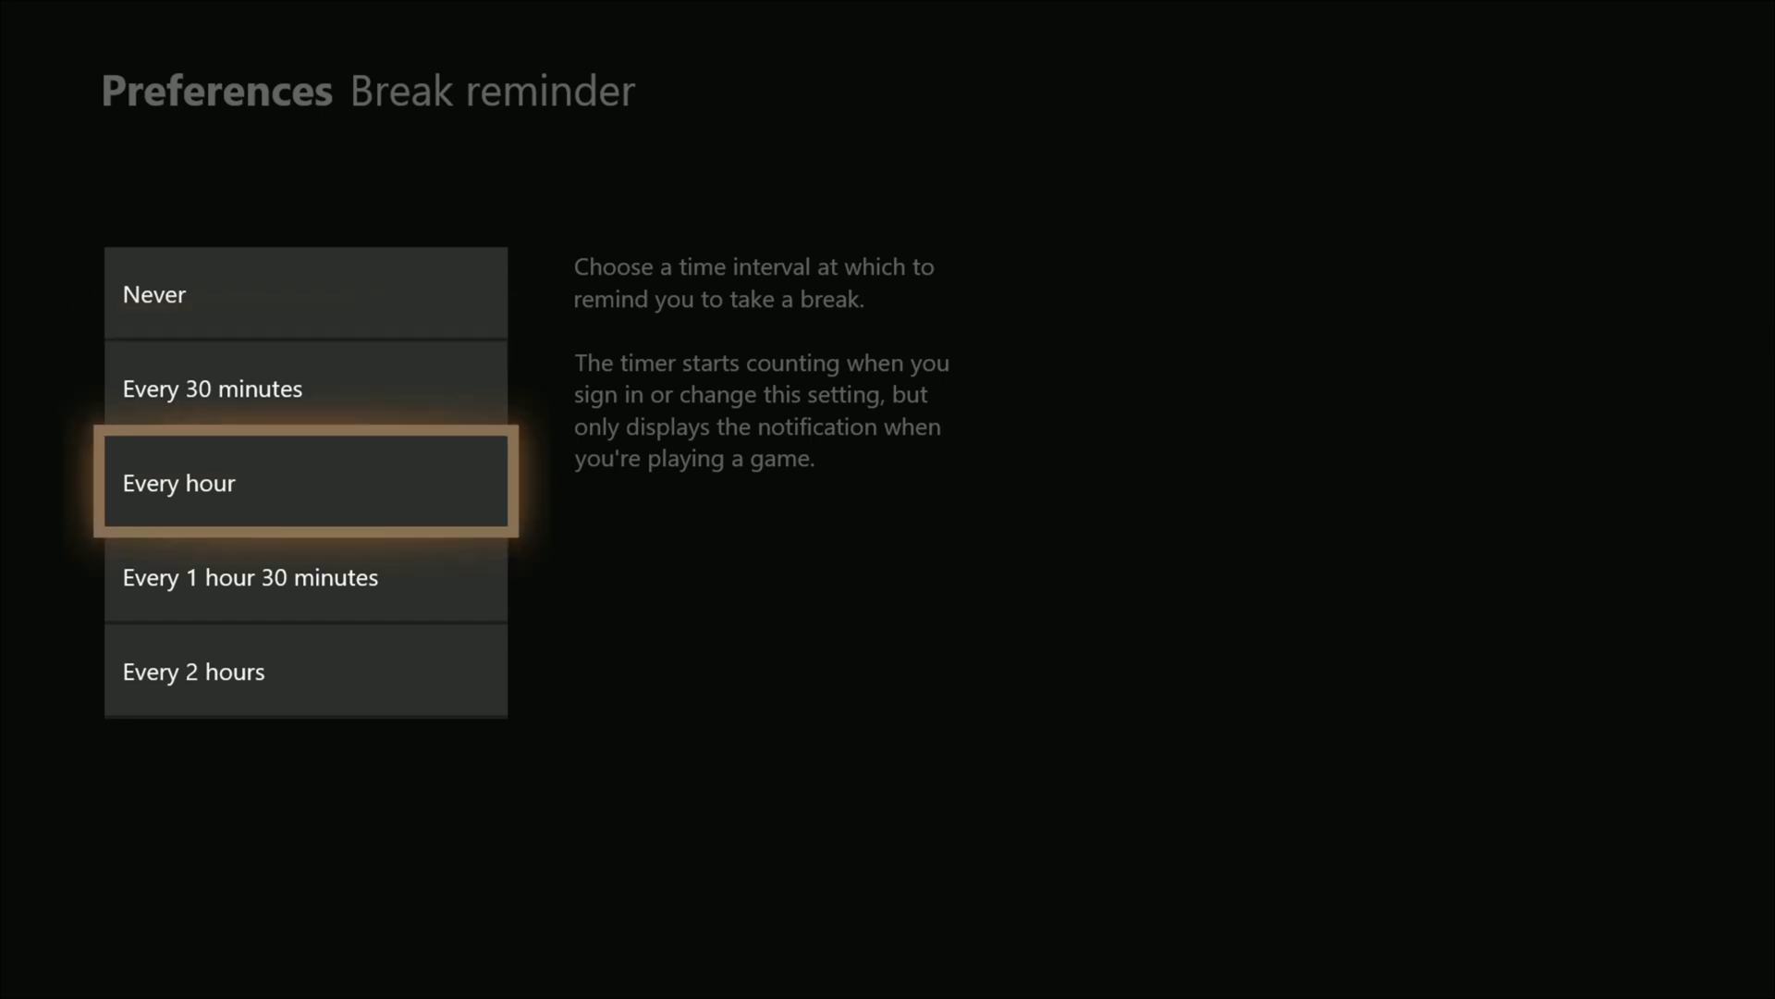
{"action": "key", "text": "Down"}
{"action": "key", "text": "Down"}
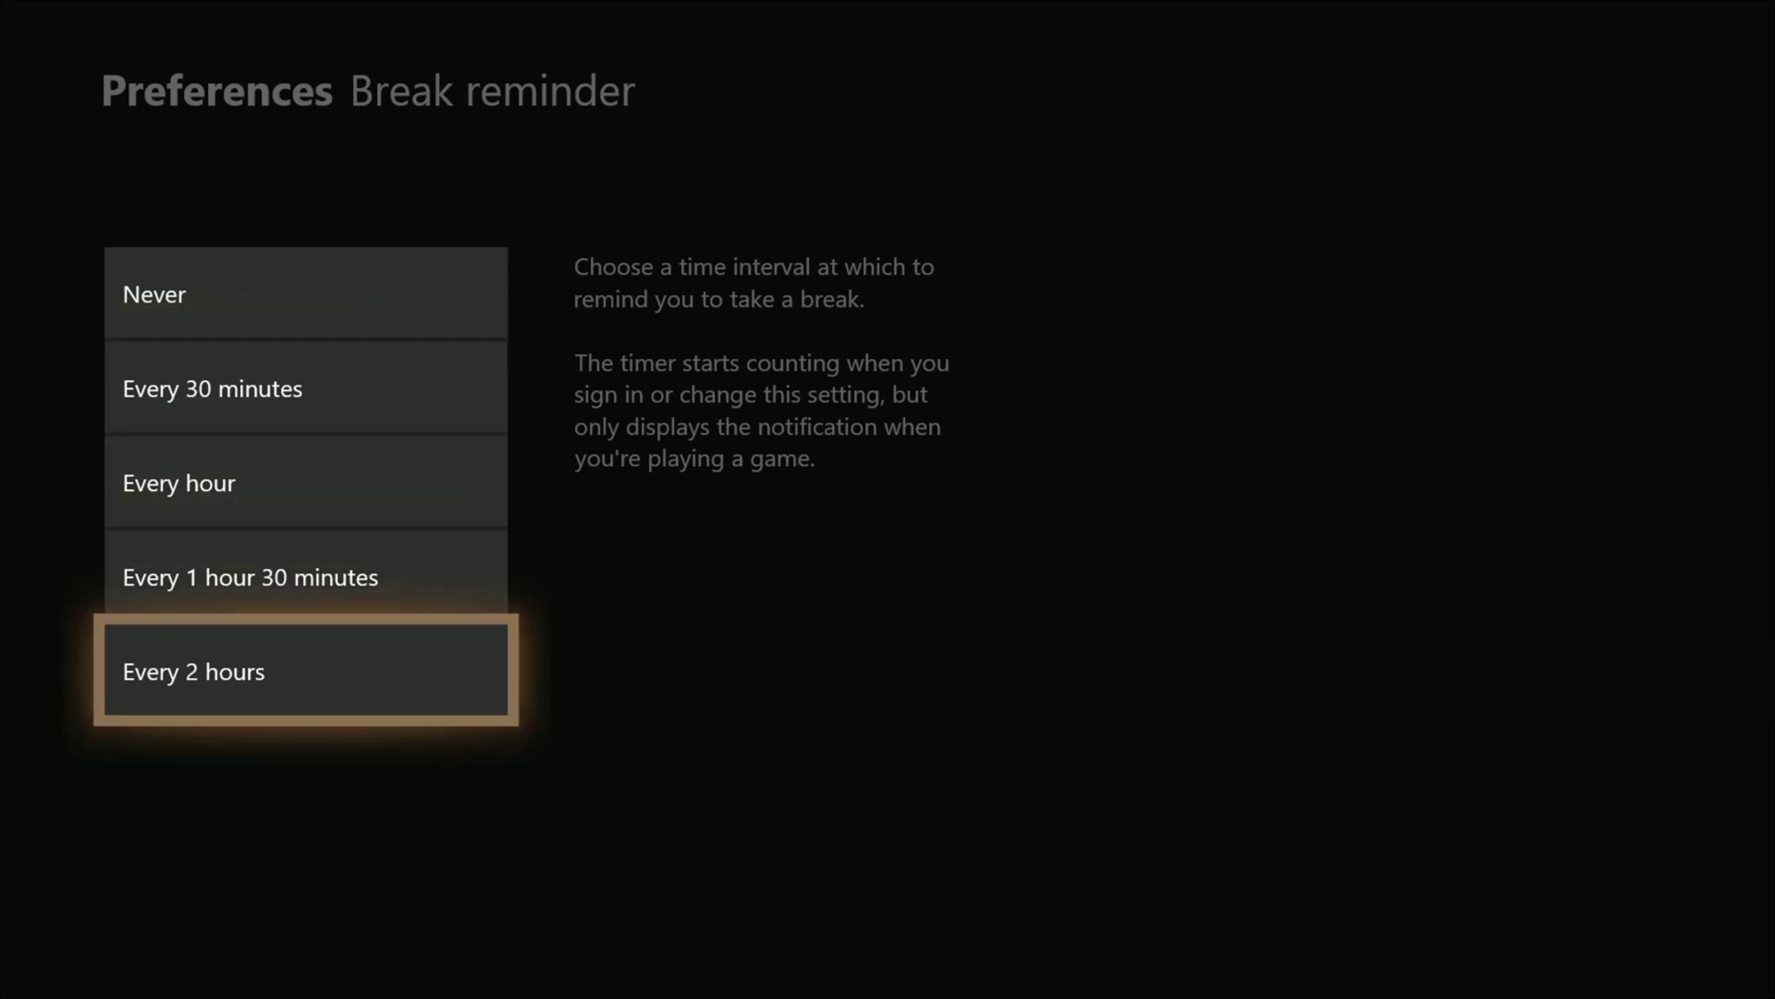
{"action": "key", "text": "Escape"}
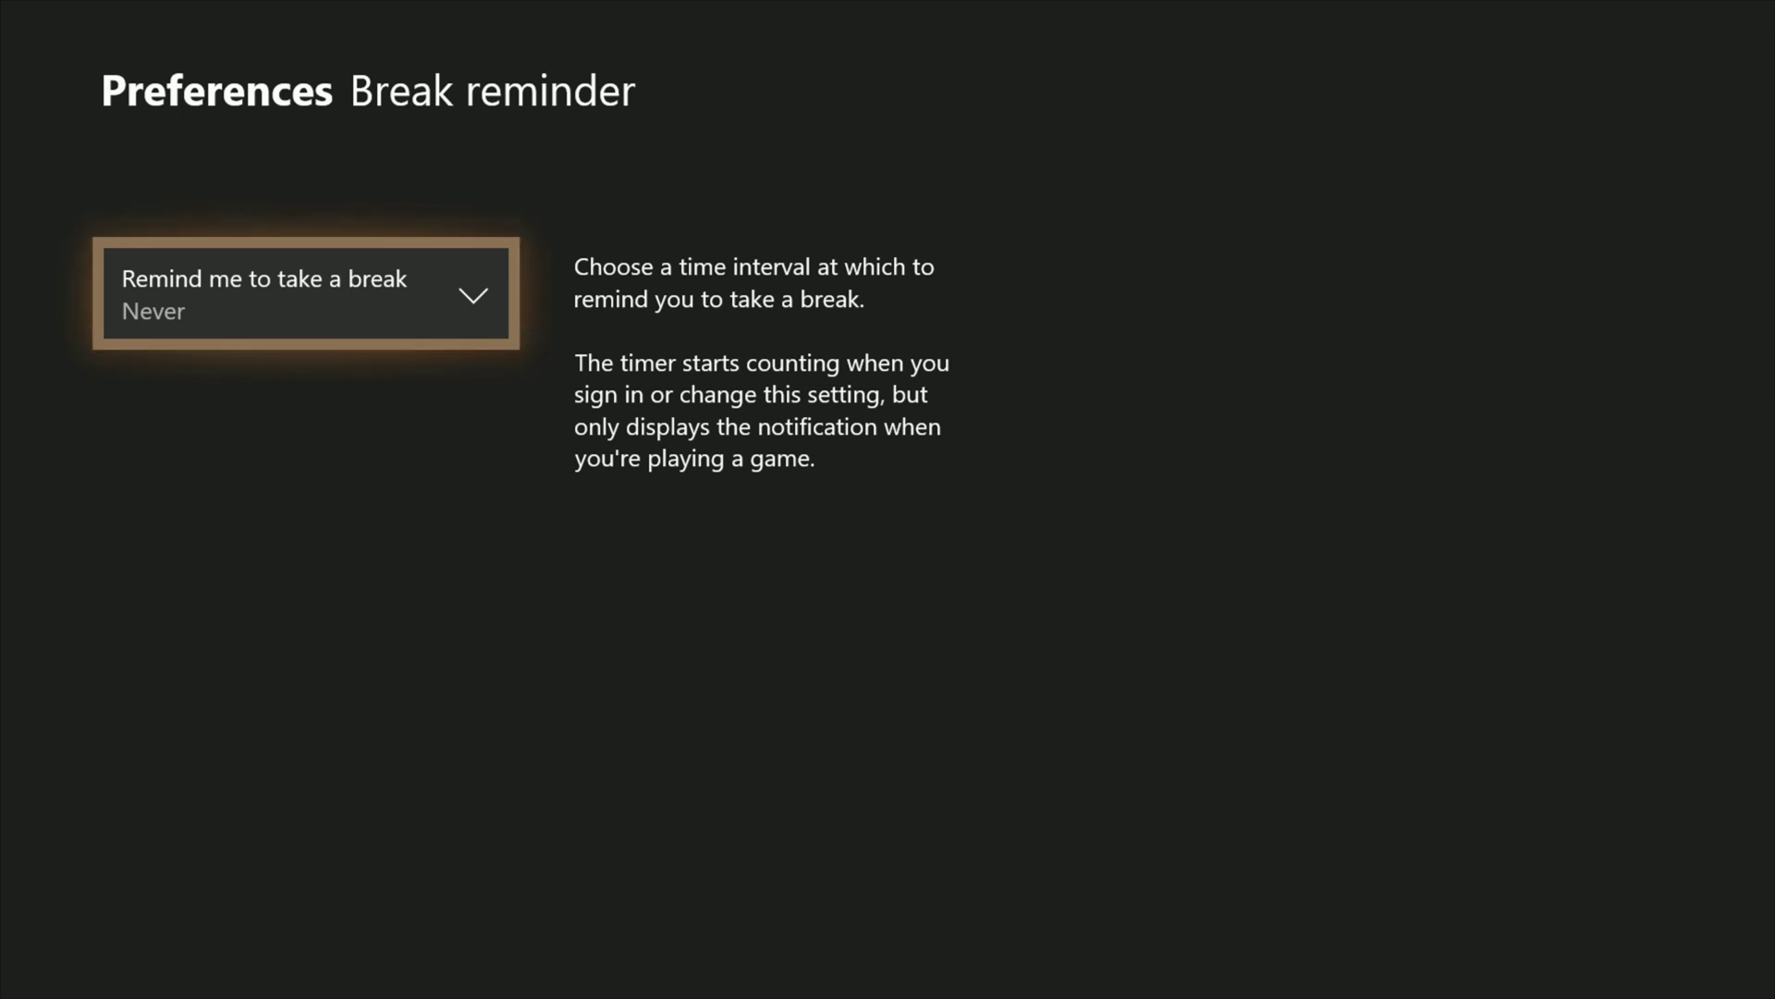
{"action": "key", "text": "Escape"}
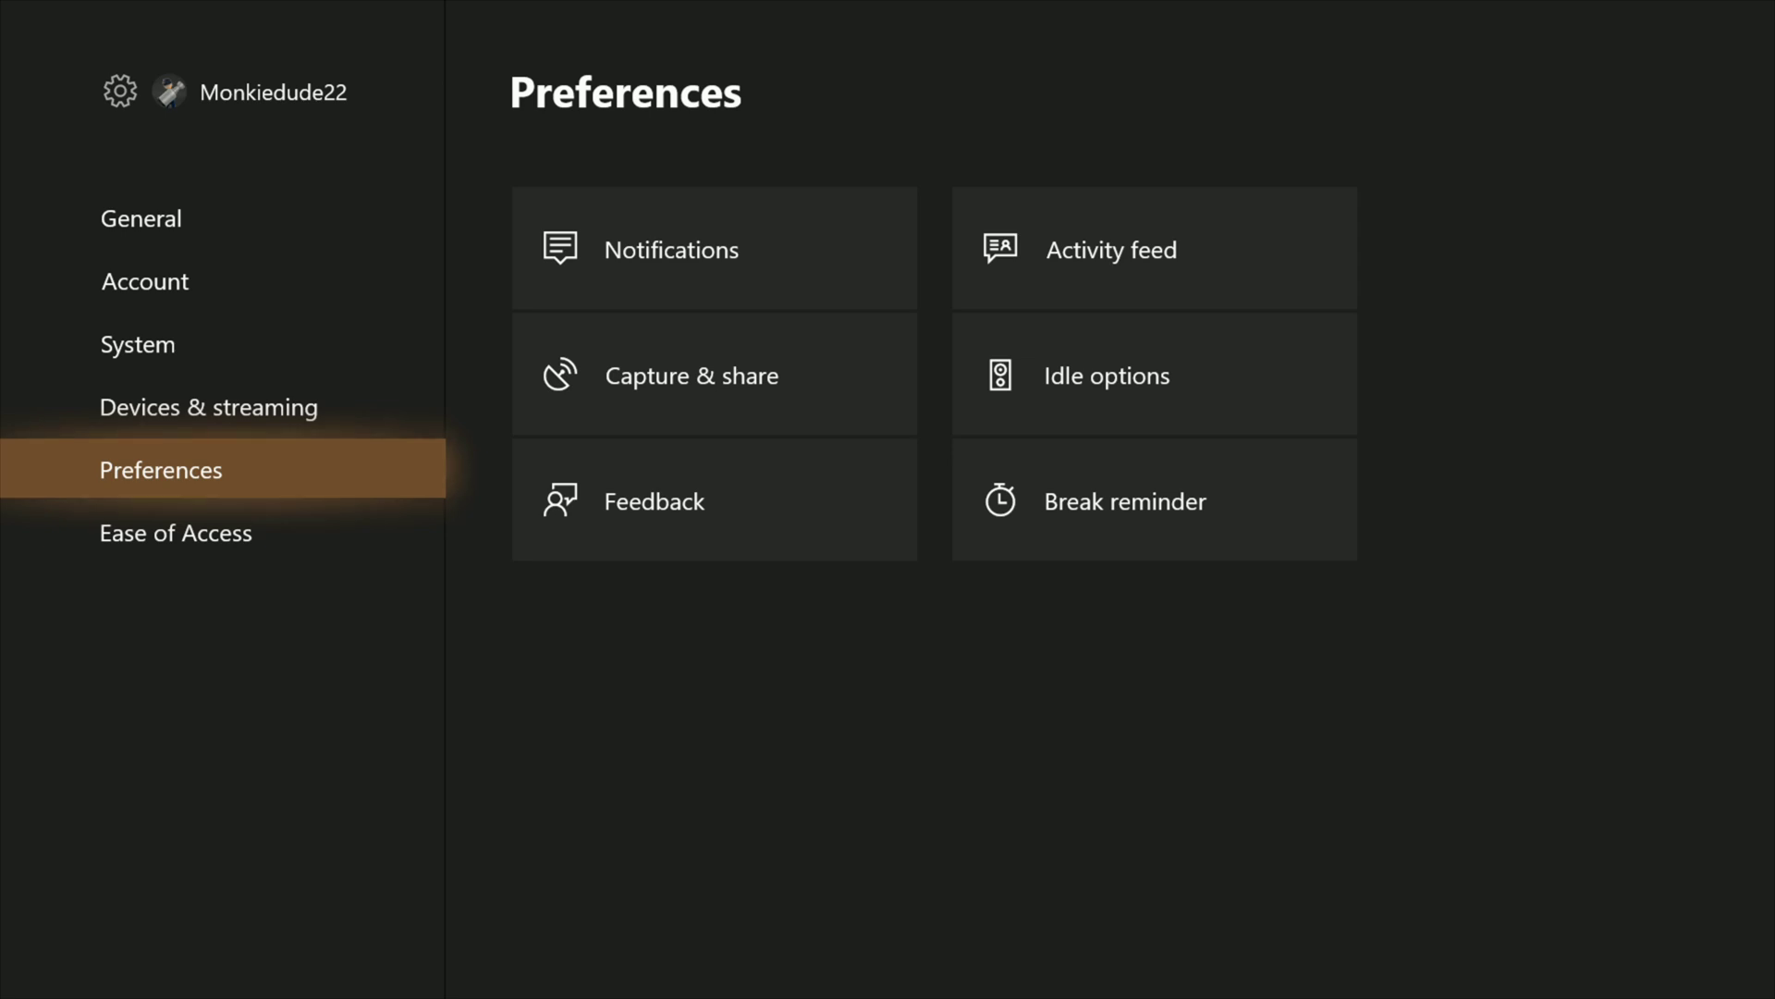
Switch to the Ease of Access category, look over its options, and open the Controller settings.
{"action": "key", "text": "Down"}
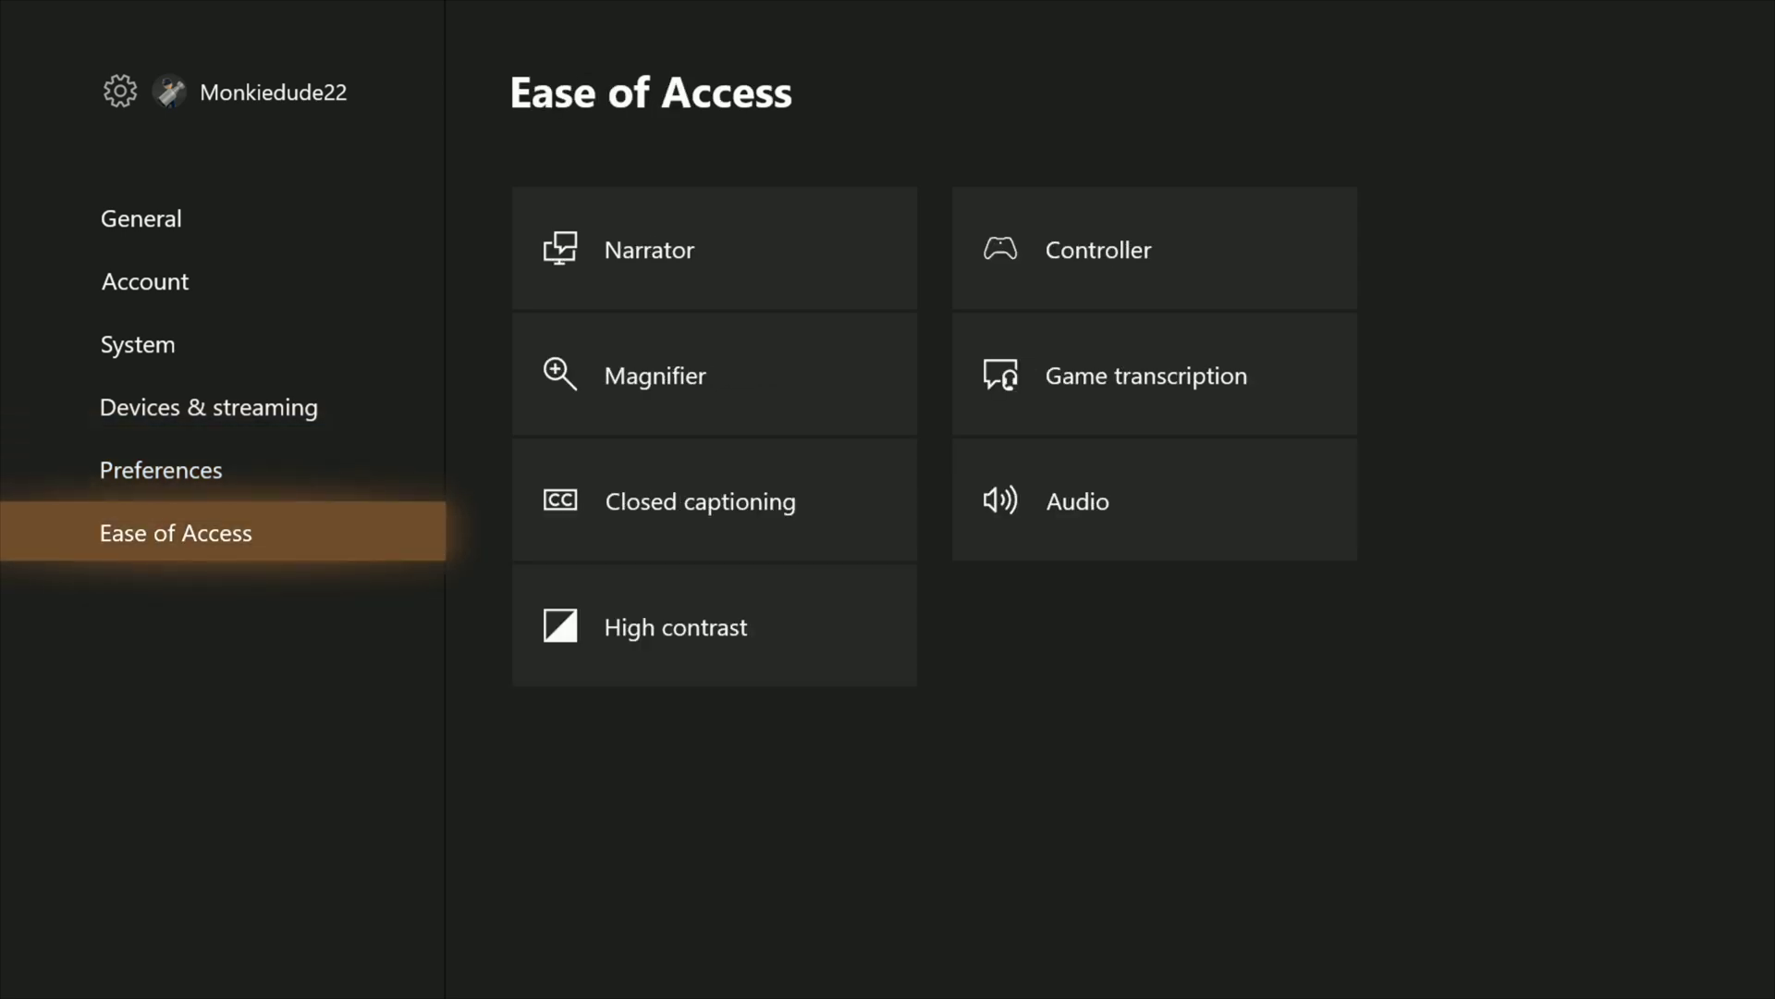
{"action": "key", "text": "Right"}
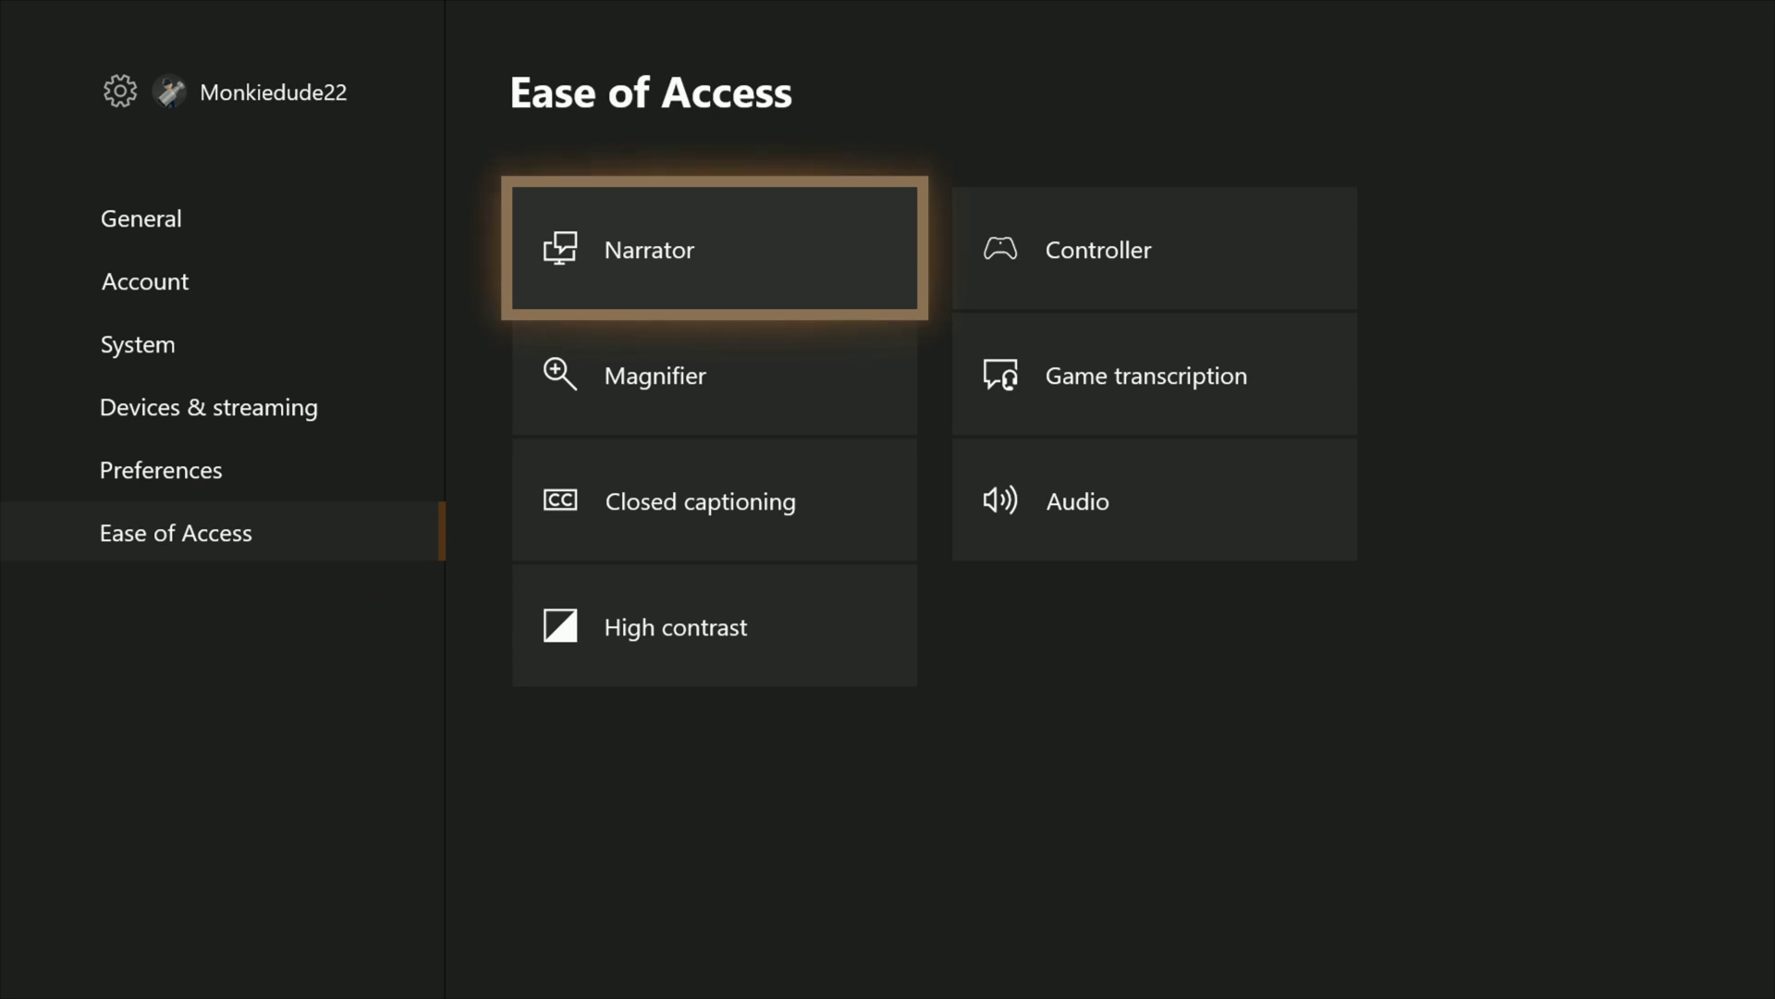
{"action": "key", "text": "Right"}
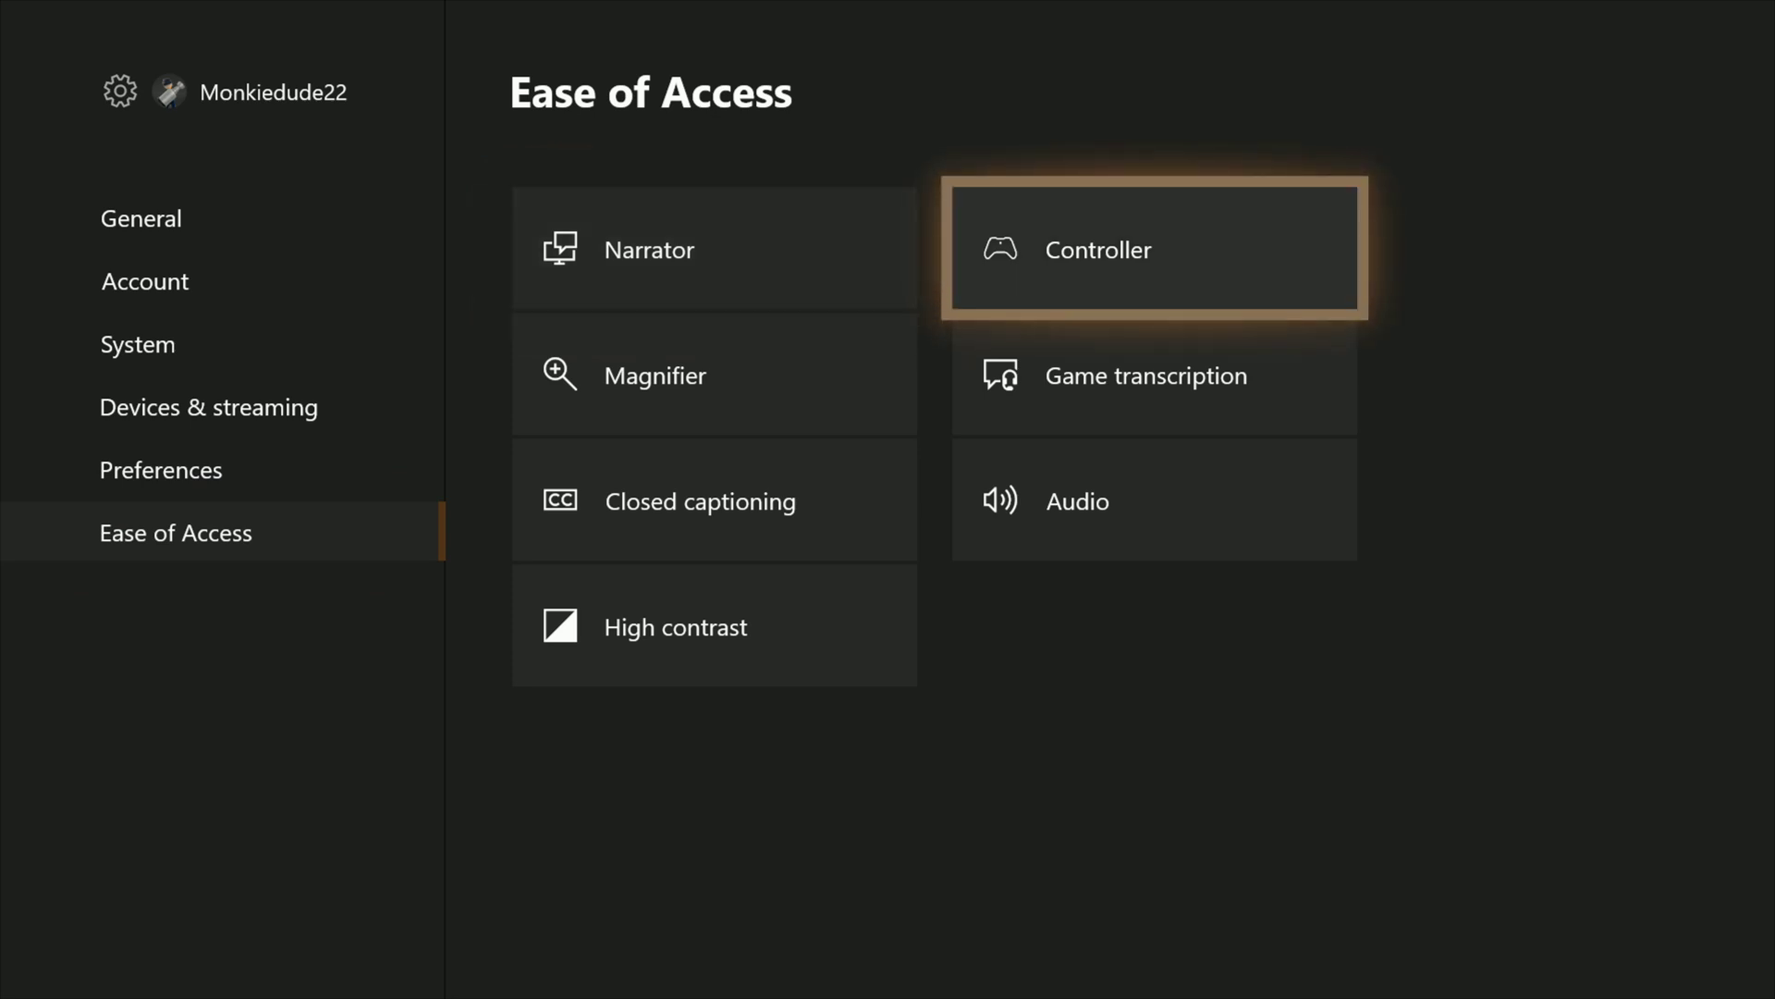
{"action": "key", "text": "Return"}
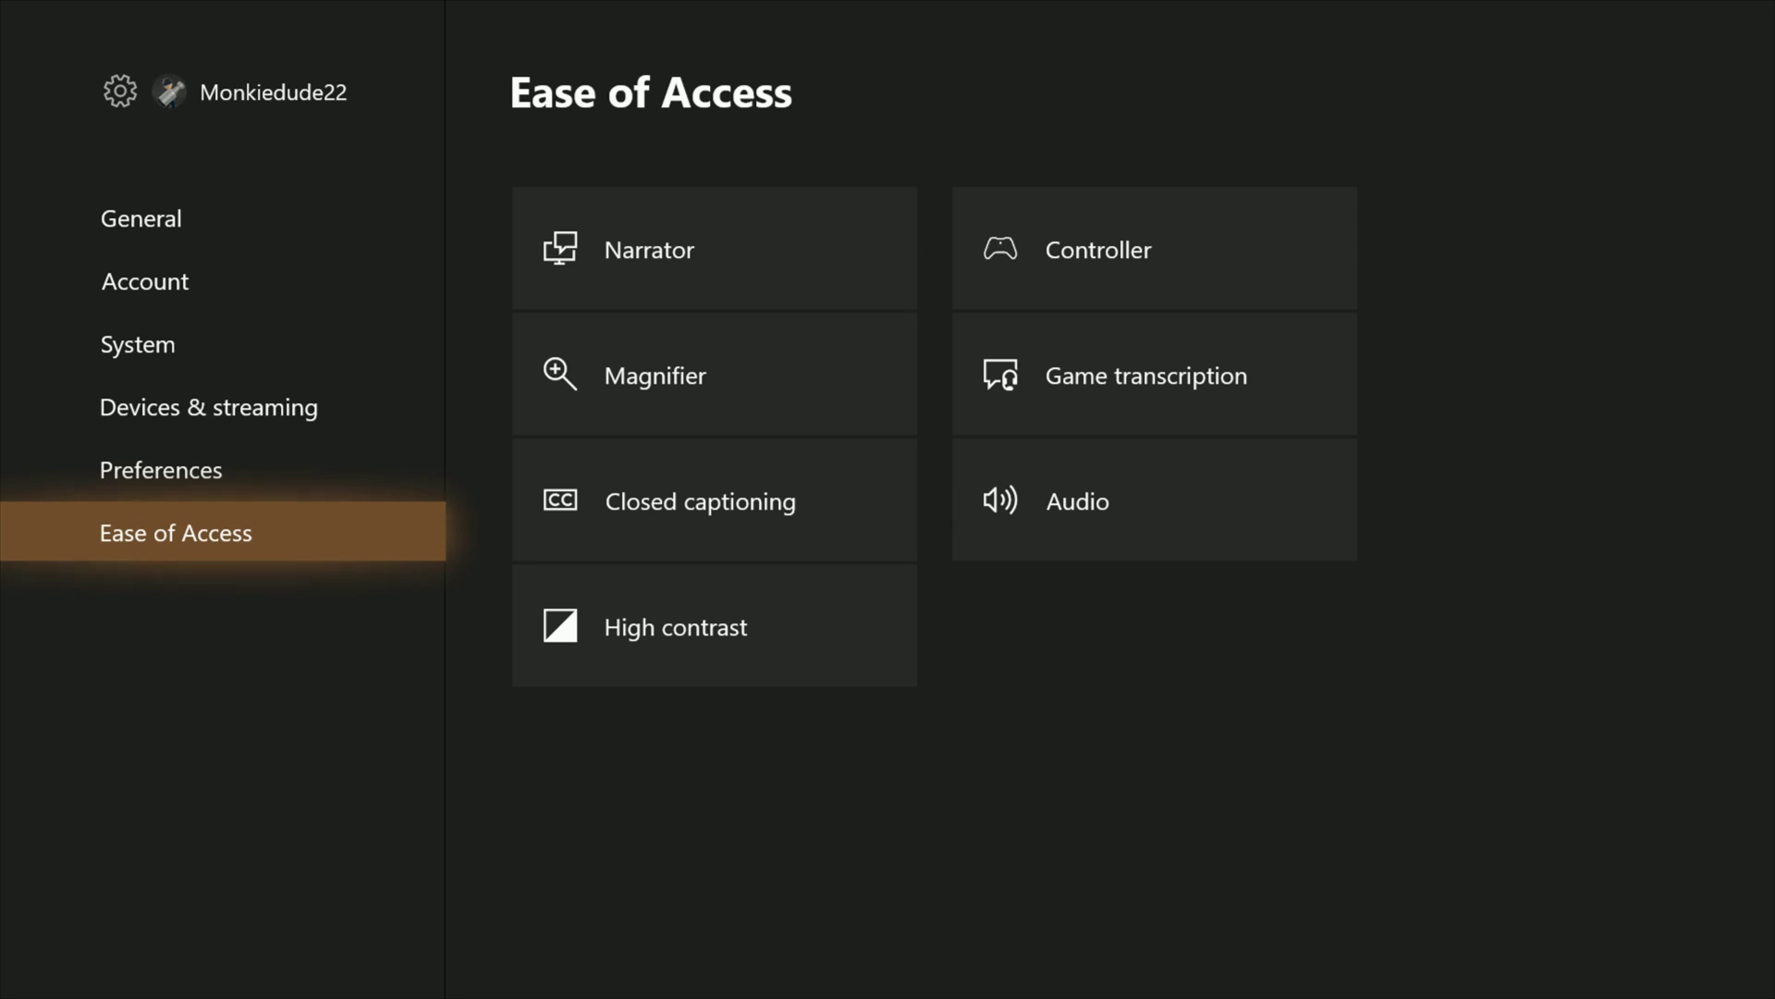
Leave the console settings and return to the Home screen.
{"action": "key", "text": "super"}
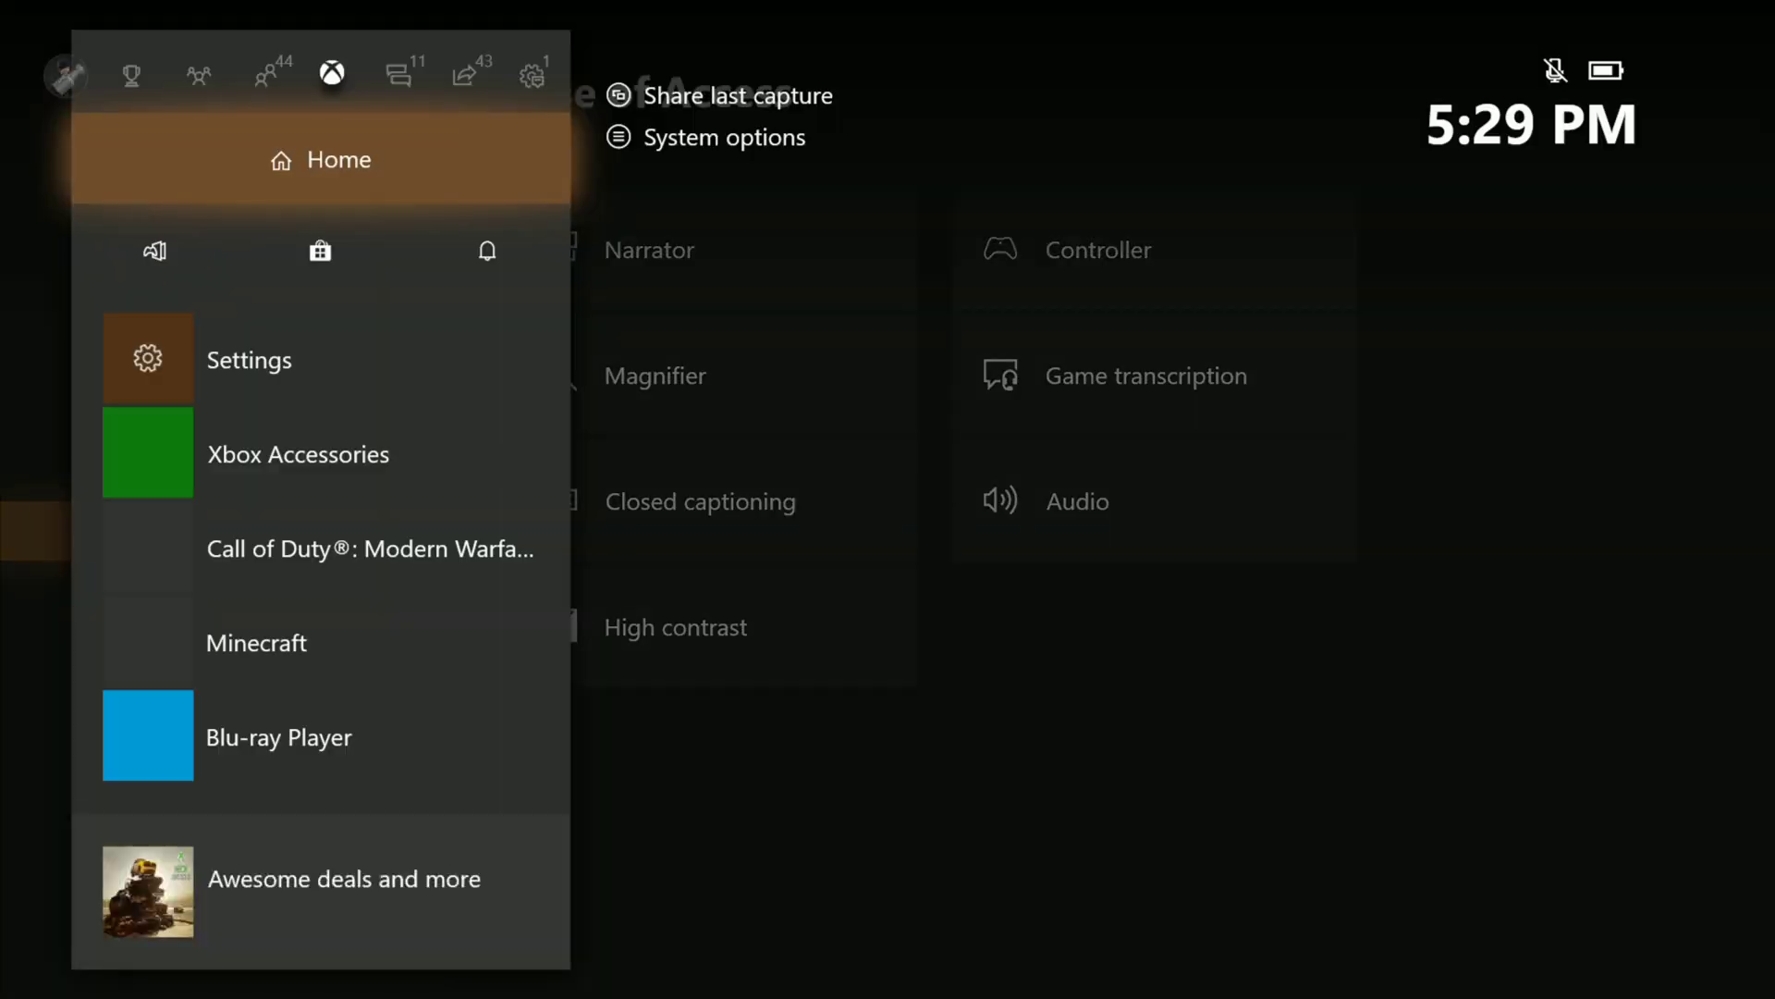
{"action": "key", "text": "Return"}
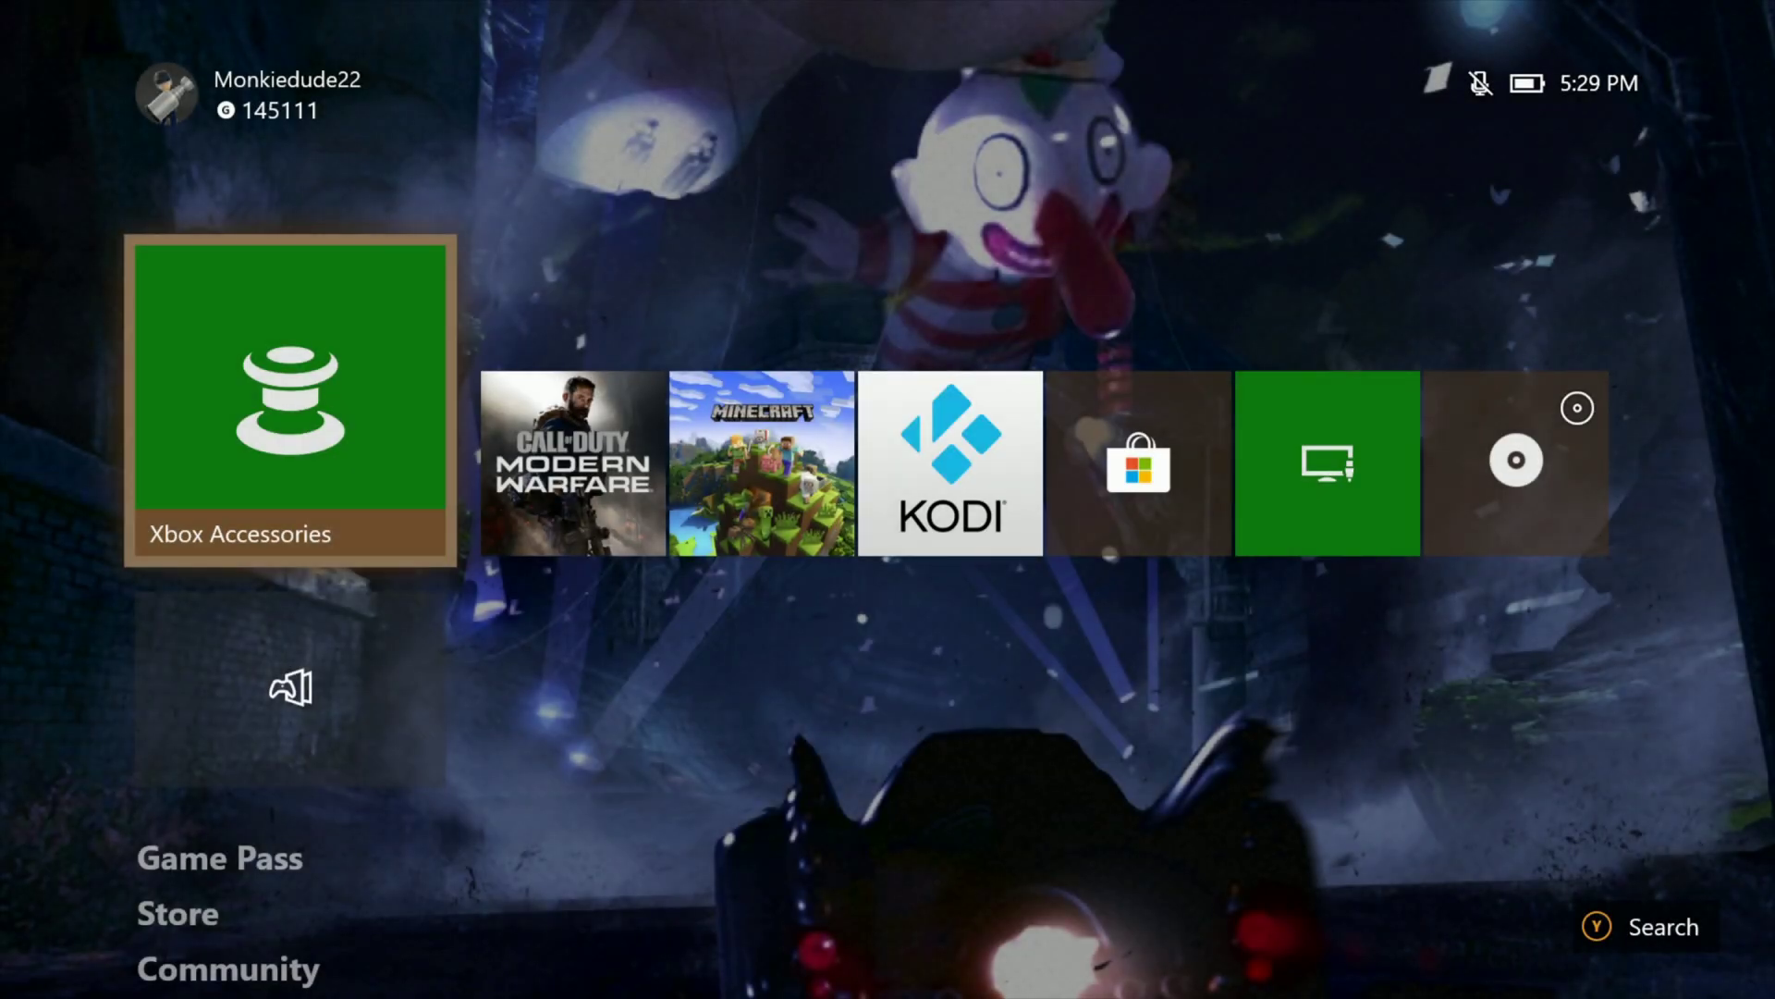